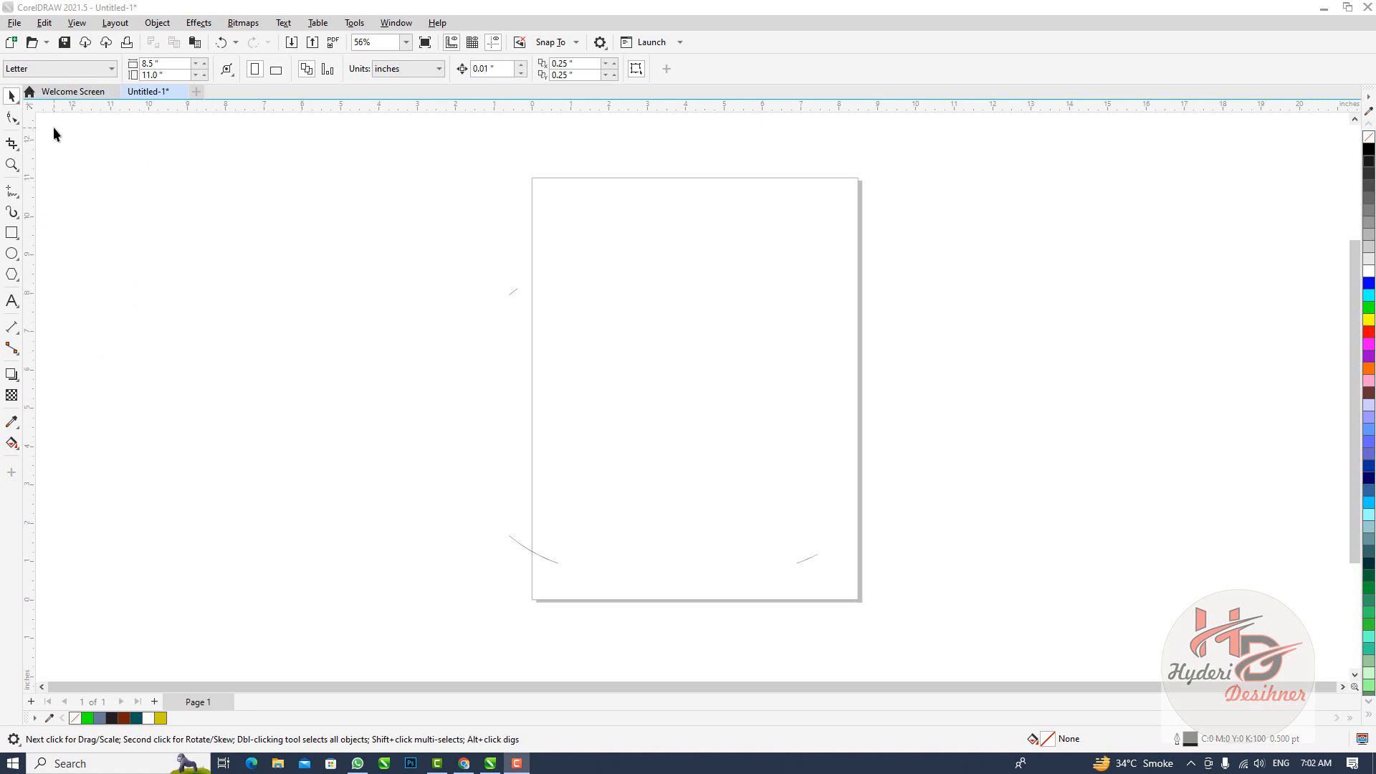
pyautogui.click(13, 97)
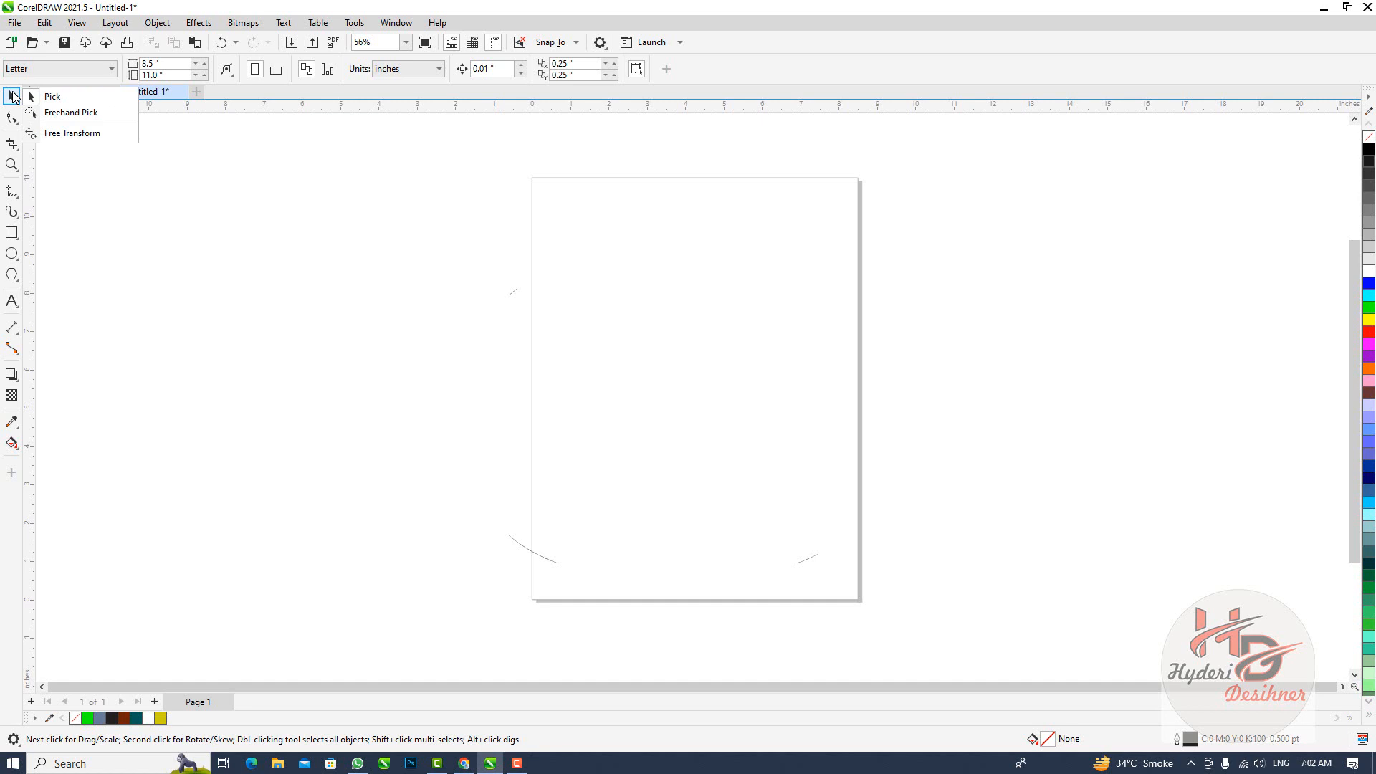
pyautogui.click(175, 192)
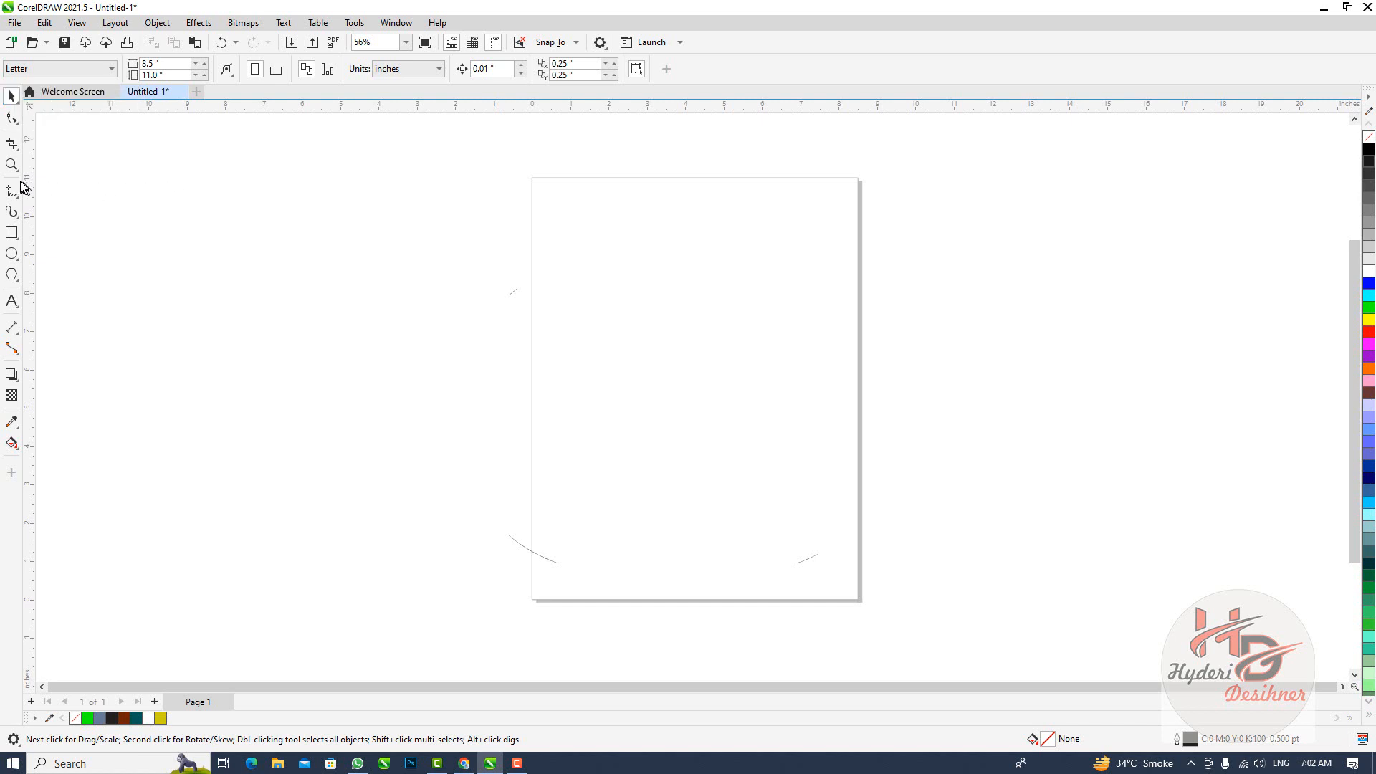
# Draw five rectangles across the upper page area and its surroundings, about 2.8 to 4.6 inches wide, with two overlapping pairs
pyautogui.click(12, 233)
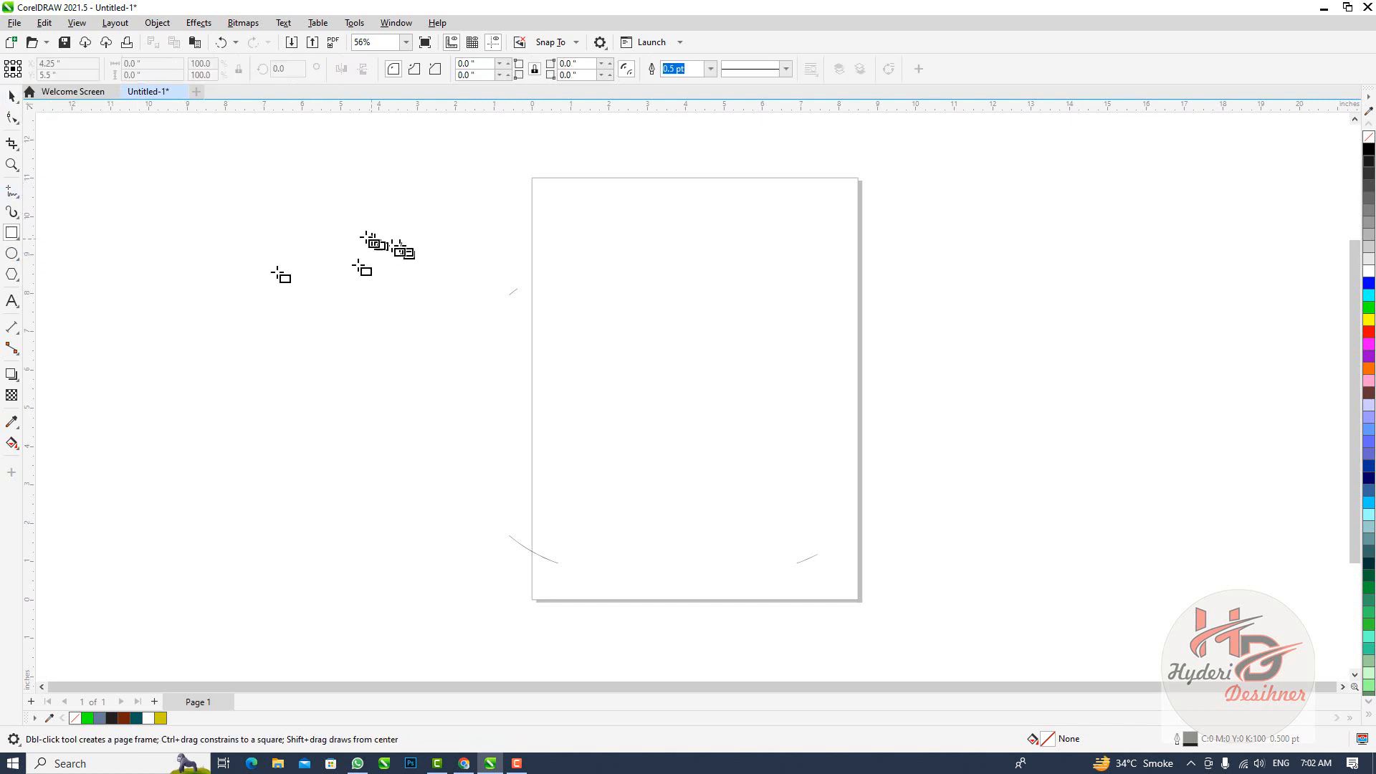
pyautogui.moveTo(352, 228); pyautogui.dragTo(461, 331)
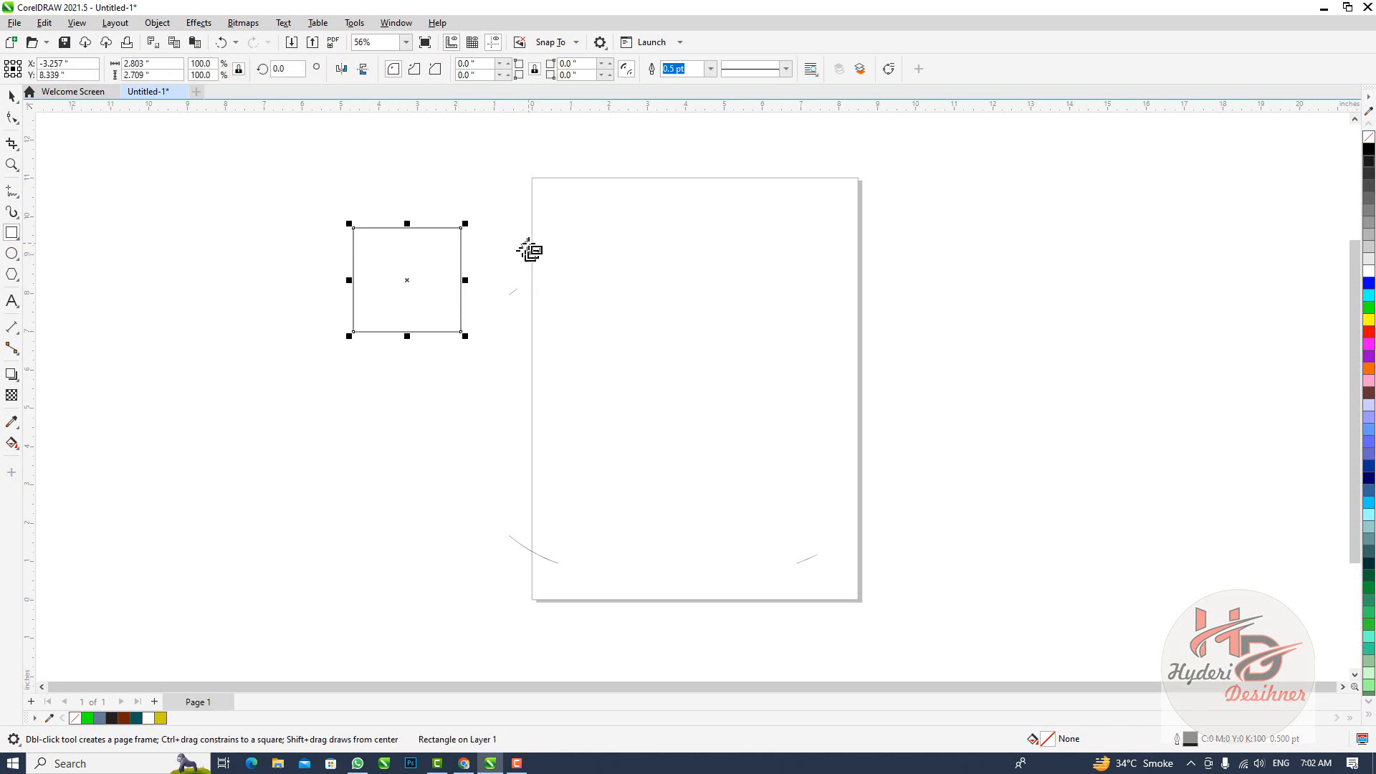
pyautogui.moveTo(528, 243); pyautogui.dragTo(706, 395)
pyautogui.moveTo(792, 246); pyautogui.dragTo(922, 380)
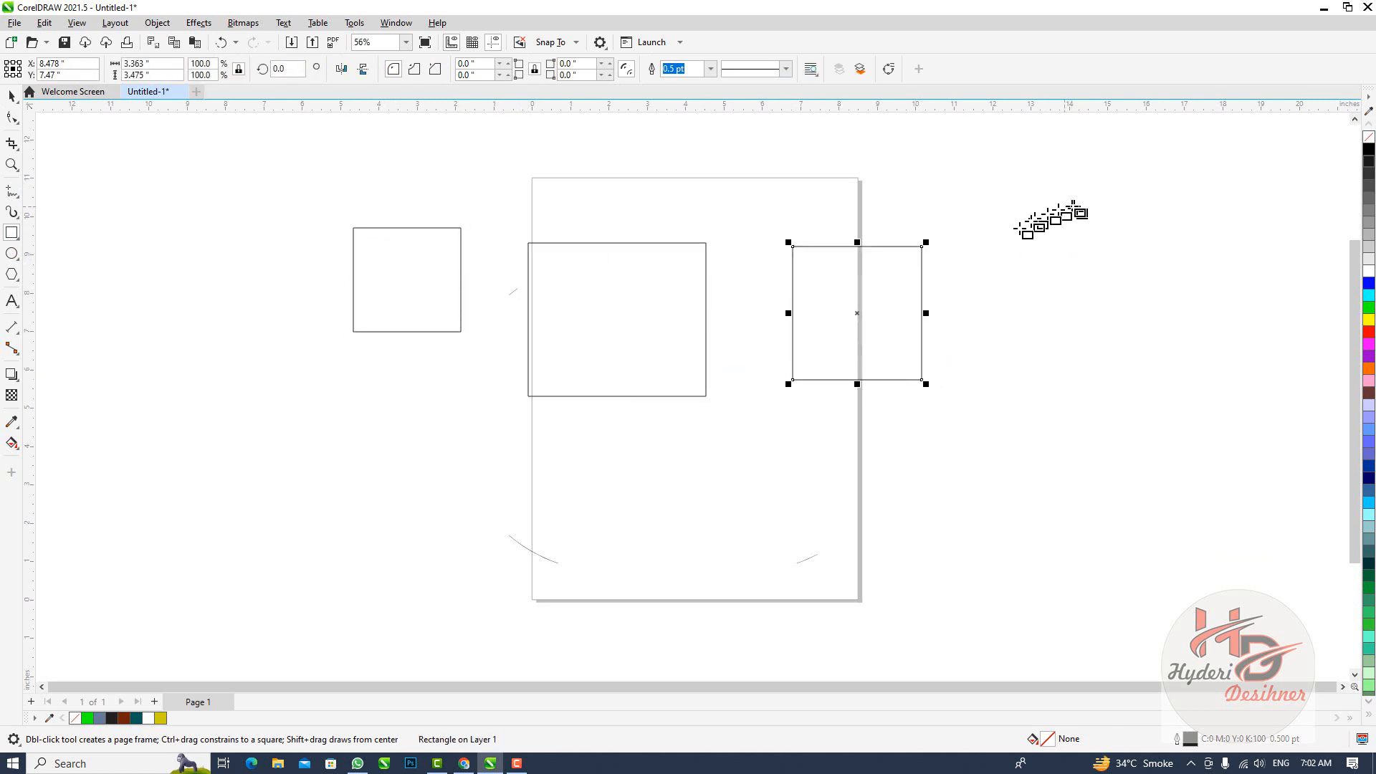
pyautogui.moveTo(974, 225); pyautogui.dragTo(840, 337)
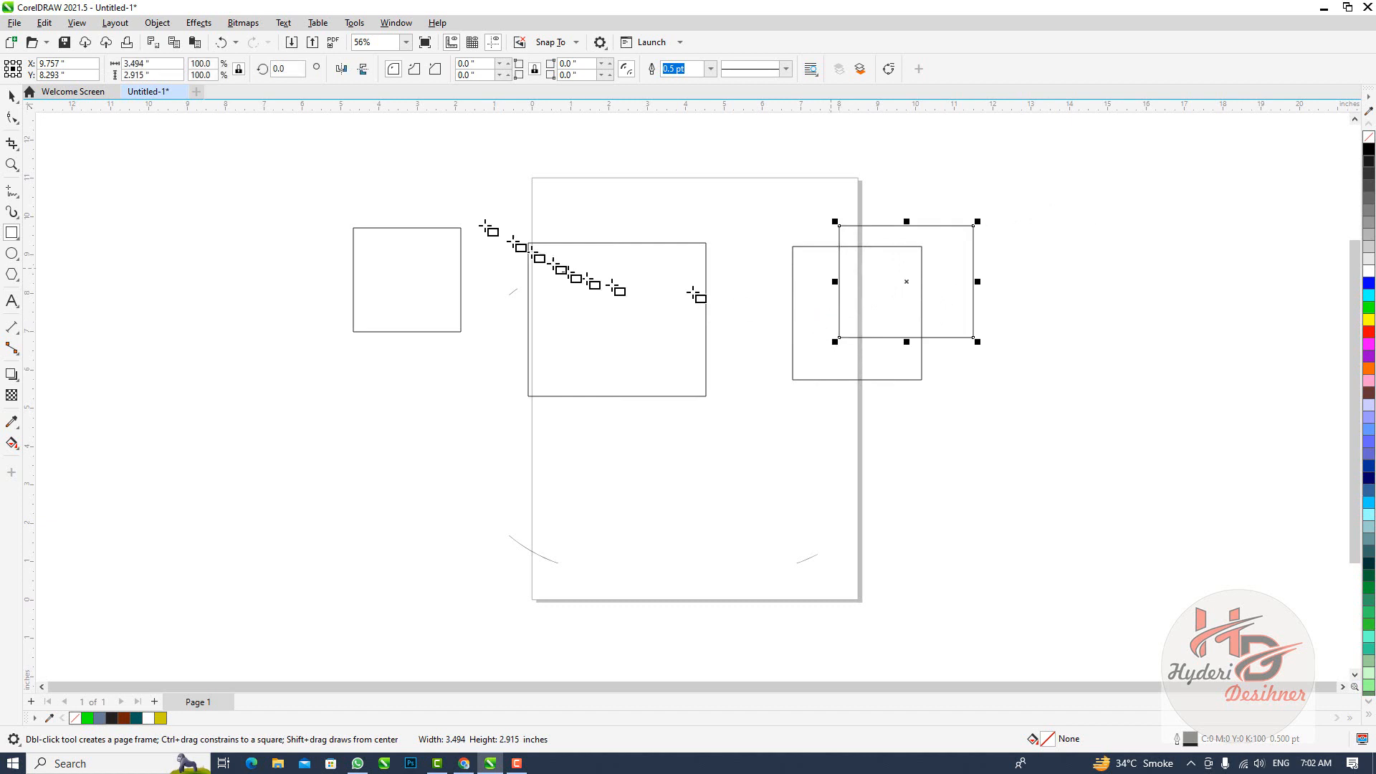
pyautogui.moveTo(475, 218); pyautogui.dragTo(601, 339)
pyautogui.click(655, 175)
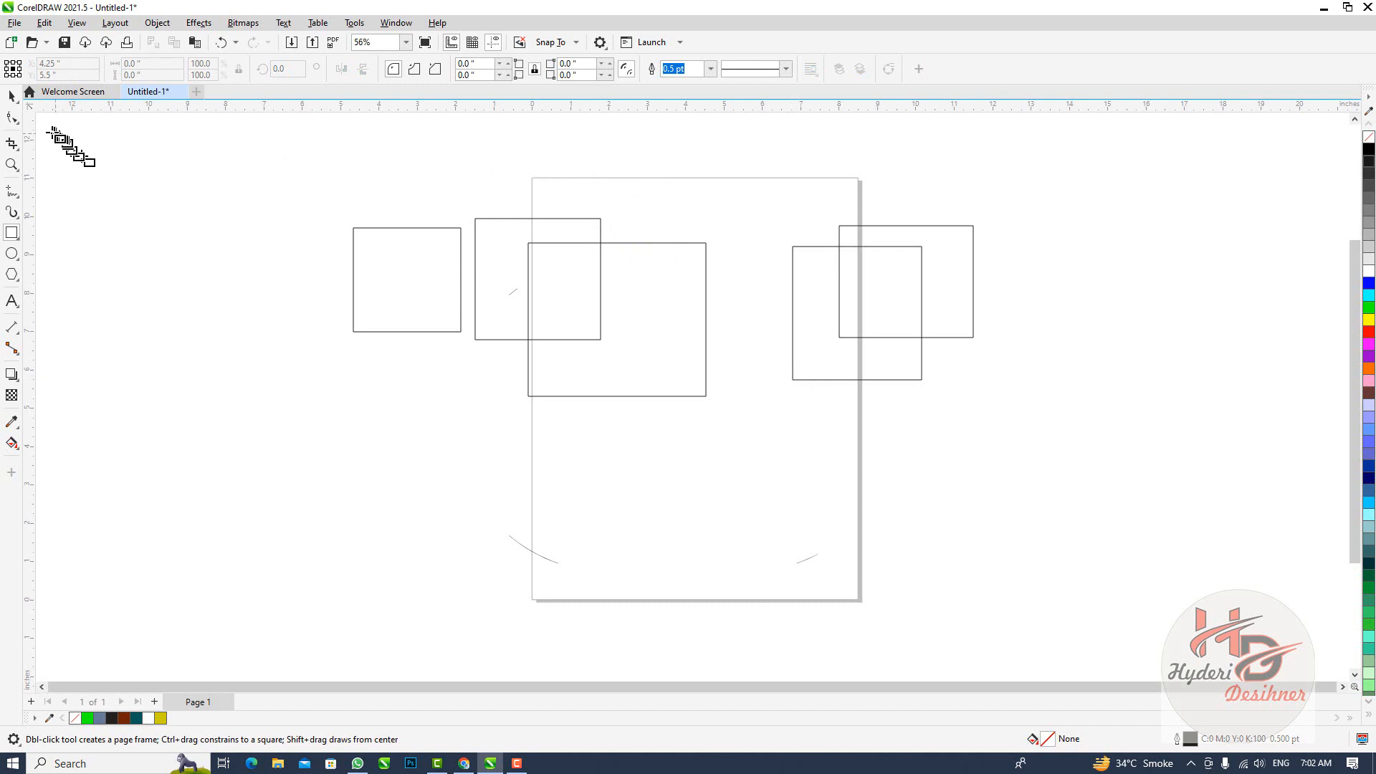
# Duplicate the smaller rectangle straddling the page's left edge onto the middle rectangle, and add two copies scaled to about 1.2 by 1.2 inches
pyautogui.click(11, 96)
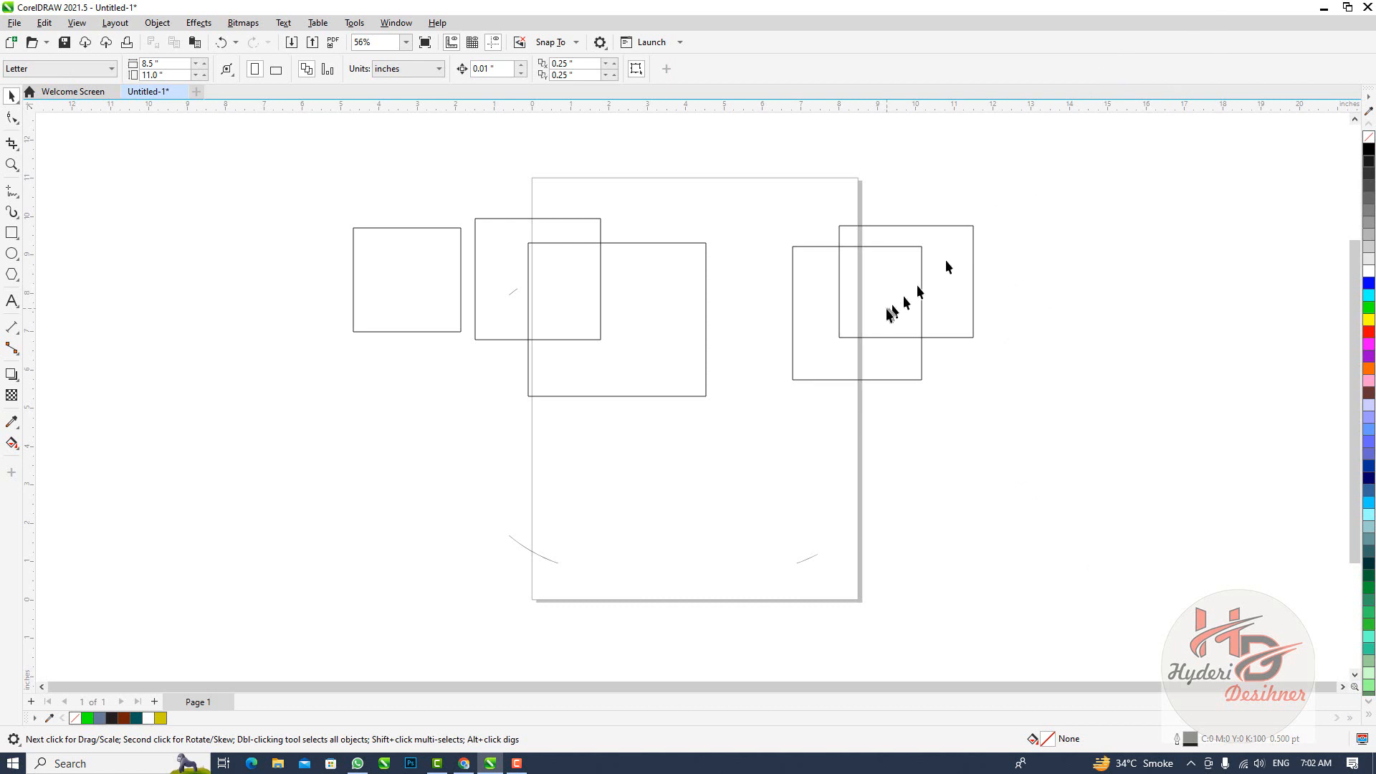
pyautogui.click(821, 356)
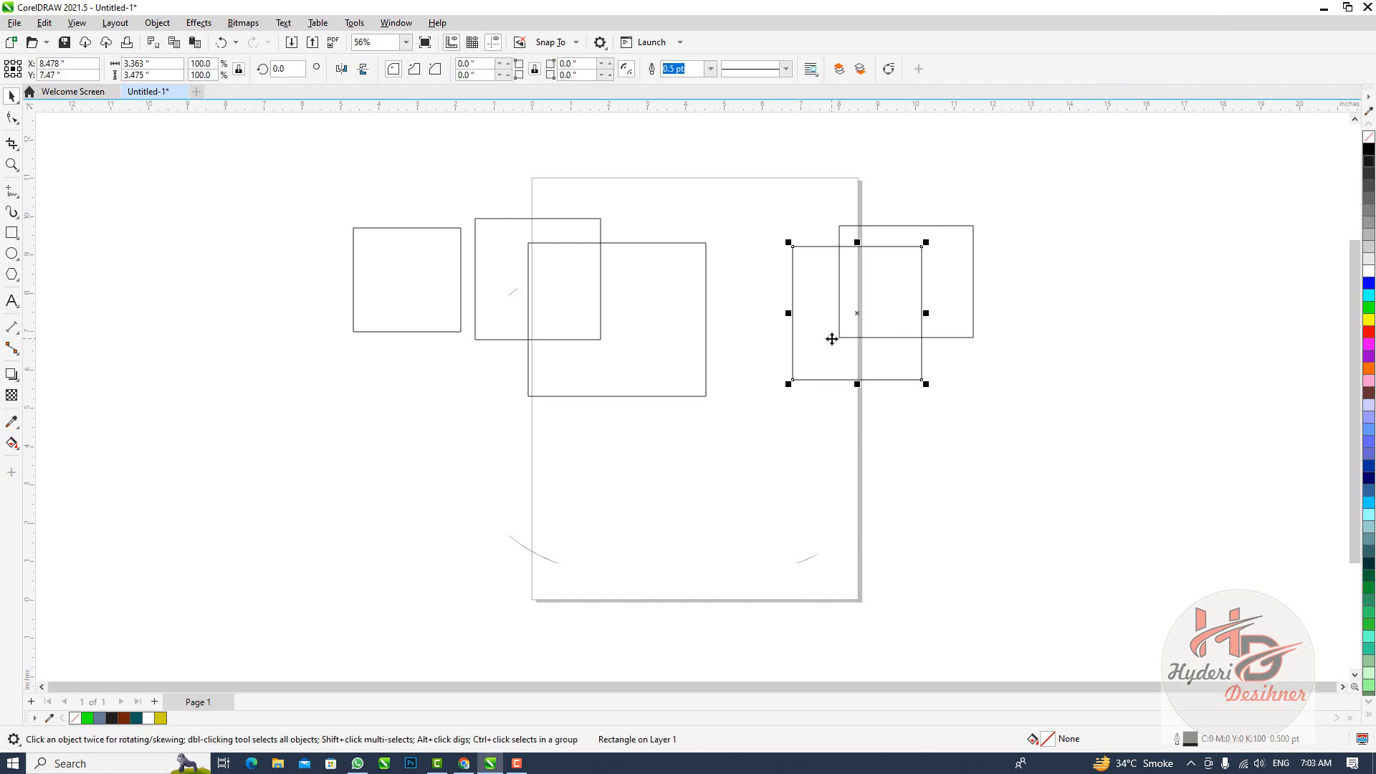
pyautogui.click(961, 328)
pyautogui.click(972, 322)
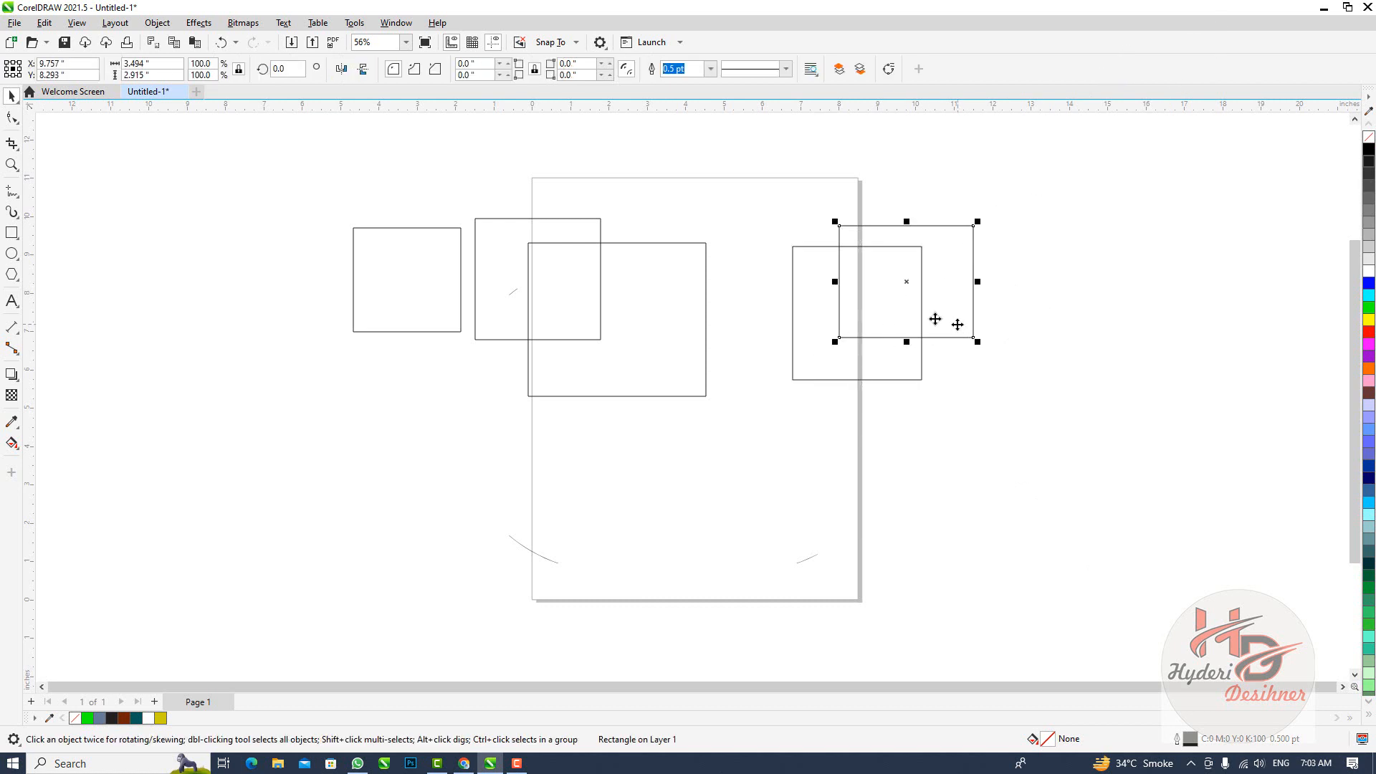
pyautogui.click(570, 302)
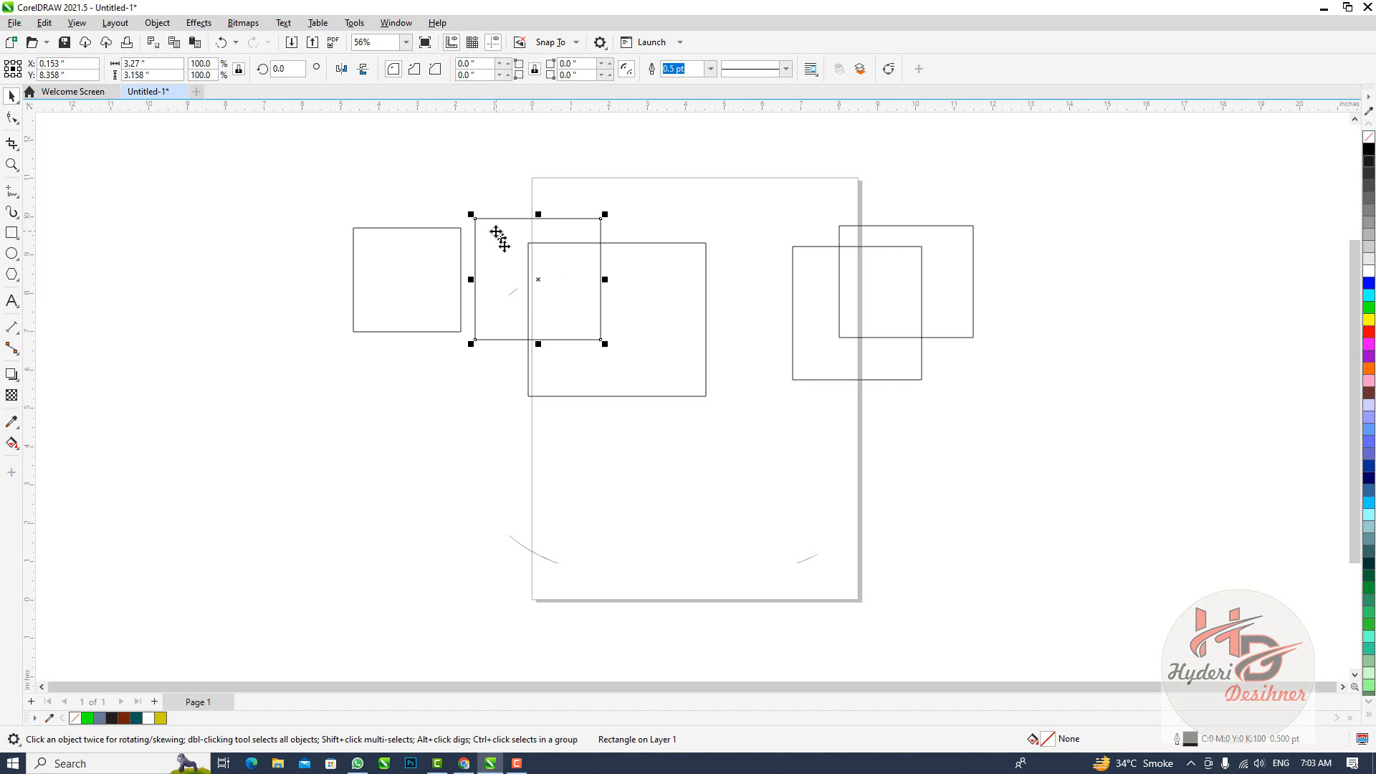
pyautogui.moveTo(531, 288); pyautogui.dragTo(661, 329)
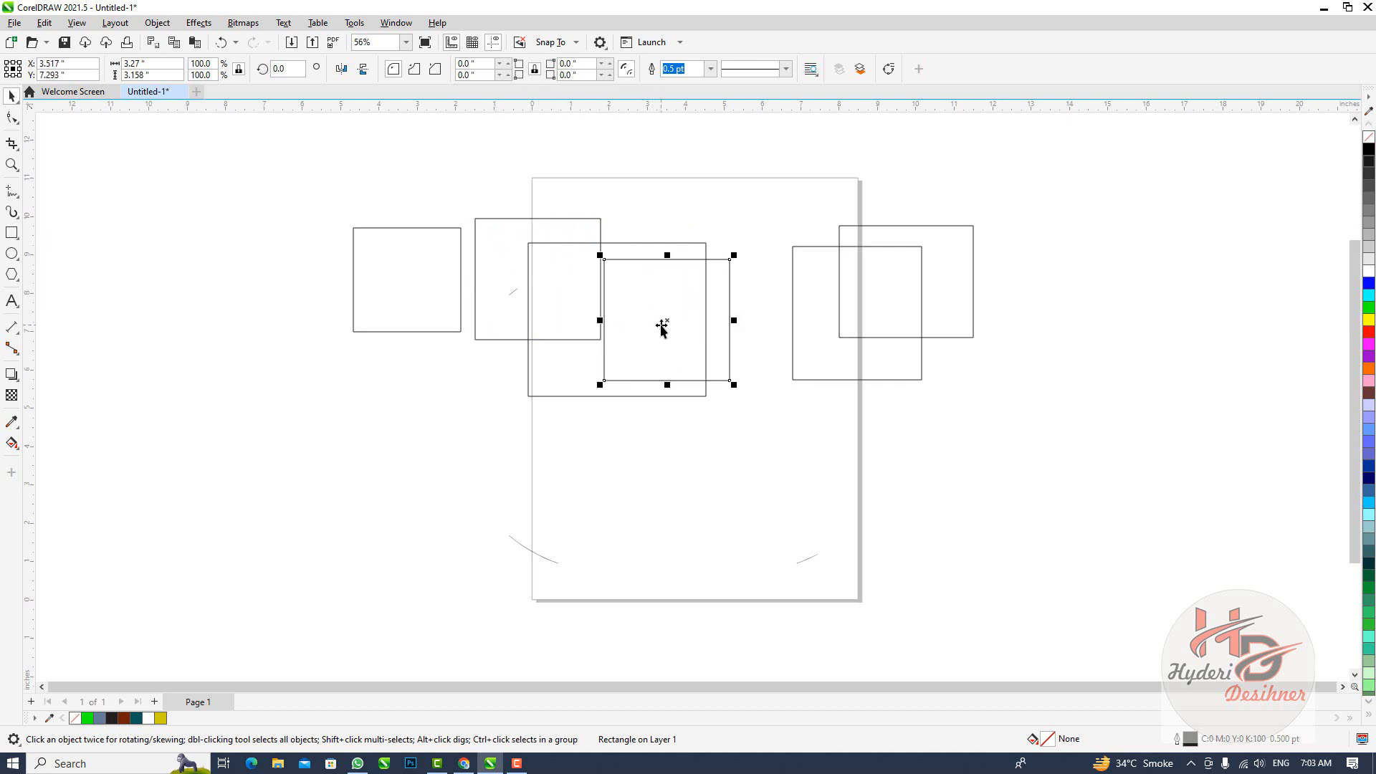
pyautogui.moveTo(732, 385); pyautogui.dragTo(817, 342)
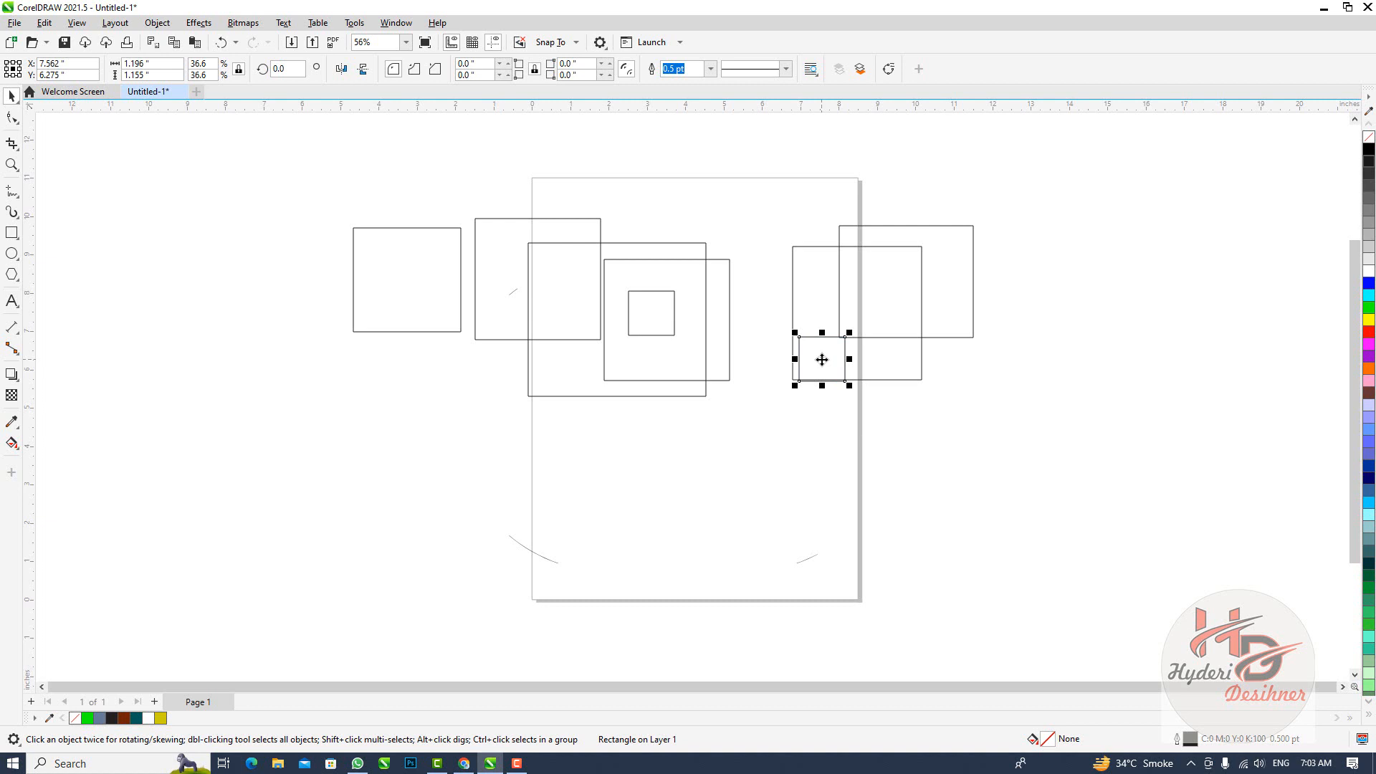
# Multi-select the far-left rectangle, the small central square and the upper far-right rectangle, and move them down about 4.6 inches
pyautogui.click(598, 274)
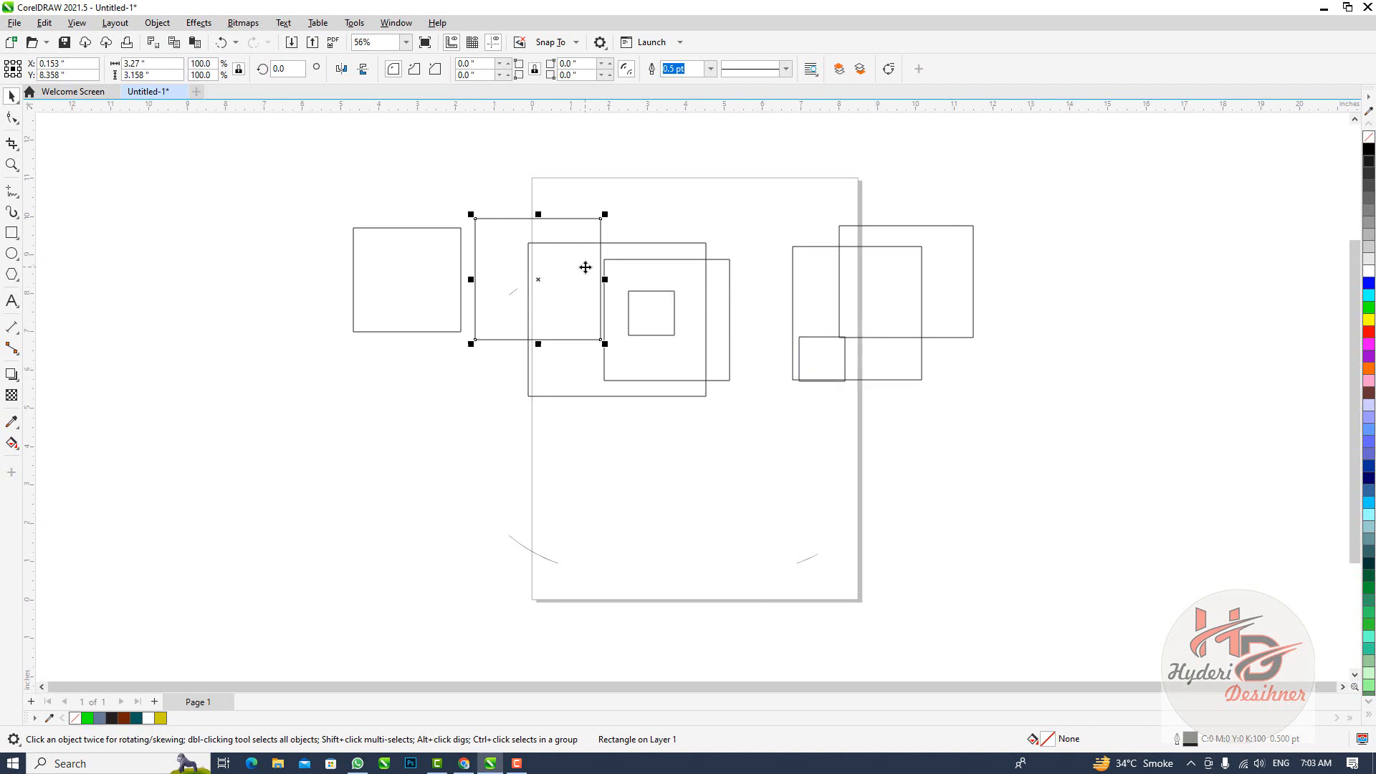
pyautogui.click(400, 270)
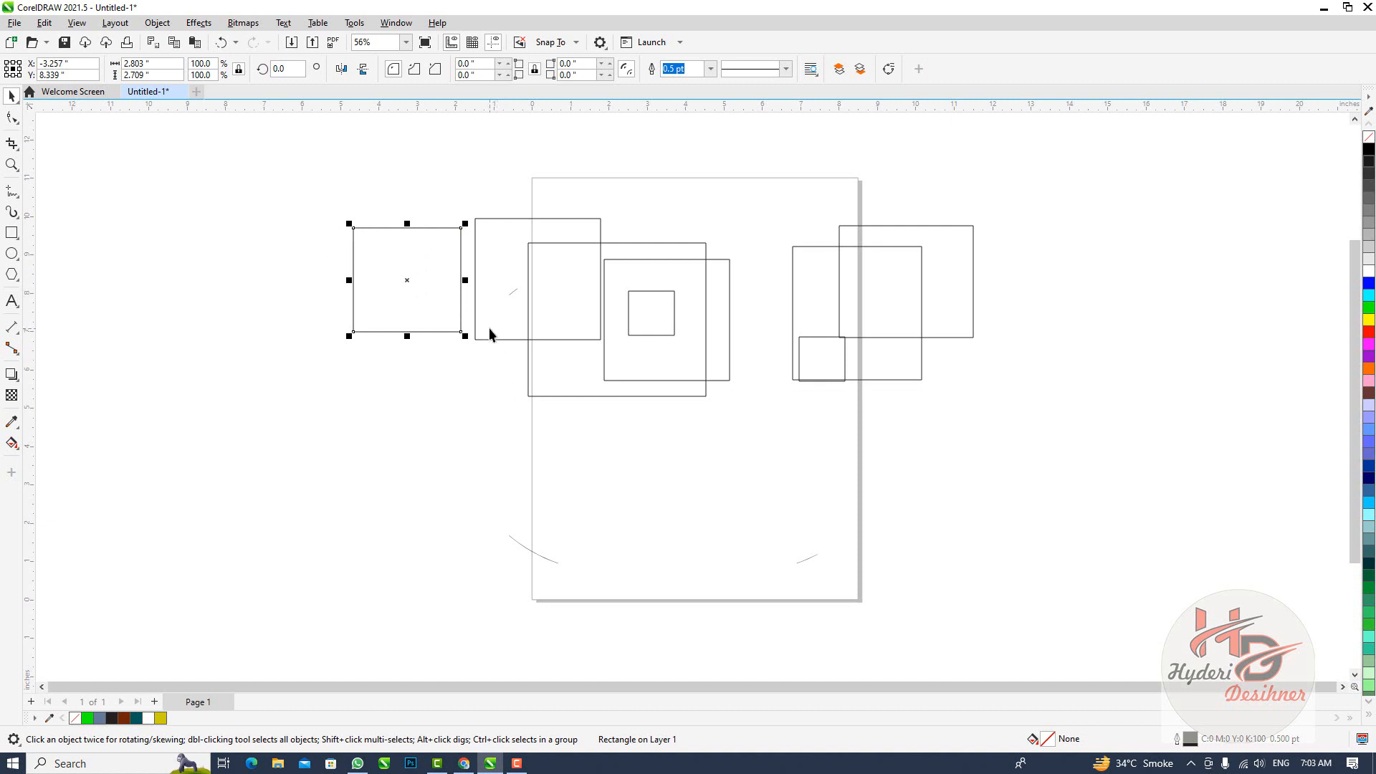
pyautogui.keyDown('shift'); pyautogui.click(629, 328); pyautogui.keyUp('shift')
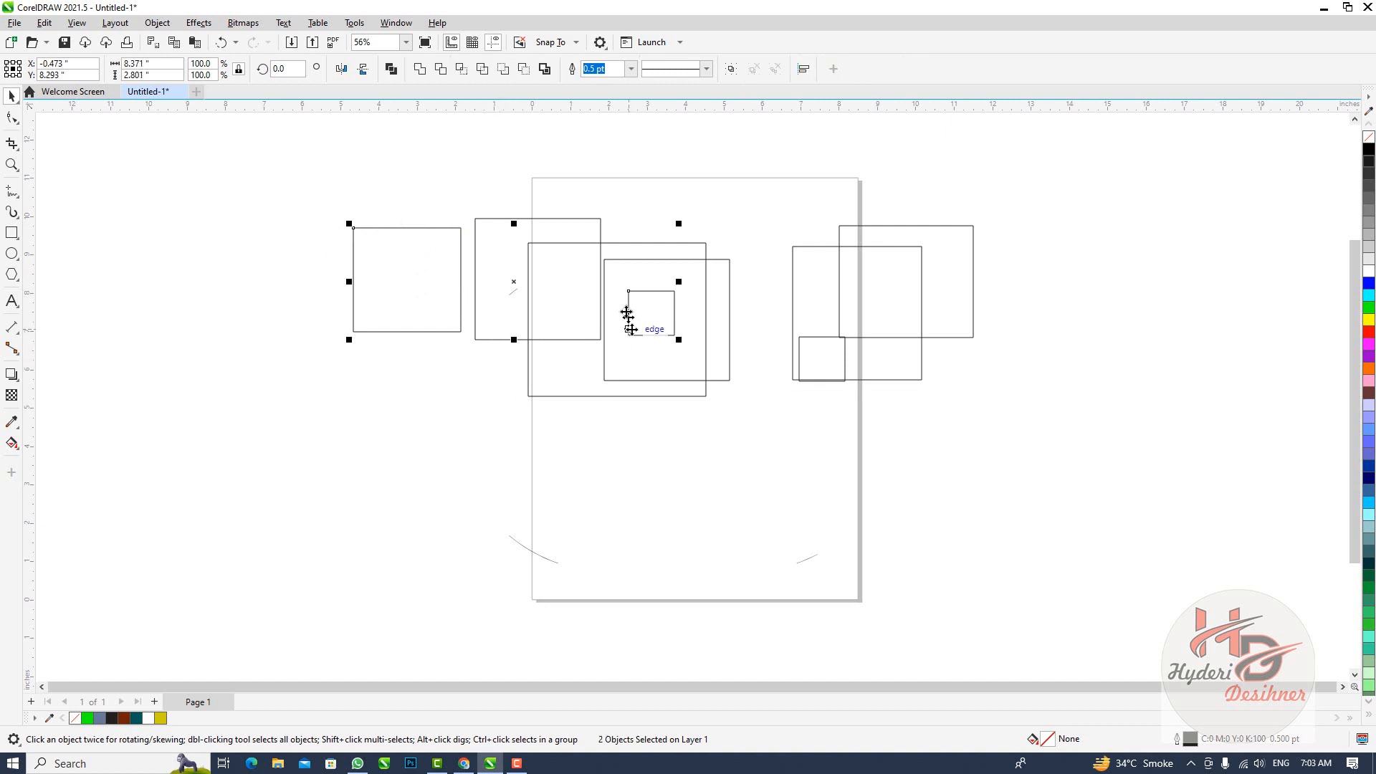
pyautogui.keyDown('shift'); pyautogui.click(882, 303); pyautogui.keyUp('shift')
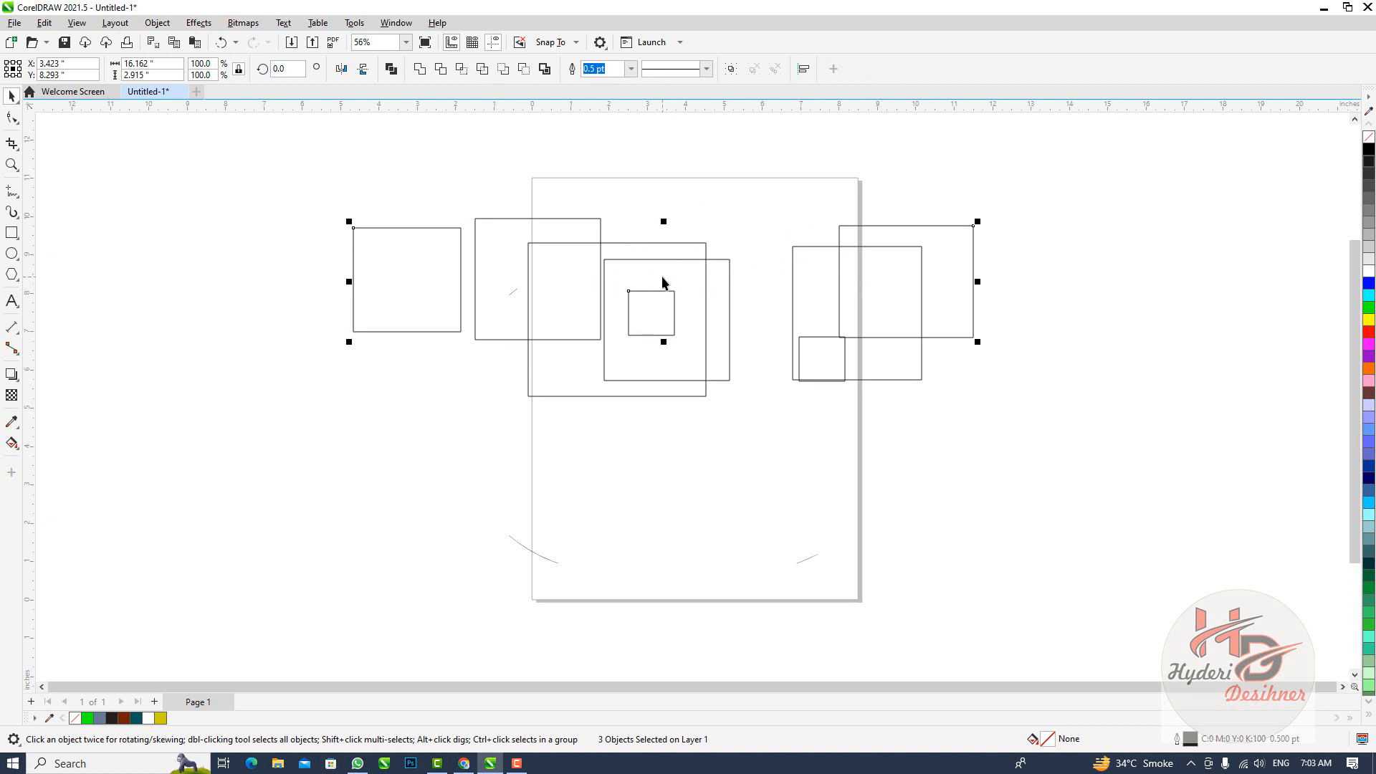
pyautogui.moveTo(663, 283); pyautogui.dragTo(675, 458)
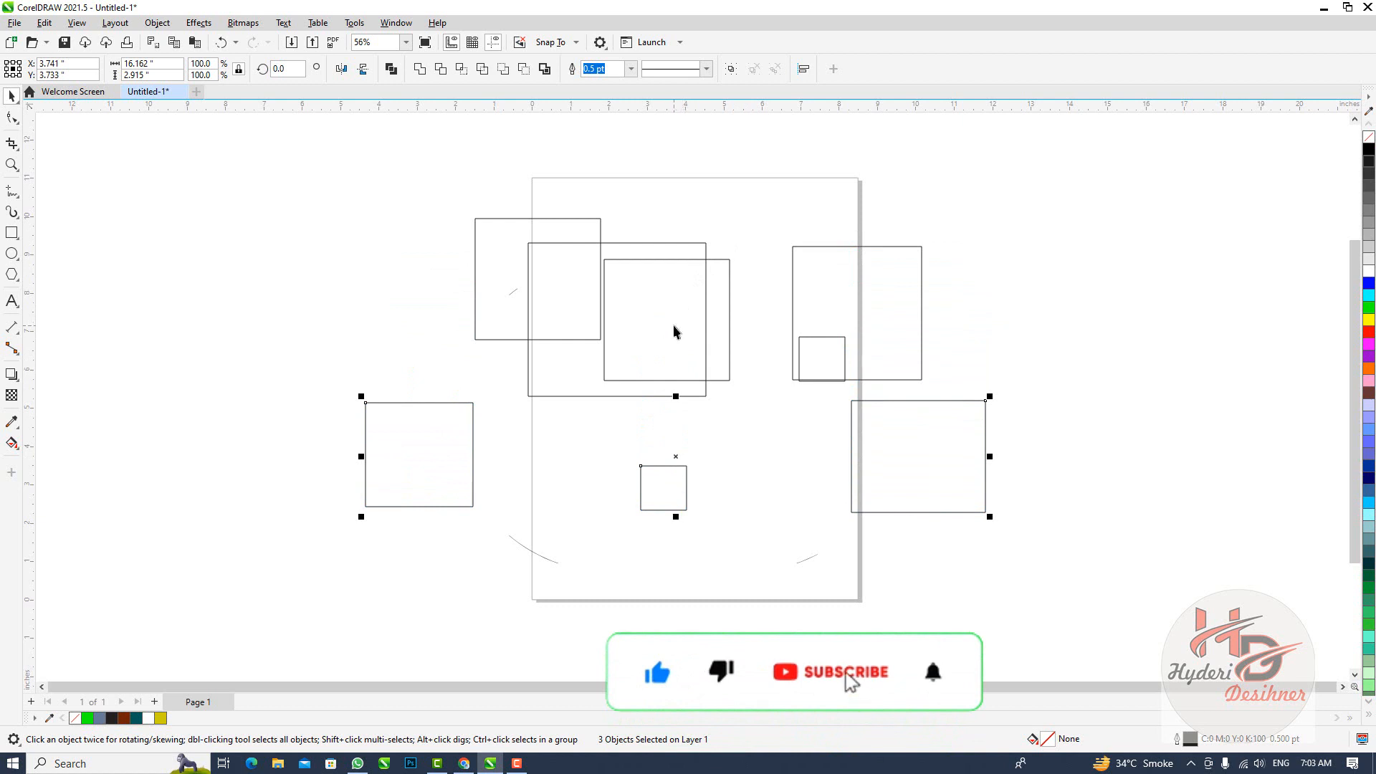
# Add the duplicate overlapping the middle rectangle to the selection, move the selected rectangles down about 3.6 inches and delete them
pyautogui.keyDown('shift'); pyautogui.click(648, 351); pyautogui.keyUp('shift')
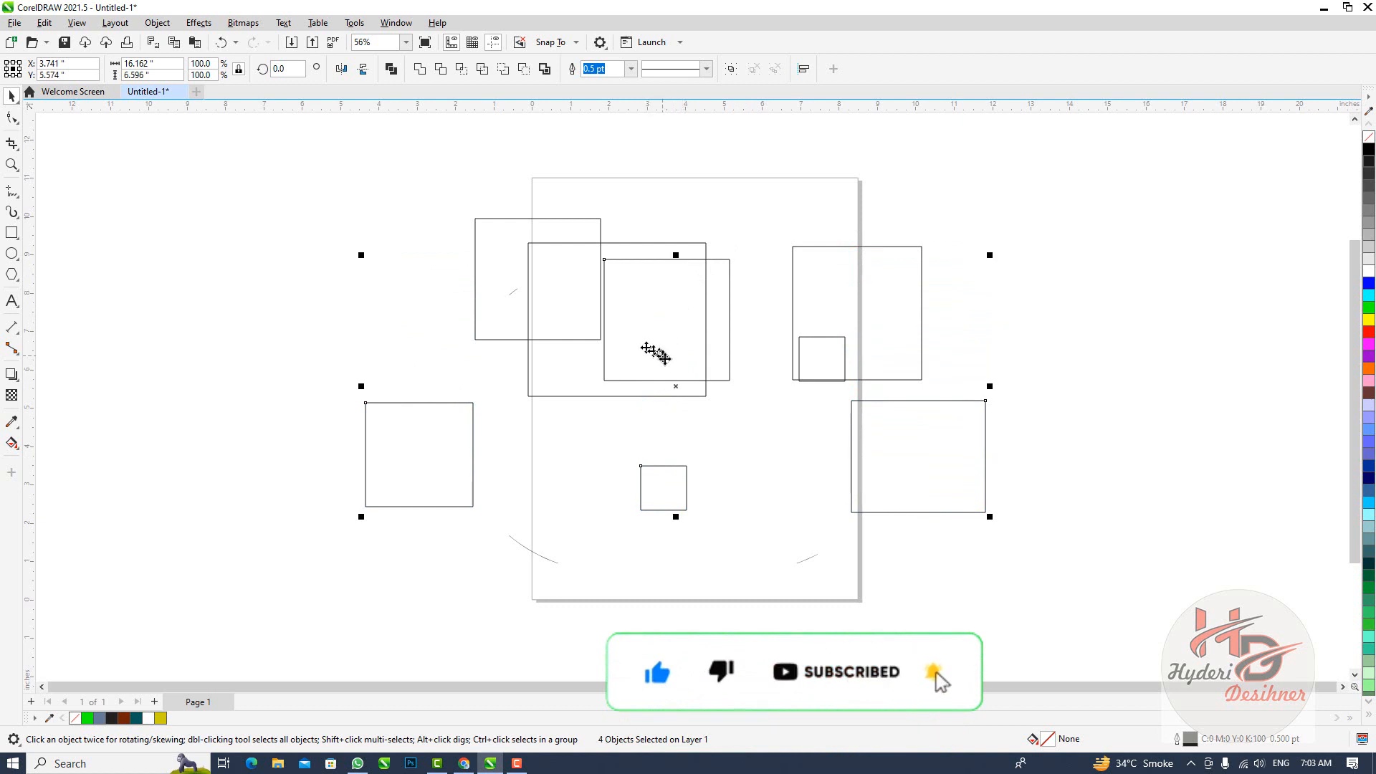
pyautogui.moveTo(677, 392); pyautogui.dragTo(684, 528)
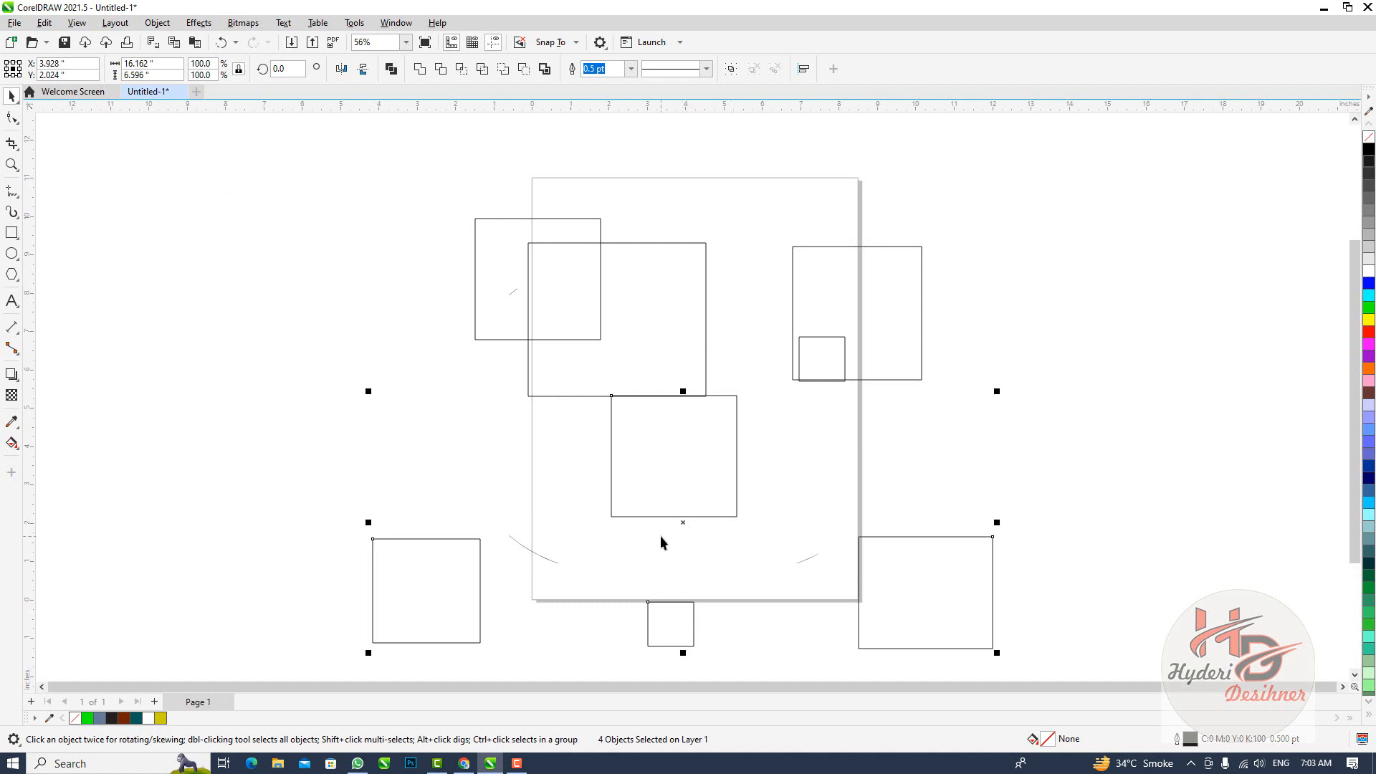
pyautogui.press('Delete')
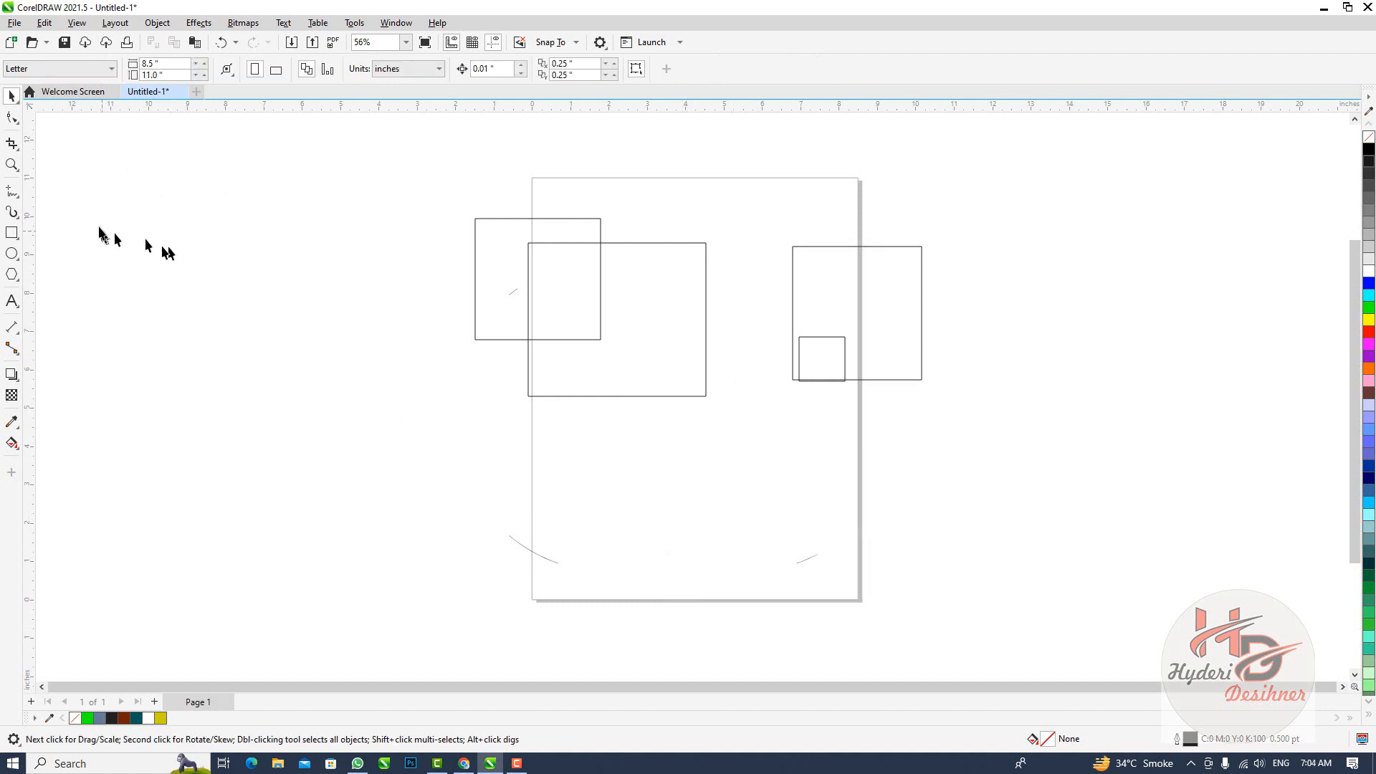
# Select the smaller rectangle straddling the page's left edge with Freehand Pick and move it about 3.5 inches left, off the page
pyautogui.click(16, 99)
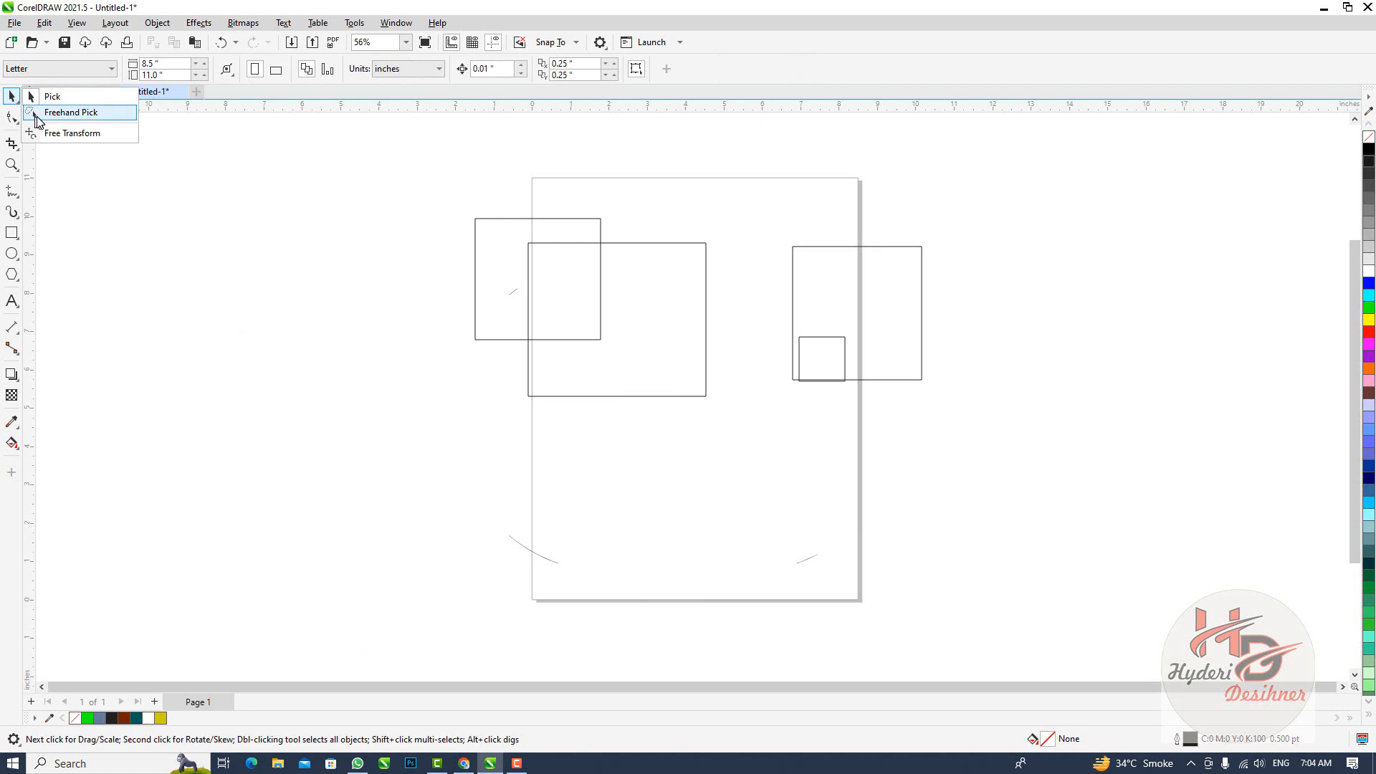
pyautogui.click(39, 114)
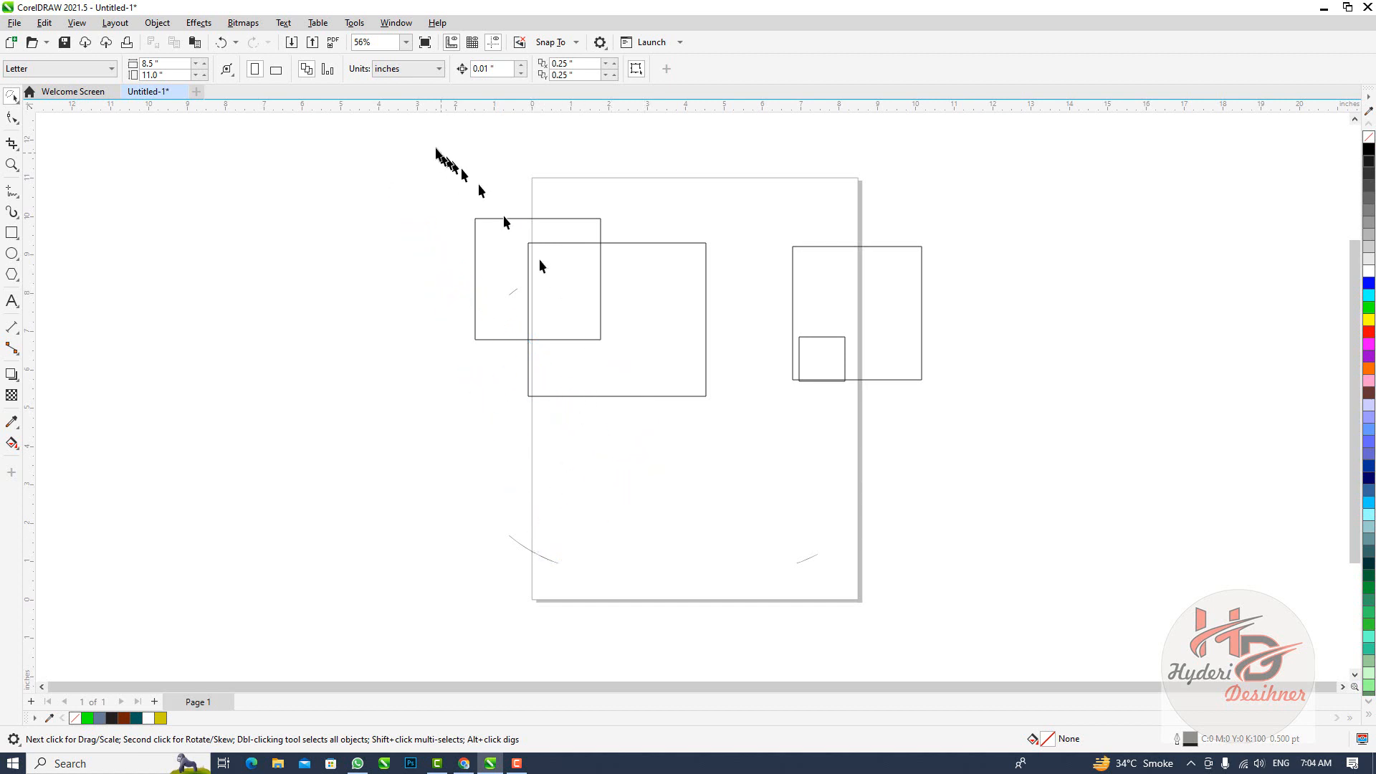
pyautogui.moveTo(435, 146)
pyautogui.mouseDown()
pyautogui.moveTo(656, 233)
pyautogui.moveTo(771, 359)
pyautogui.moveTo(584, 494)
pyautogui.moveTo(516, 519)
pyautogui.mouseUp()
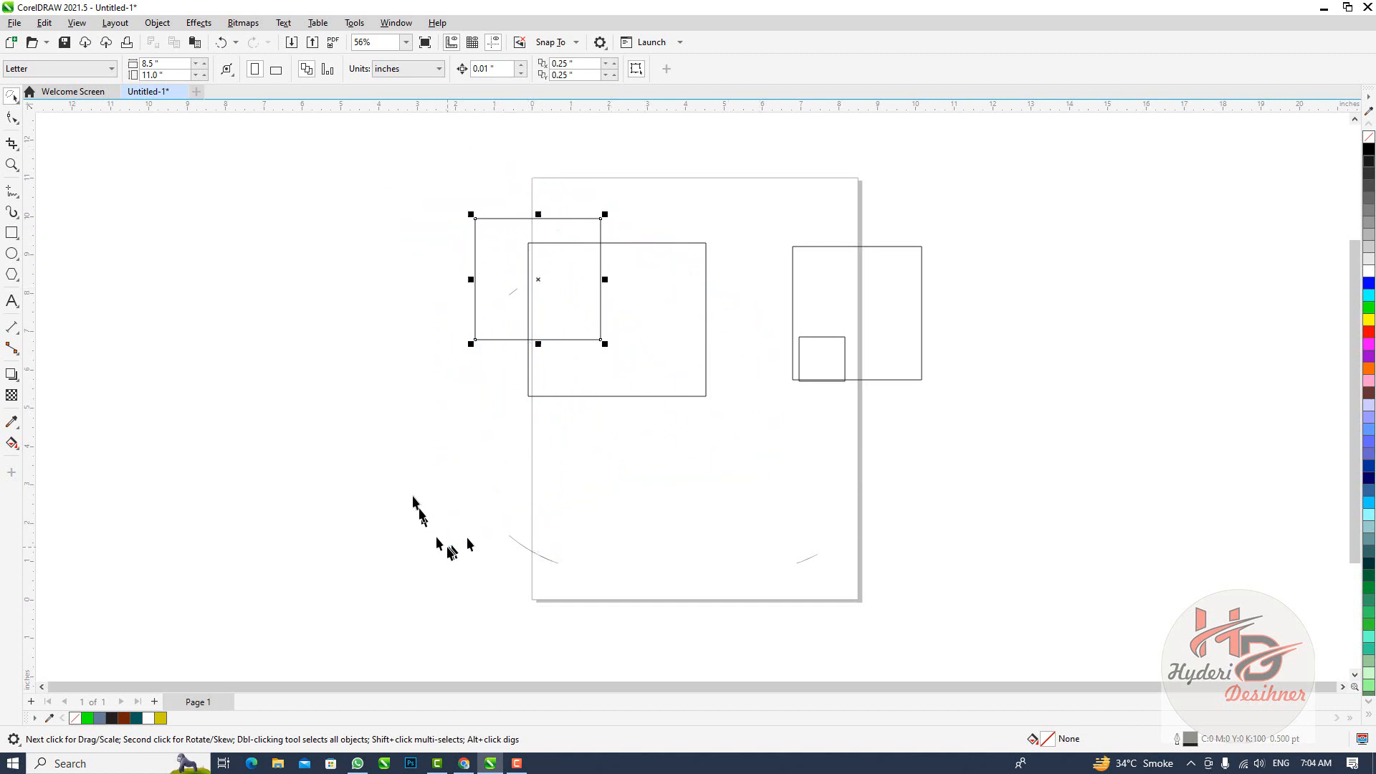
pyautogui.moveTo(536, 284); pyautogui.dragTo(401, 293)
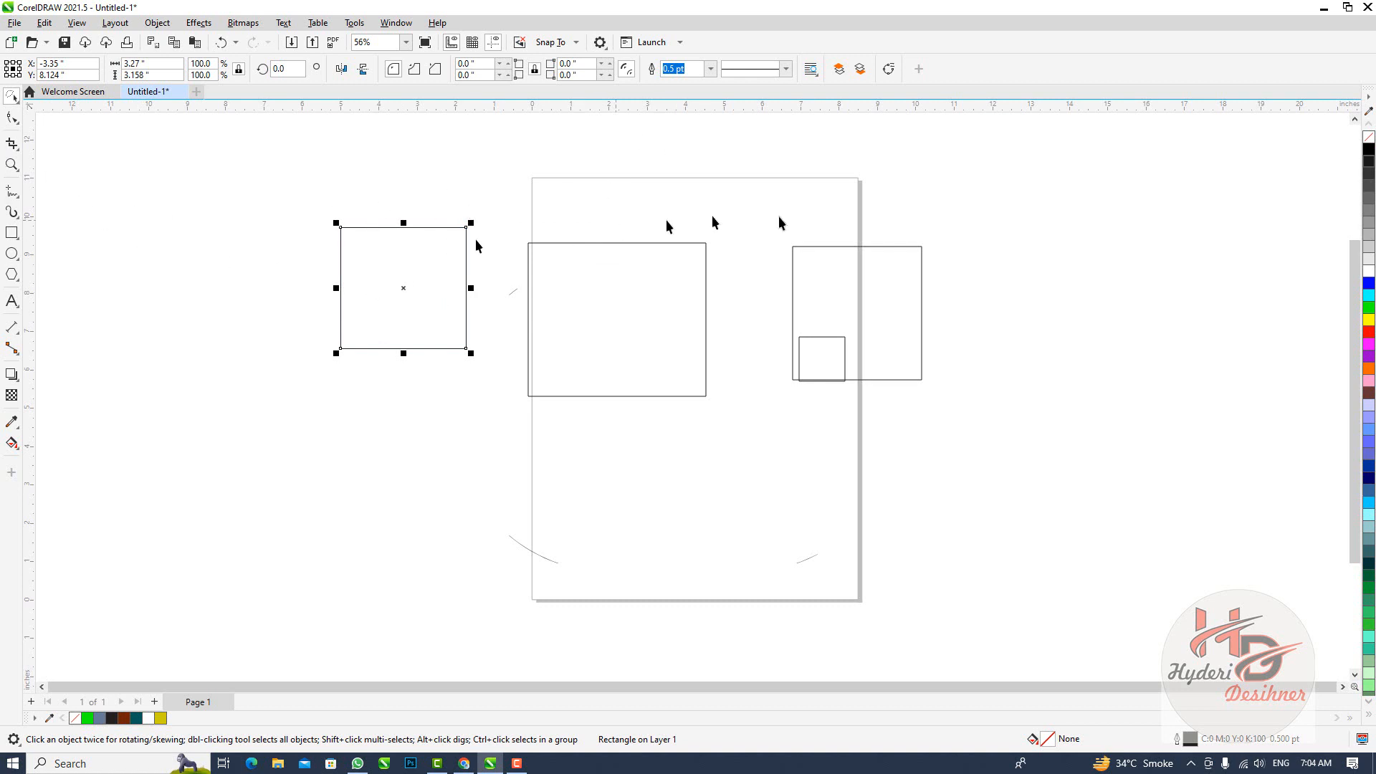
pyautogui.moveTo(754, 142)
pyautogui.mouseDown()
pyautogui.moveTo(887, 391)
pyautogui.moveTo(809, 473)
pyautogui.moveTo(750, 492)
pyautogui.moveTo(818, 371)
pyautogui.moveTo(885, 507)
pyautogui.moveTo(806, 576)
pyautogui.moveTo(694, 584)
pyautogui.mouseUp()
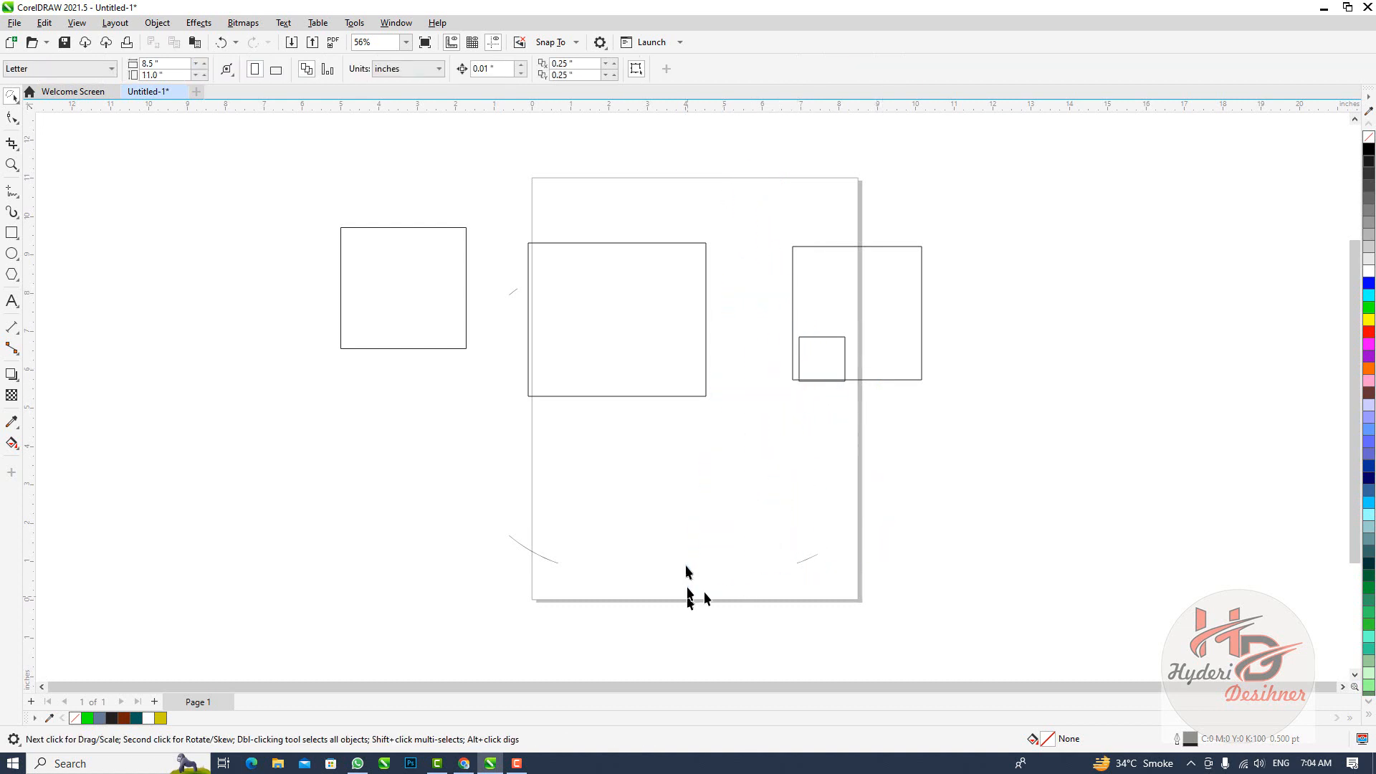
# Round the upper-left corner of the rectangle left of the page to about 1.58 inches with the Shape tool
pyautogui.click(25, 114)
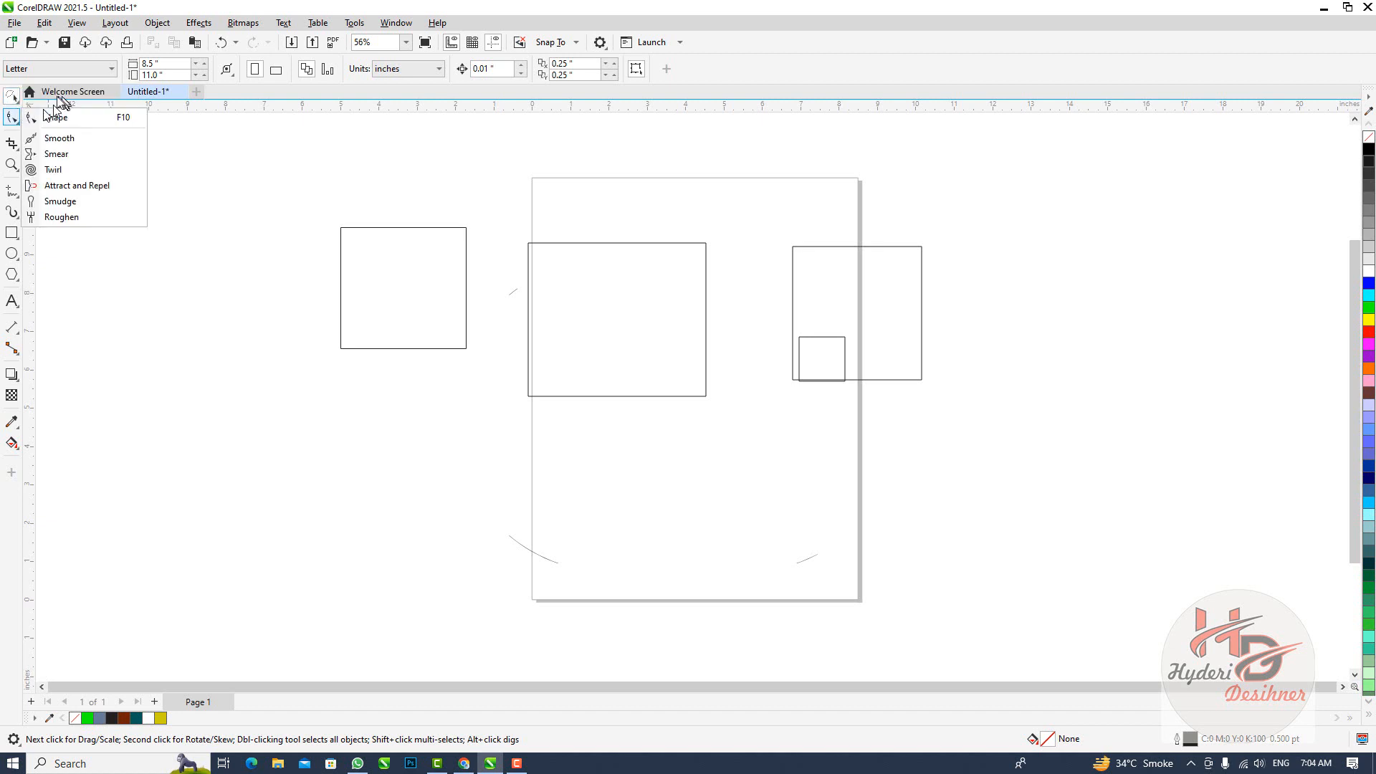
pyautogui.click(18, 100)
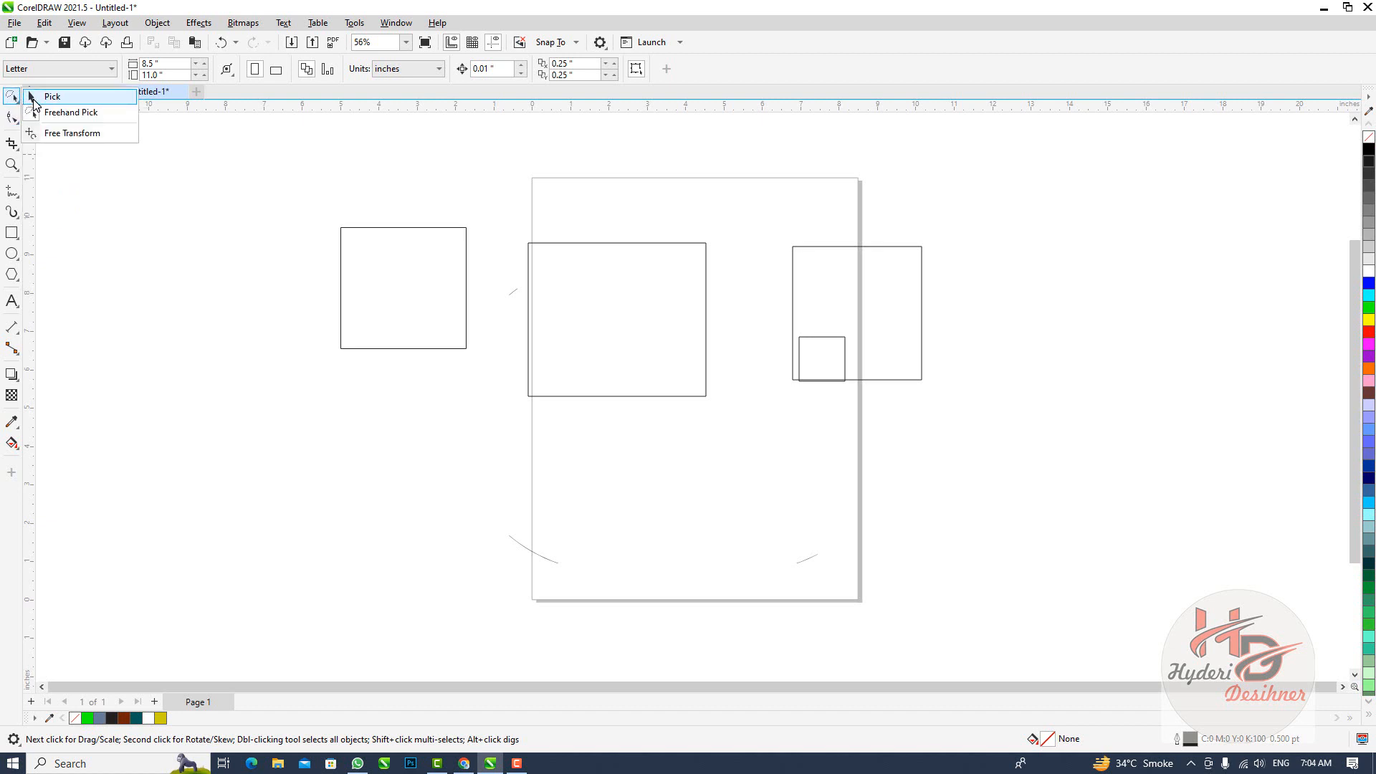
pyautogui.click(34, 98)
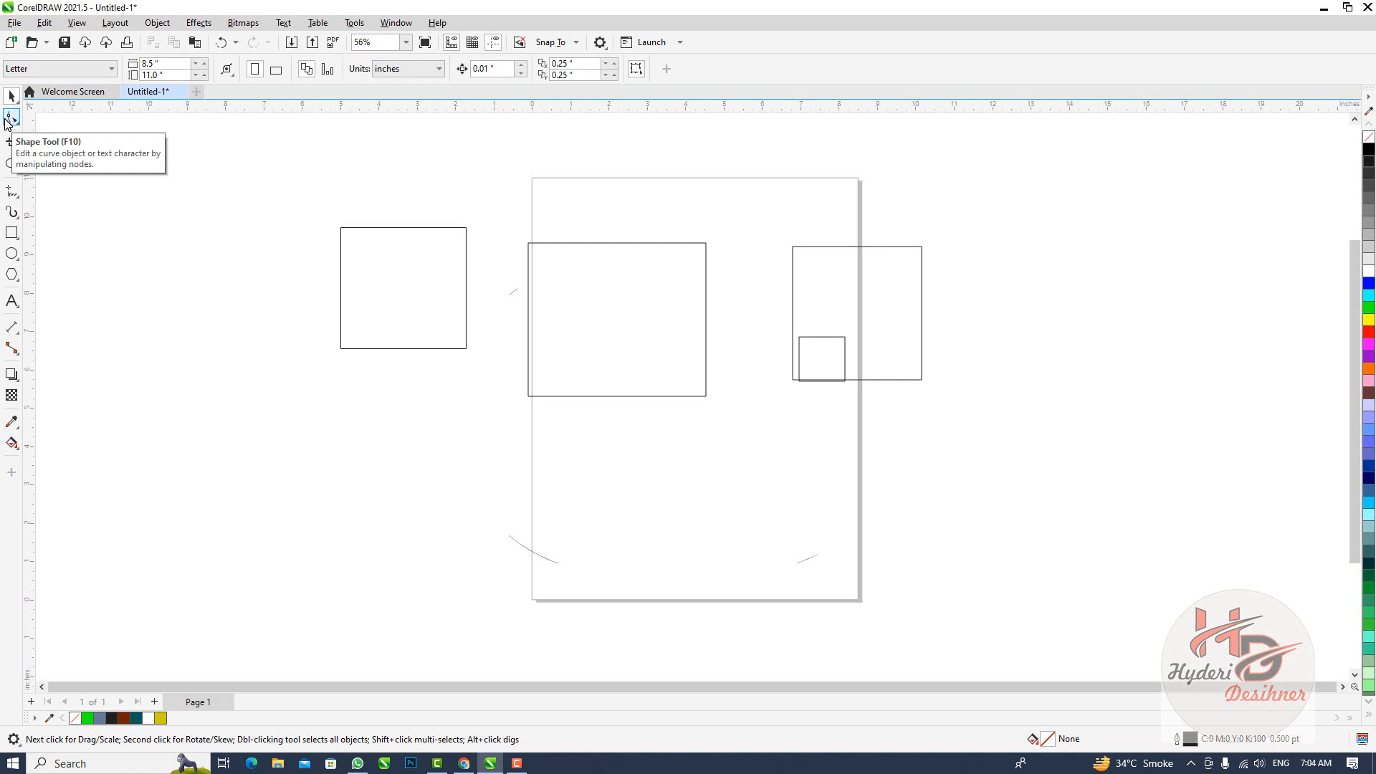
pyautogui.click(404, 326)
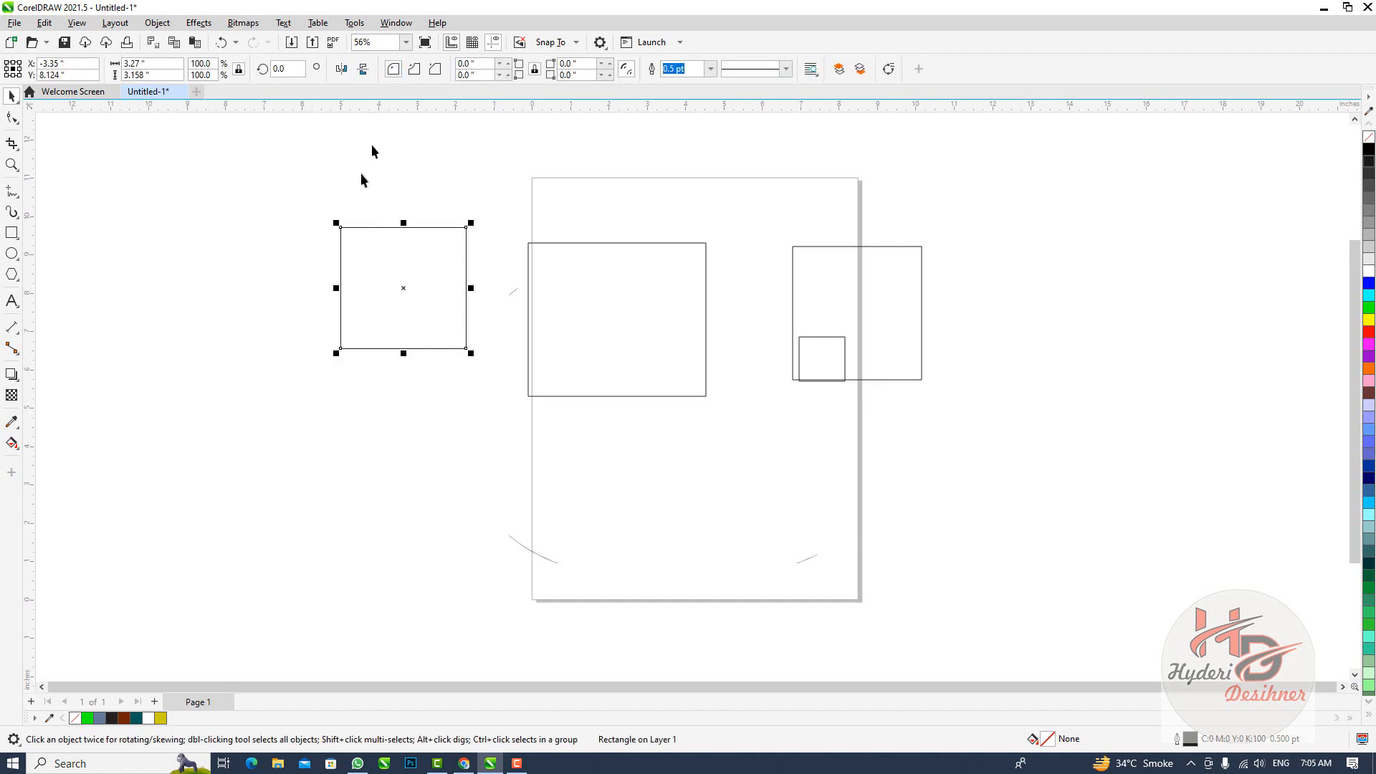
pyautogui.click(14, 121)
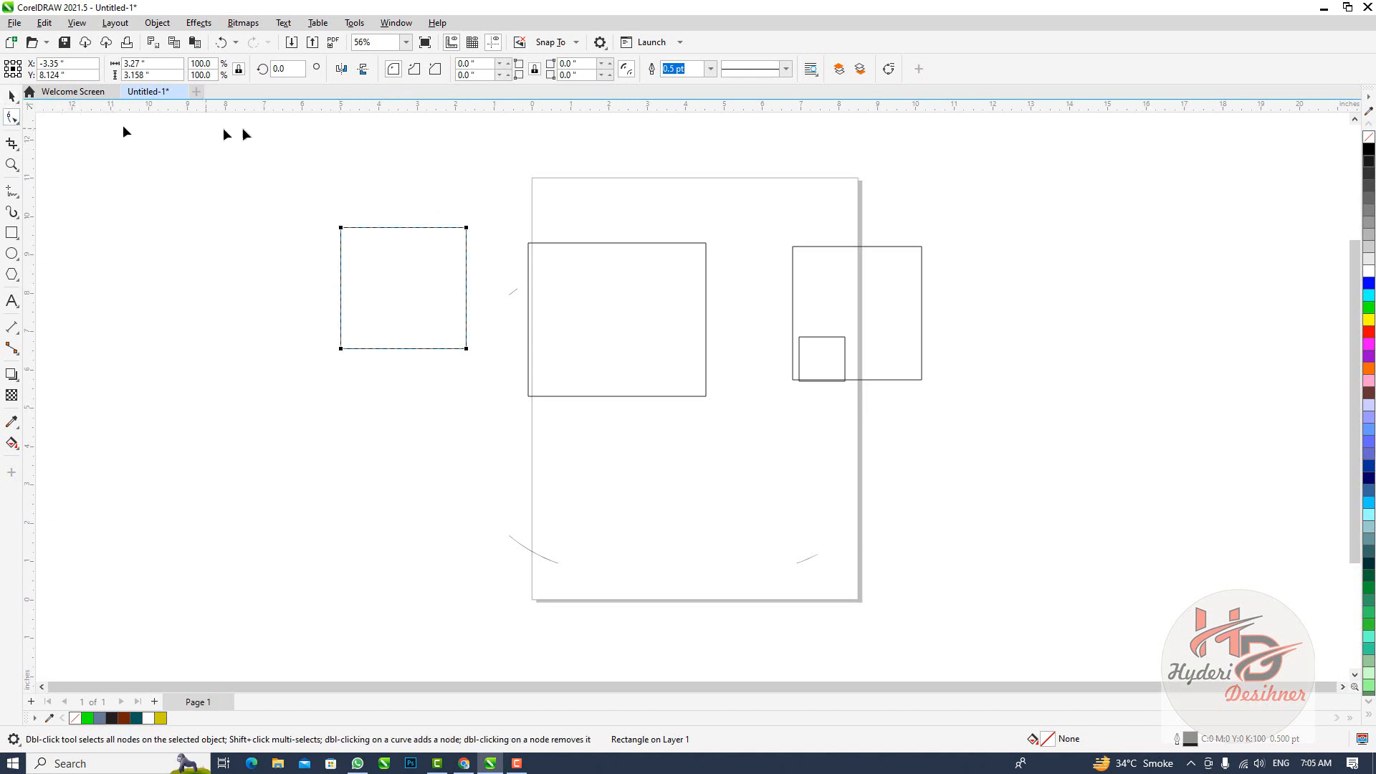
pyautogui.click(342, 233)
pyautogui.moveTo(342, 227); pyautogui.dragTo(342, 252)
pyautogui.moveTo(341, 273); pyautogui.dragTo(341, 289)
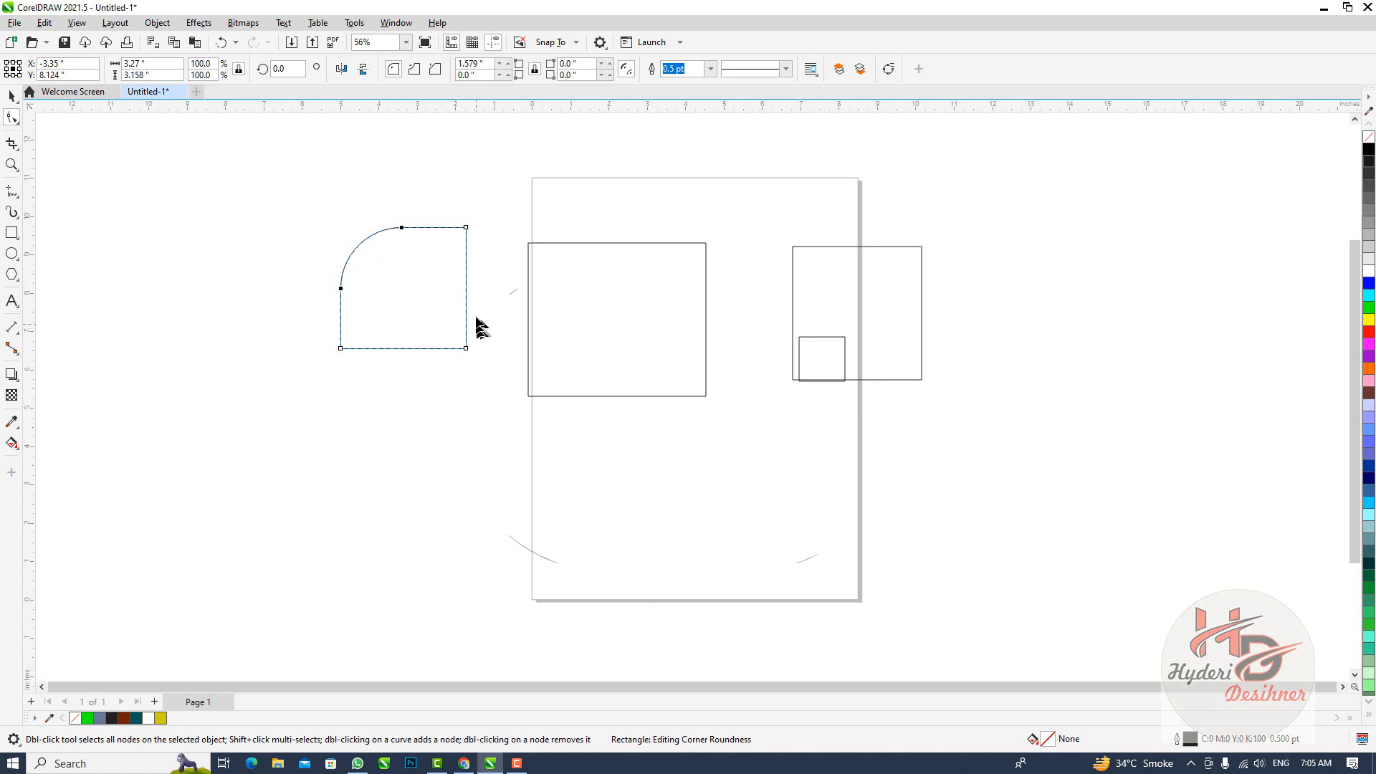
# Round the lower-right corner of the large middle rectangle to about 2 inches with the Shape tool
pyautogui.click(529, 290)
pyautogui.click(707, 396)
pyautogui.scroll(2, 679, 272)
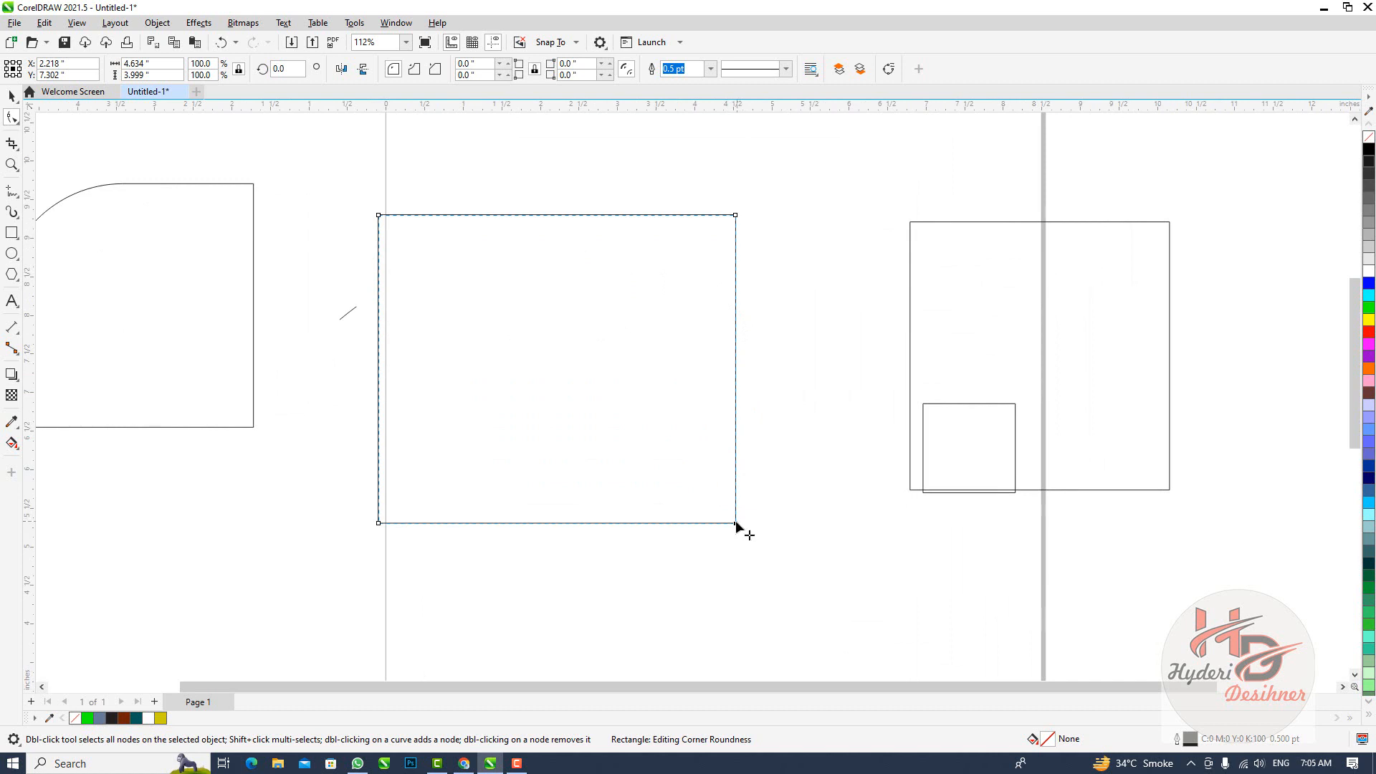
pyautogui.moveTo(707, 525); pyautogui.dragTo(577, 523)
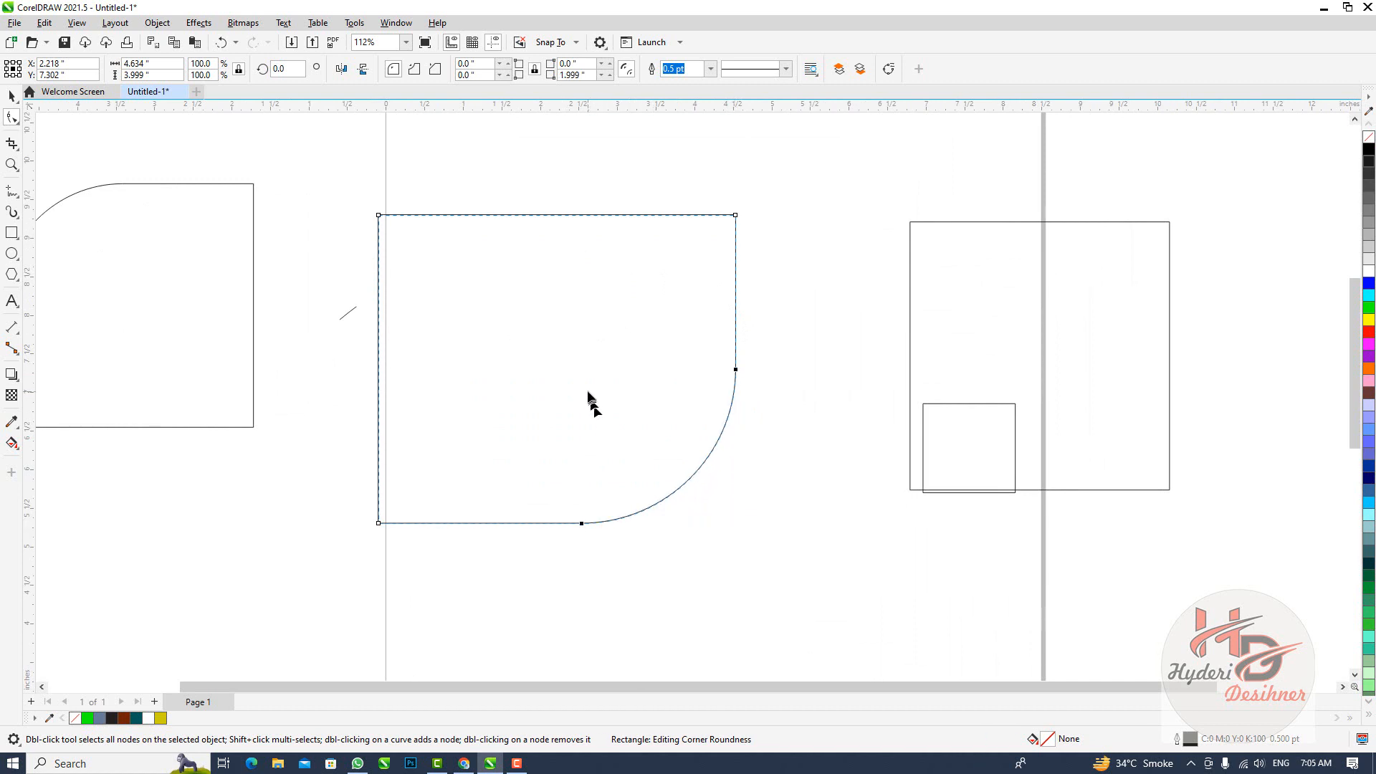
pyautogui.scroll(-2, 591, 398)
pyautogui.scroll(-1, 584, 392)
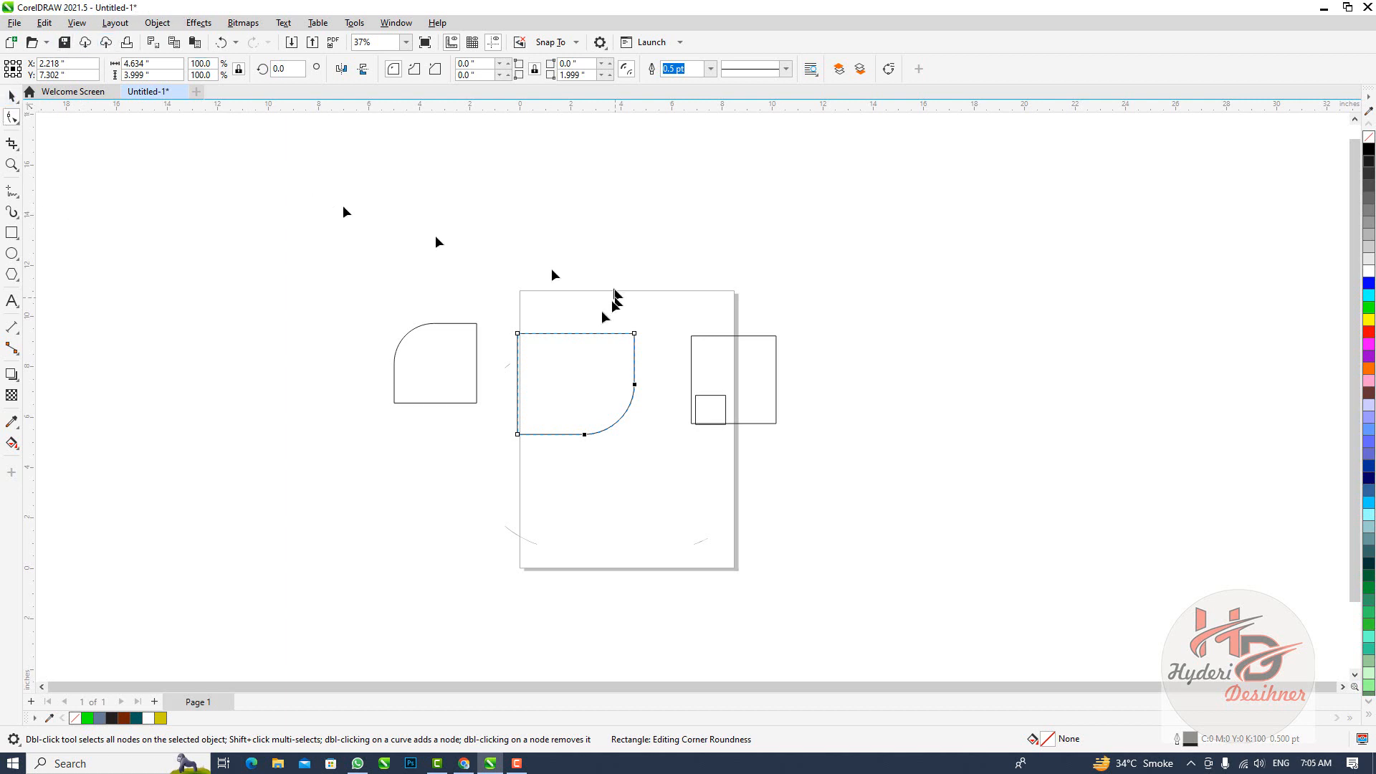
# Crop the rectangle left of the page with an enclosing area about 4.7 by 6.6 inches, and again with an area over the middle rectangle's lower-left corner
pyautogui.click(18, 149)
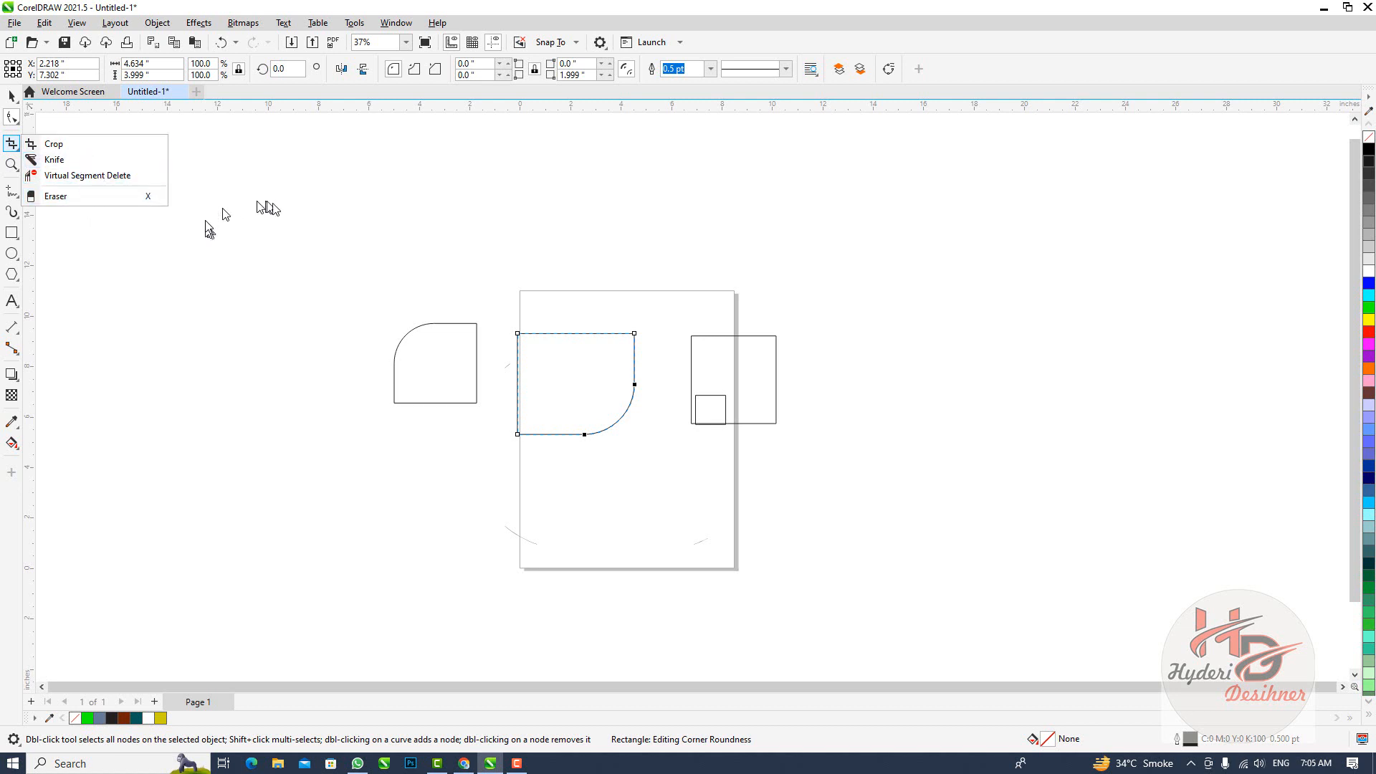
pyautogui.click(417, 241)
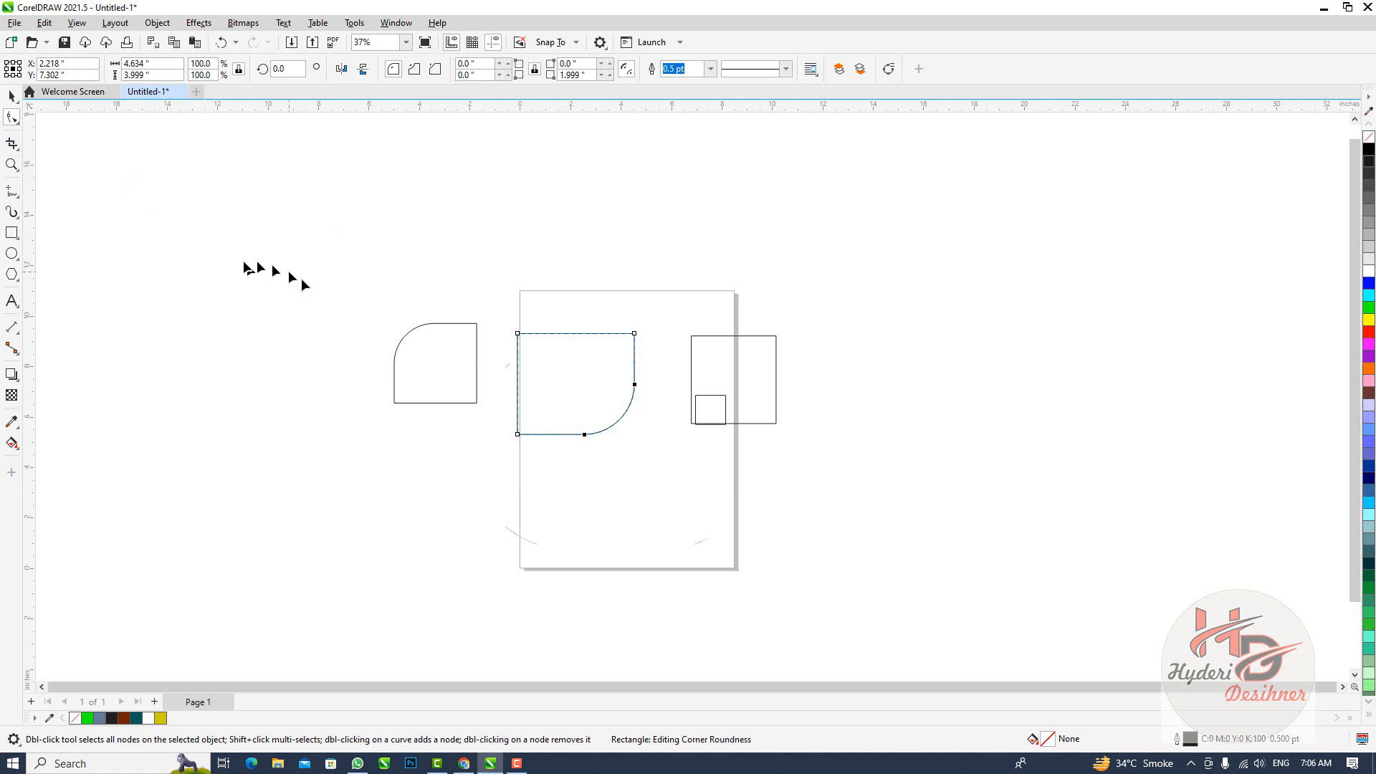
pyautogui.click(435, 373)
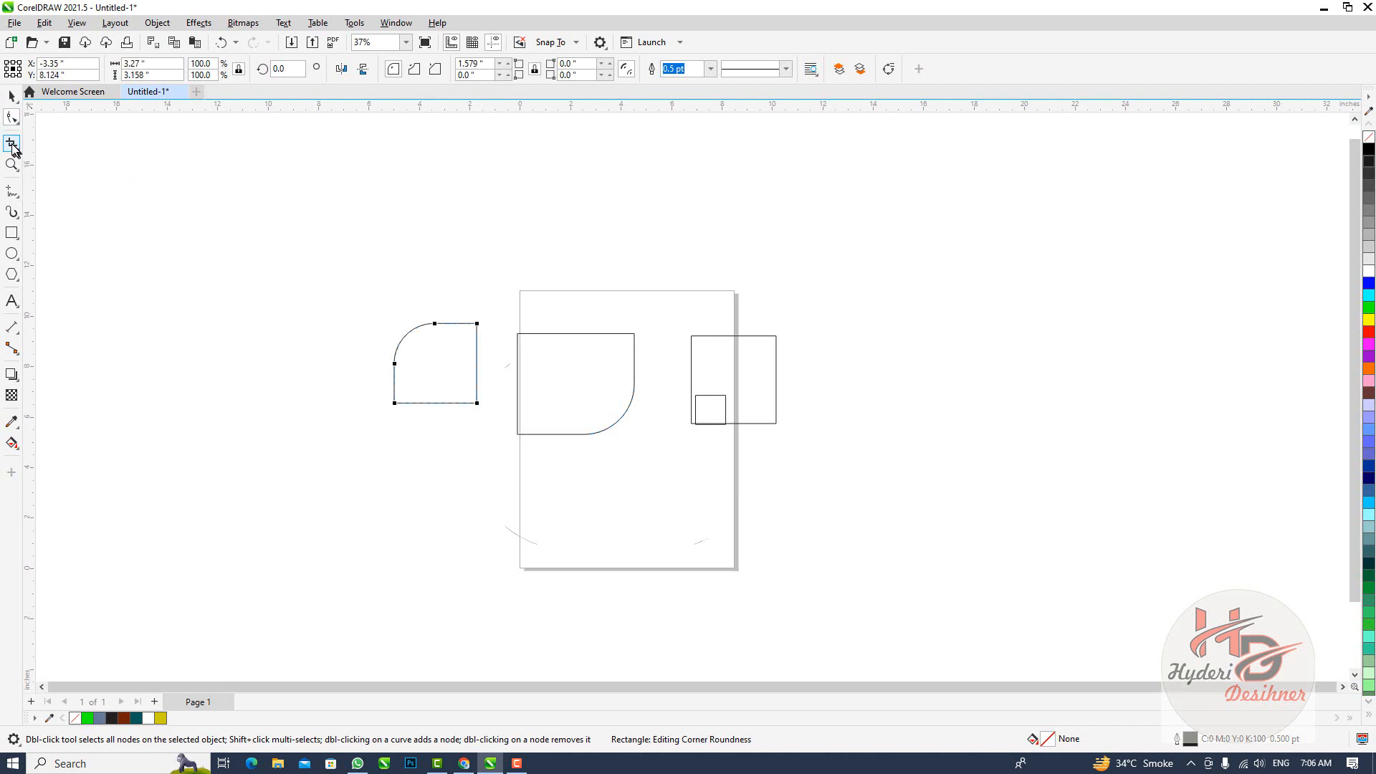
pyautogui.click(13, 145)
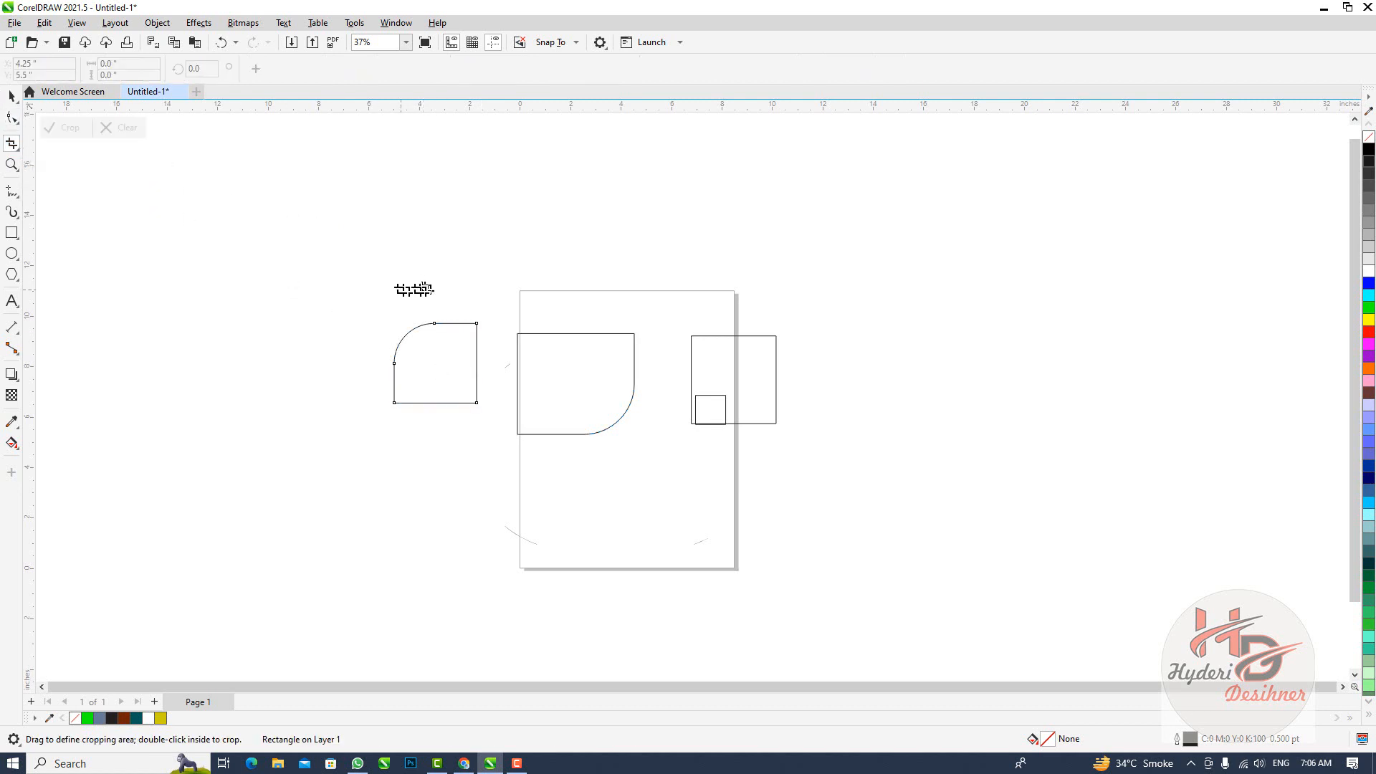
pyautogui.moveTo(379, 268); pyautogui.dragTo(499, 433)
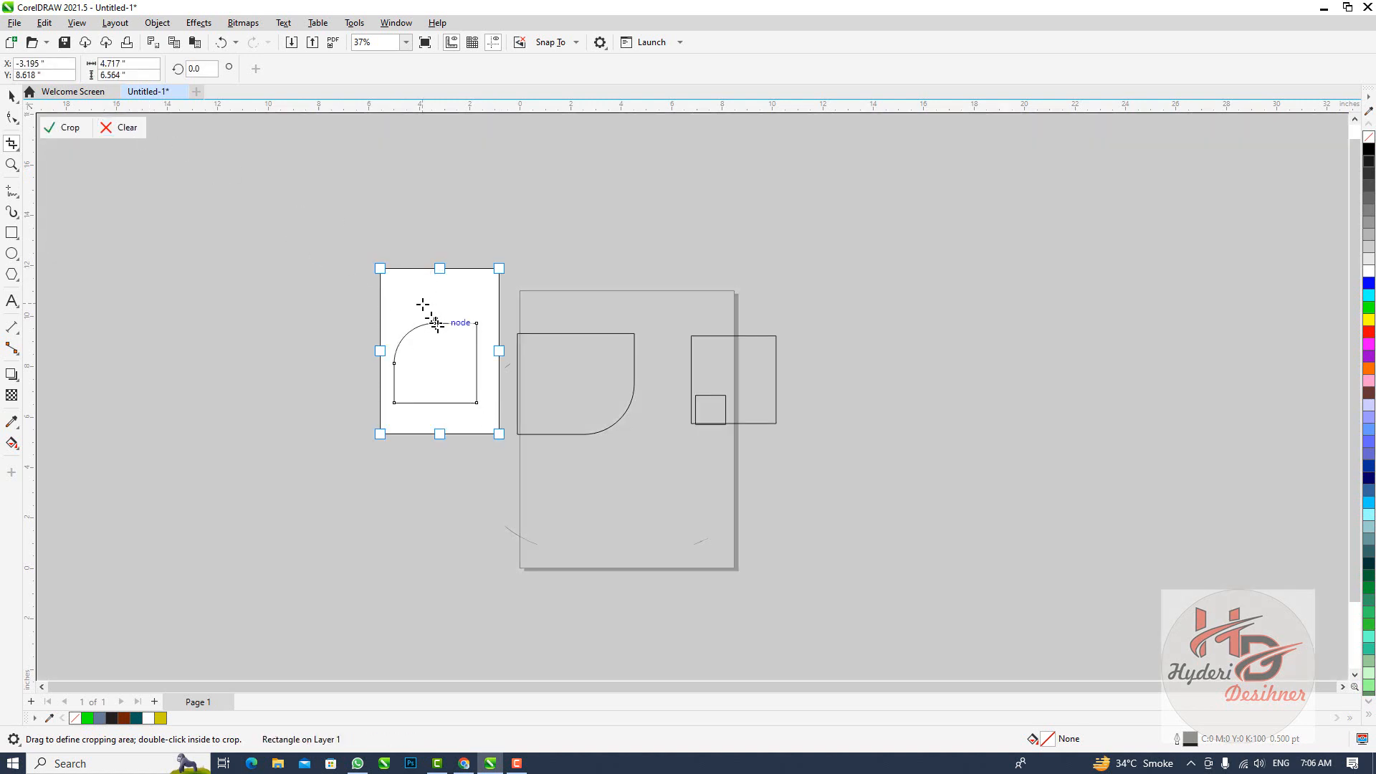
pyautogui.click(62, 129)
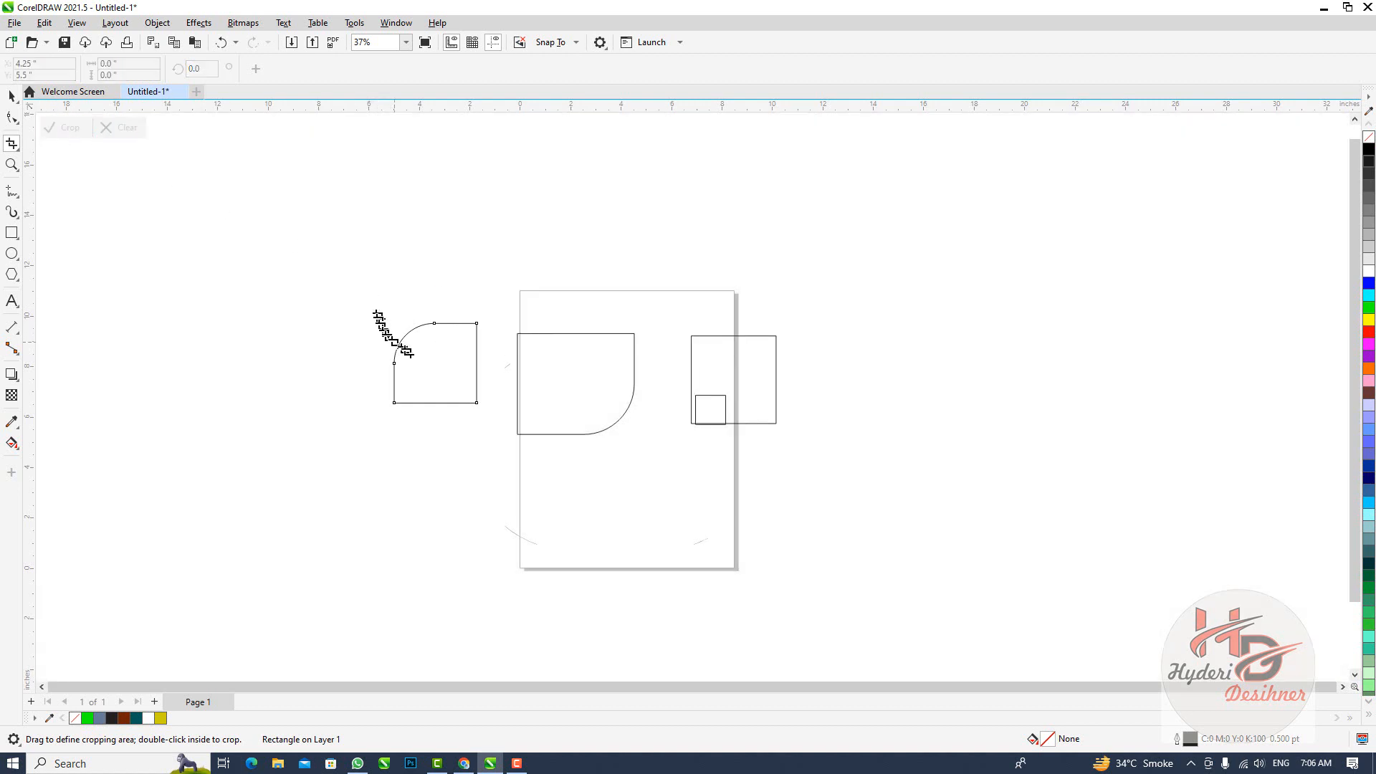
pyautogui.moveTo(496, 371); pyautogui.dragTo(588, 442)
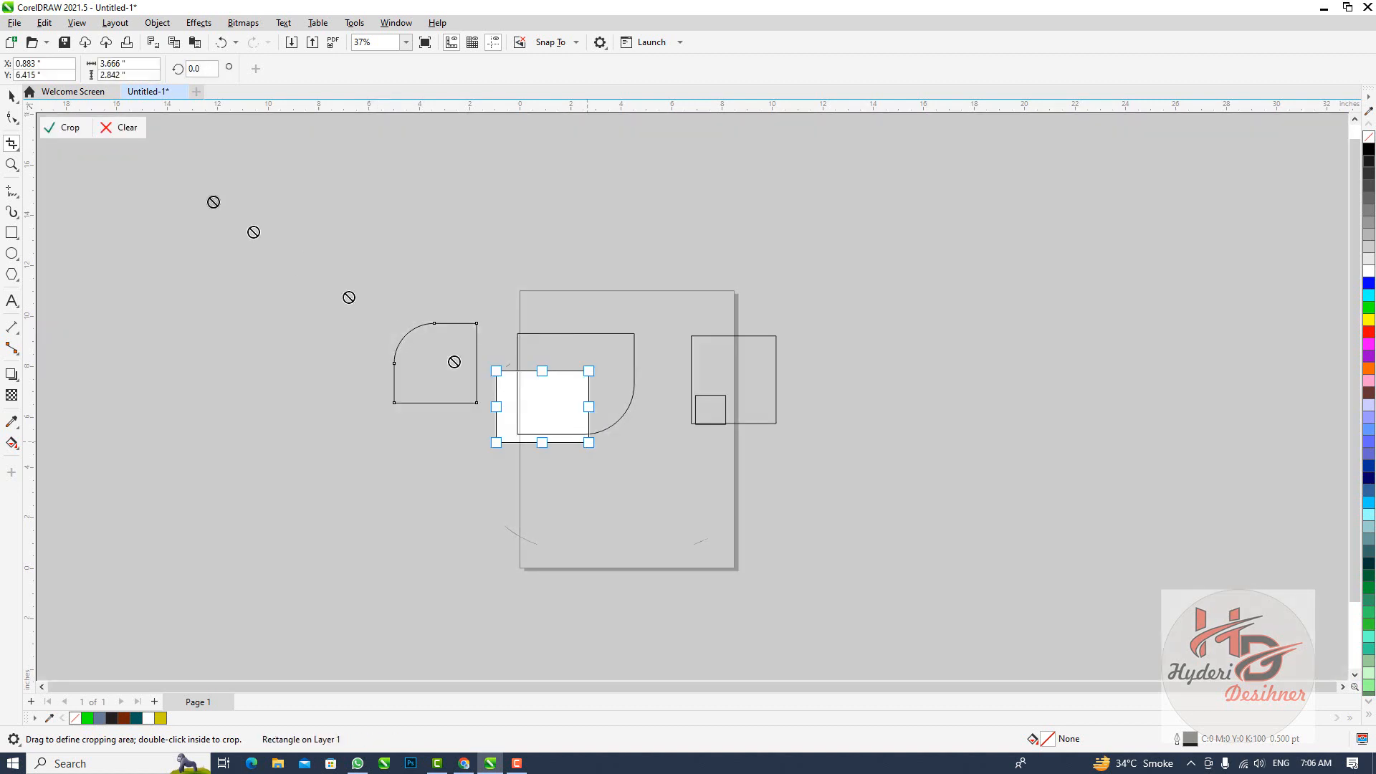
pyautogui.click(66, 128)
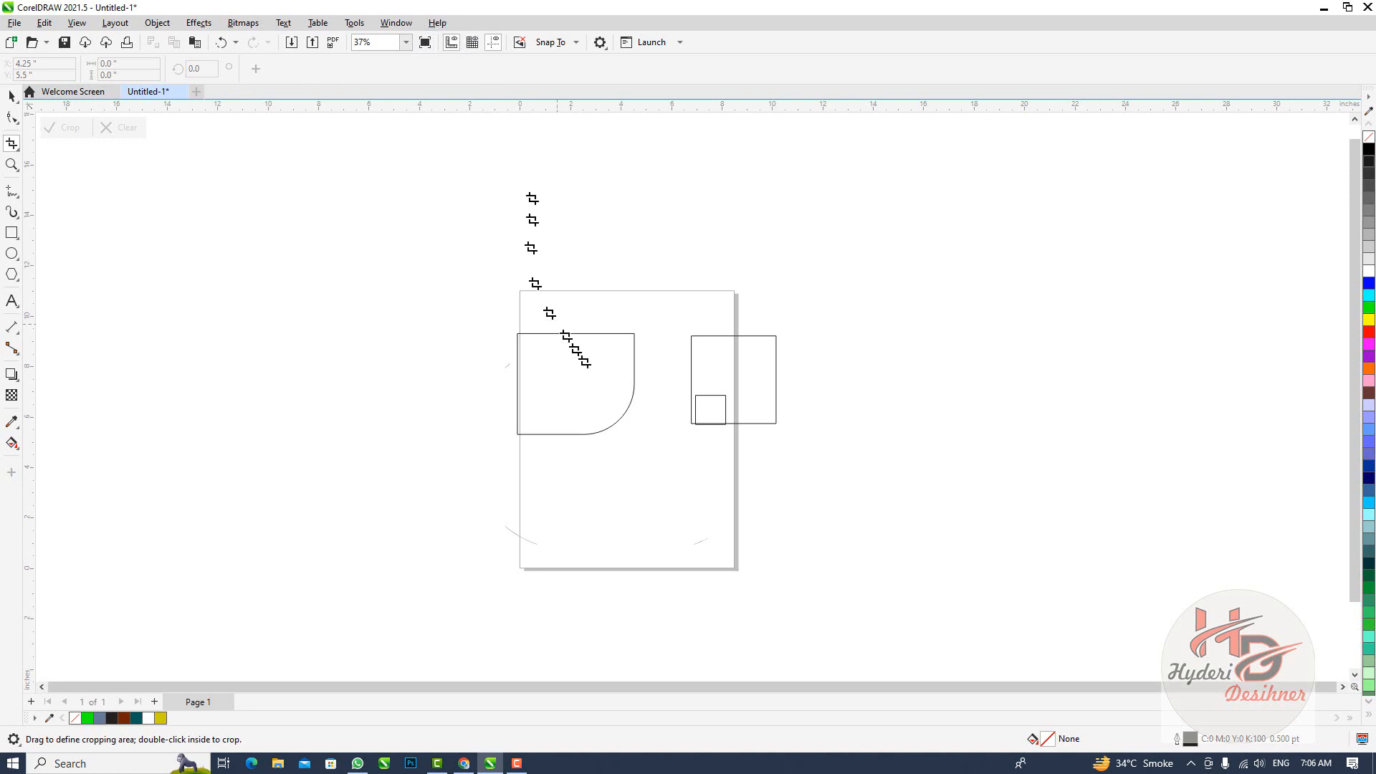
# Zoom in around the small square with the Zoom tool, zoom back out, and magnify an empty area far right of the page
pyautogui.click(13, 165)
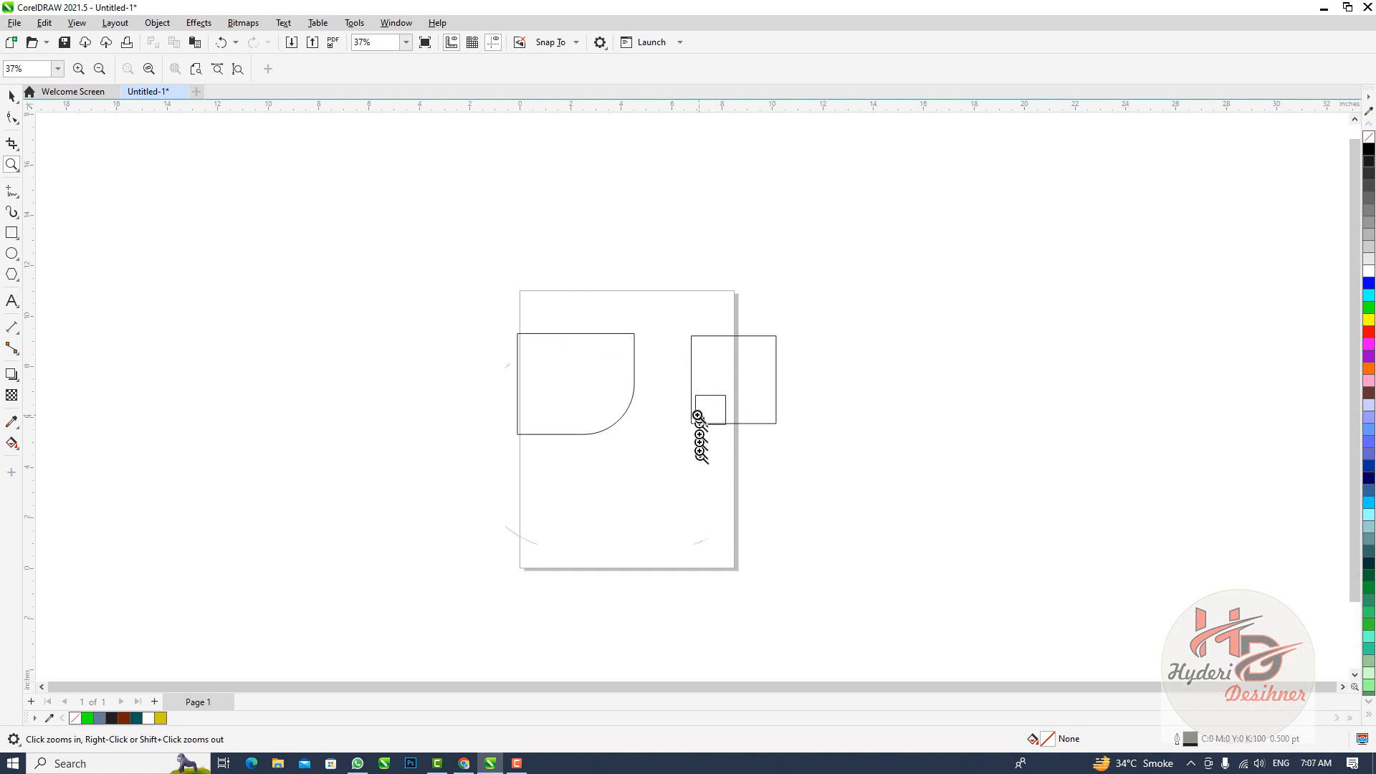
pyautogui.moveTo(716, 426); pyautogui.dragTo(738, 450)
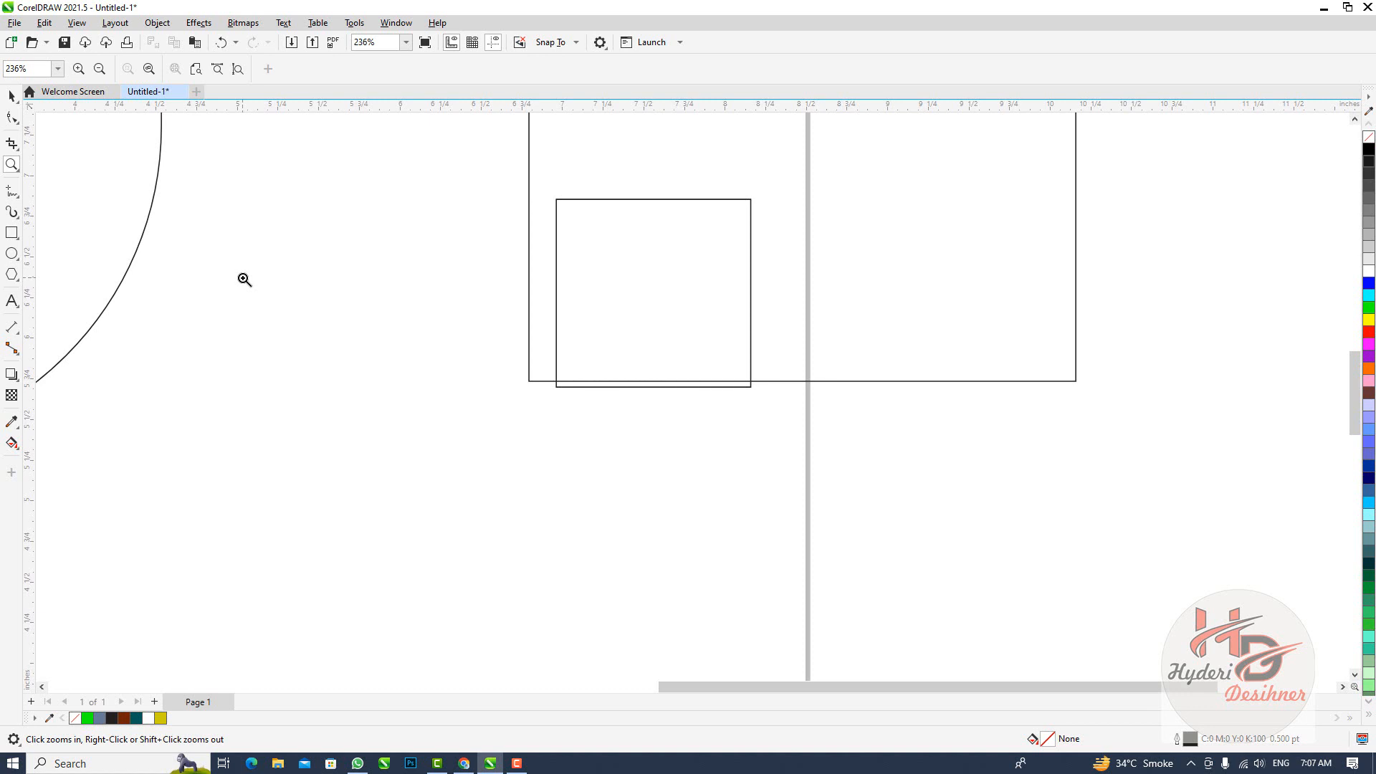
pyautogui.rightClick(245, 279)
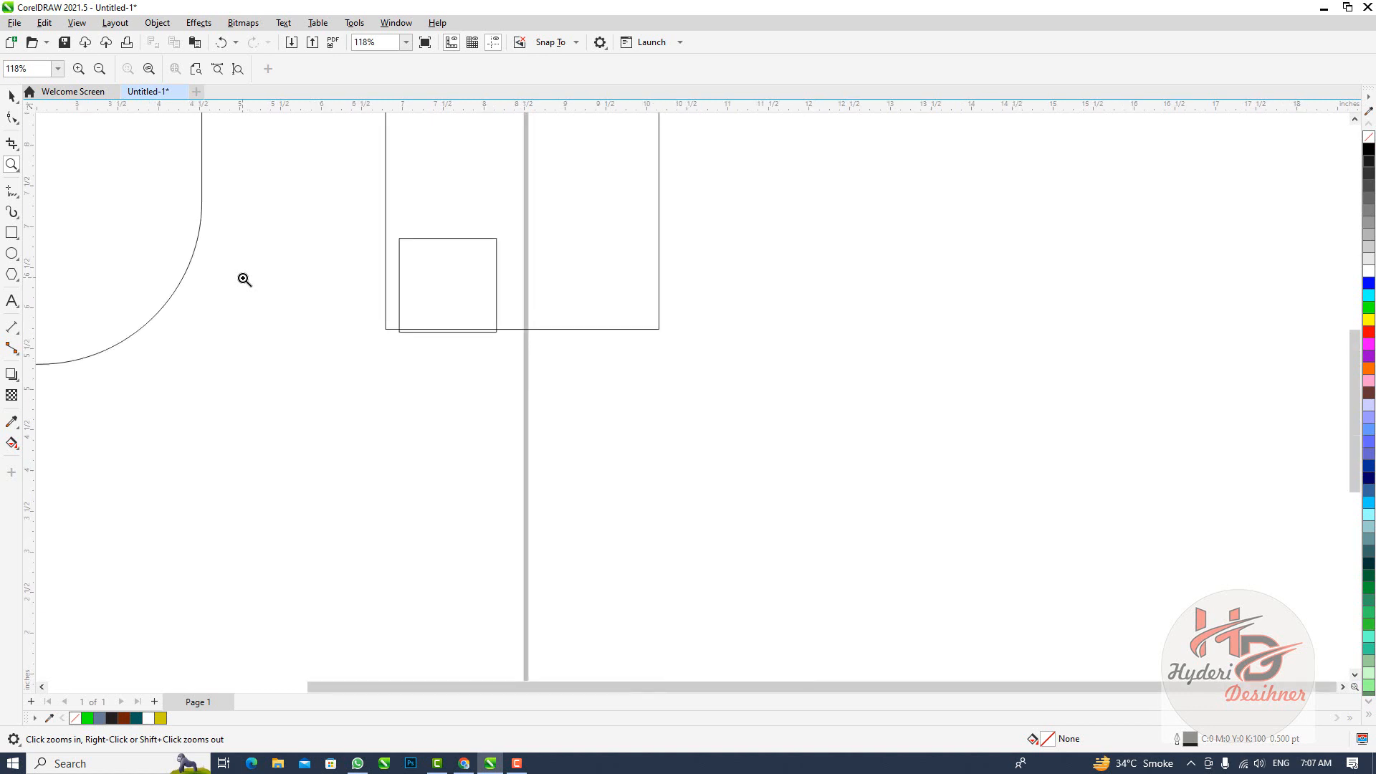
pyautogui.rightClick(244, 279)
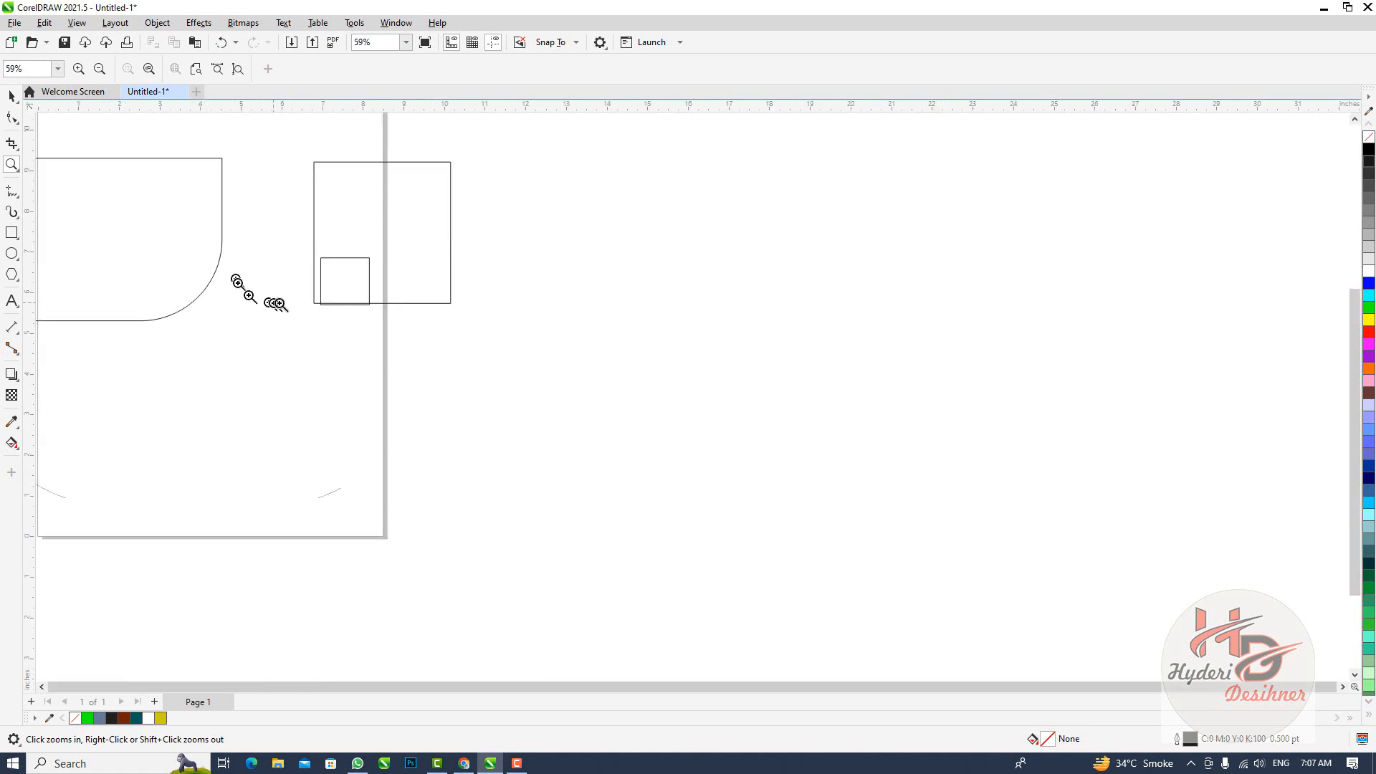
pyautogui.click(341, 240)
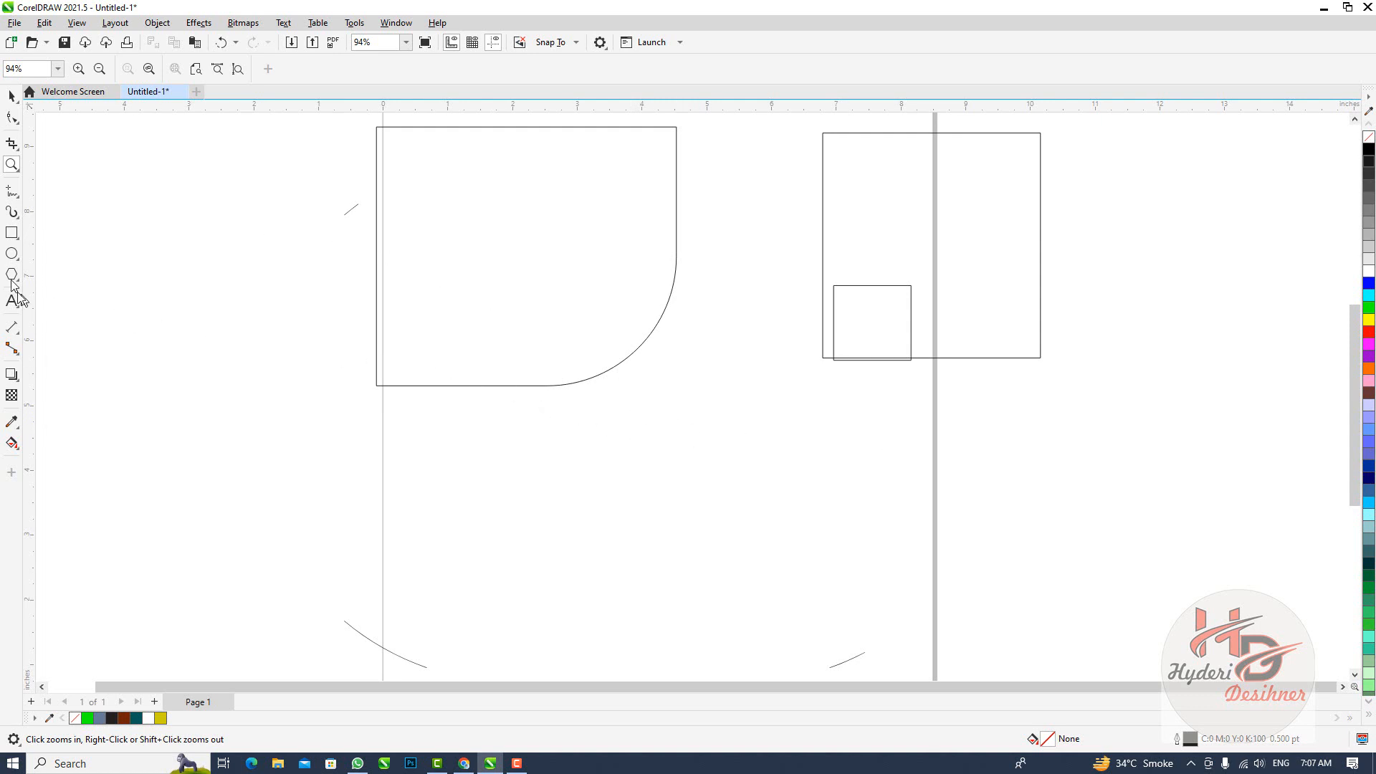
pyautogui.rightClick(326, 321)
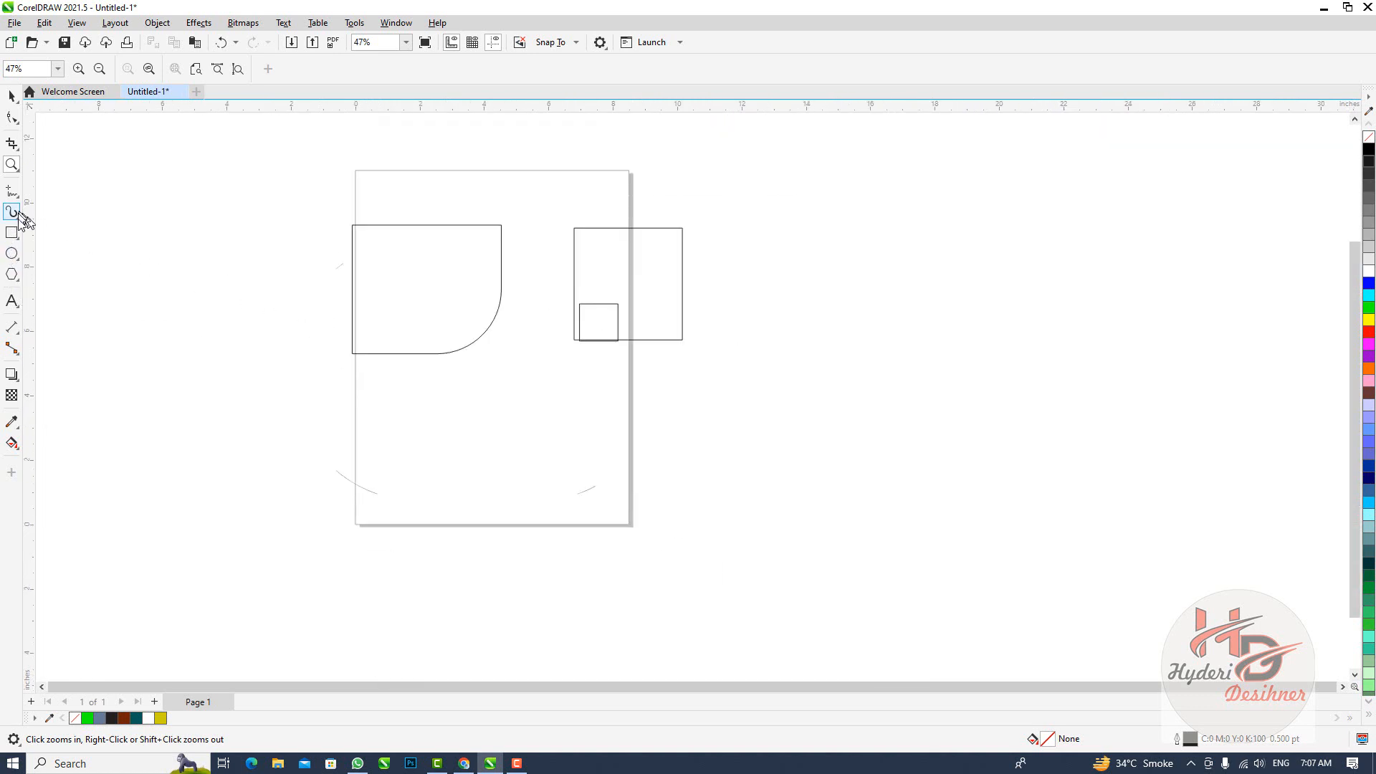
pyautogui.moveTo(1149, 375); pyautogui.dragTo(1259, 602)
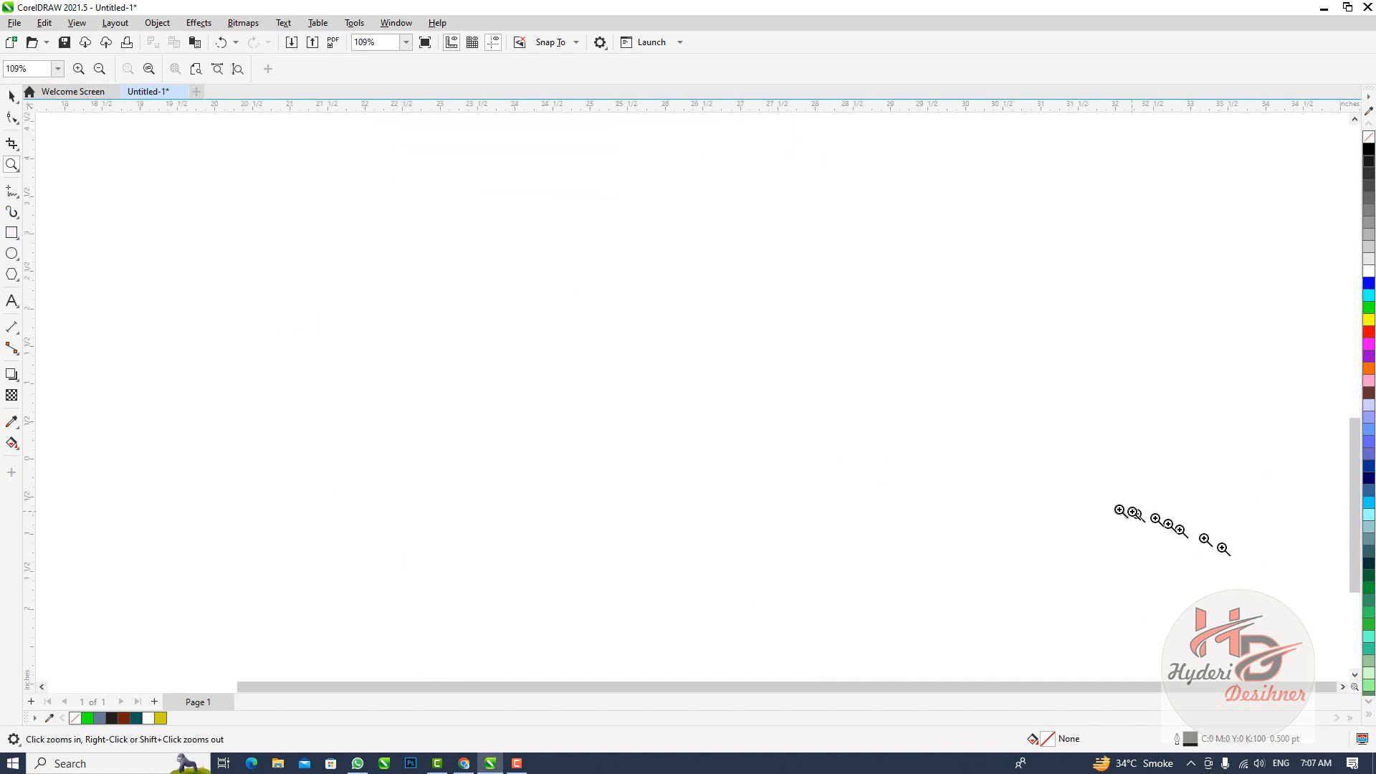
# Draw three ellipses right of the page, the first about 0.83 by 1.78 inches and the last about 1.5 by 2.13 inches
pyautogui.click(11, 253)
pyautogui.moveTo(1130, 394); pyautogui.dragTo(1191, 533)
pyautogui.scroll(-2, 781, 430)
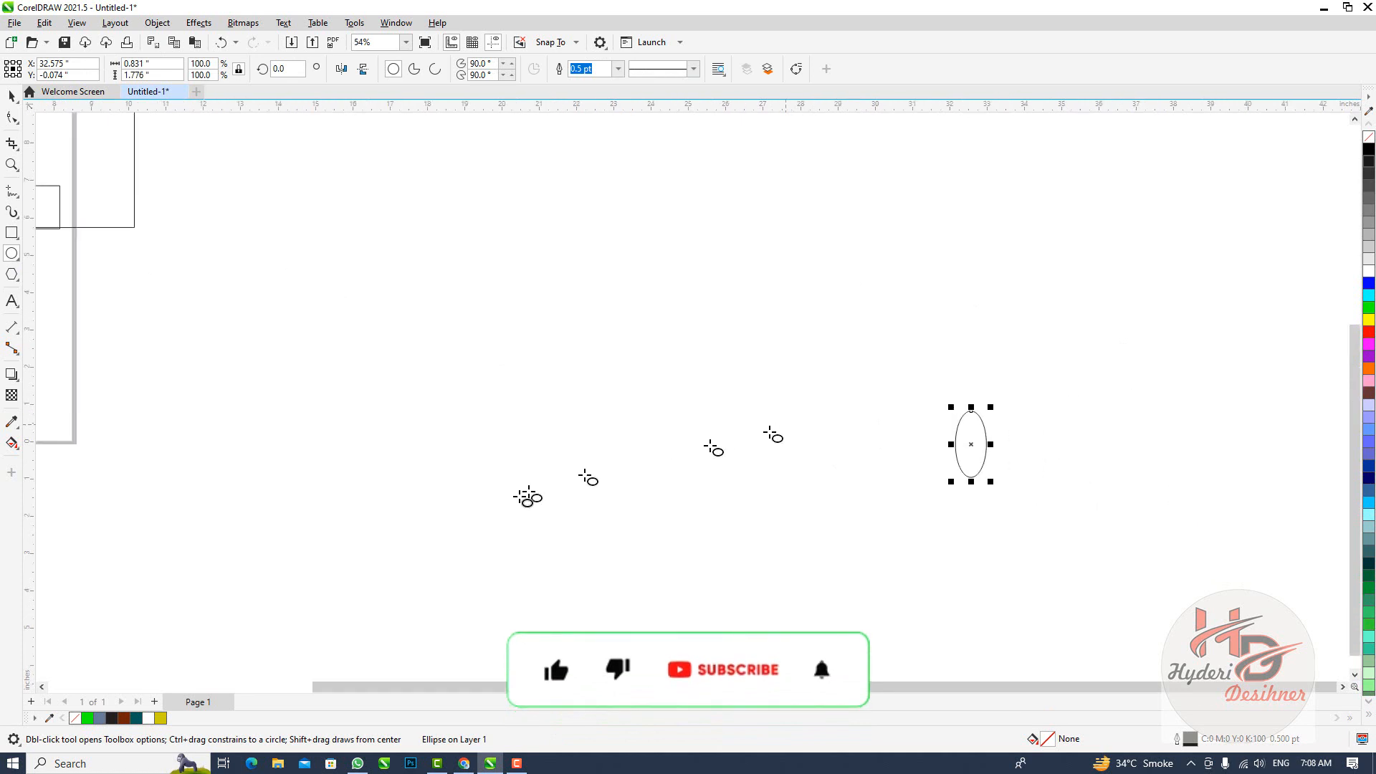
pyautogui.moveTo(259, 542); pyautogui.dragTo(325, 584)
pyautogui.moveTo(366, 291); pyautogui.dragTo(423, 371)
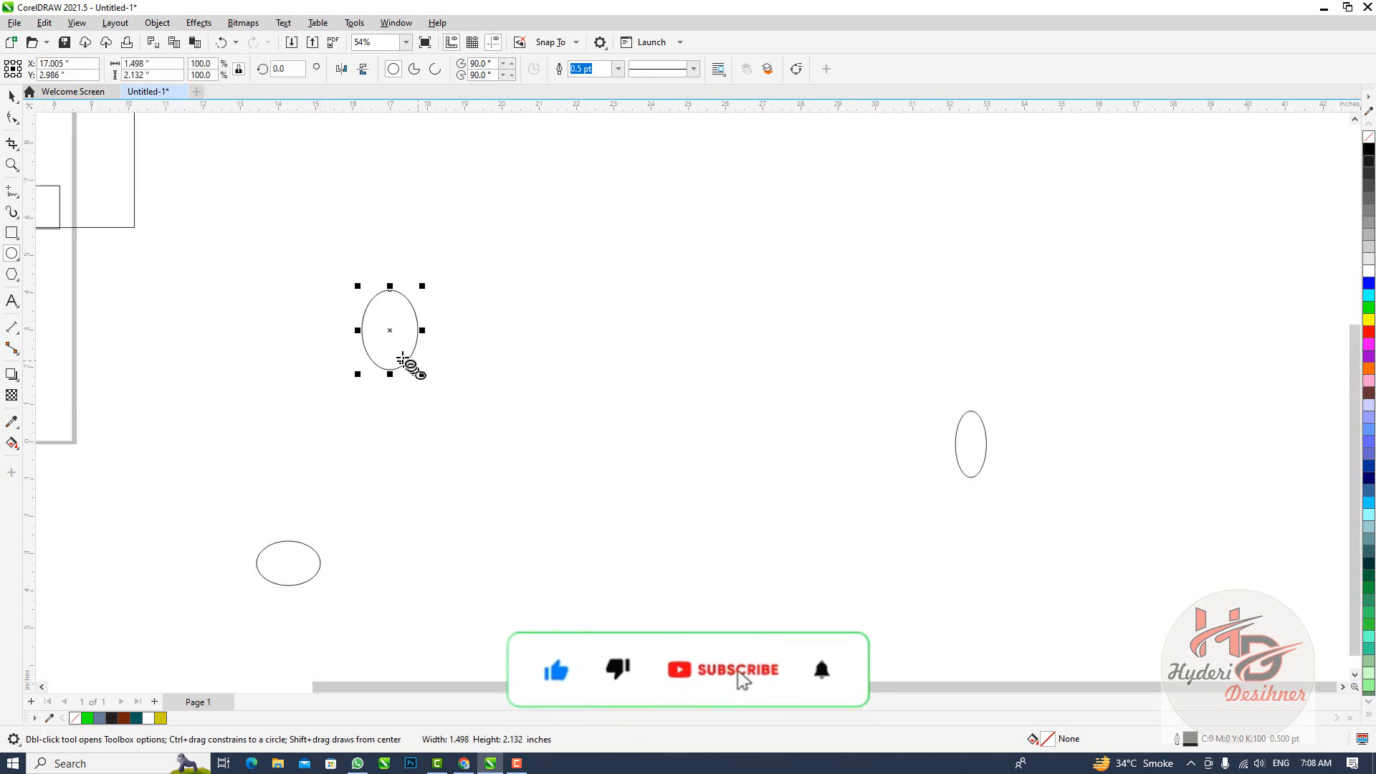
# Draw a small ellipse inside the rounded rectangle and three more far right of the page, the last about 0.93 by 1.24 inches
pyautogui.scroll(-2, 413, 443)
pyautogui.moveTo(129, 293); pyautogui.dragTo(146, 300)
pyautogui.moveTo(1149, 444); pyautogui.dragTo(1165, 471)
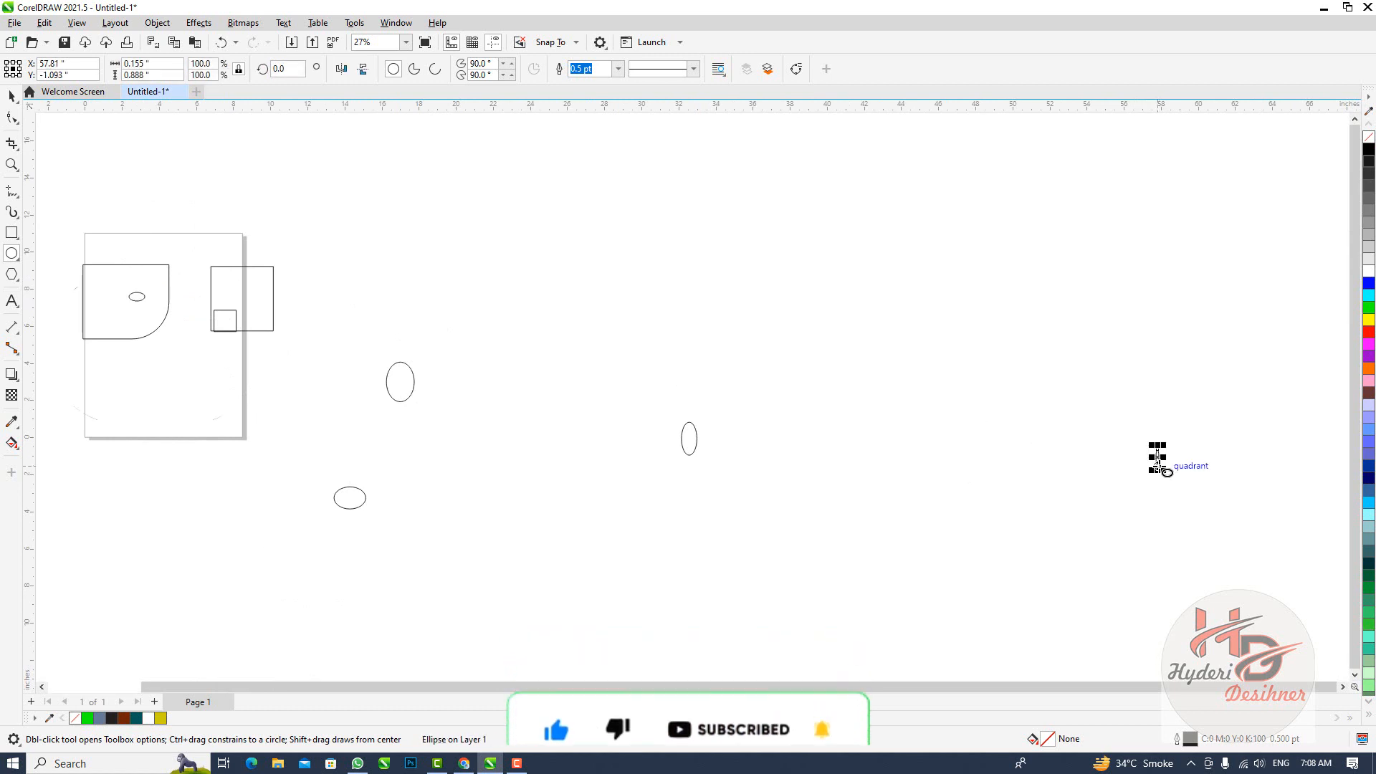
pyautogui.moveTo(949, 246); pyautogui.dragTo(959, 264)
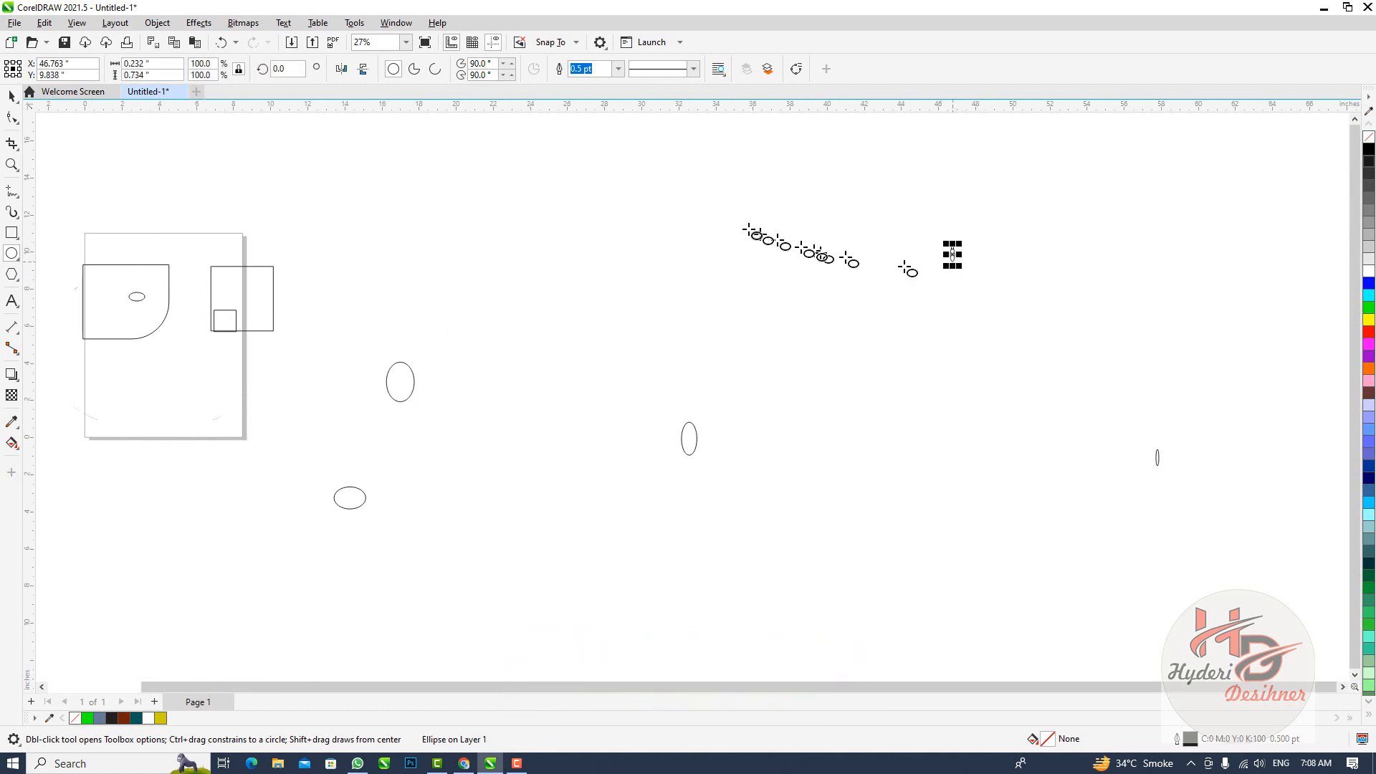
pyautogui.moveTo(732, 220); pyautogui.dragTo(755, 250)
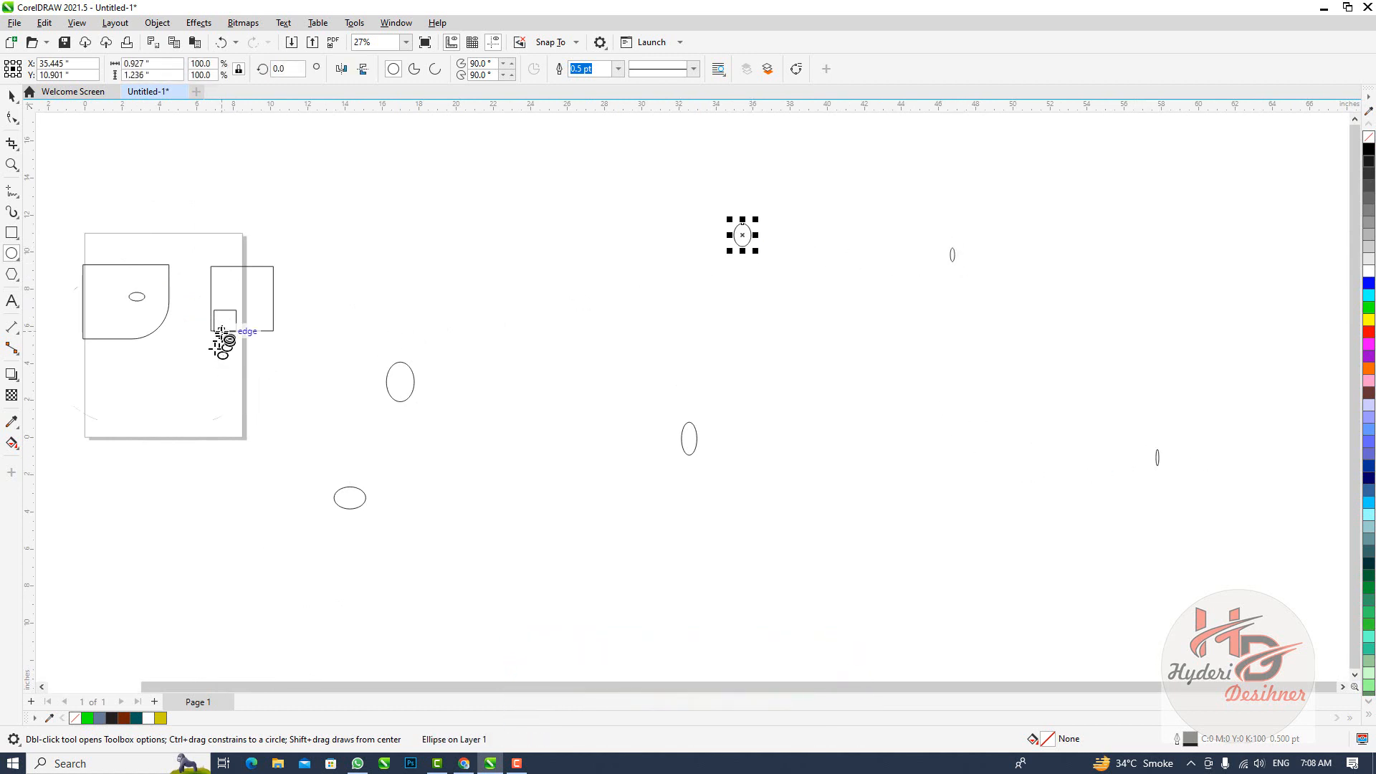
# Draw a very narrow ellipse in the small square and two ellipses in the page's lower half, the last about 0.84 by 0.46 inches
pyautogui.scroll(1, 222, 333)
pyautogui.scroll(1, 223, 333)
pyautogui.moveTo(225, 313); pyautogui.dragTo(208, 392)
pyautogui.moveTo(75, 389); pyautogui.dragTo(103, 404)
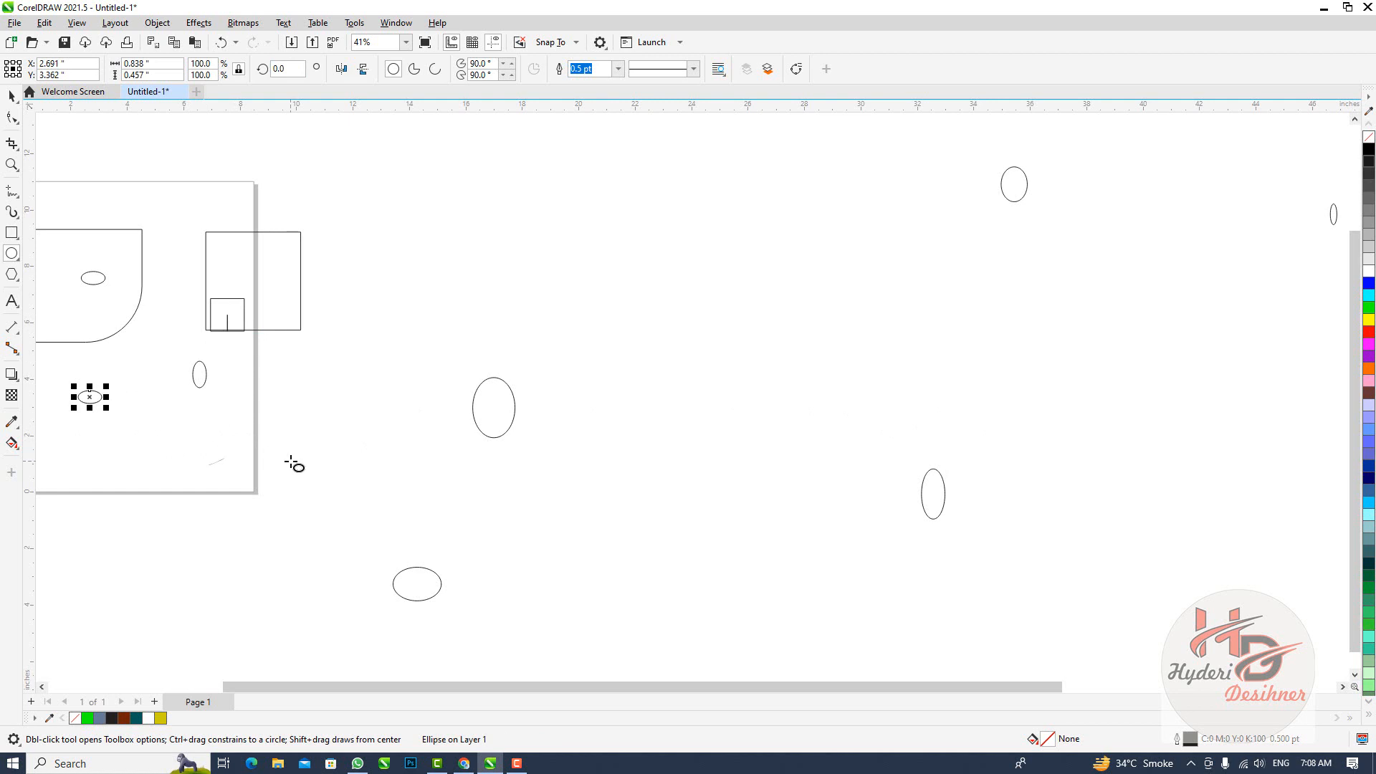
# Zoom to the selected ellipse in the page's lower half, and zoom back out to the whole page and its surroundings
pyautogui.click(12, 95)
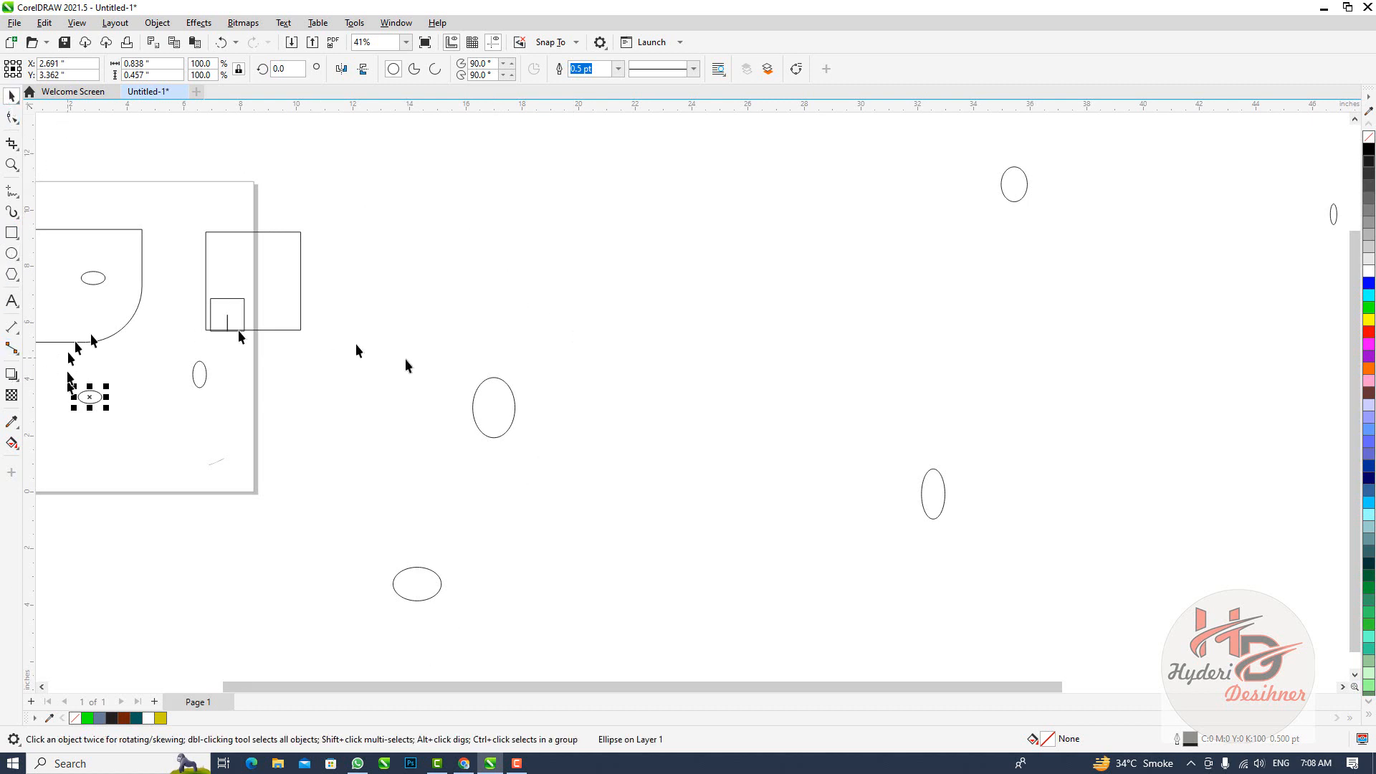
pyautogui.moveTo(488, 688); pyautogui.dragTo(430, 692)
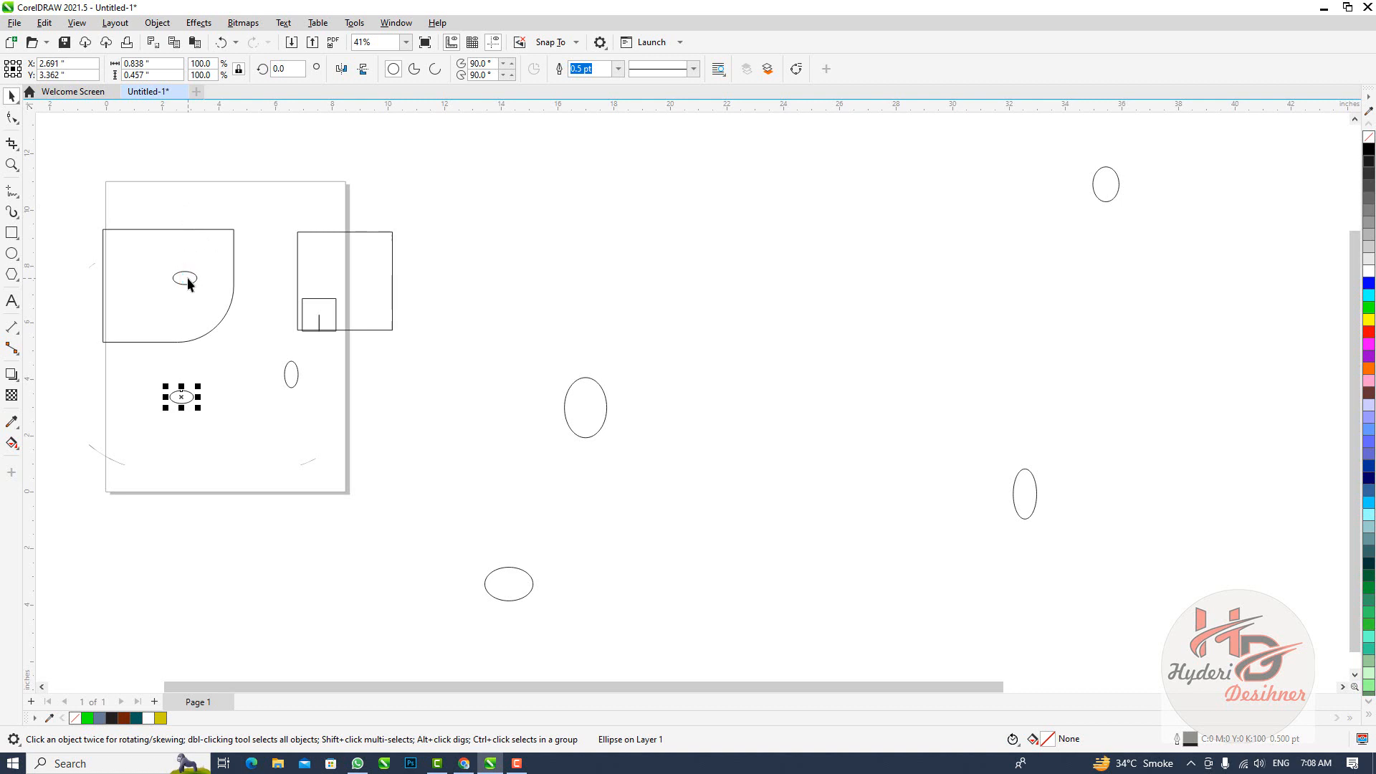
pyautogui.hotkey('shift', 'F2')
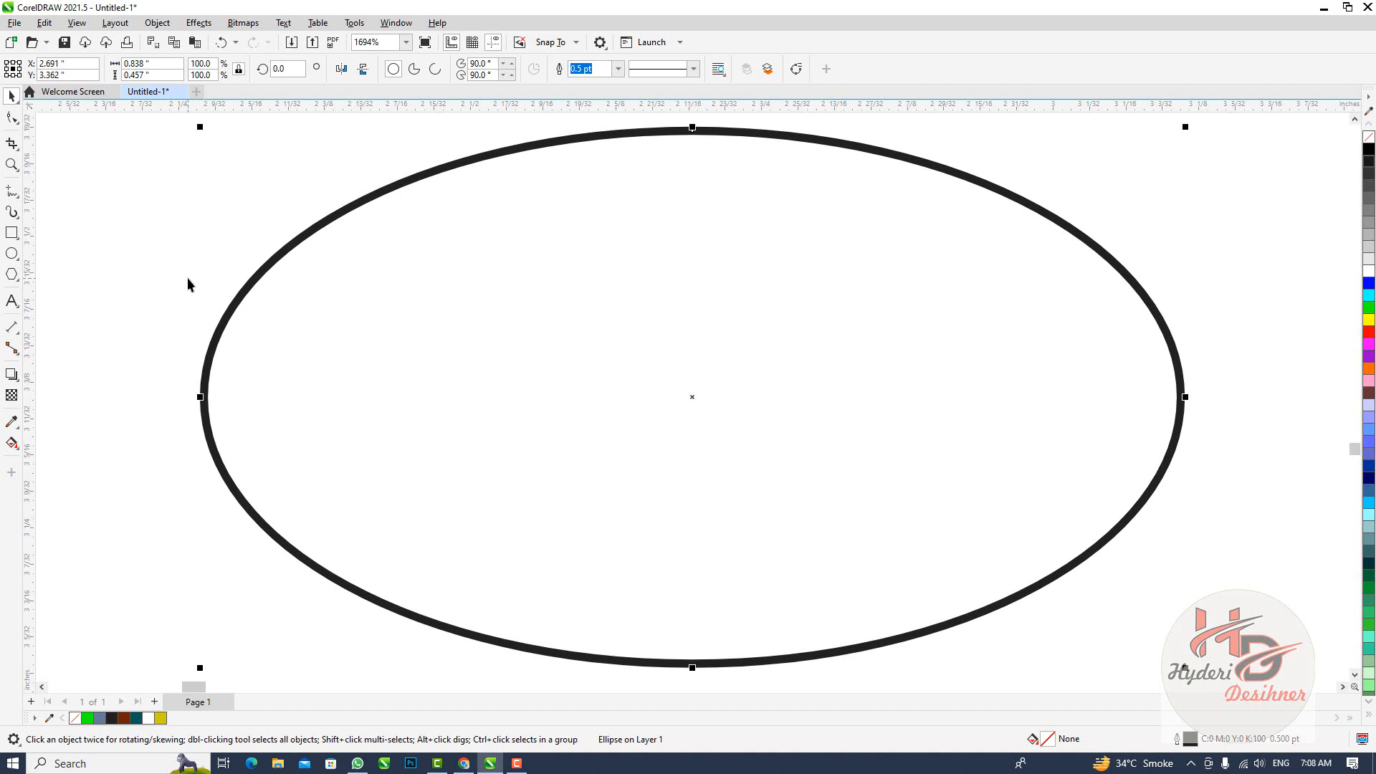
pyautogui.hotkey('shift', 'F4')
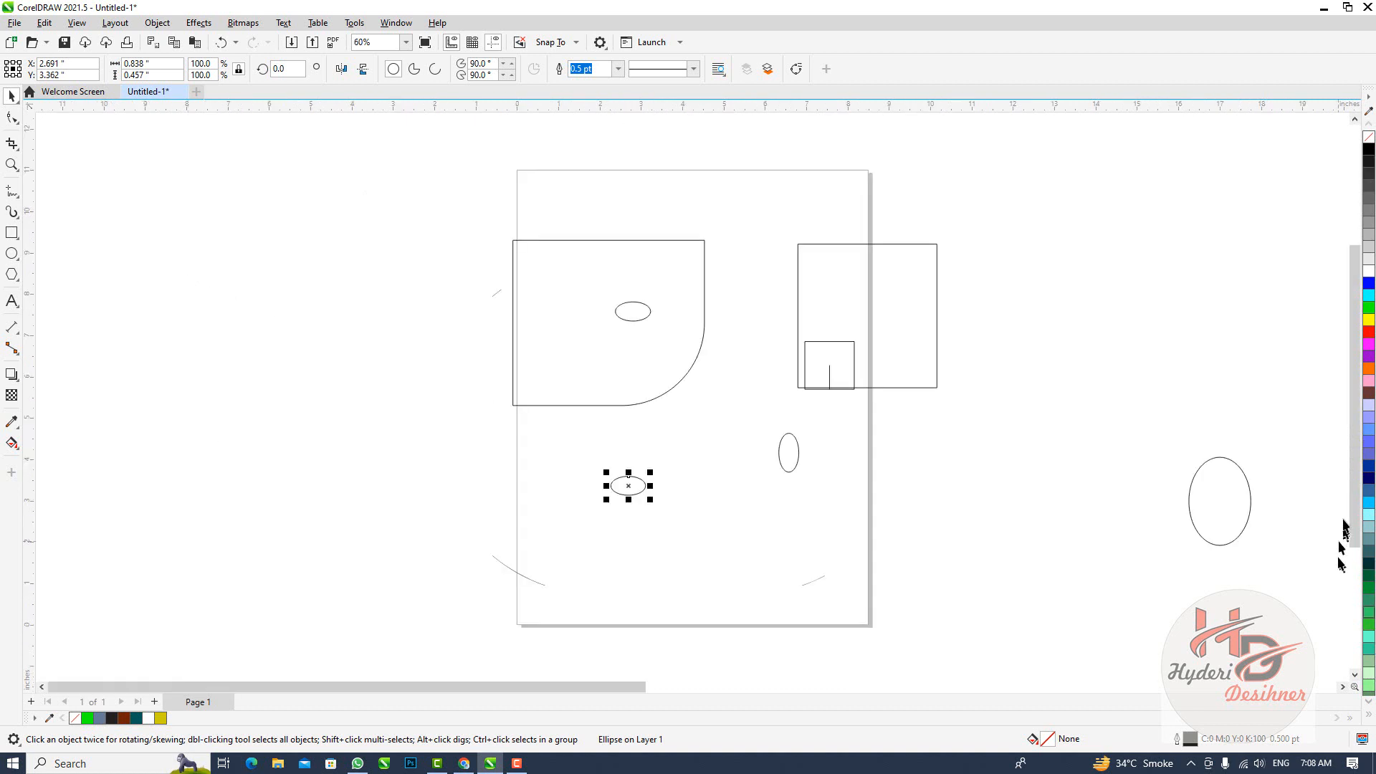
pyautogui.scroll(-2, 916, 453)
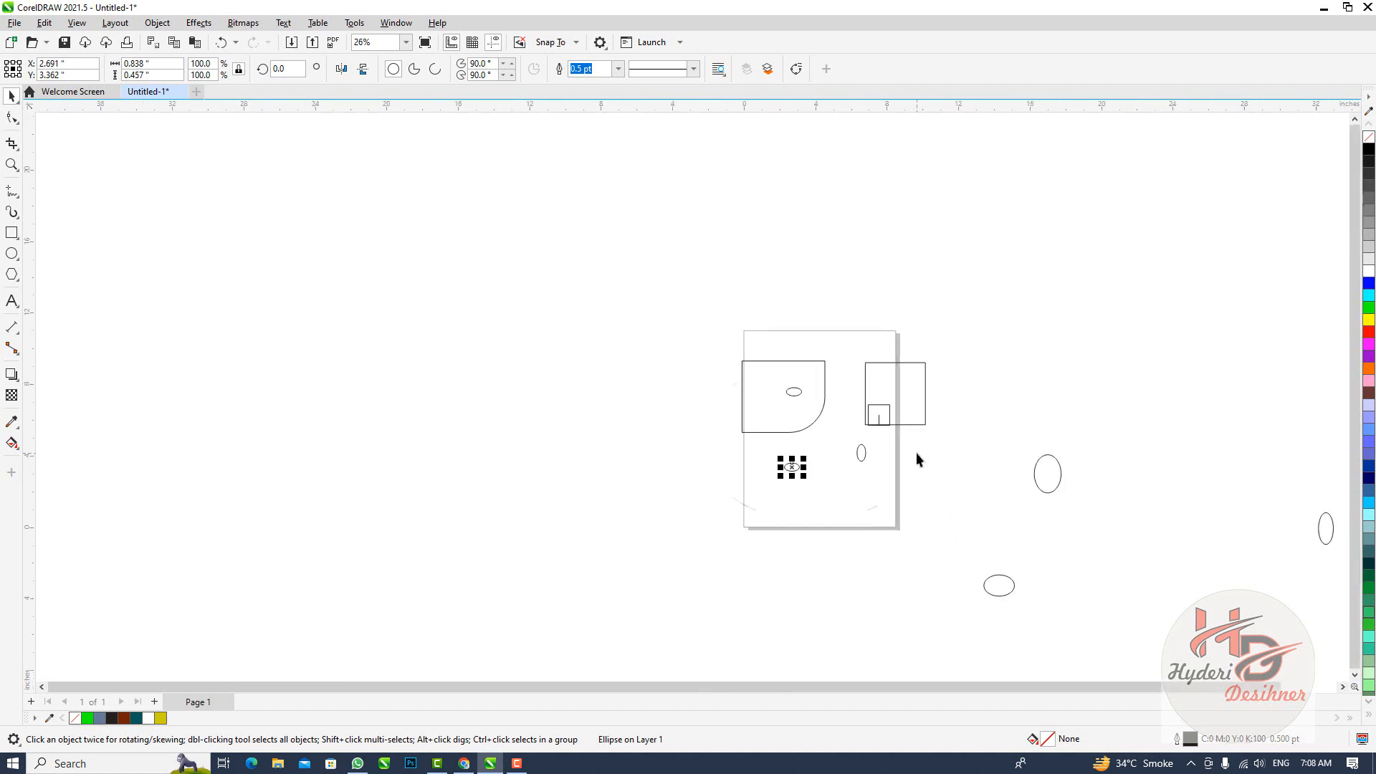
pyautogui.scroll(1, 754, 428)
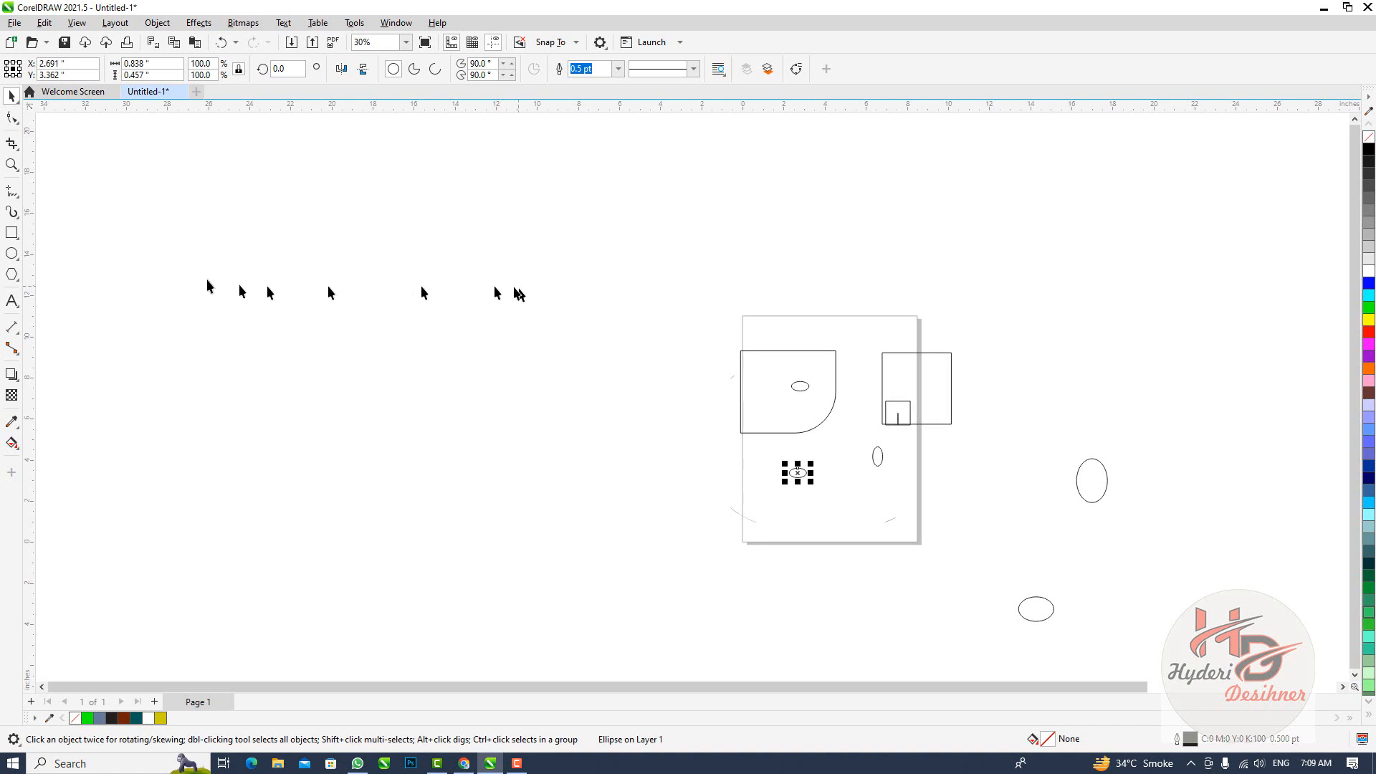
pyautogui.click(19, 118)
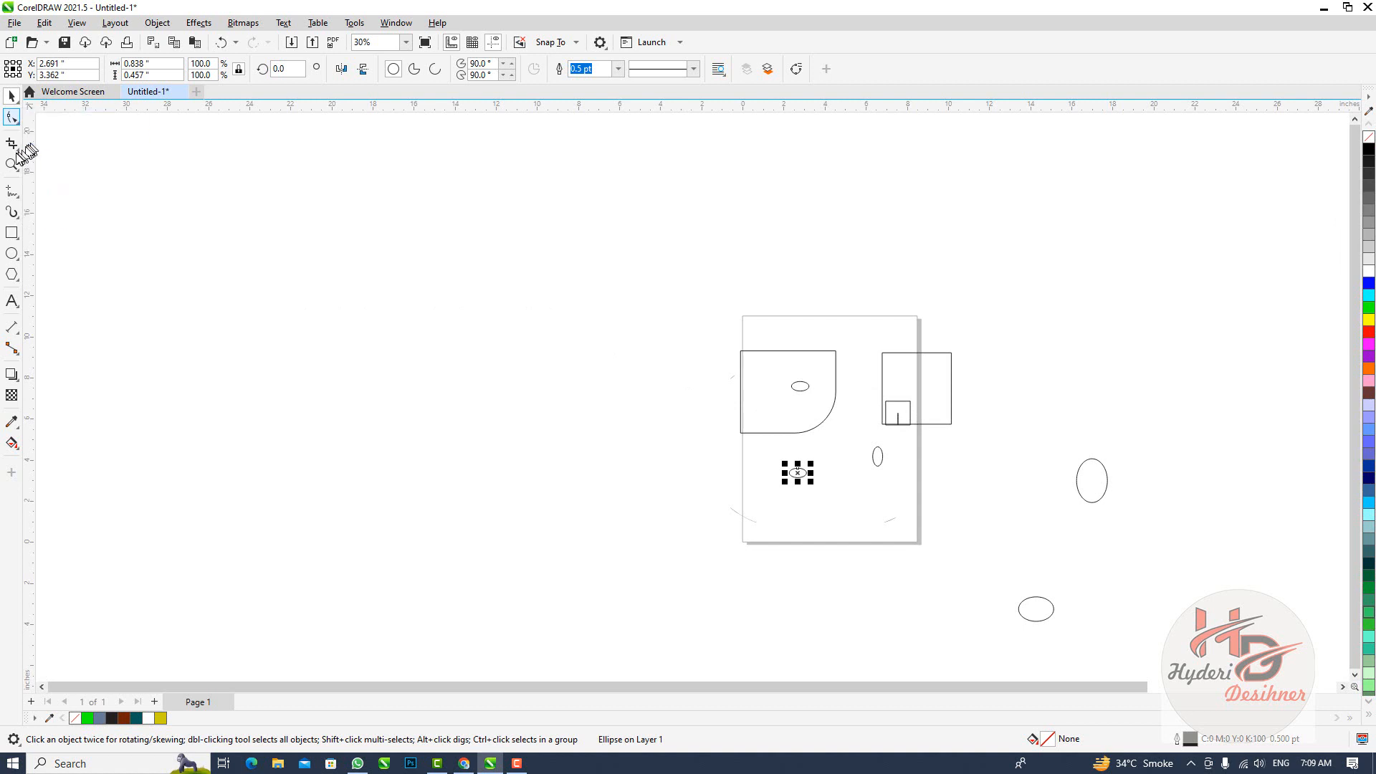
pyautogui.moveTo(18, 195)
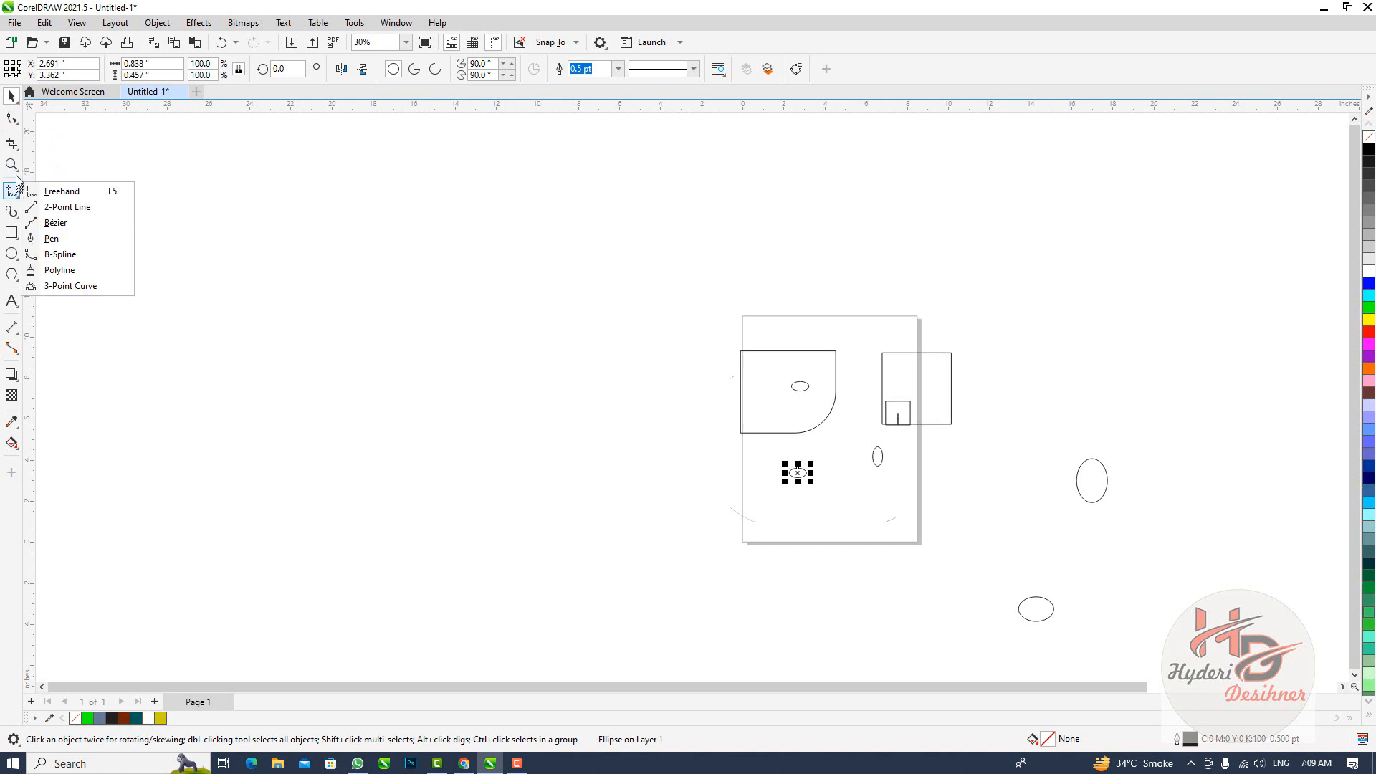
pyautogui.click(57, 192)
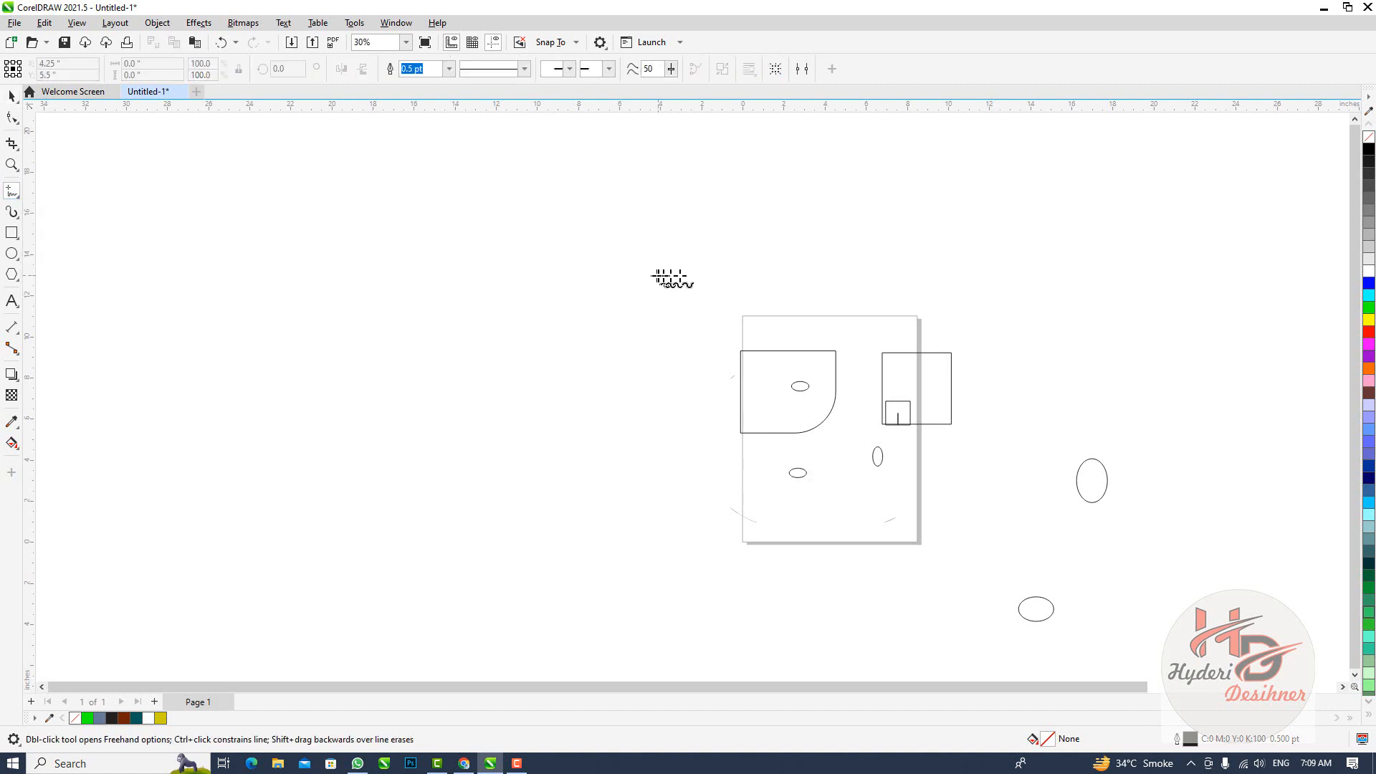
pyautogui.press('space')
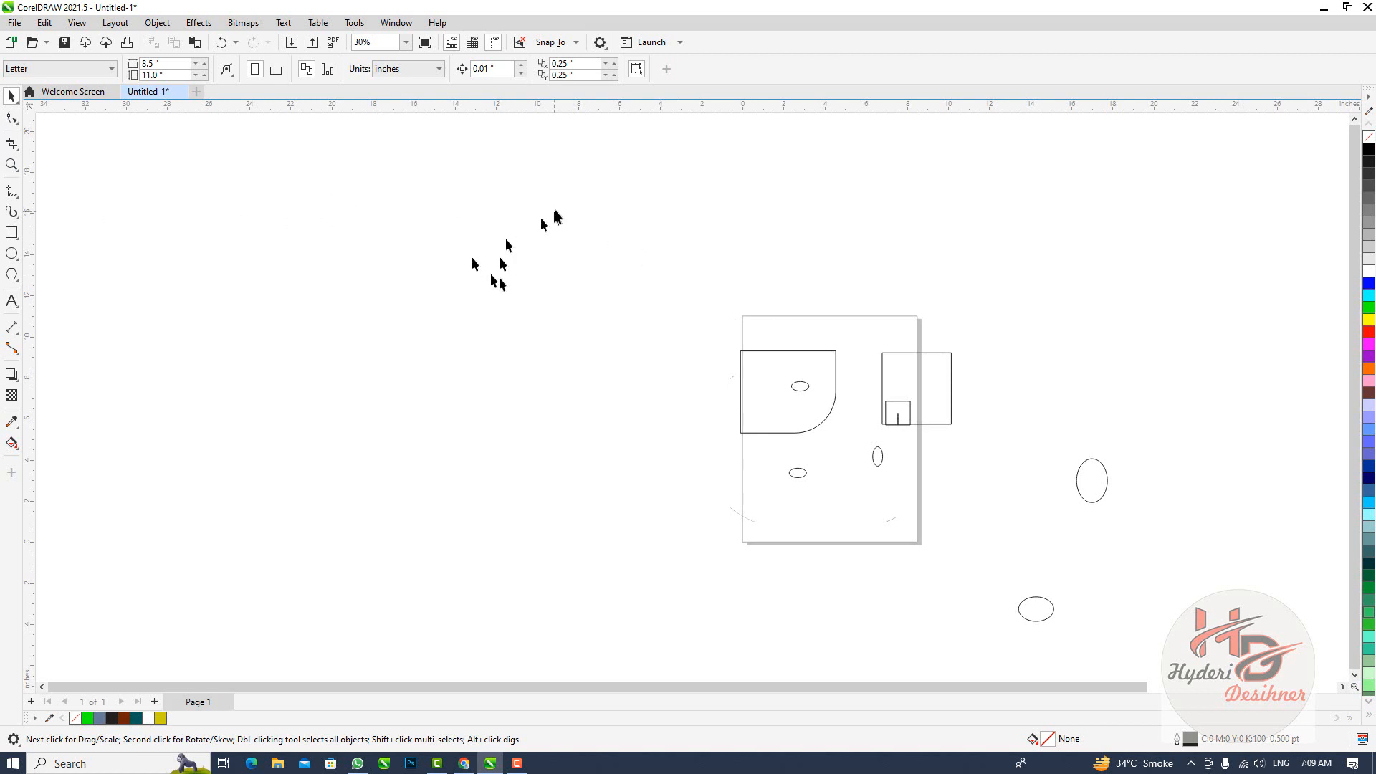
# Delete all shapes on and around the page, including the four ellipses far to its right
pyautogui.moveTo(559, 209); pyautogui.dragTo(1315, 748)
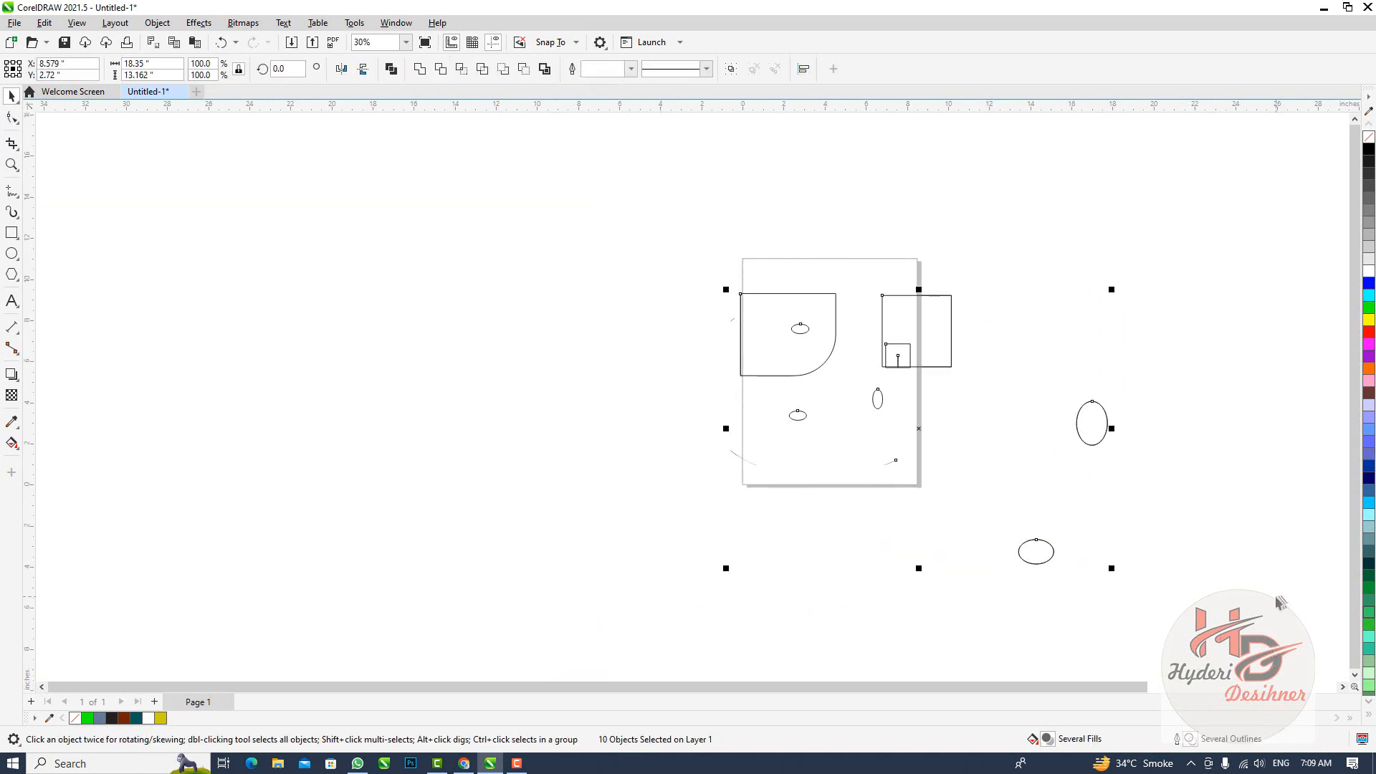
pyautogui.press('Delete')
pyautogui.scroll(-4, 654, 387)
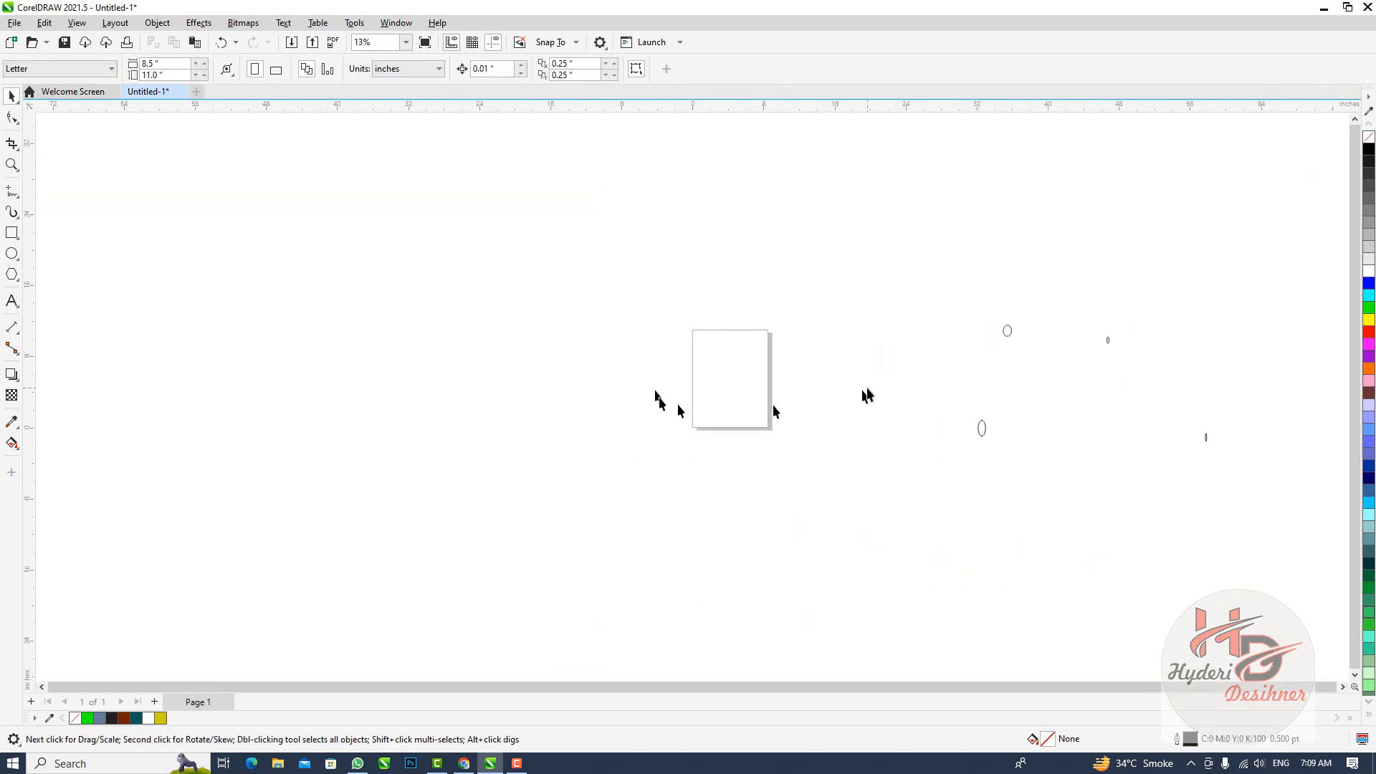
pyautogui.moveTo(875, 307); pyautogui.dragTo(1200, 519)
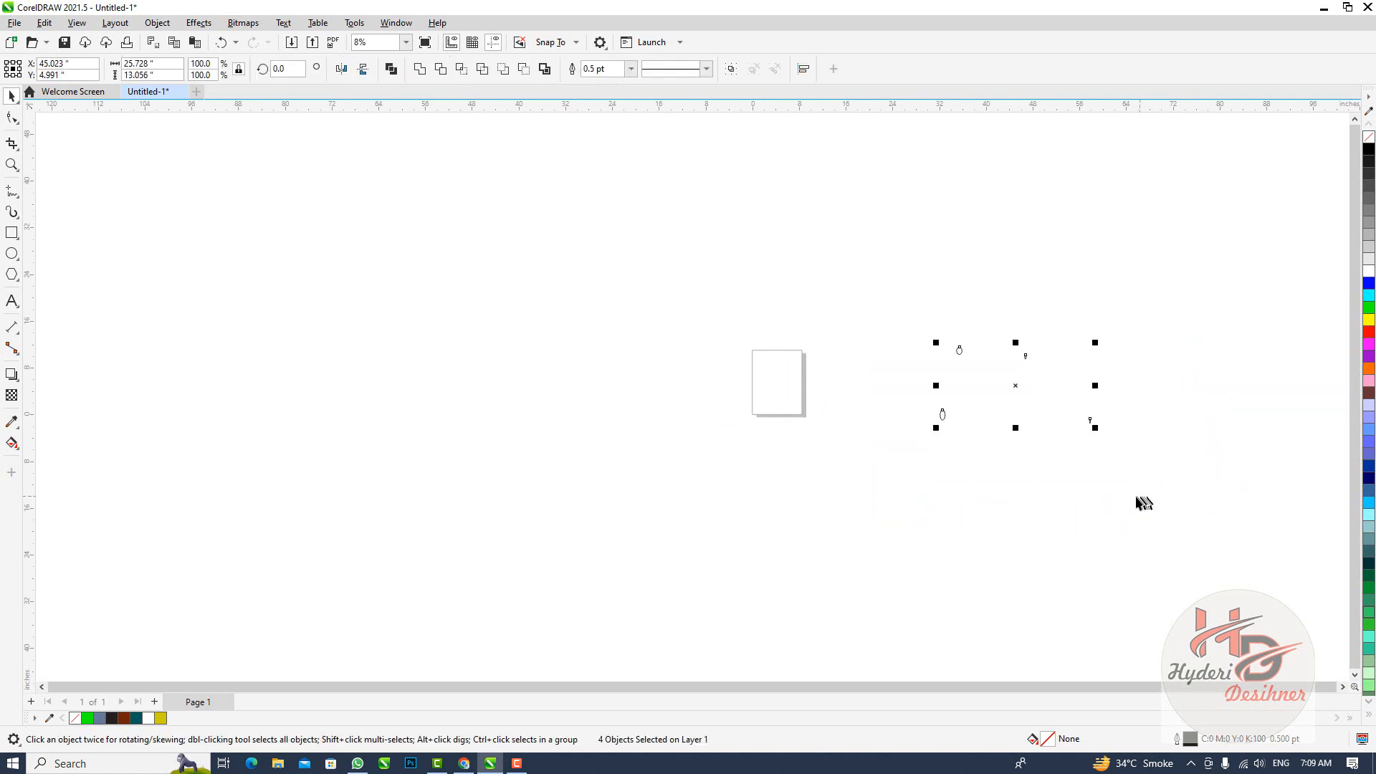
pyautogui.press('Delete')
pyautogui.scroll(1, 824, 427)
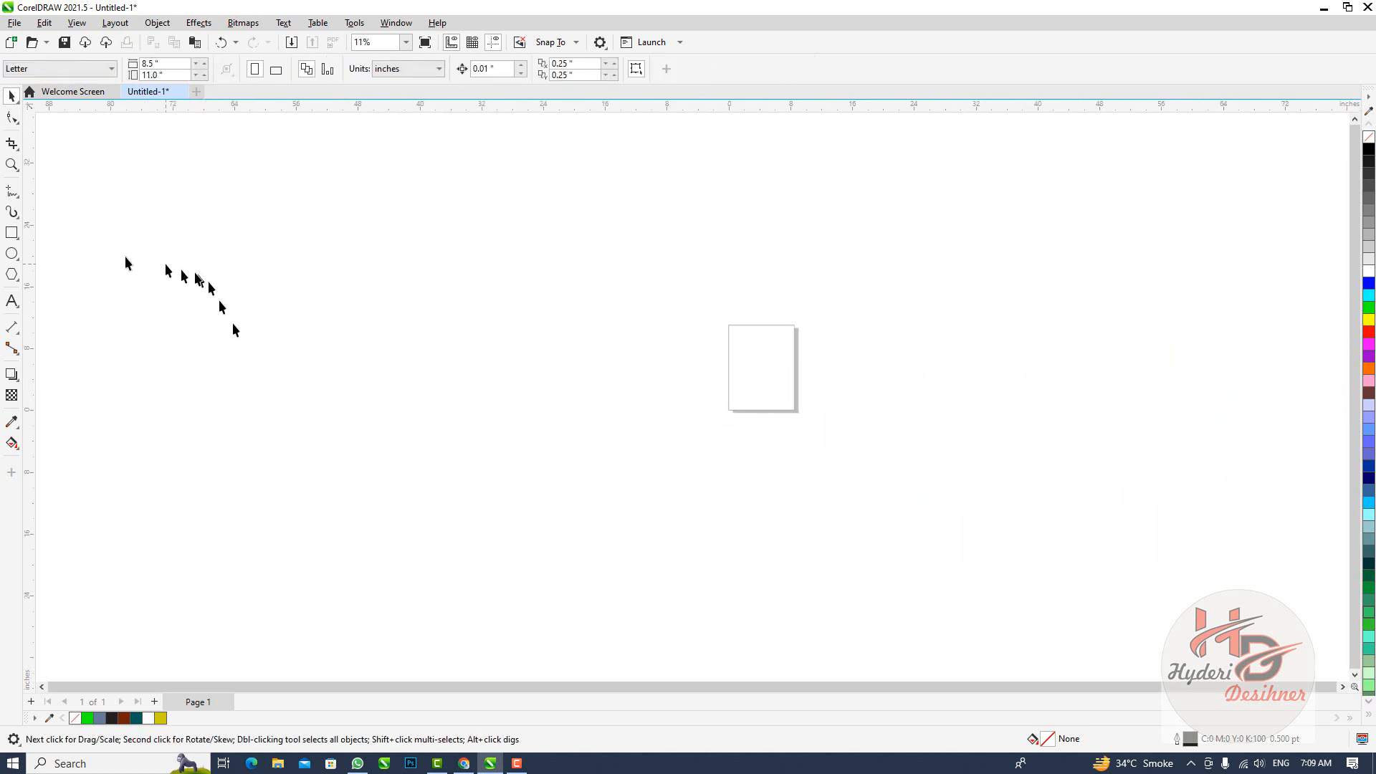
# Draw a freehand curve about 3.15 by 6.96 inches on the page, and delete it
pyautogui.click(12, 191)
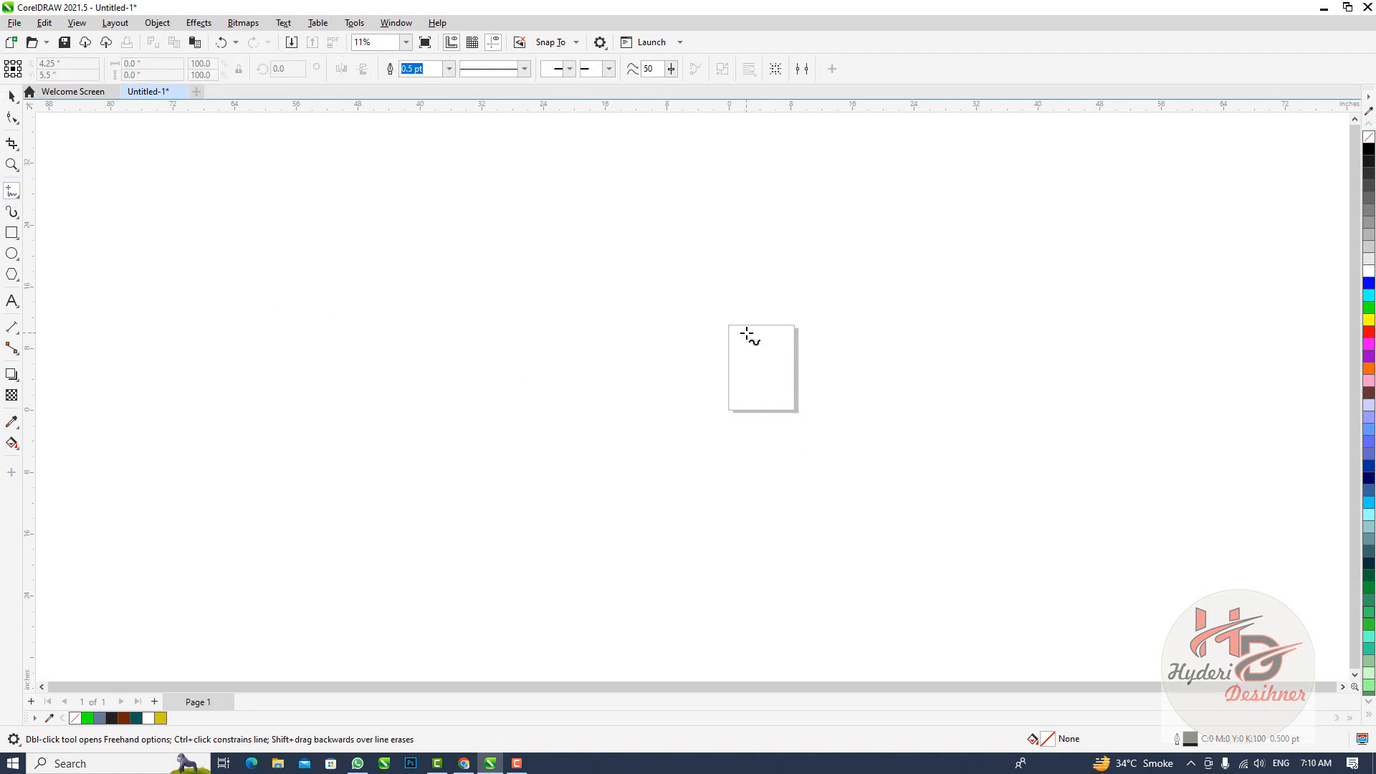
pyautogui.moveTo(746, 352); pyautogui.dragTo(770, 407)
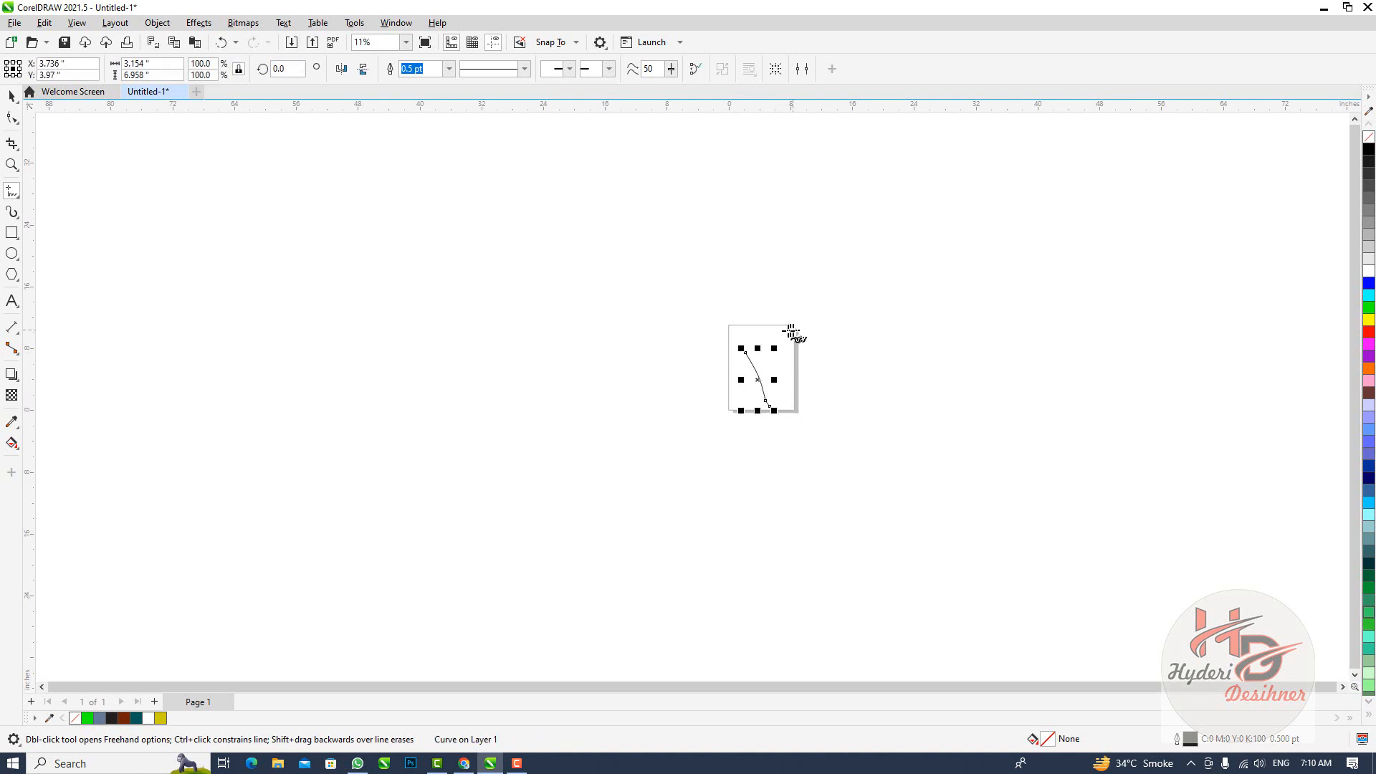
pyautogui.press('Delete')
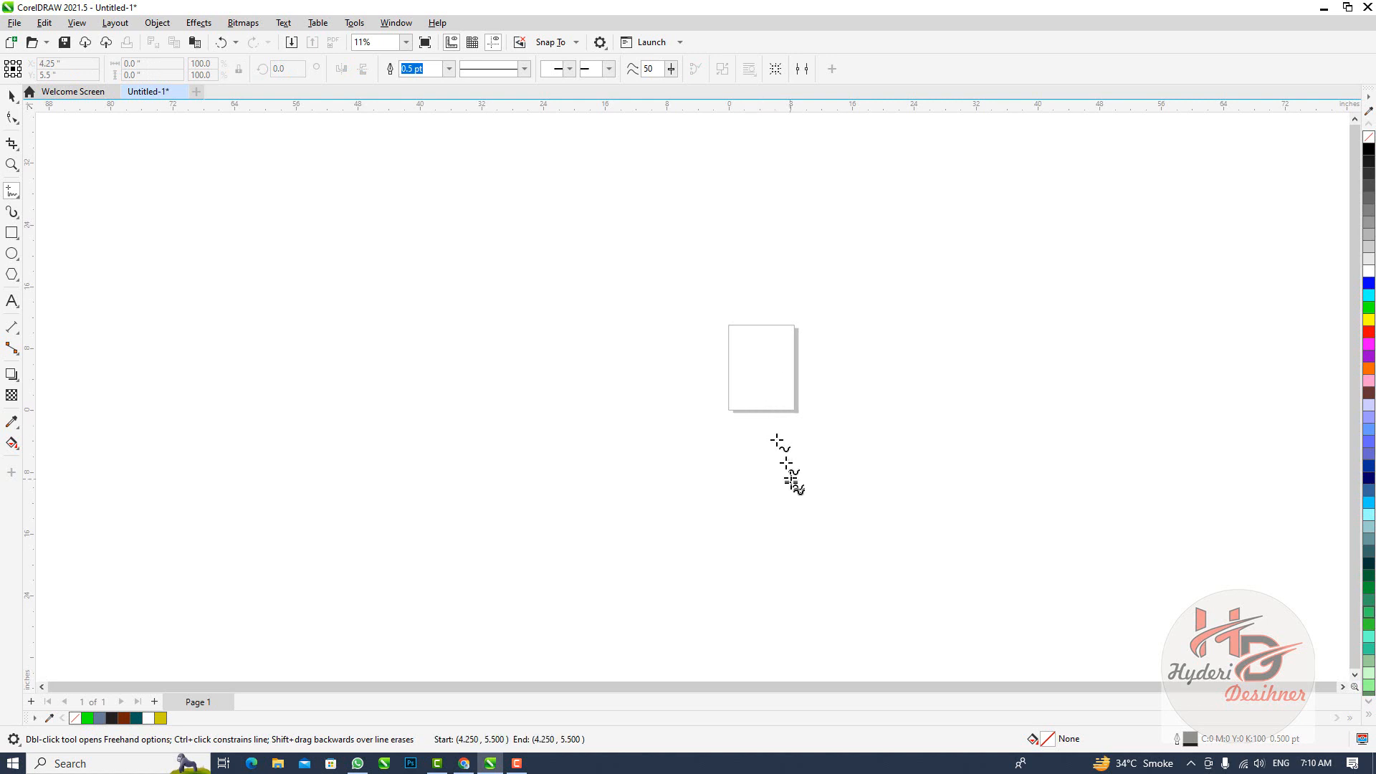
# Draw a freehand leaf below the page with a midrib about 15.2 inches tall and curved sides, about 8.9 by 15.6 inches overall
pyautogui.moveTo(761, 404); pyautogui.dragTo(773, 517)
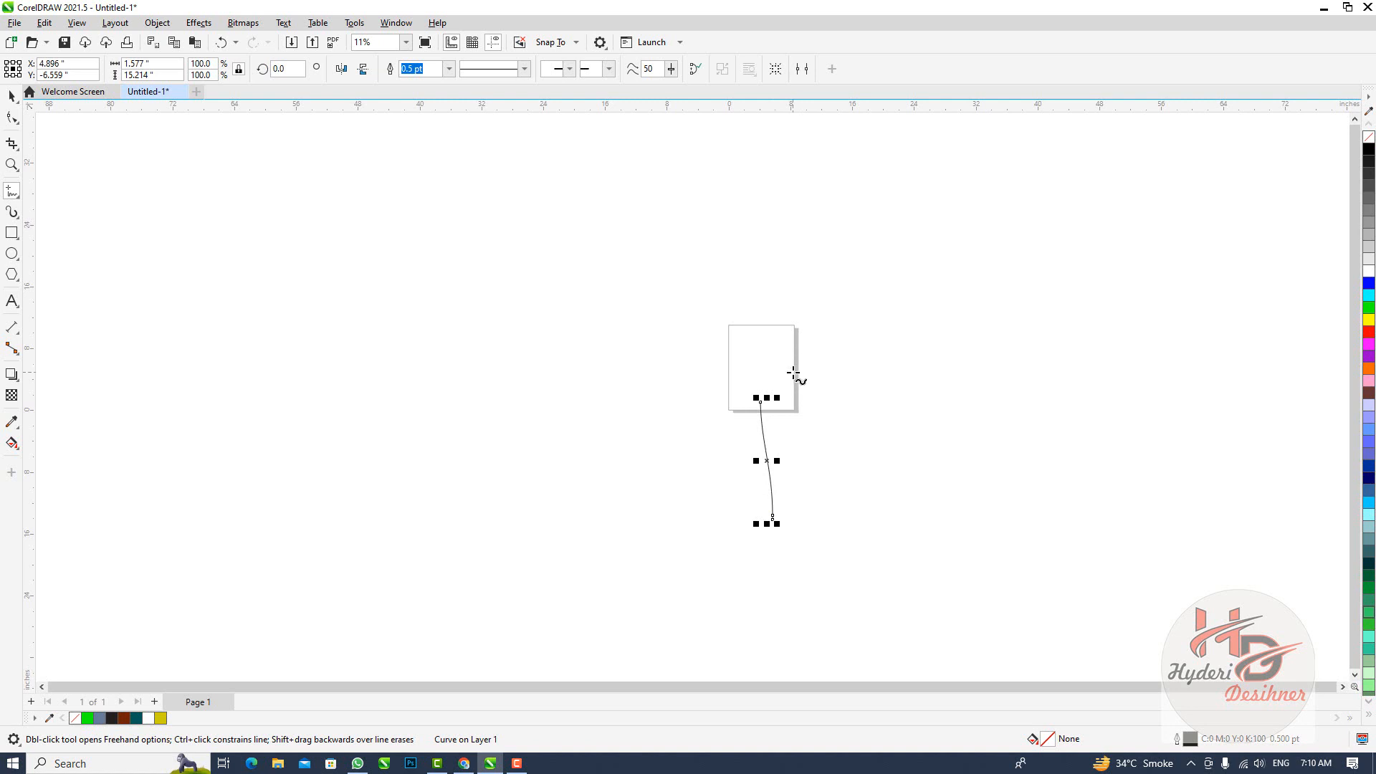
pyautogui.hotkey('shift', 'F2')
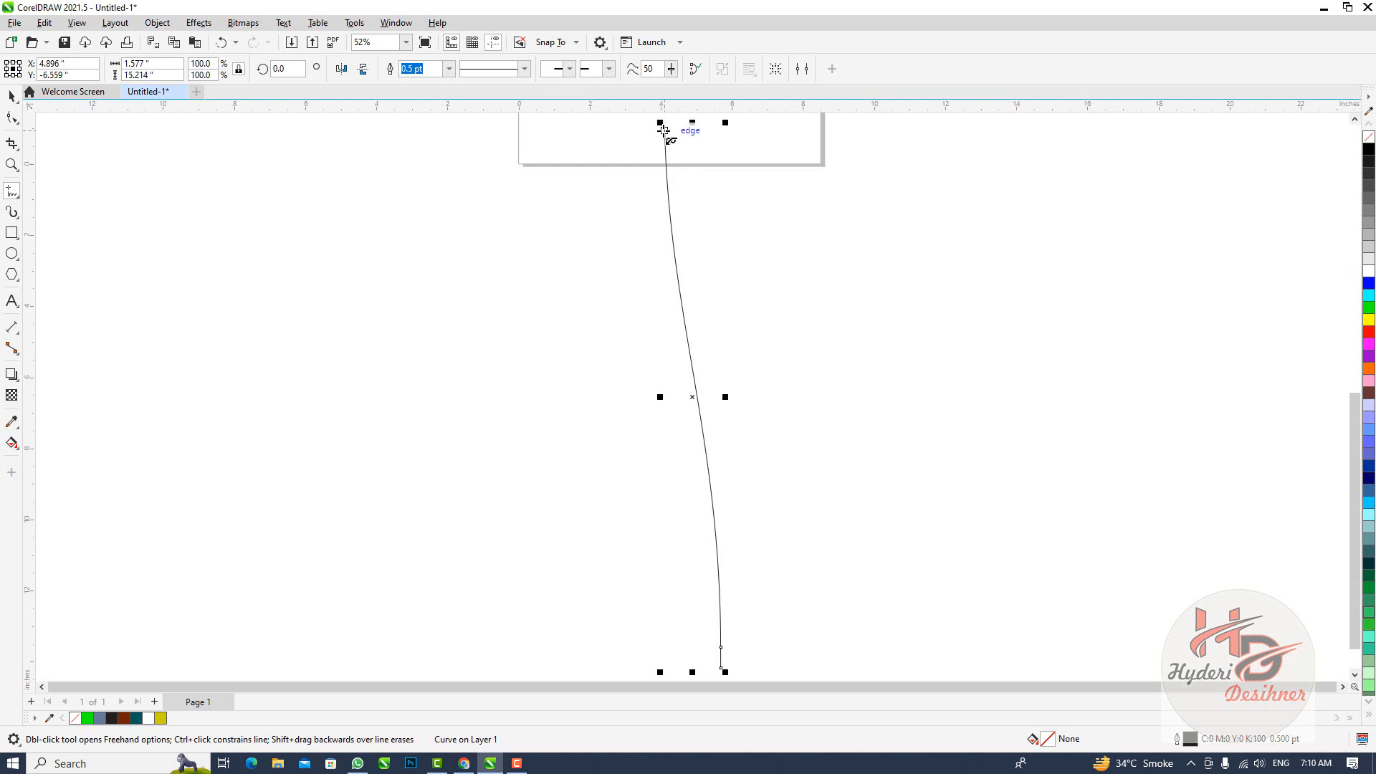
pyautogui.moveTo(664, 130)
pyautogui.mouseDown()
pyautogui.moveTo(579, 422)
pyautogui.moveTo(597, 532)
pyautogui.moveTo(634, 612)
pyautogui.moveTo(720, 658)
pyautogui.mouseUp()
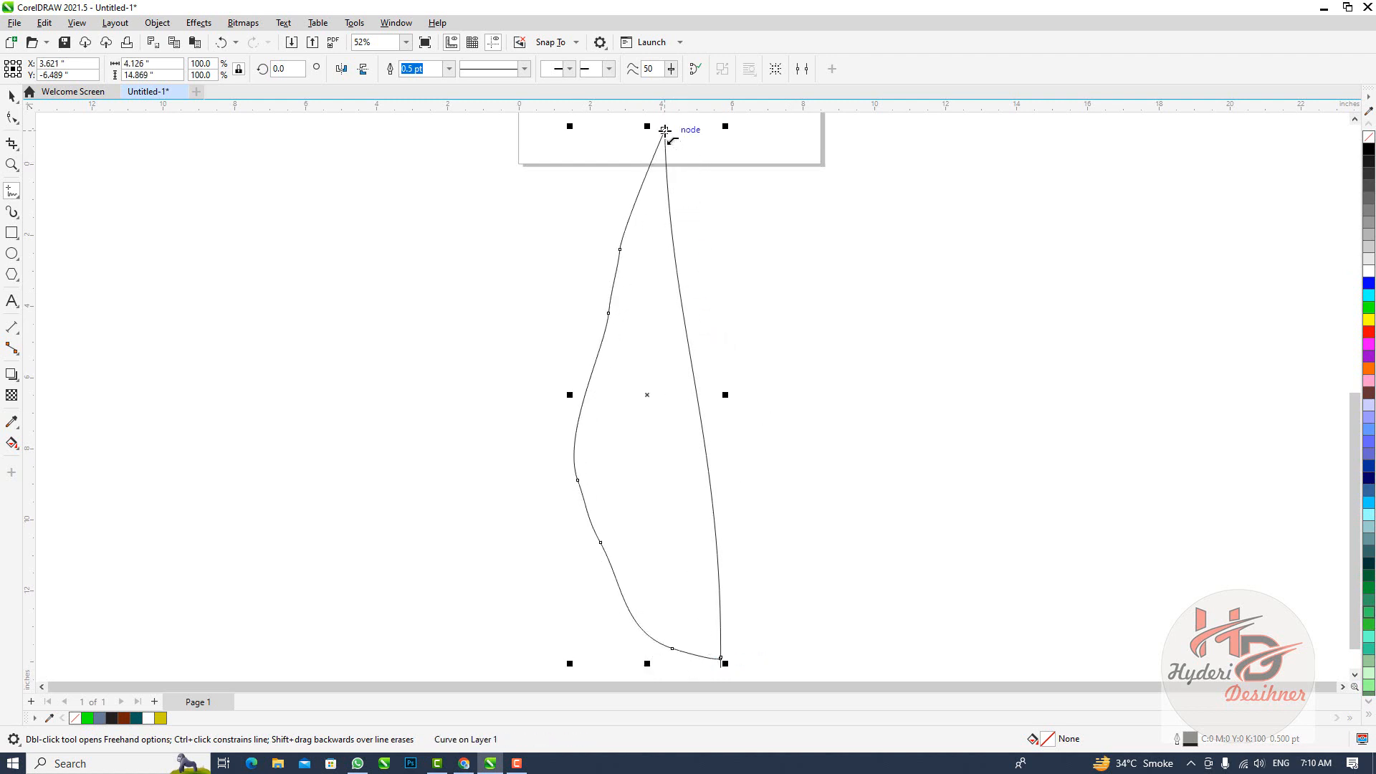
pyautogui.moveTo(665, 129)
pyautogui.mouseDown()
pyautogui.moveTo(793, 266)
pyautogui.moveTo(882, 472)
pyautogui.moveTo(861, 614)
pyautogui.moveTo(749, 682)
pyautogui.moveTo(719, 686)
pyautogui.moveTo(710, 657)
pyautogui.mouseUp()
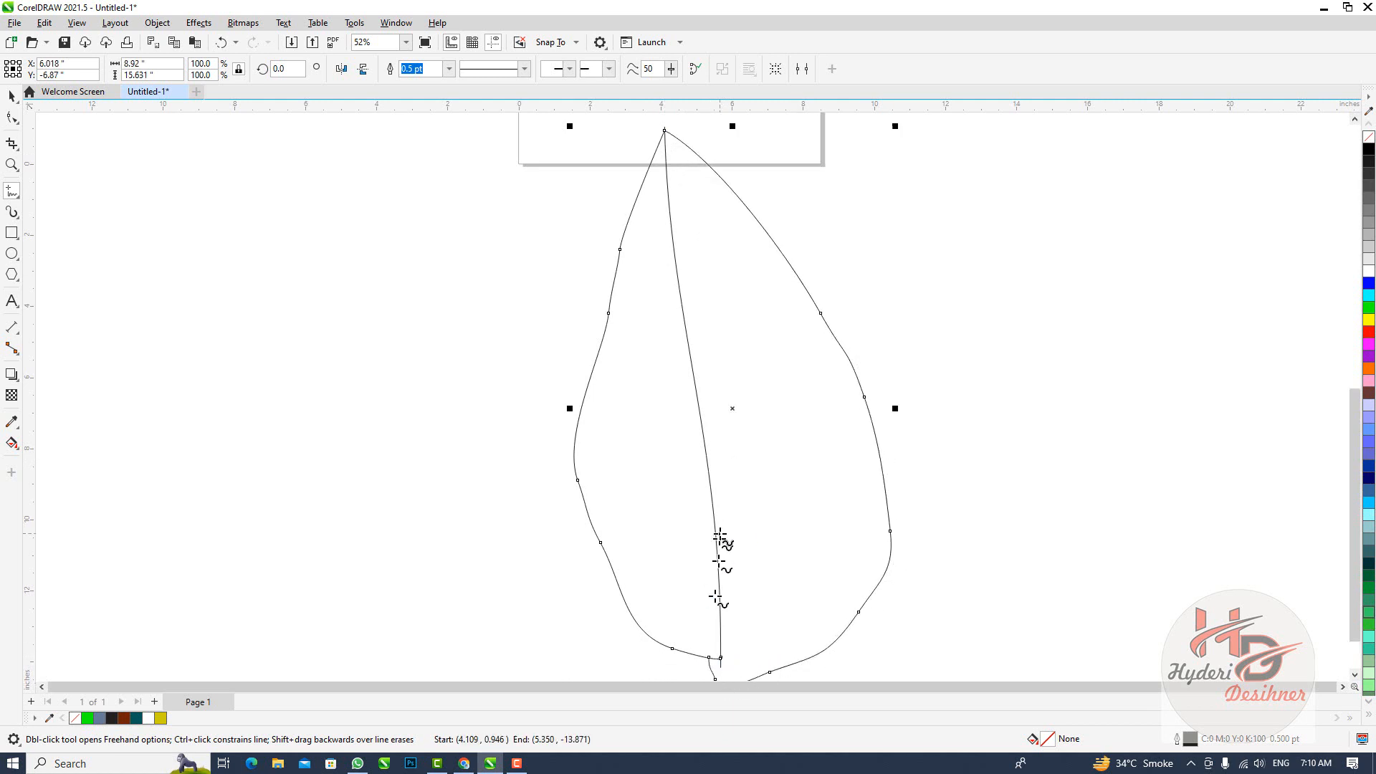
# Draw seven freehand side veins inside the leaf, four on the left half and three on the right half
pyautogui.moveTo(720, 533); pyautogui.dragTo(820, 351)
pyautogui.moveTo(618, 293); pyautogui.dragTo(702, 407)
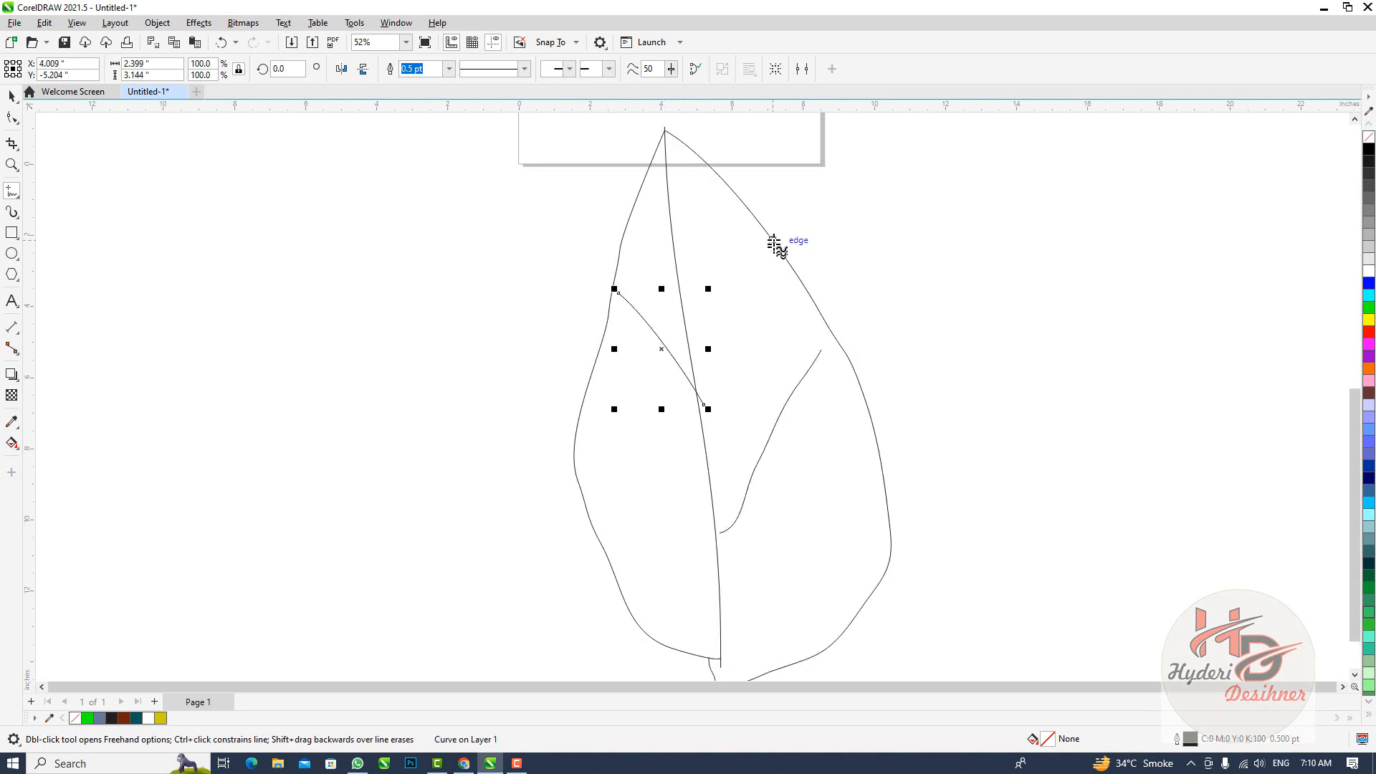
pyautogui.moveTo(773, 238); pyautogui.dragTo(699, 407)
pyautogui.moveTo(643, 239); pyautogui.dragTo(697, 319)
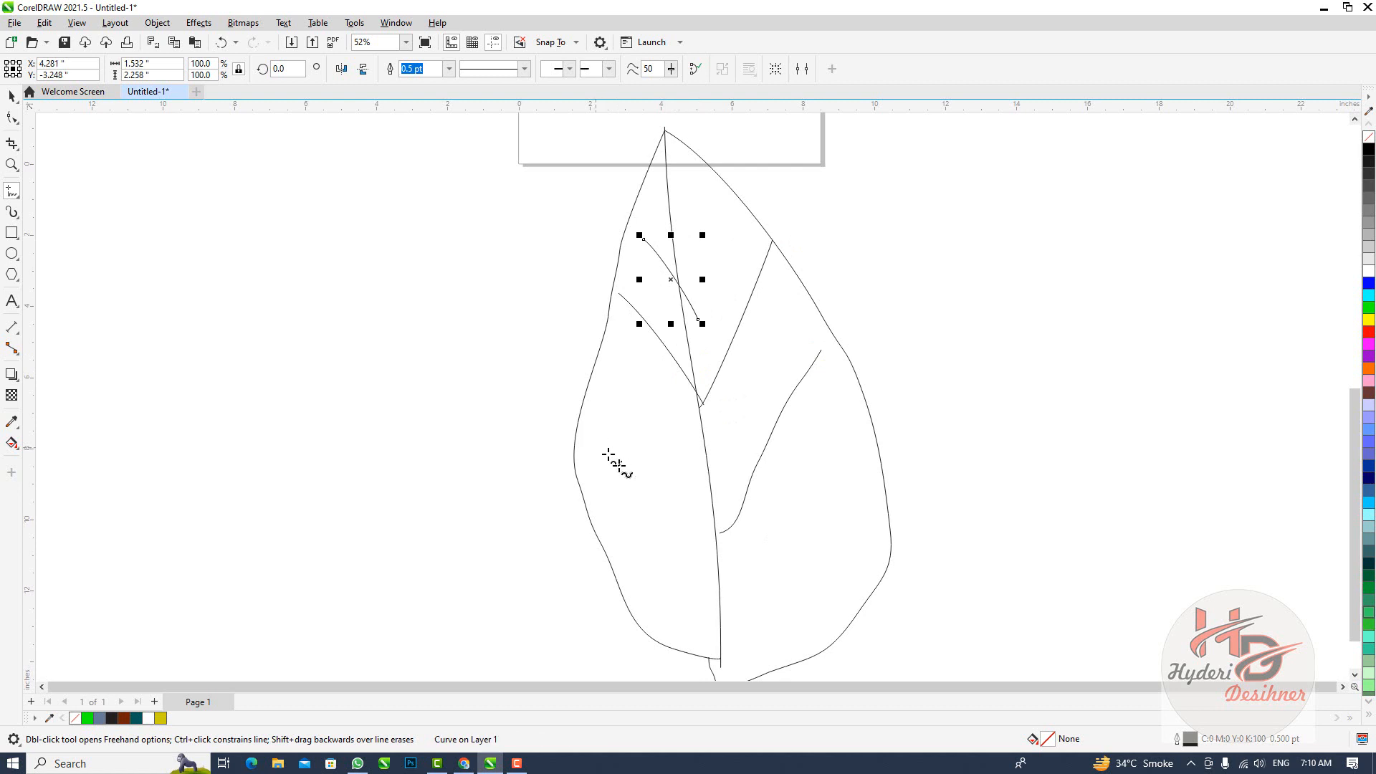
pyautogui.moveTo(595, 445); pyautogui.dragTo(692, 558)
pyautogui.moveTo(887, 493); pyautogui.dragTo(720, 643)
pyautogui.moveTo(647, 607); pyautogui.dragTo(709, 627)
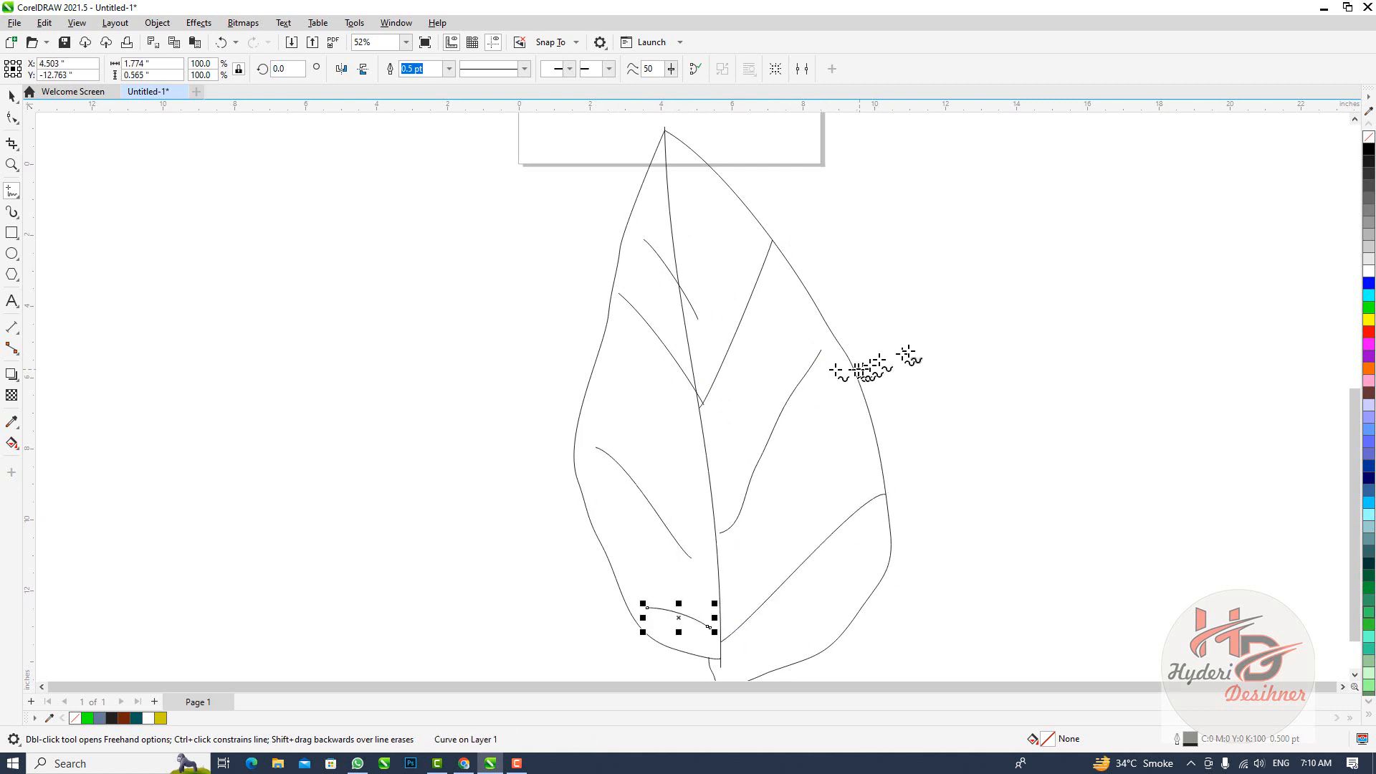
# Draw a straight Freehand line sloping down to the right, left of the leaf, spanning about 22.4 by 5.9 inches
pyautogui.scroll(-1, 817, 387)
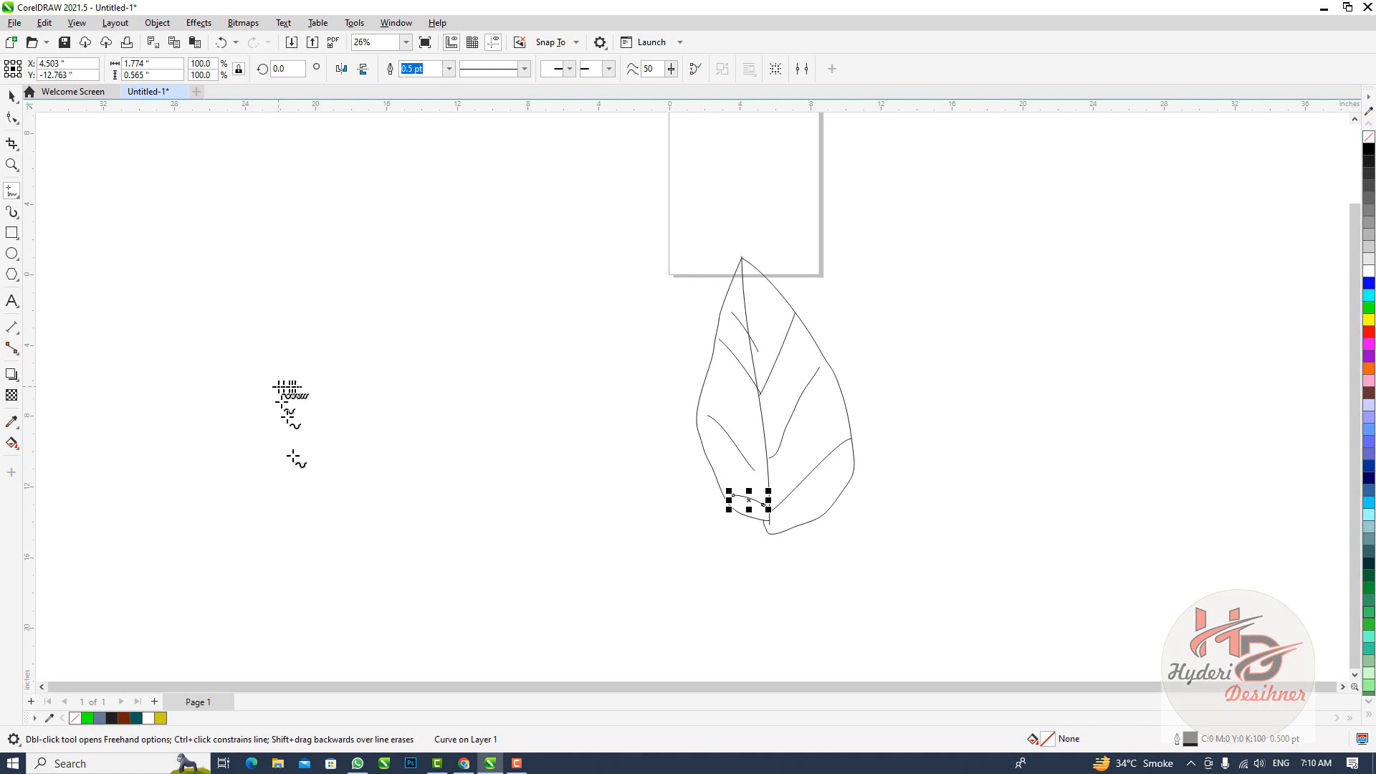
pyautogui.click(10, 192)
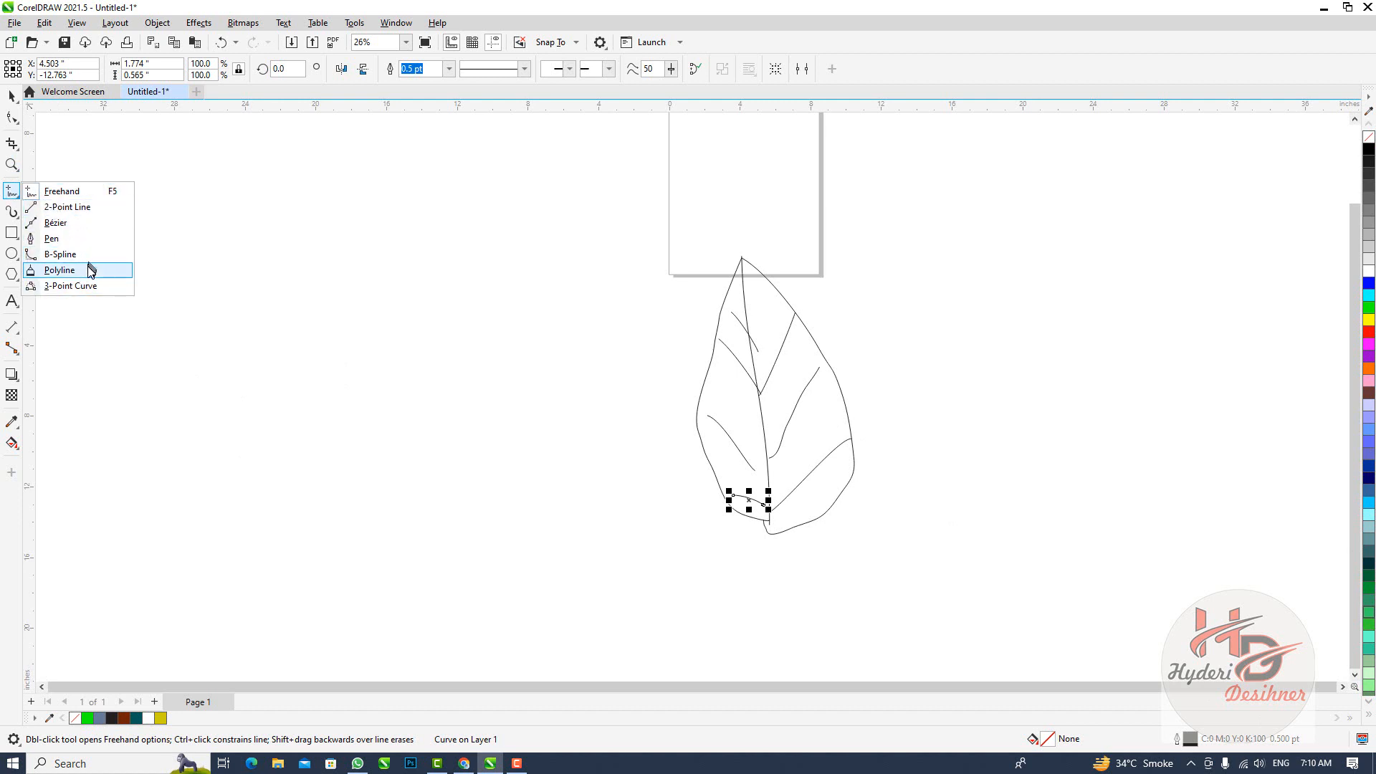
pyautogui.click(206, 243)
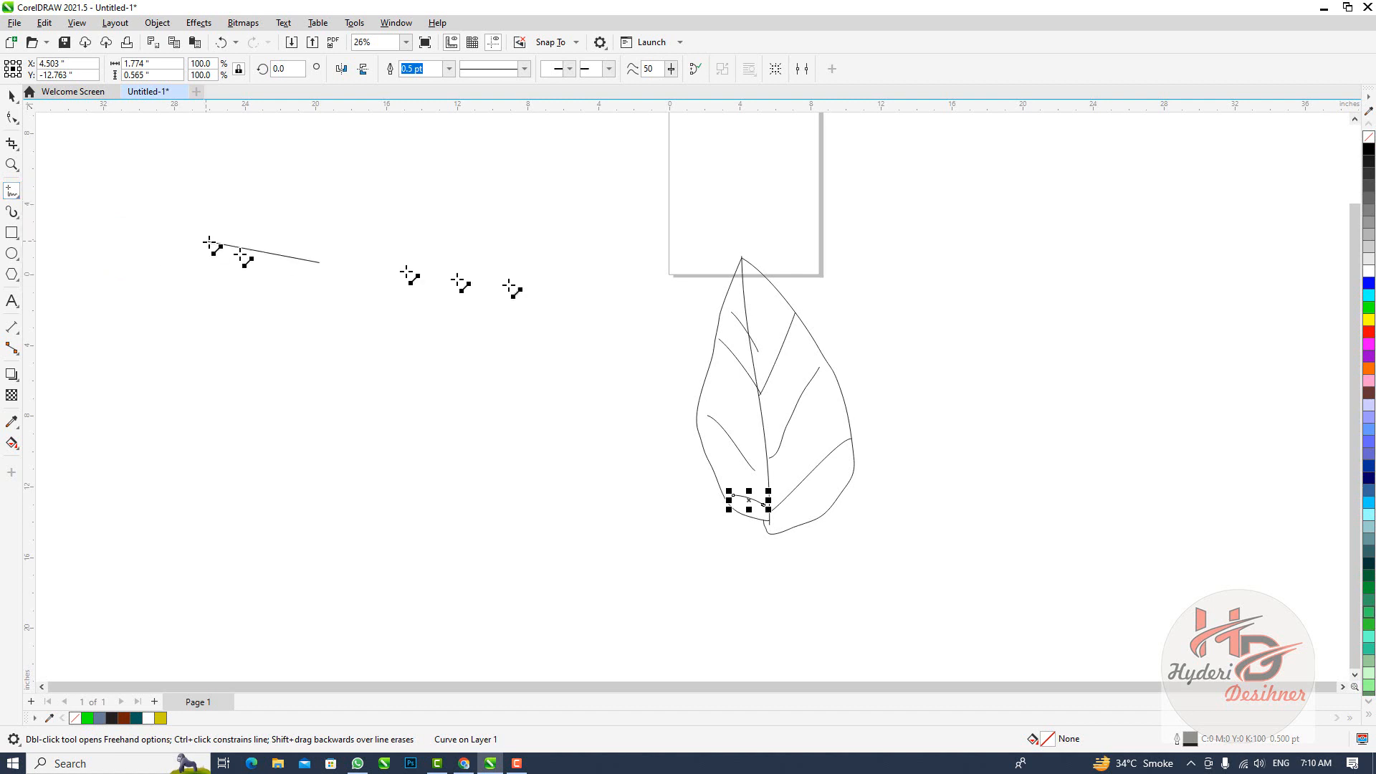
pyautogui.click(602, 345)
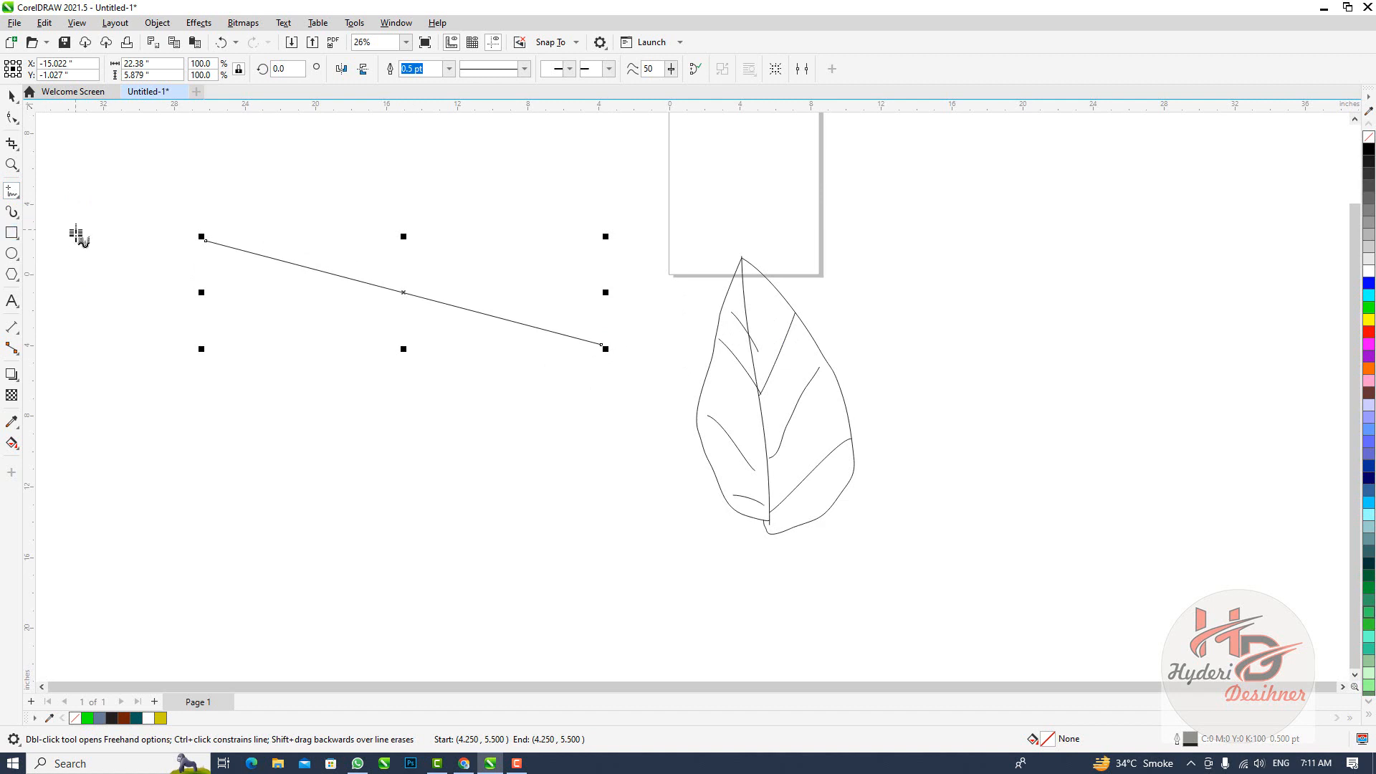
# Draw two Artistic Media strokes around the straight line, using the first preset stroke with a tapering end
pyautogui.click(17, 219)
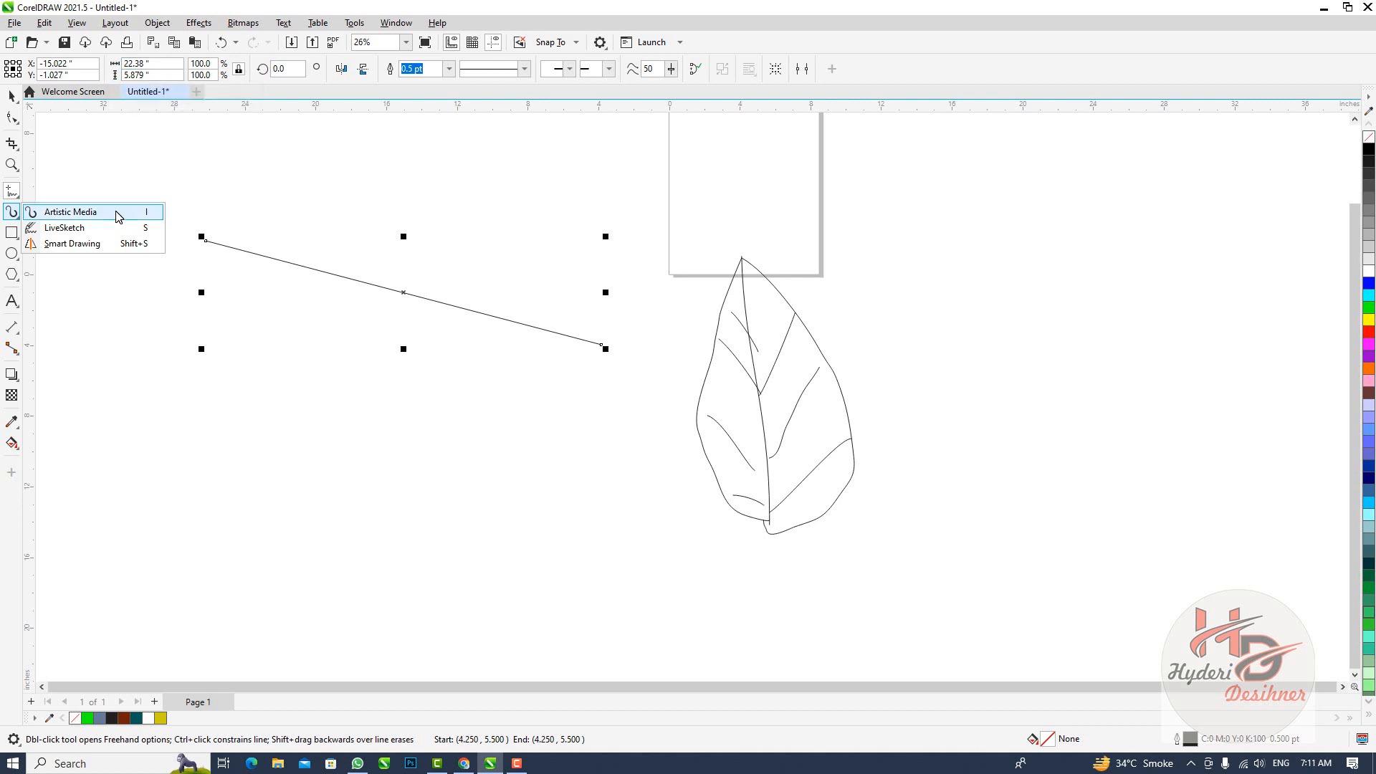
pyautogui.click(118, 213)
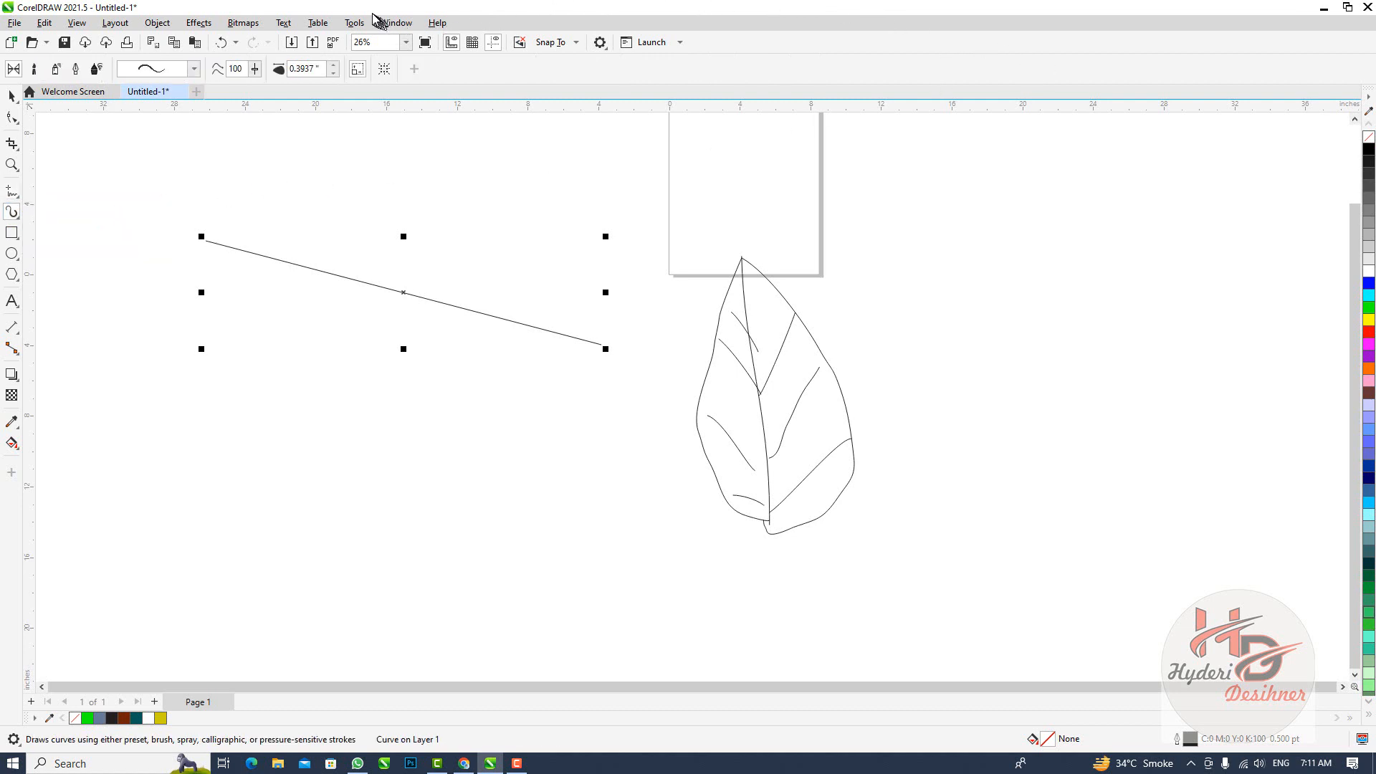
pyautogui.click(153, 72)
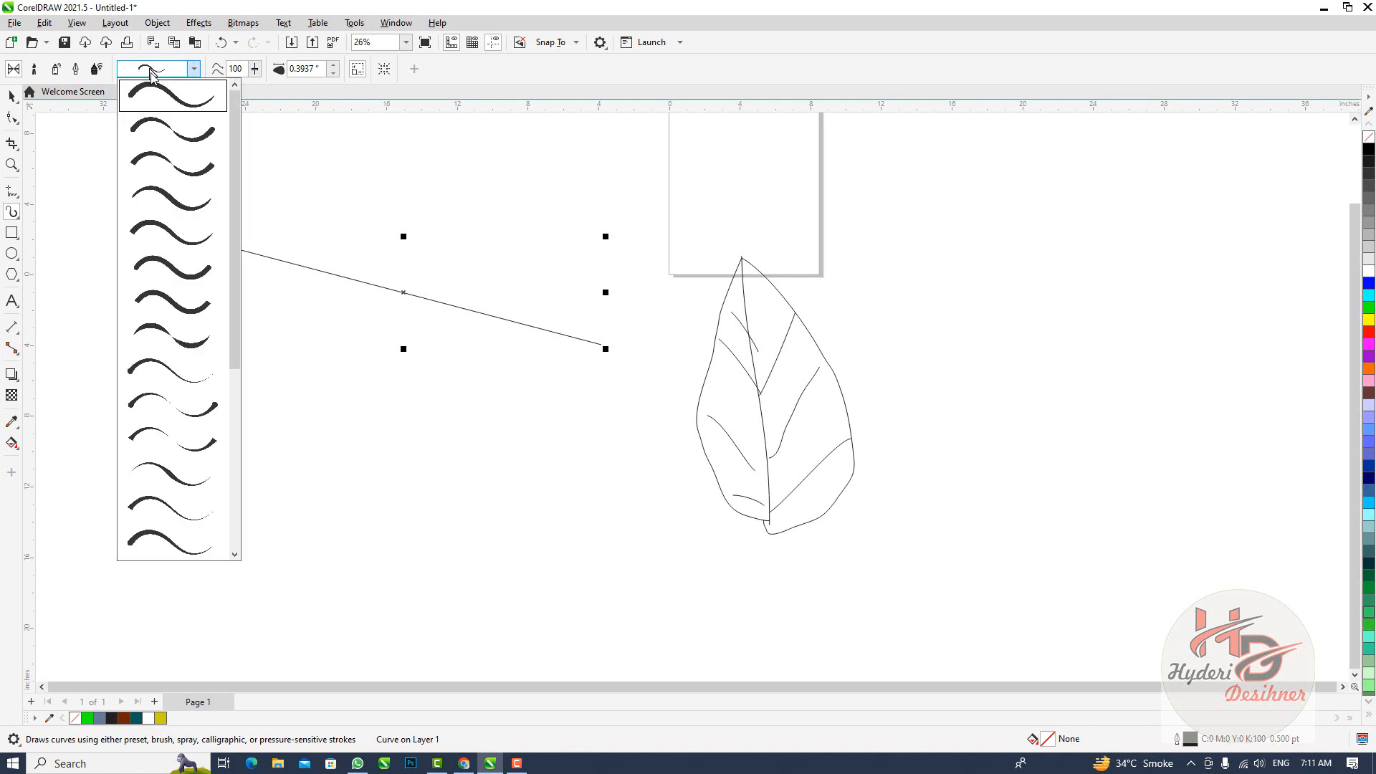
pyautogui.click(175, 107)
pyautogui.moveTo(233, 210)
pyautogui.mouseDown()
pyautogui.moveTo(330, 307)
pyautogui.moveTo(640, 435)
pyautogui.mouseUp()
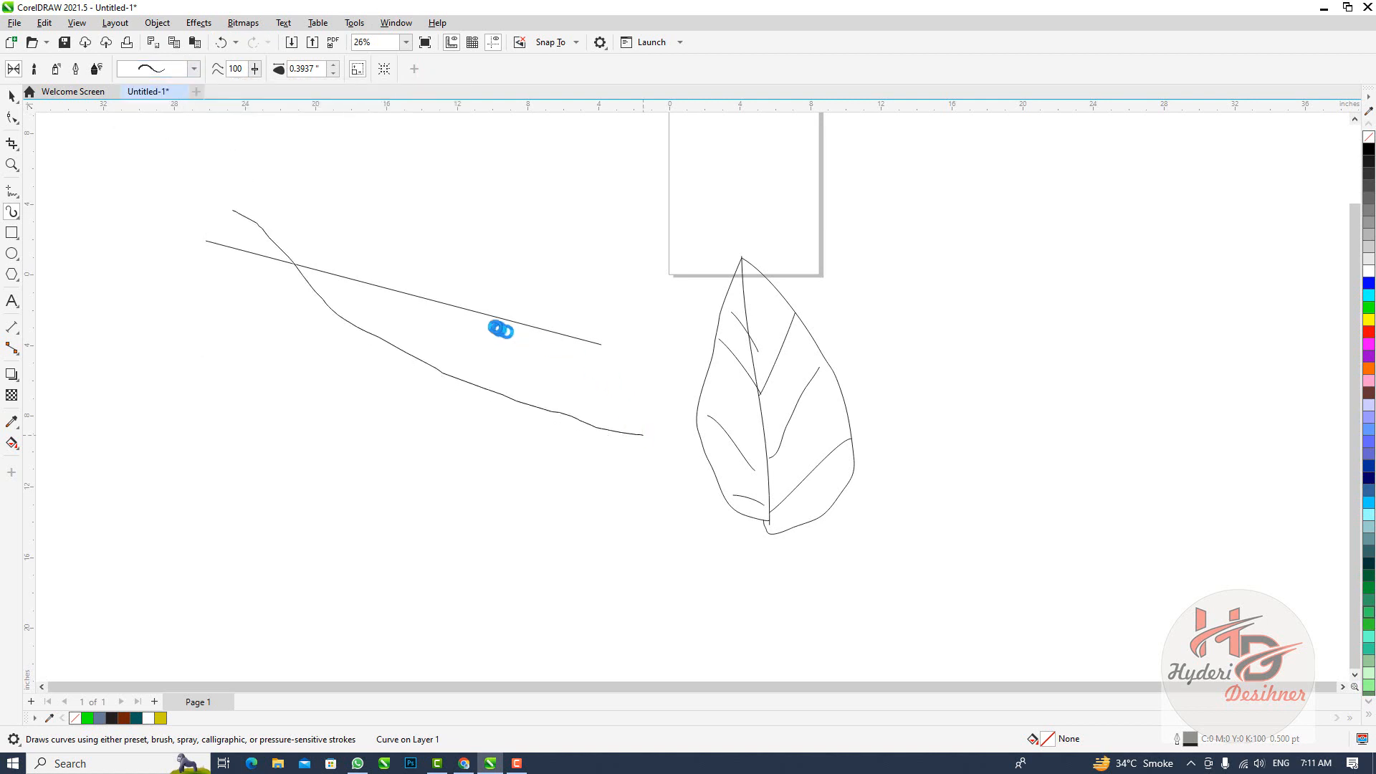
pyautogui.moveTo(384, 232); pyautogui.dragTo(667, 348)
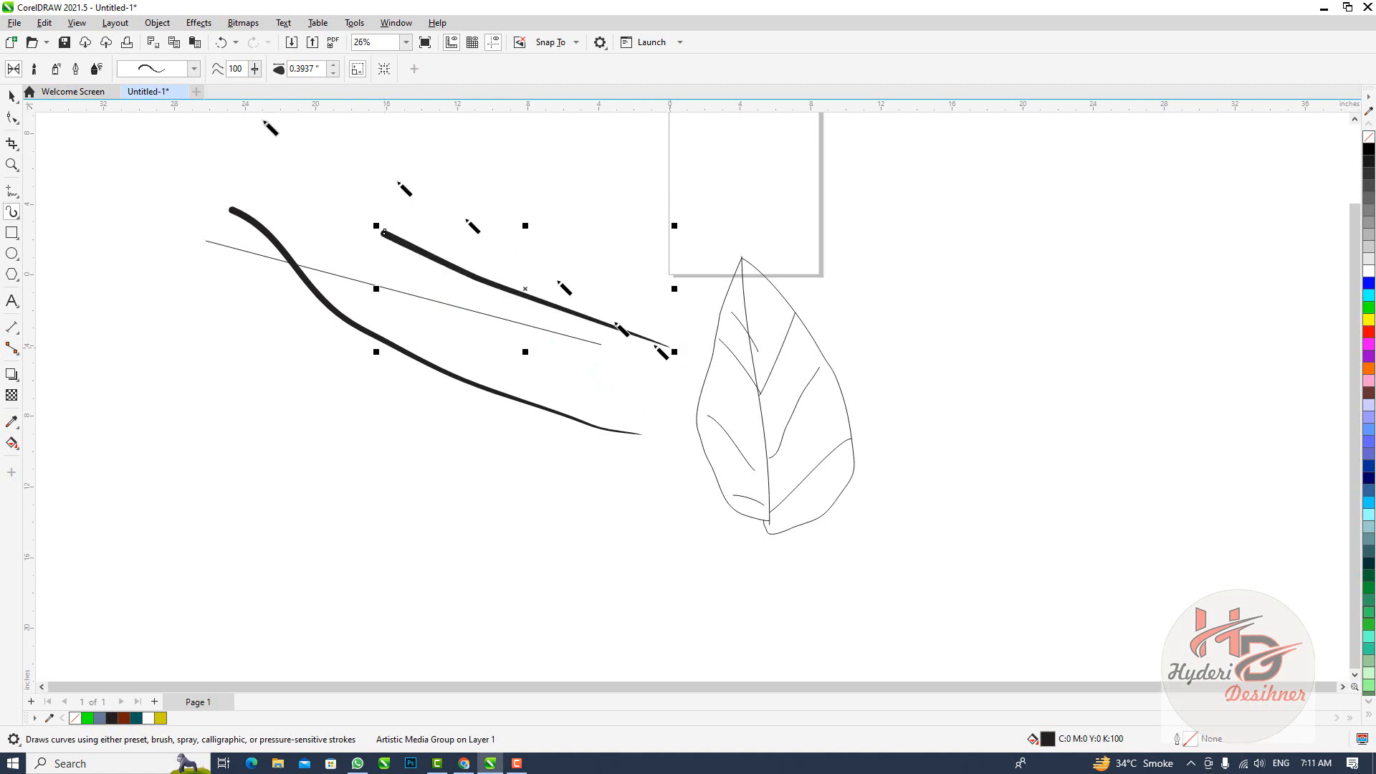
# Draw two more crossing Artistic Media strokes, one with a thin-tailed preset and one with a preset tapered at both ends, about 12.8 by 19.3 inches
pyautogui.click(153, 68)
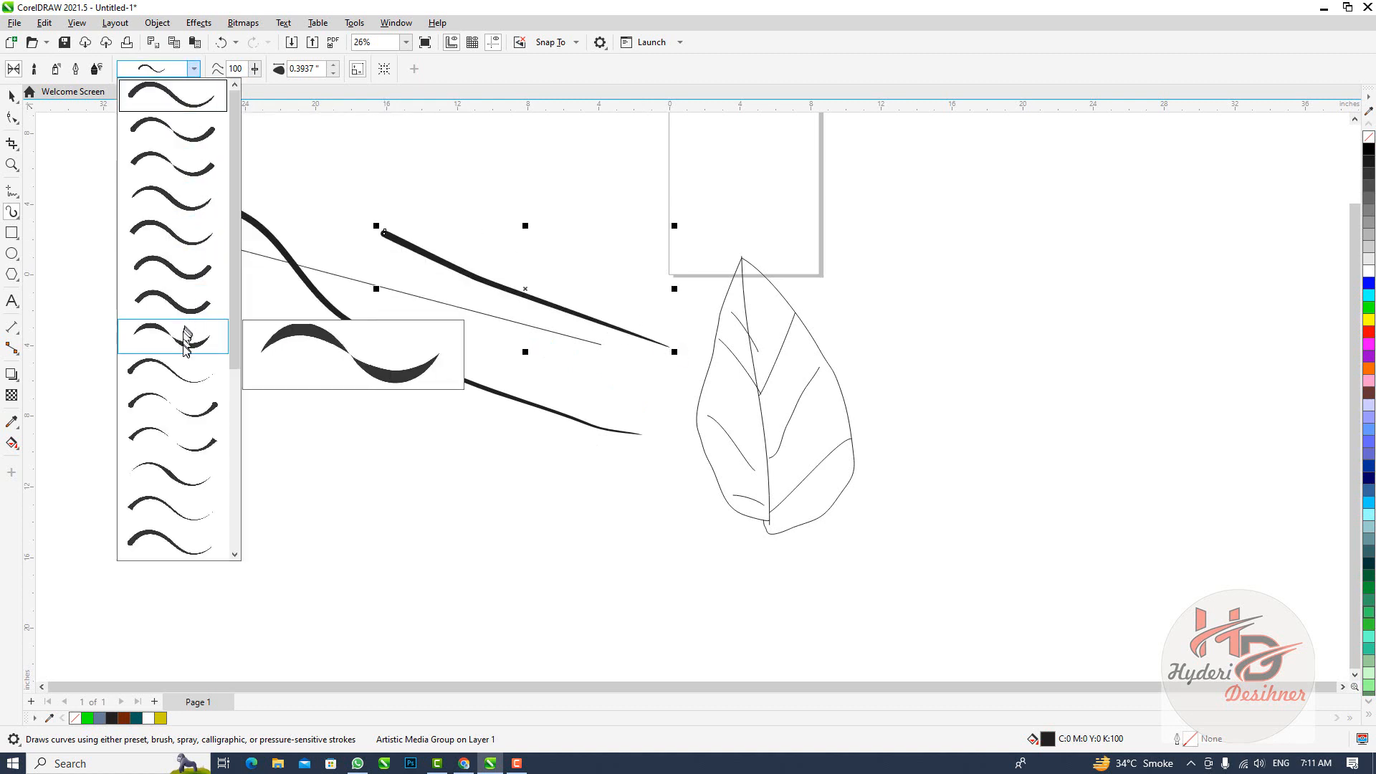
pyautogui.click(184, 368)
pyautogui.moveTo(205, 329)
pyautogui.mouseDown()
pyautogui.moveTo(443, 304)
pyautogui.moveTo(530, 252)
pyautogui.mouseUp()
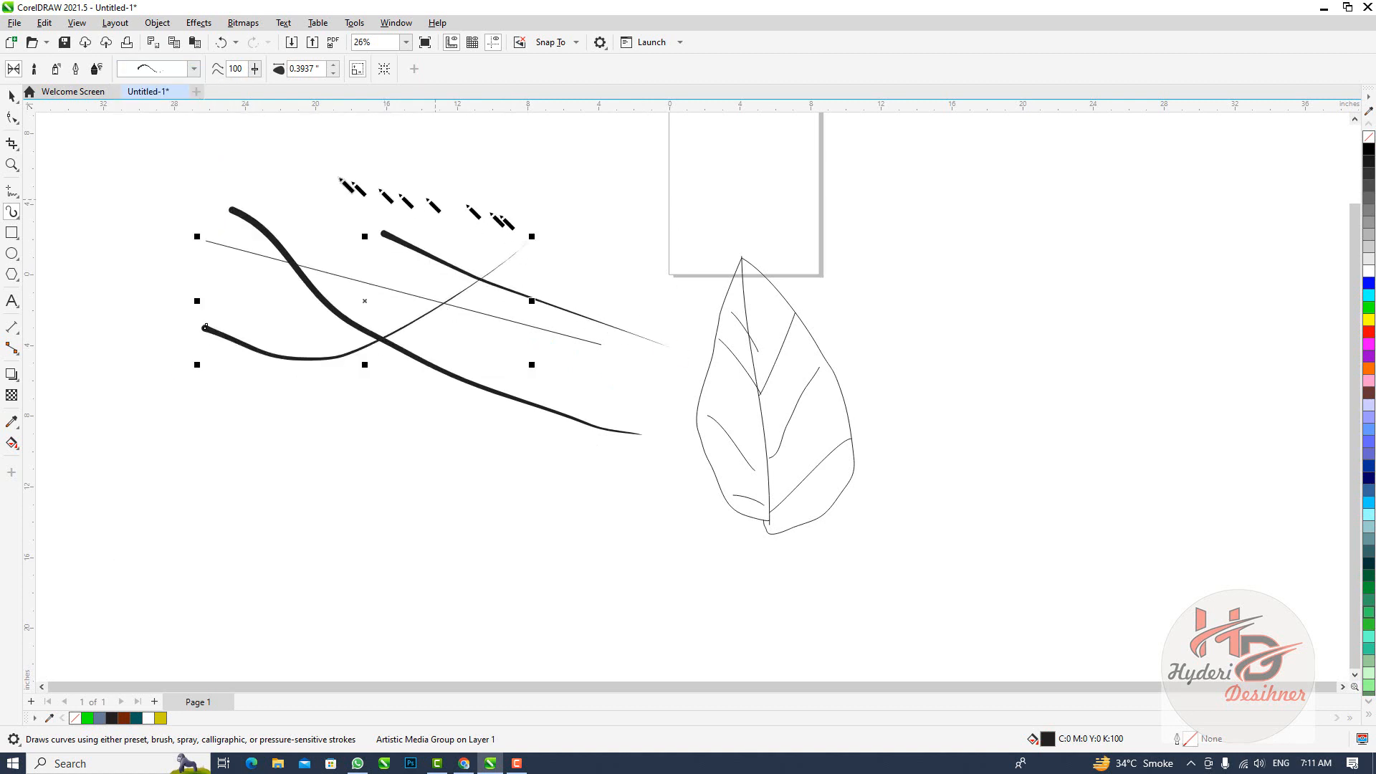
pyautogui.click(184, 69)
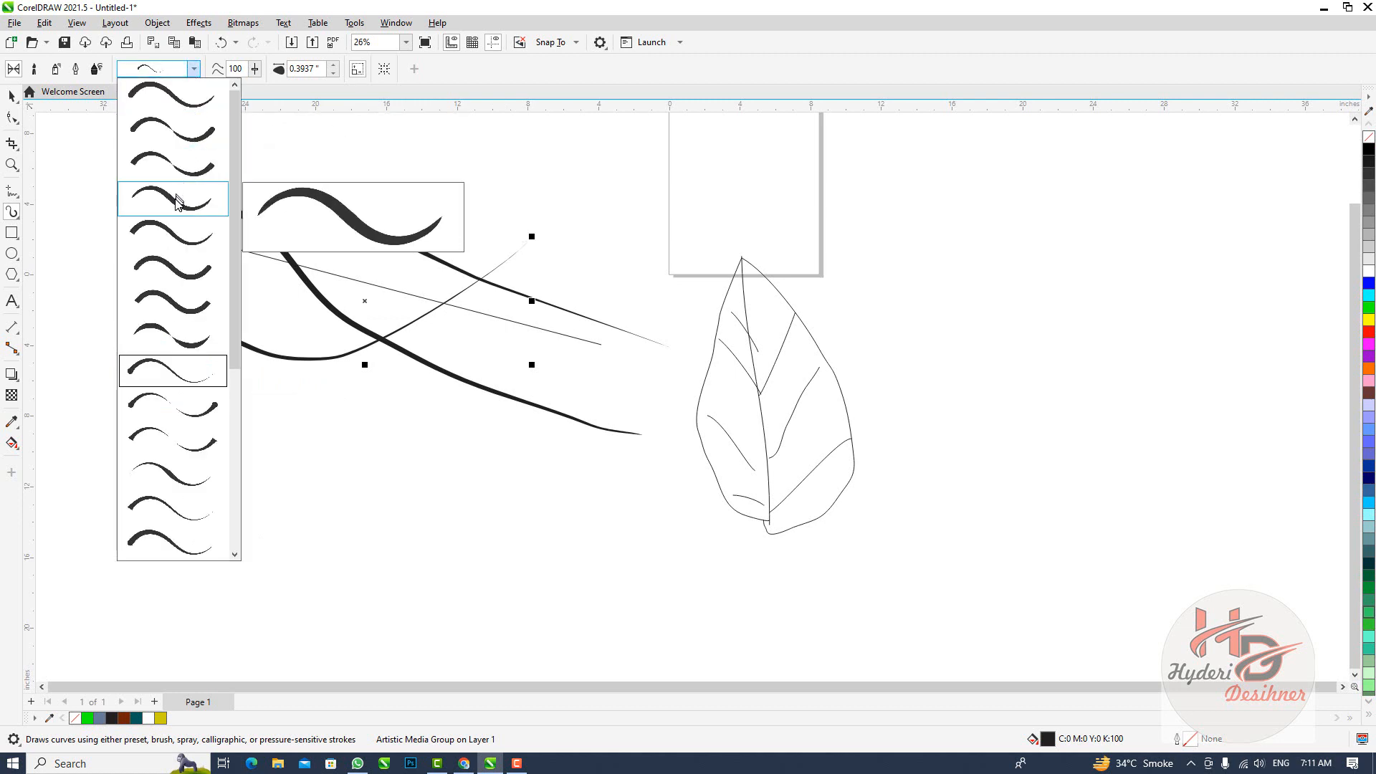
pyautogui.click(184, 165)
pyautogui.moveTo(310, 174)
pyautogui.mouseDown()
pyautogui.moveTo(509, 375)
pyautogui.moveTo(533, 513)
pyautogui.mouseUp()
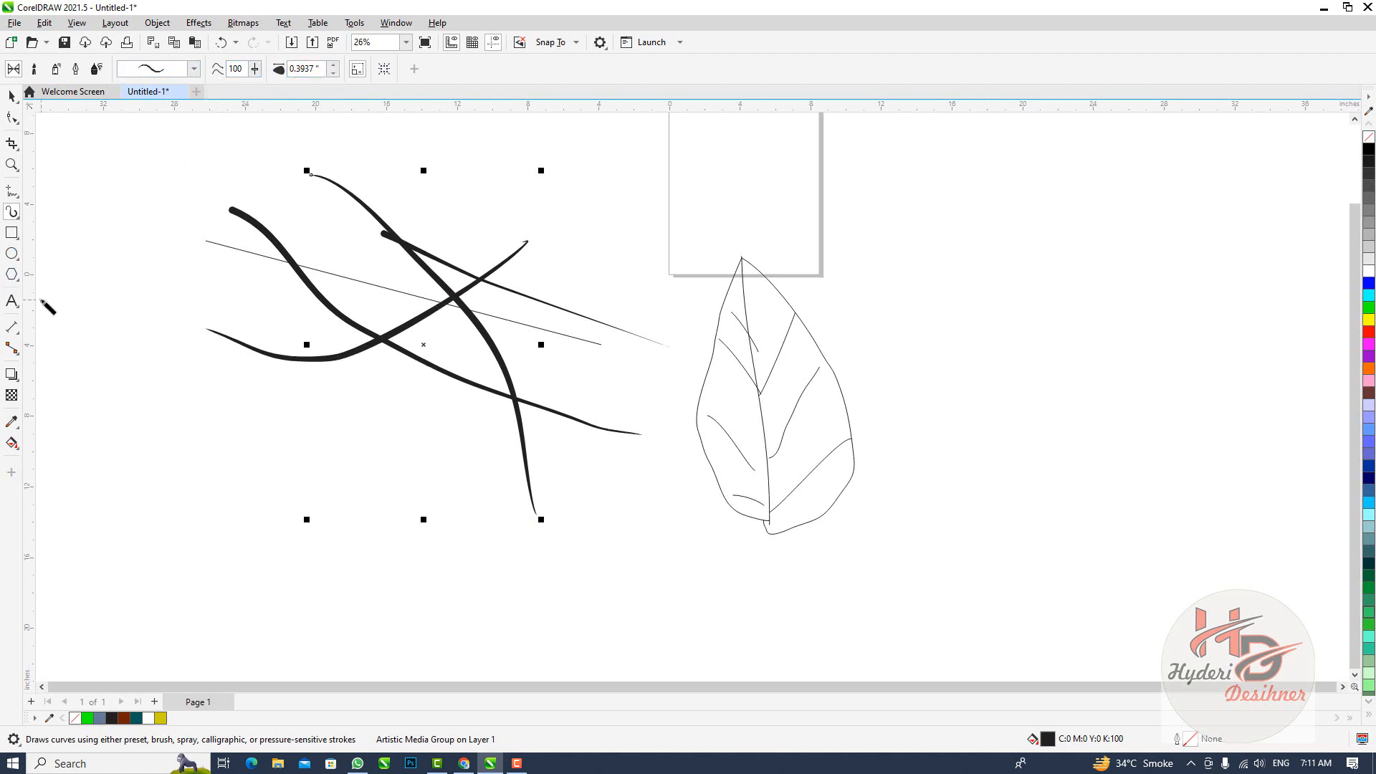
pyautogui.click(16, 242)
pyautogui.click(12, 234)
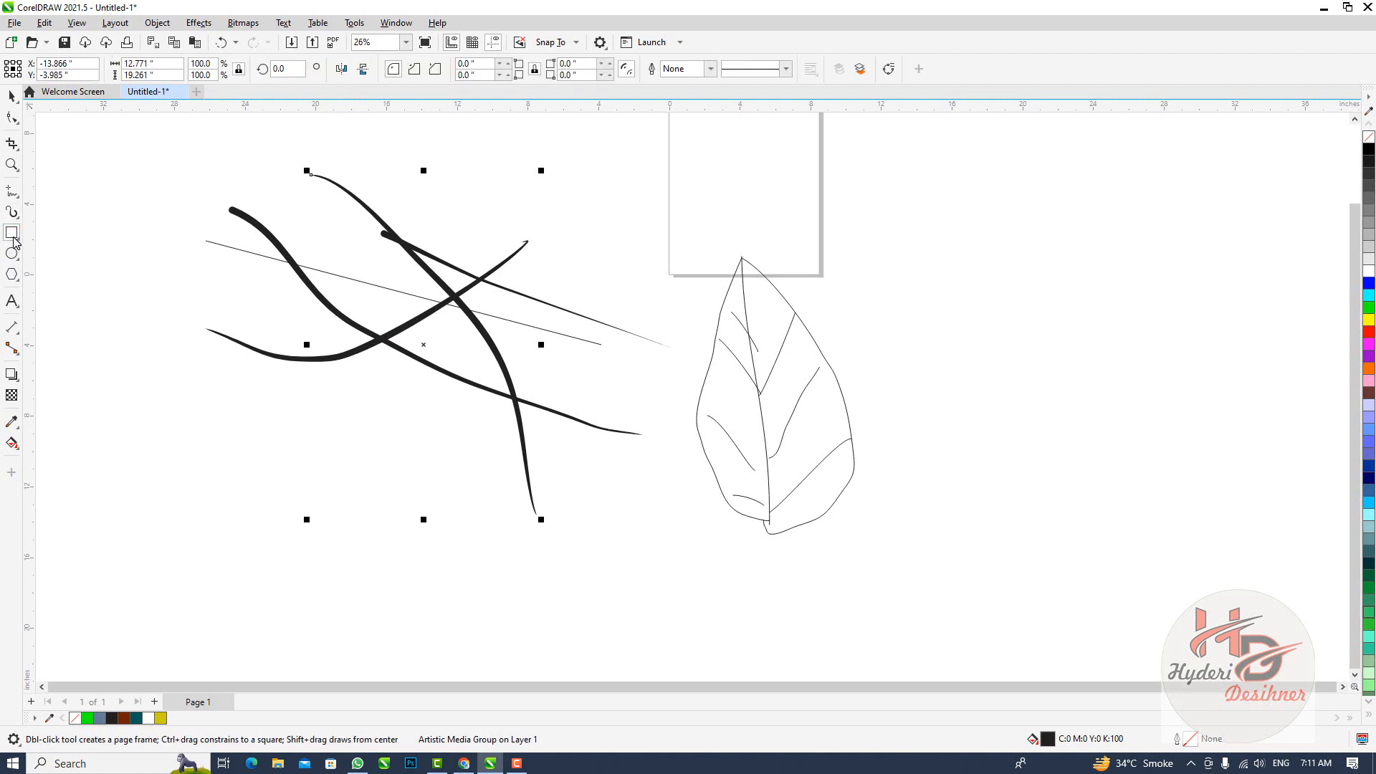
pyautogui.click(14, 242)
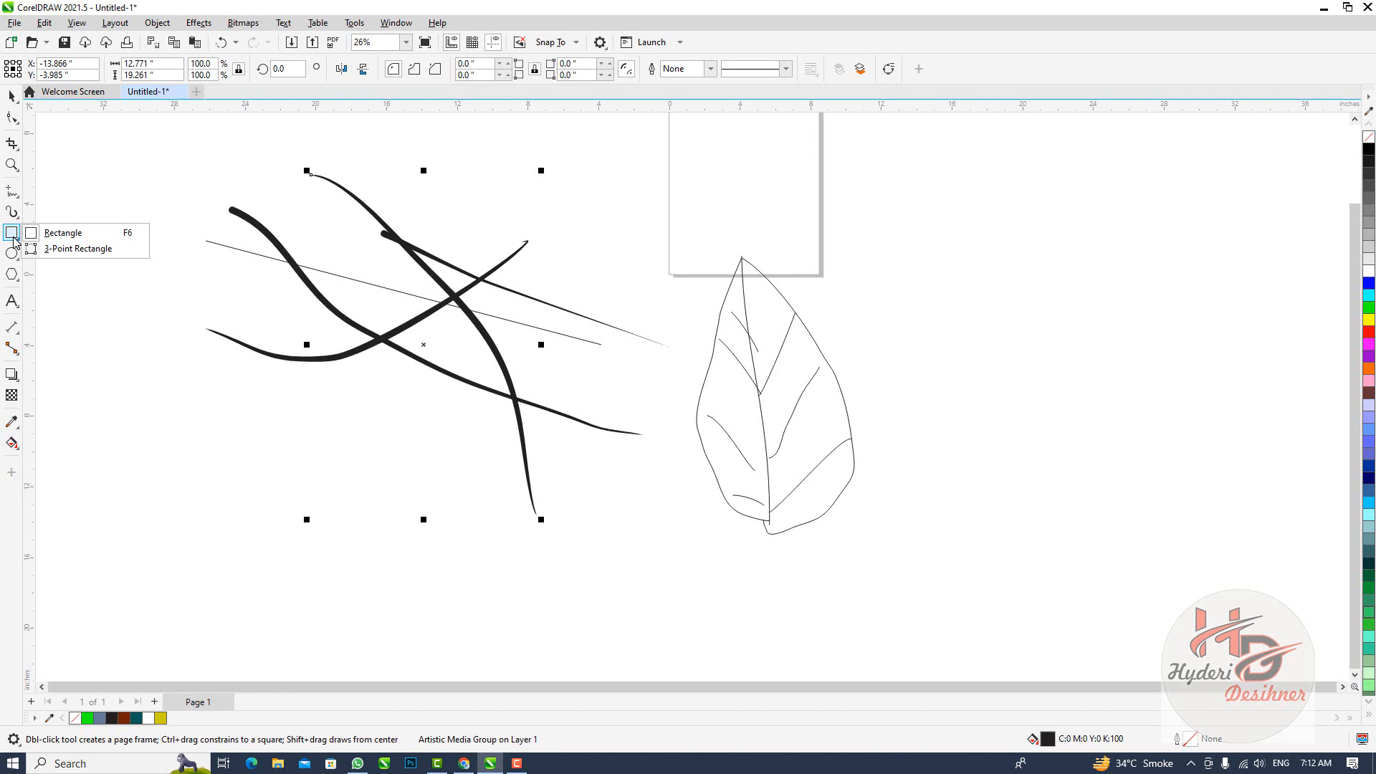
pyautogui.click(123, 203)
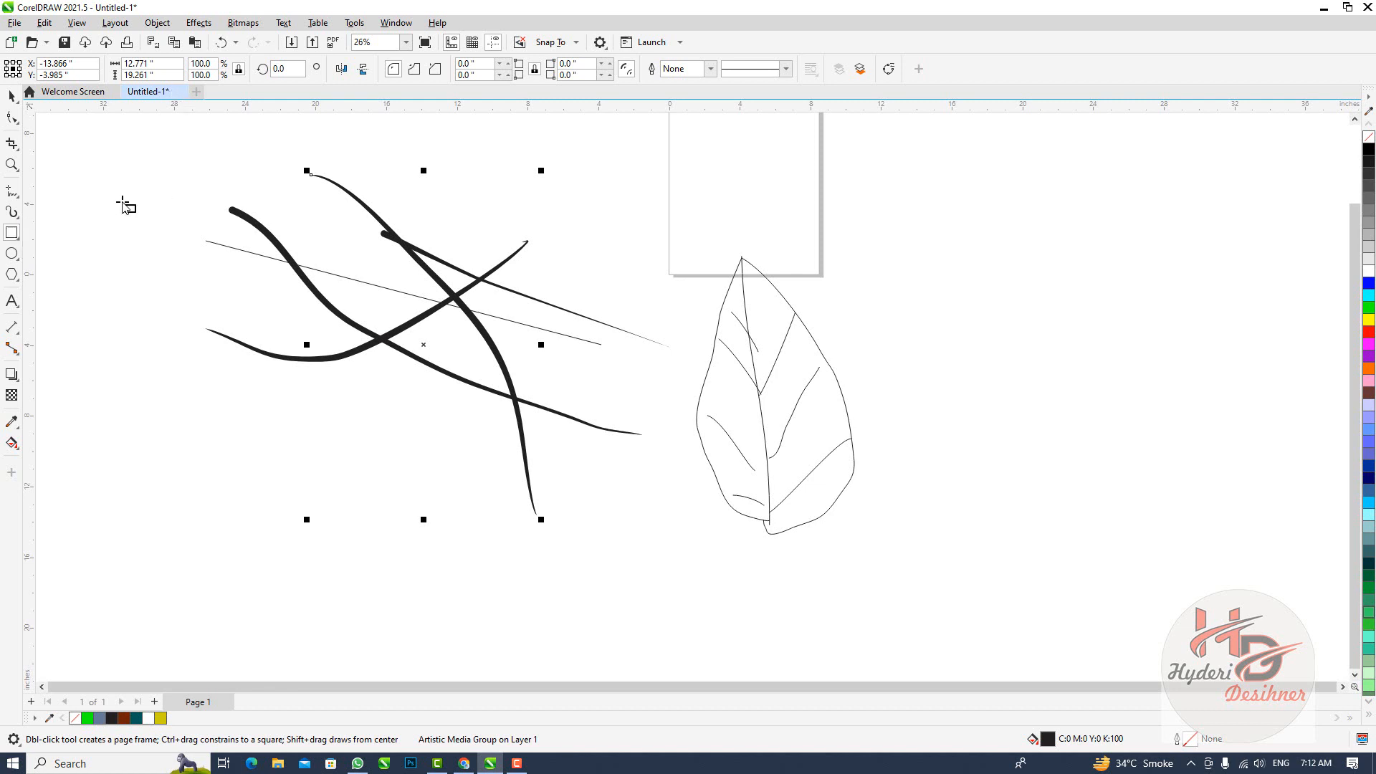
pyautogui.click(15, 277)
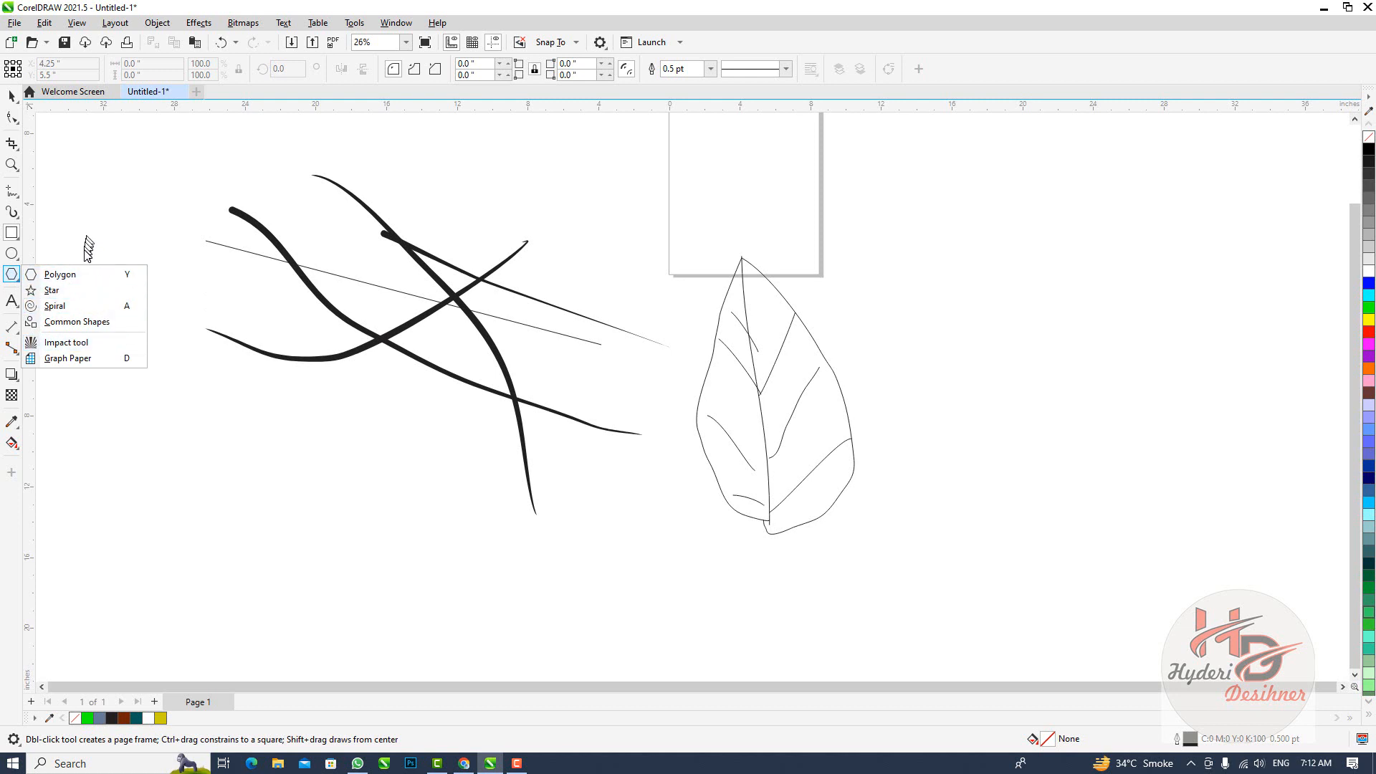
# Add a narrow, tall paragraph text frame with the Text tool over the left part of the Artistic Media strokes
pyautogui.click(13, 302)
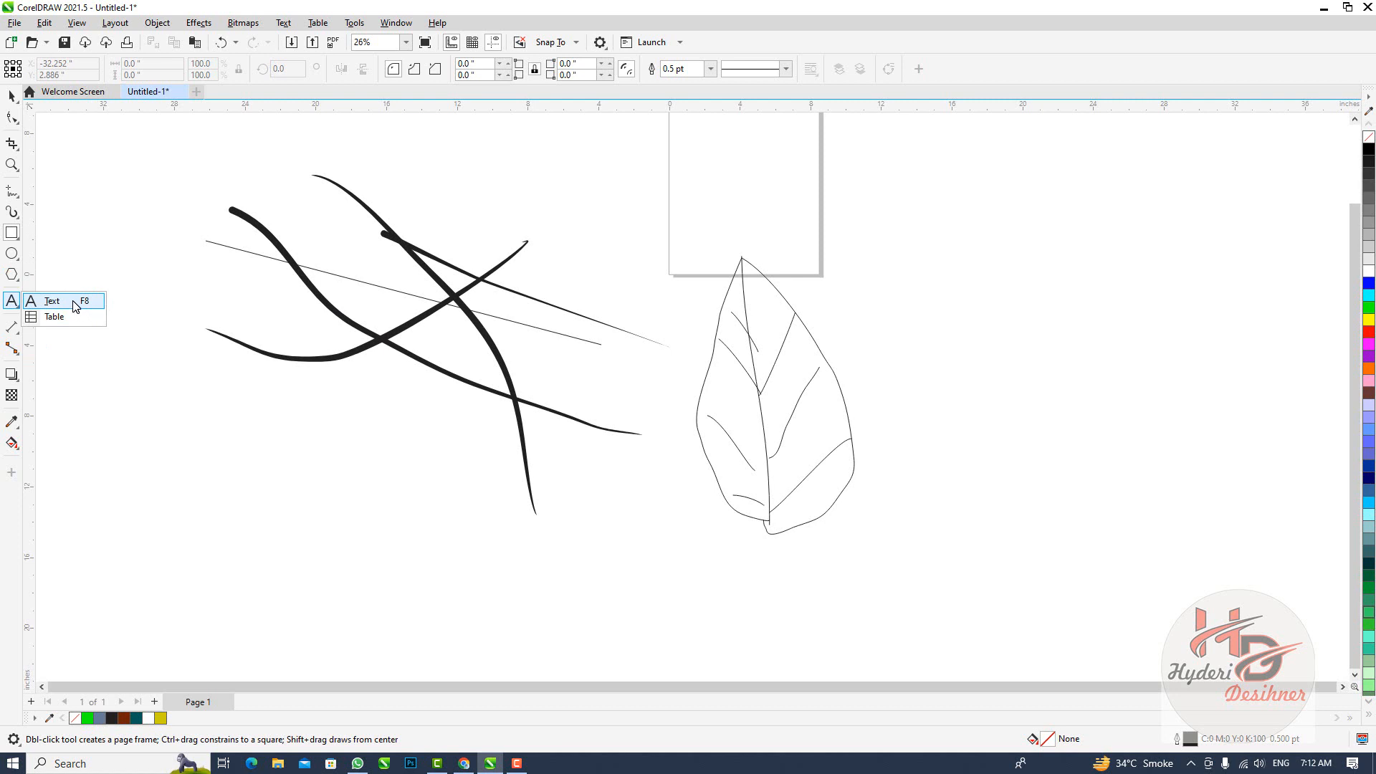
pyautogui.click(75, 306)
pyautogui.moveTo(222, 242); pyautogui.dragTo(261, 365)
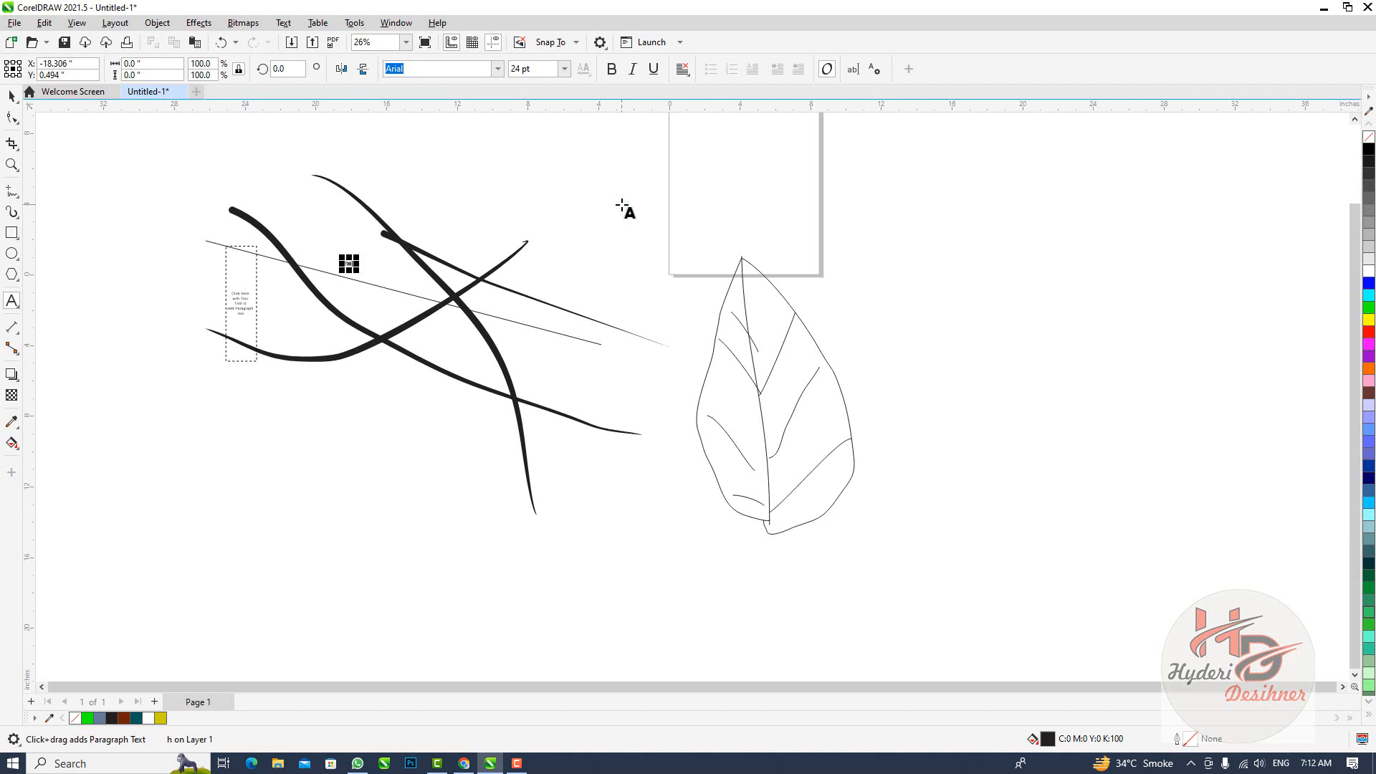
pyautogui.click(346, 263)
pyautogui.hotkey('ctrl', 'z')
pyautogui.click(564, 69)
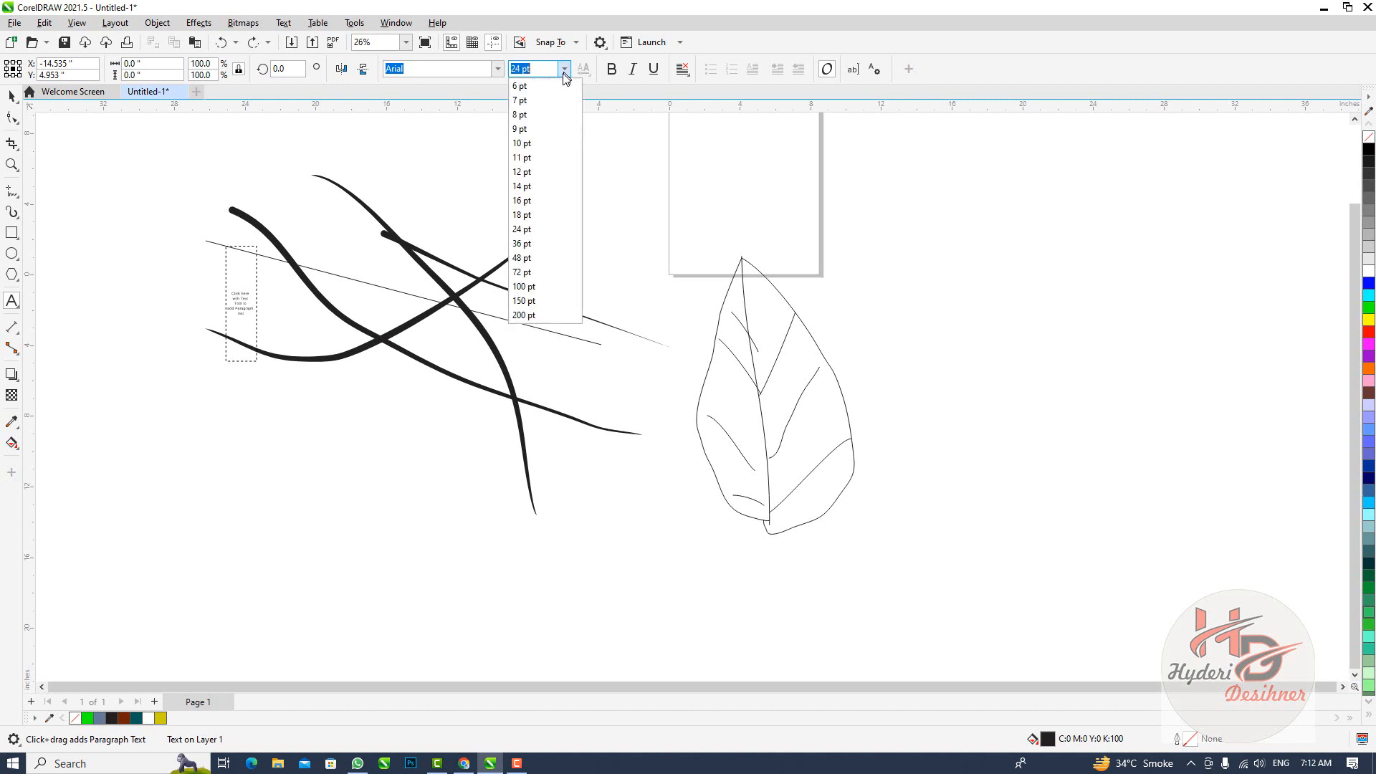
pyautogui.click(545, 301)
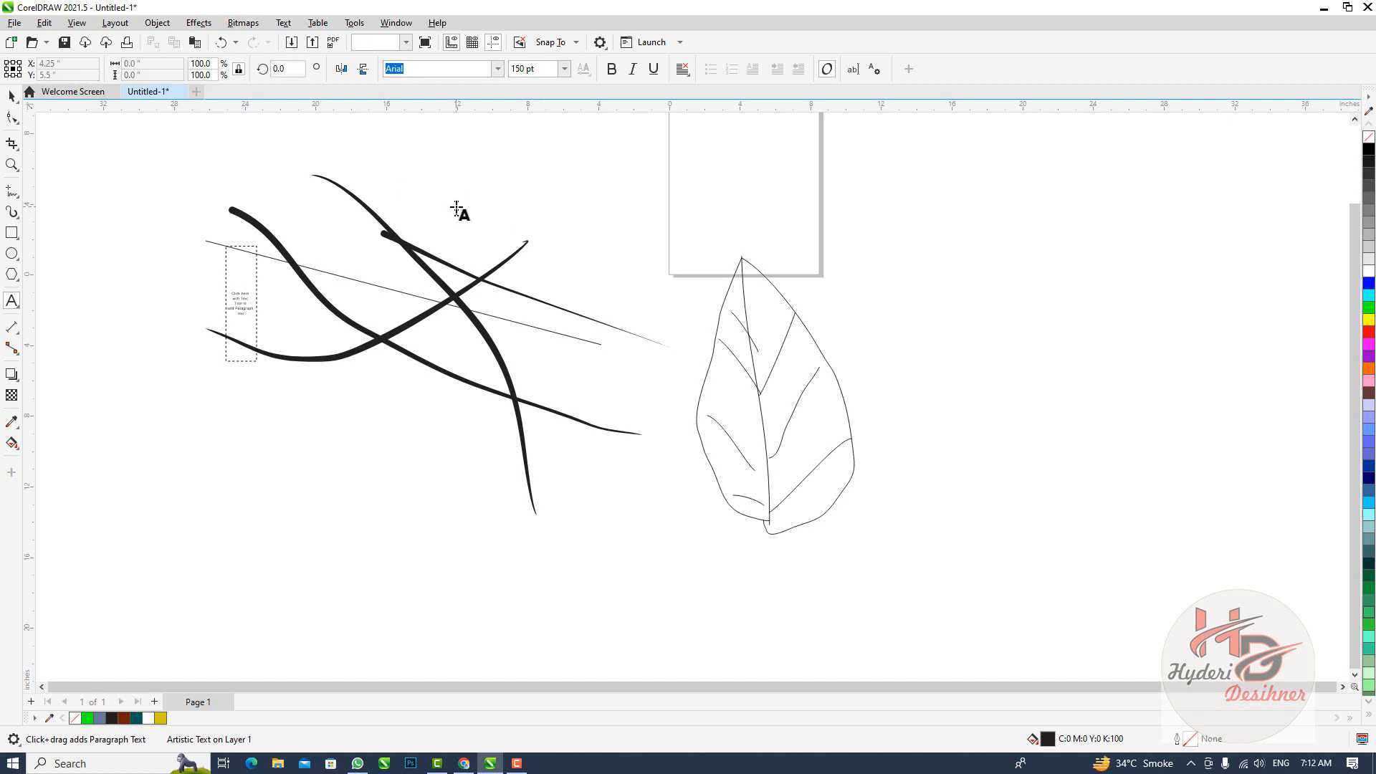
pyautogui.hotkey('ctrl', 'z')
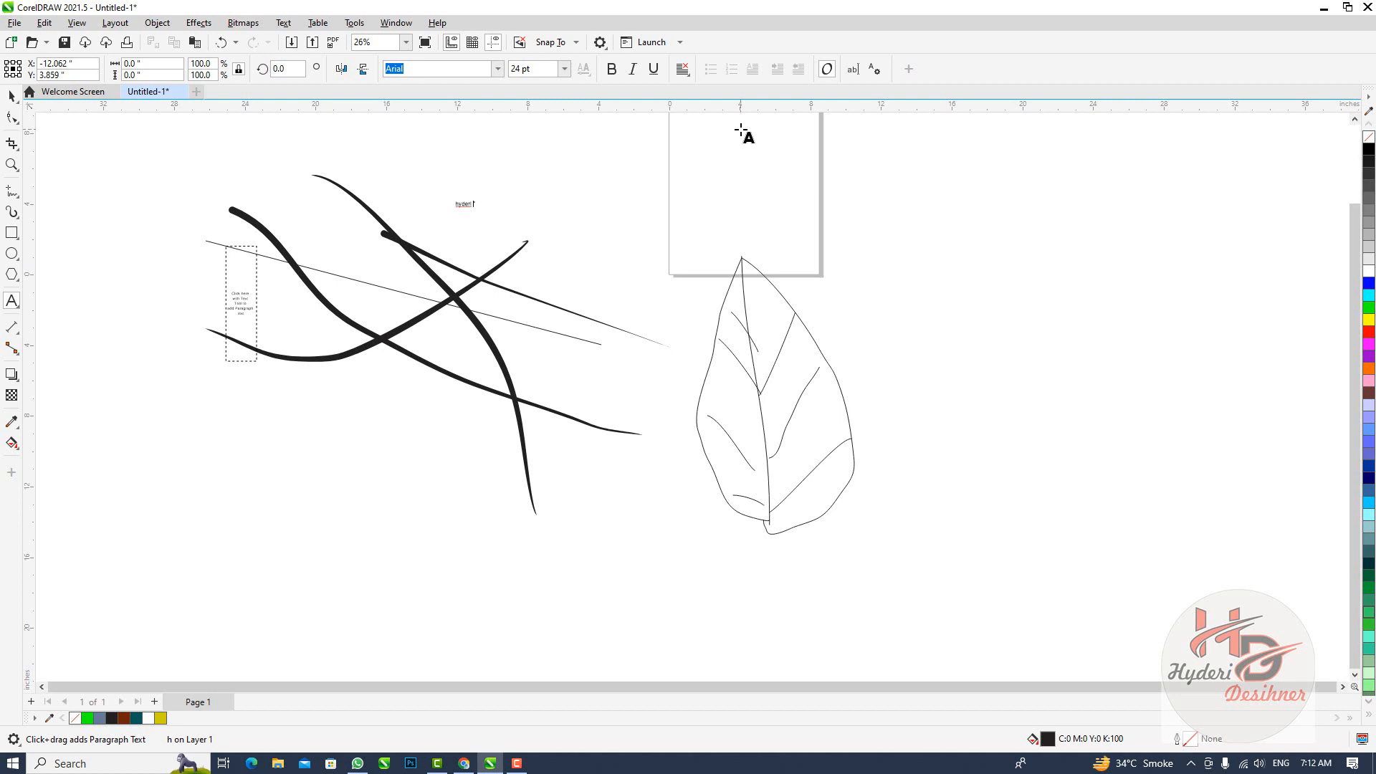
# Set the font size of the small one-word artistic text above the strokes to 100 pt
pyautogui.click(467, 206)
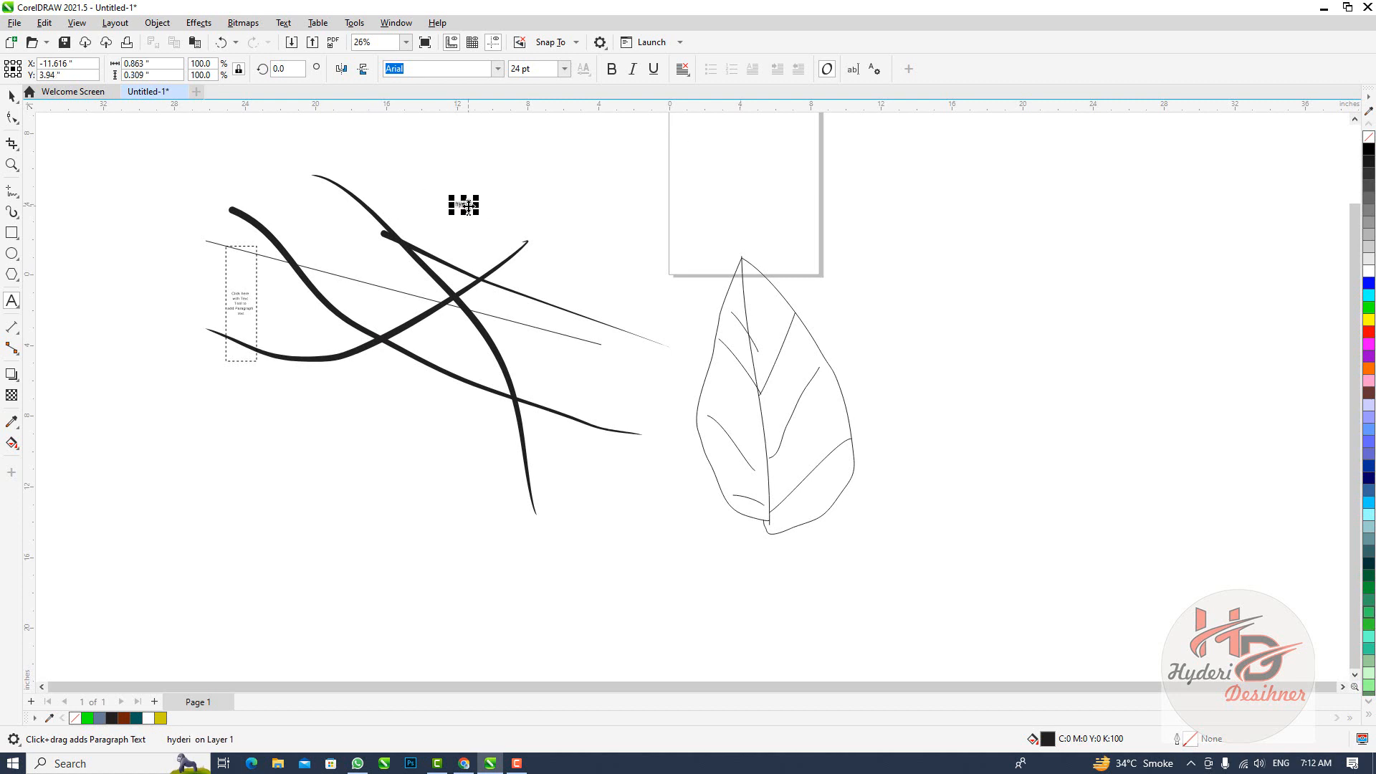
pyautogui.click(563, 69)
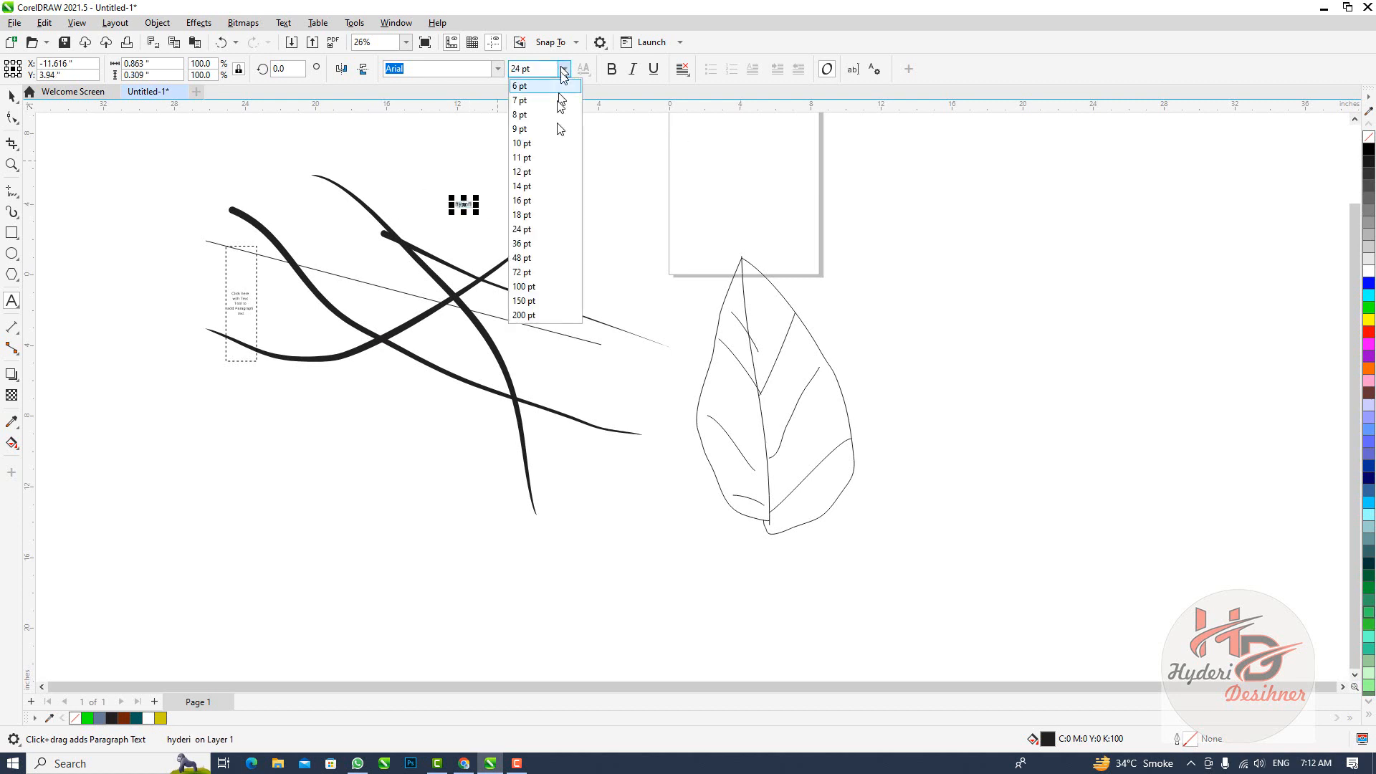
pyautogui.click(520, 288)
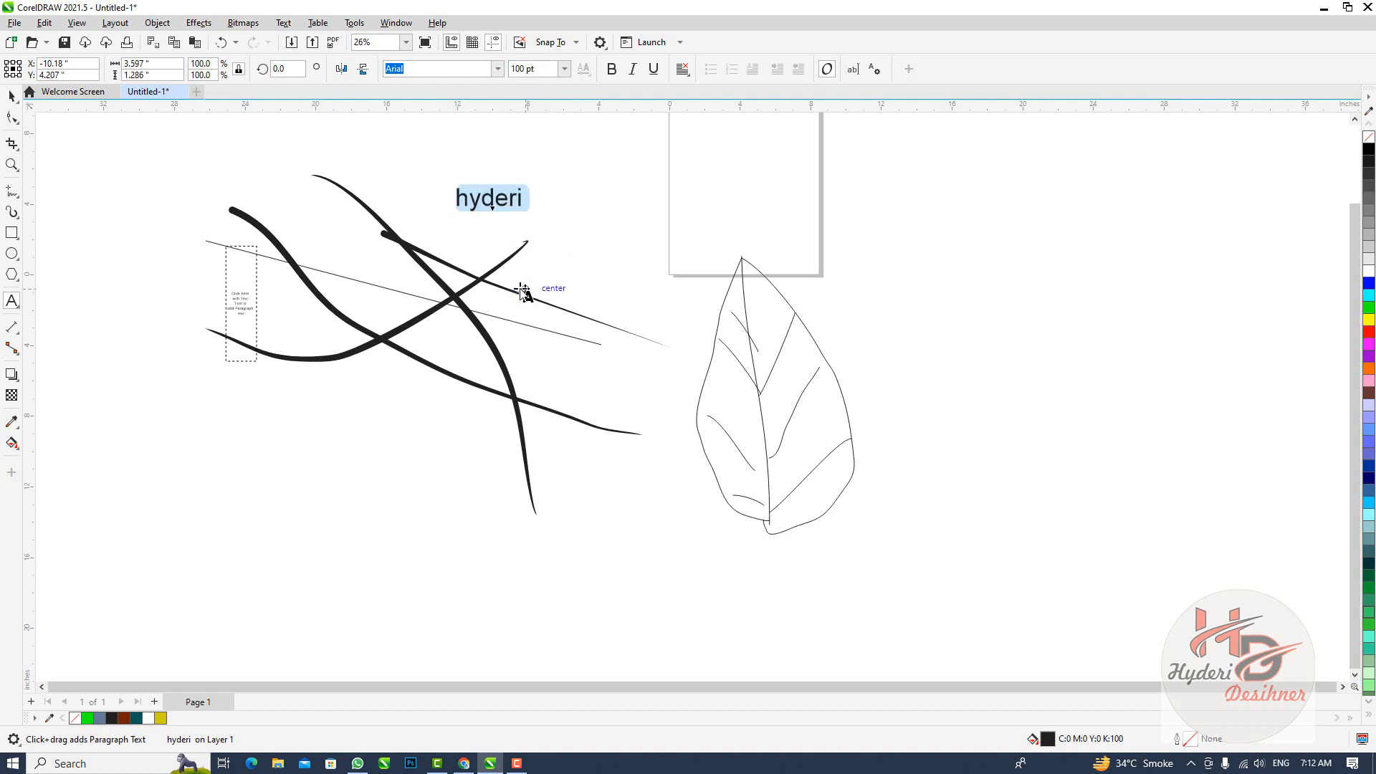
# Change the font of the one-word artistic text above the strokes to Brush Script MT
pyautogui.click(494, 70)
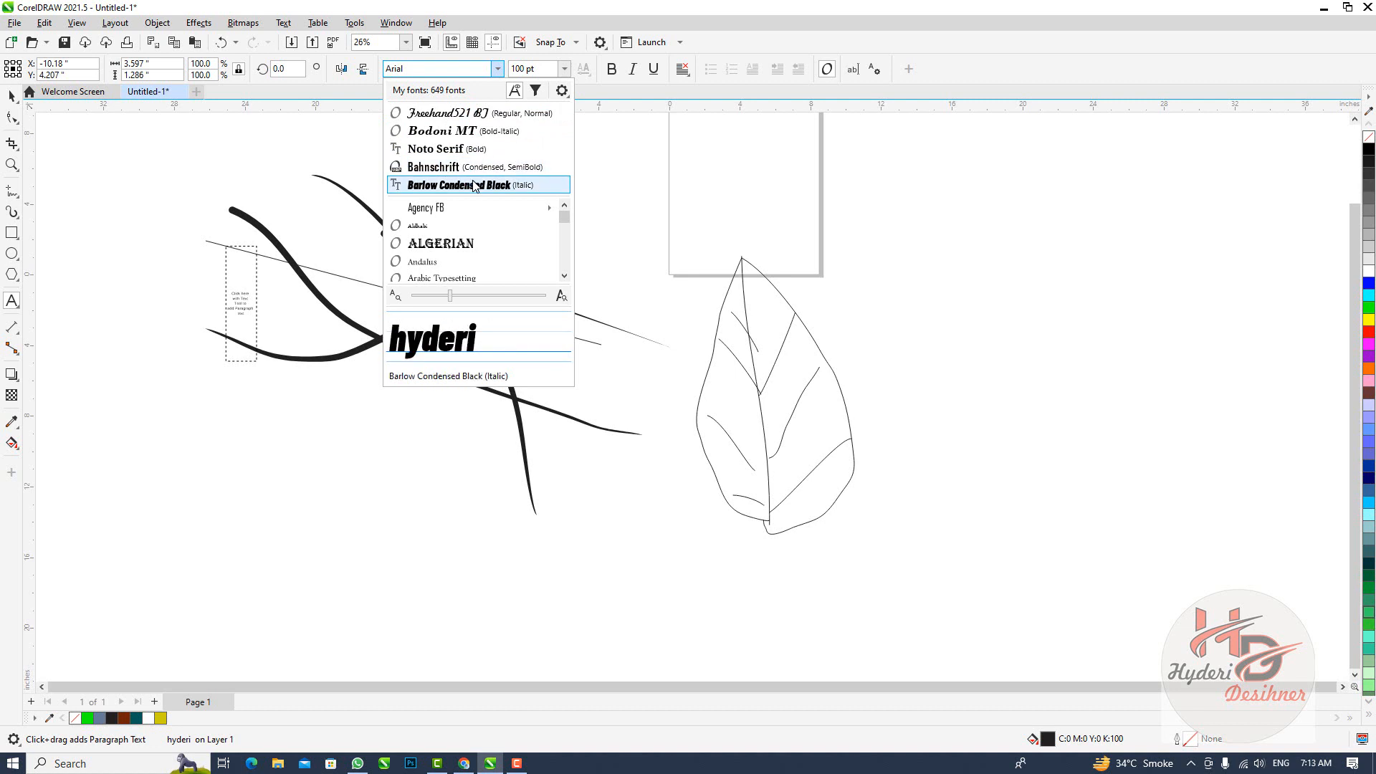
pyautogui.moveTo(459, 205)
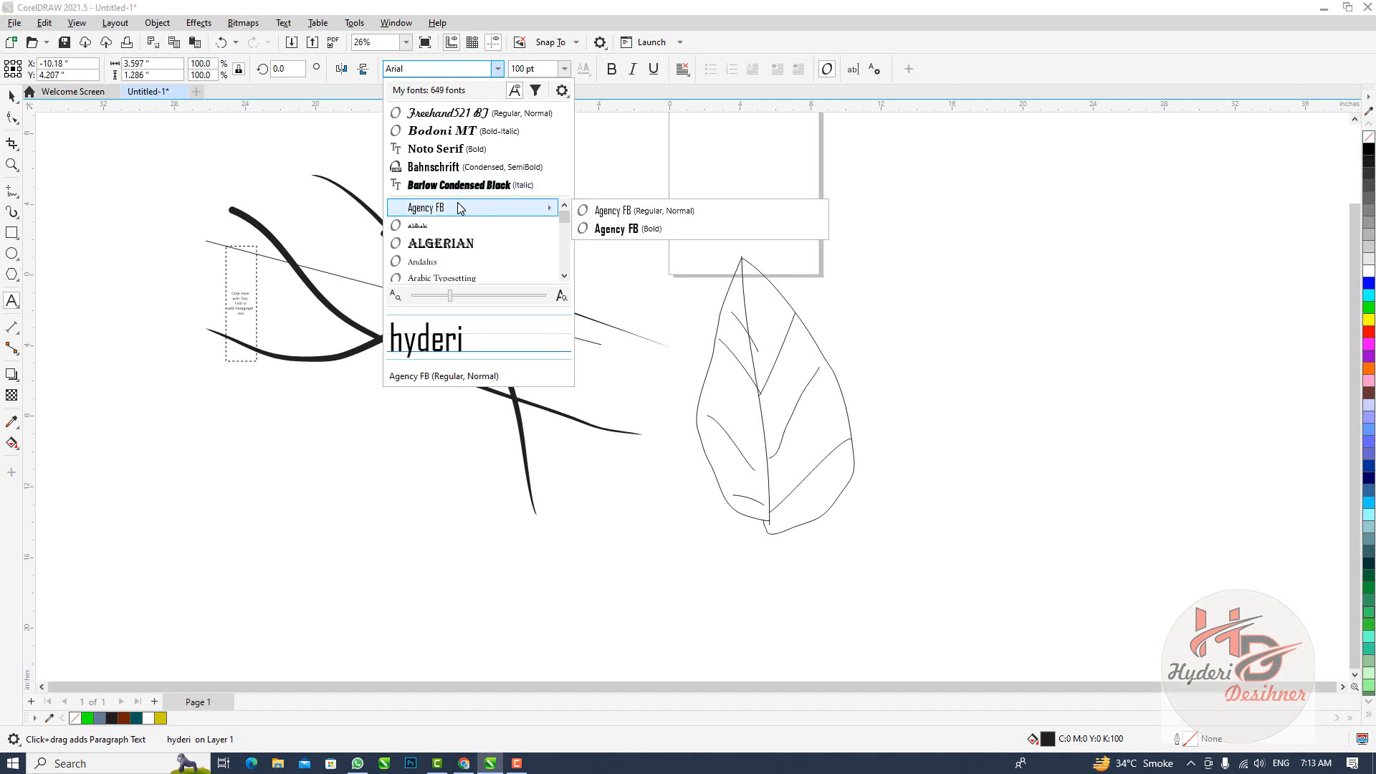
pyautogui.scroll(-2, 458, 202)
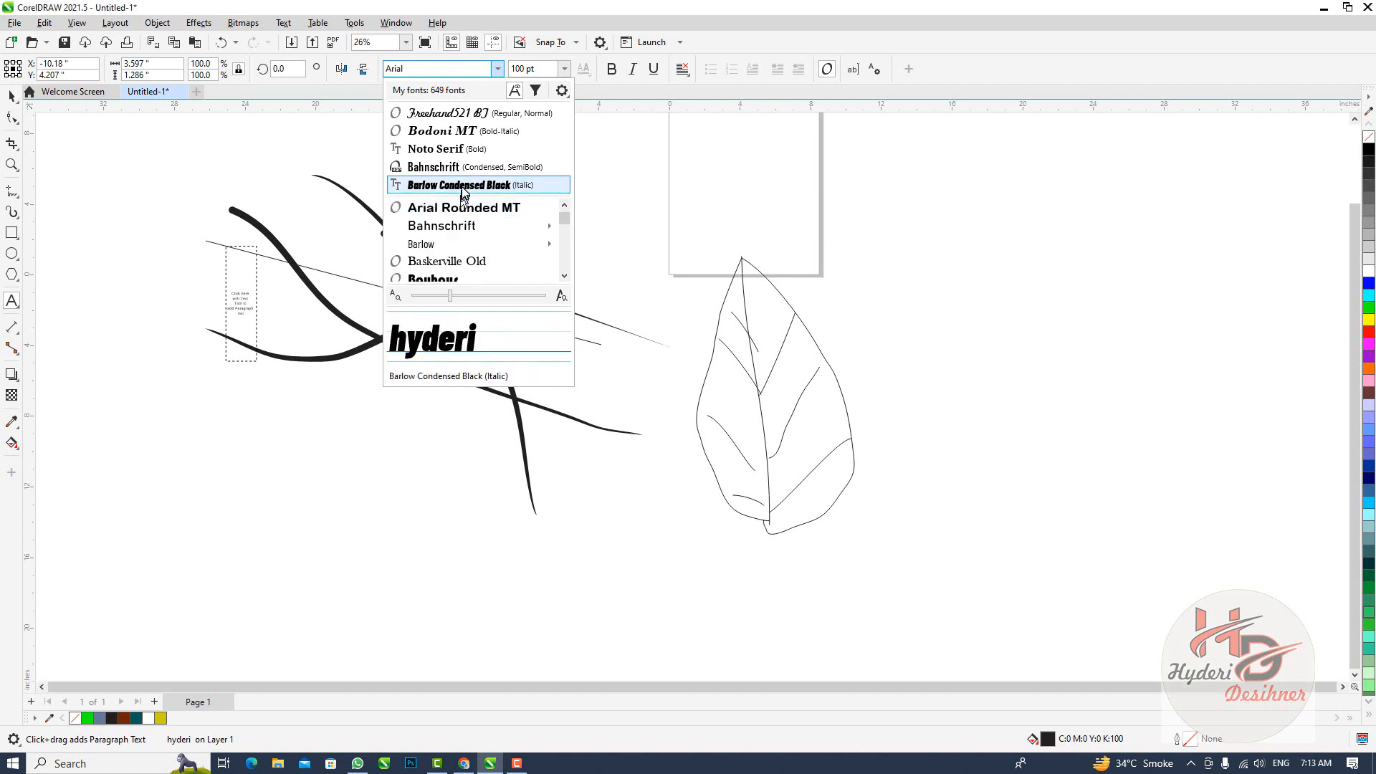
pyautogui.click(467, 154)
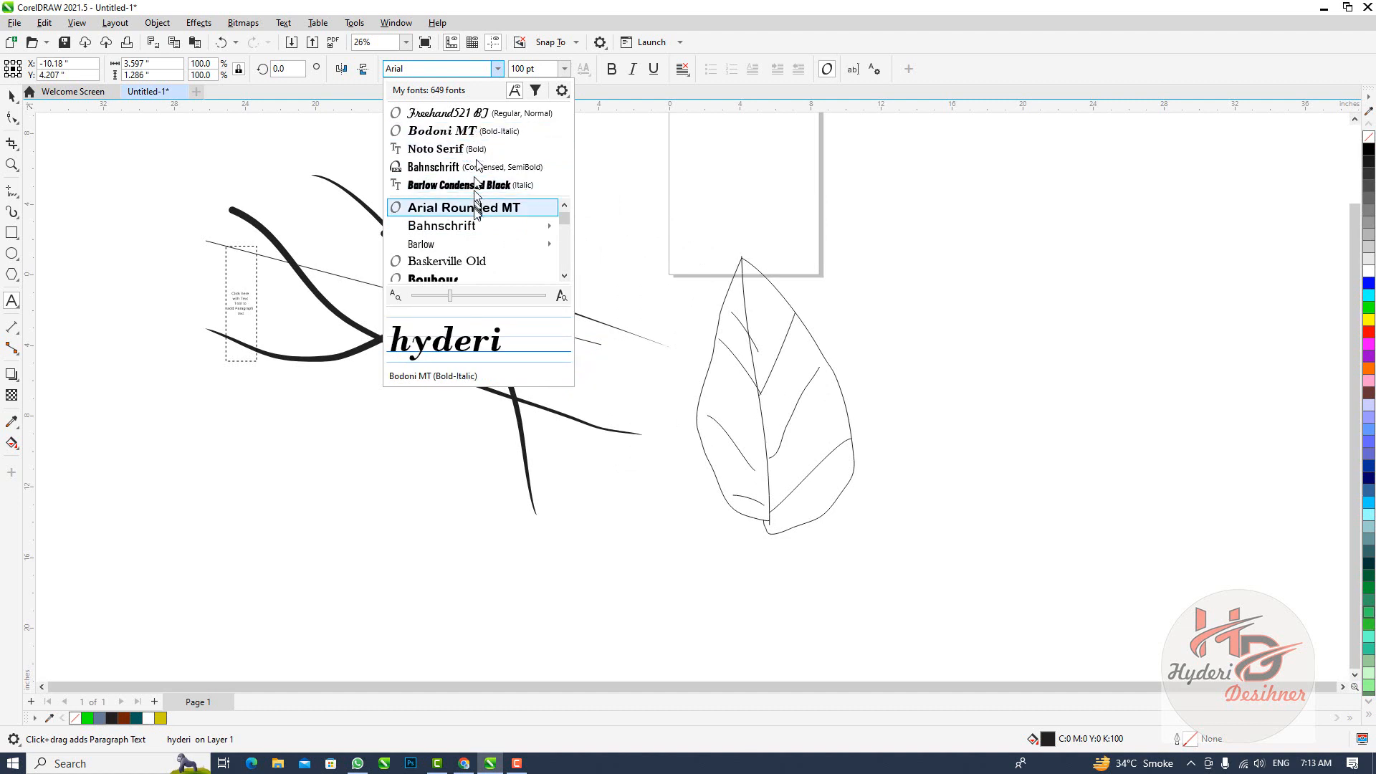
pyautogui.scroll(-1, 469, 243)
pyautogui.scroll(-1, 468, 244)
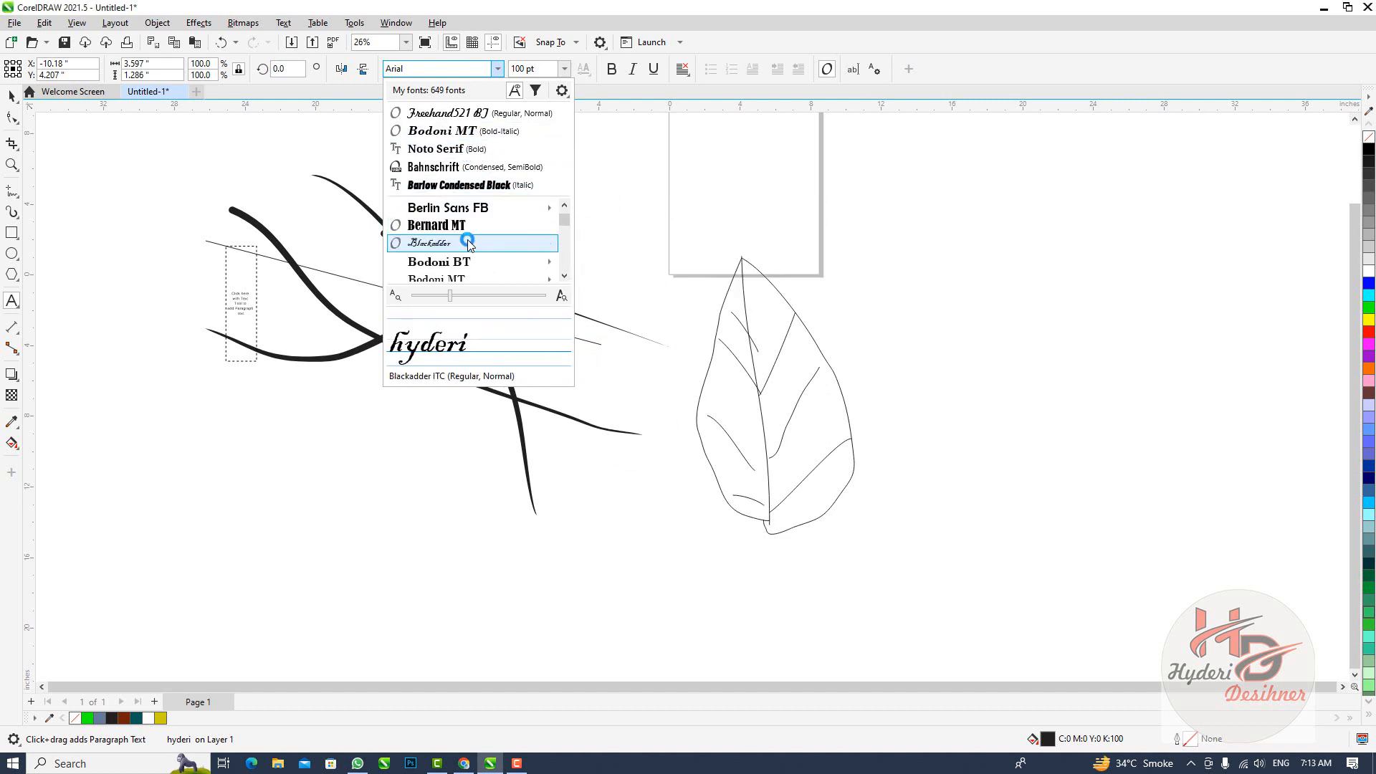
pyautogui.scroll(-3, 468, 243)
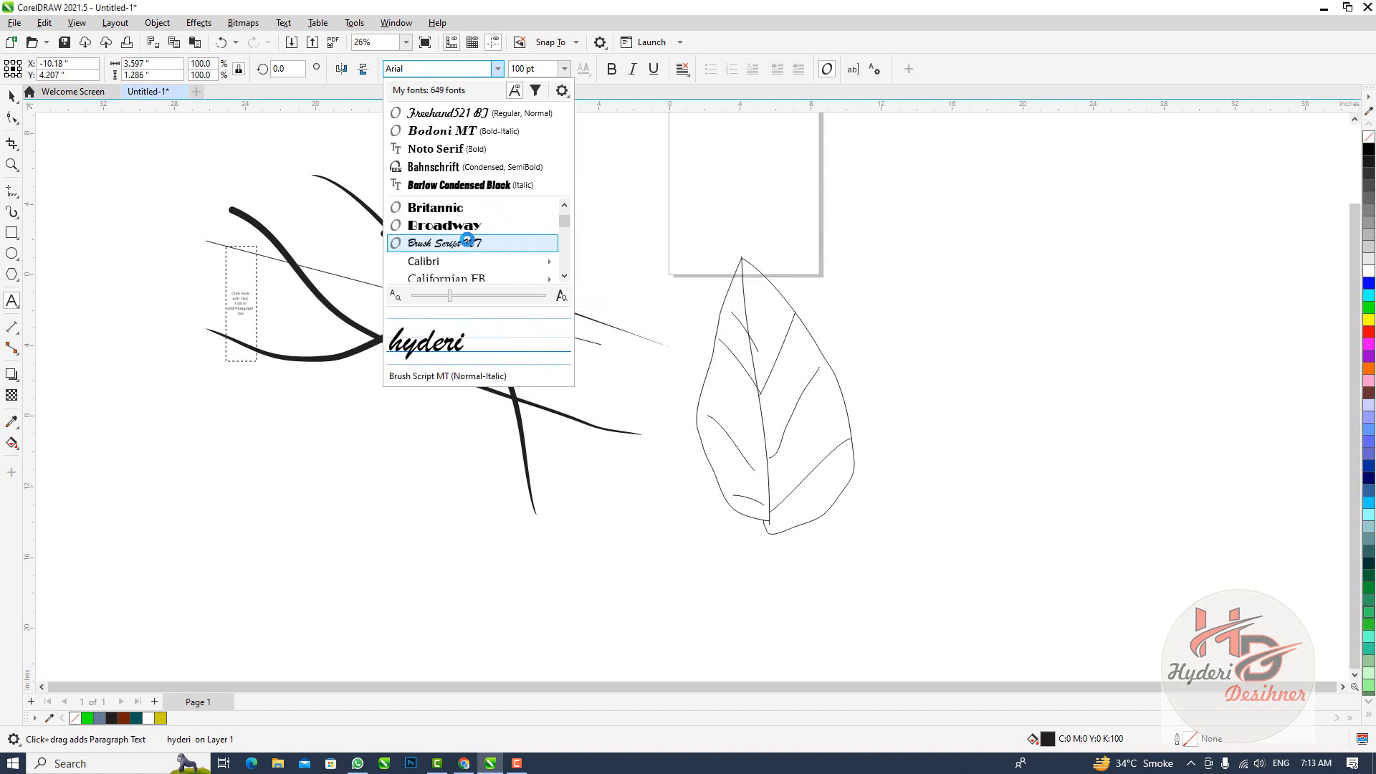
pyautogui.click(467, 243)
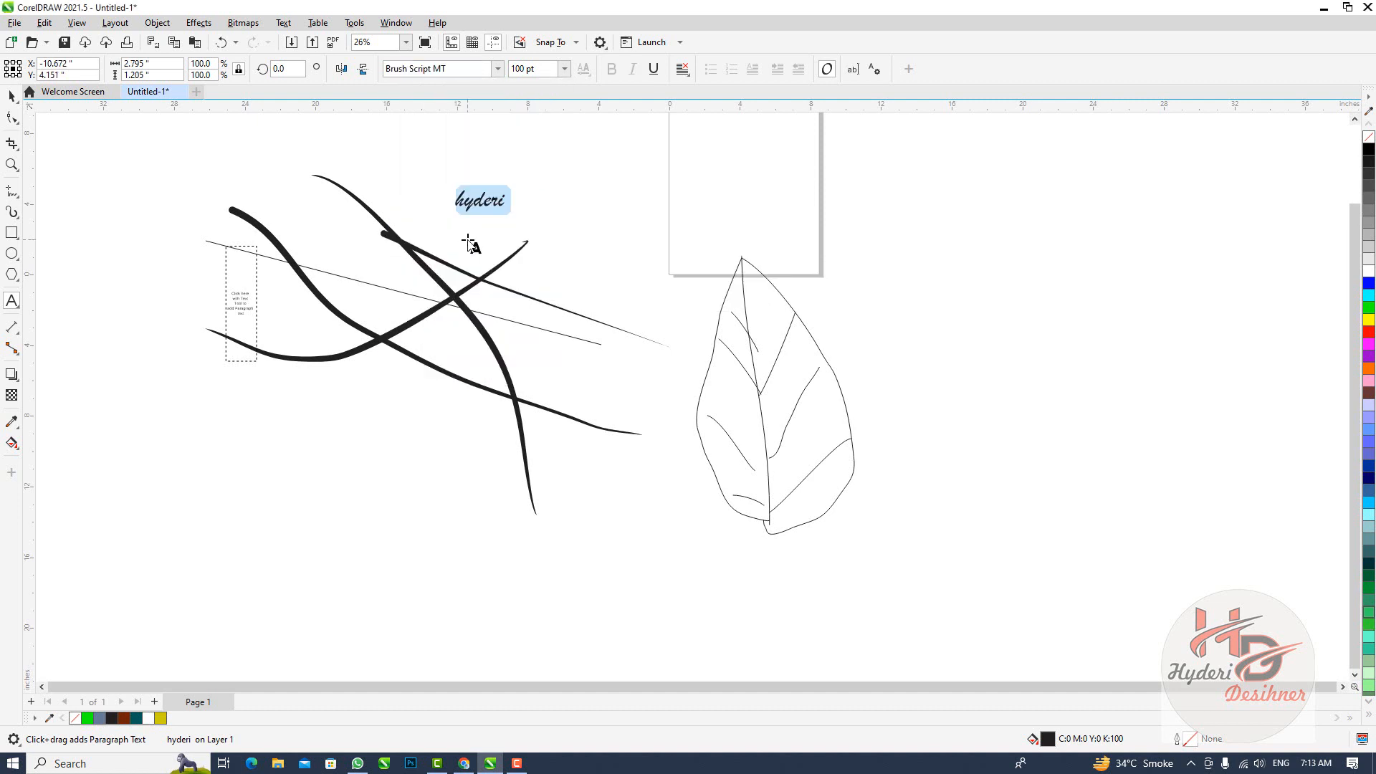
# Enlarge the one-word artistic text to 200 pt and finish editing it
pyautogui.click(564, 69)
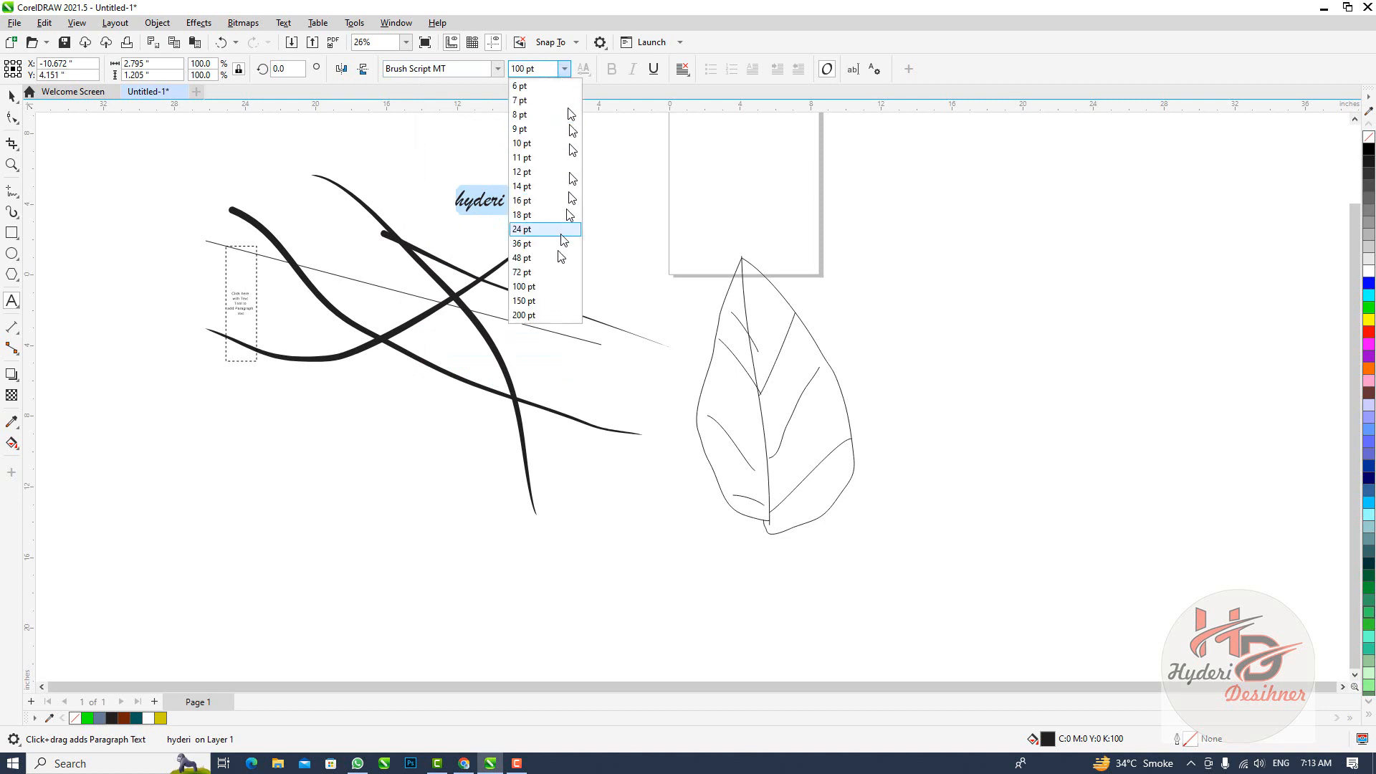
pyautogui.click(548, 318)
pyautogui.click(383, 208)
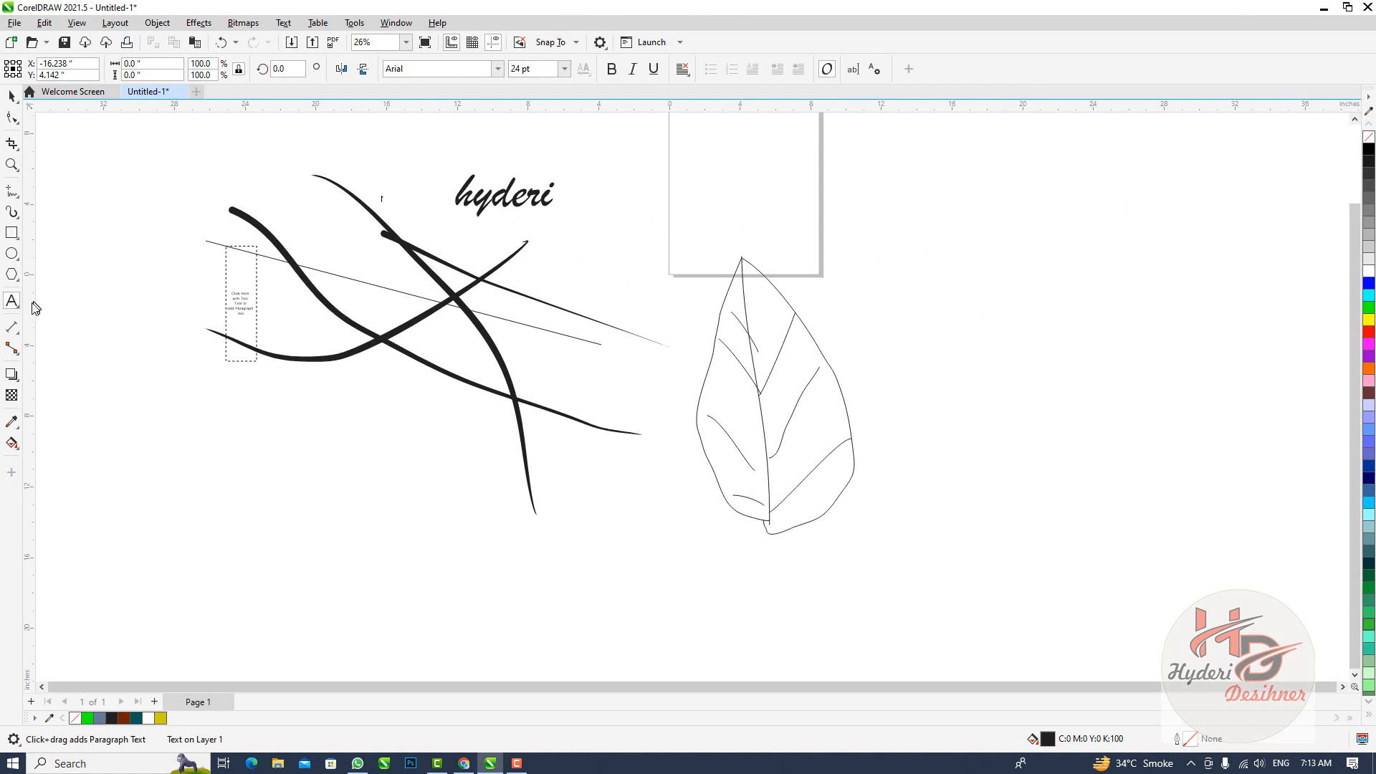
pyautogui.click(19, 331)
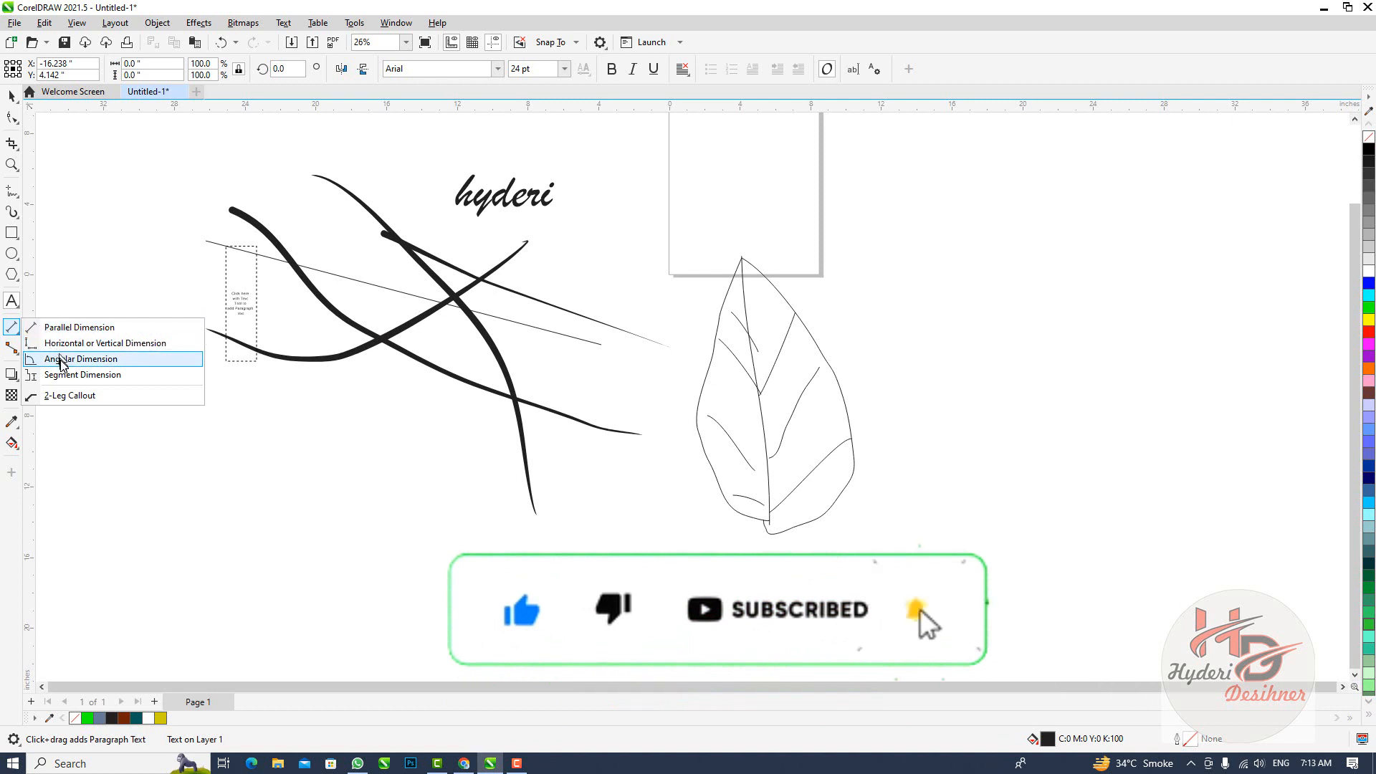
pyautogui.click(83, 415)
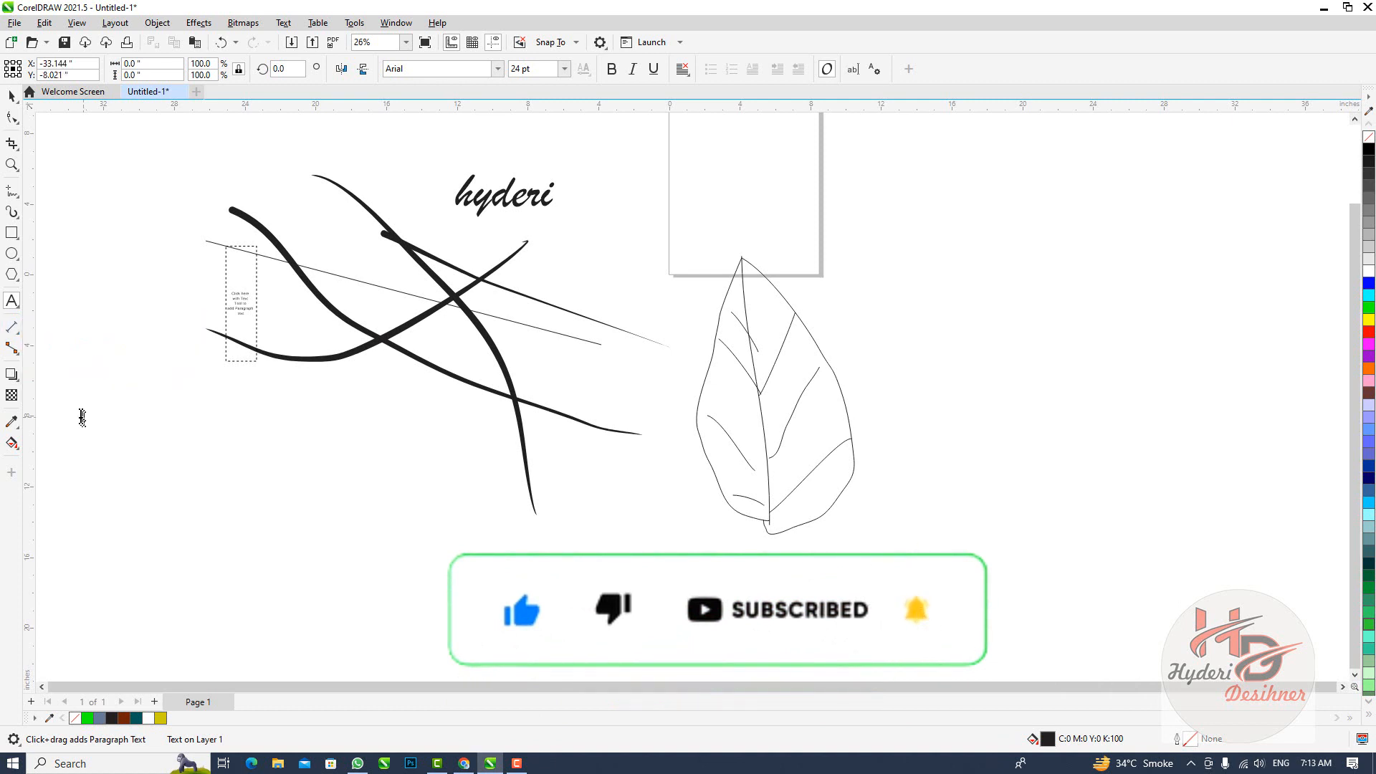
# Draw four 0.5 pt straight connector lines across and below the paragraph text frame with the Connector tool
pyautogui.click(17, 356)
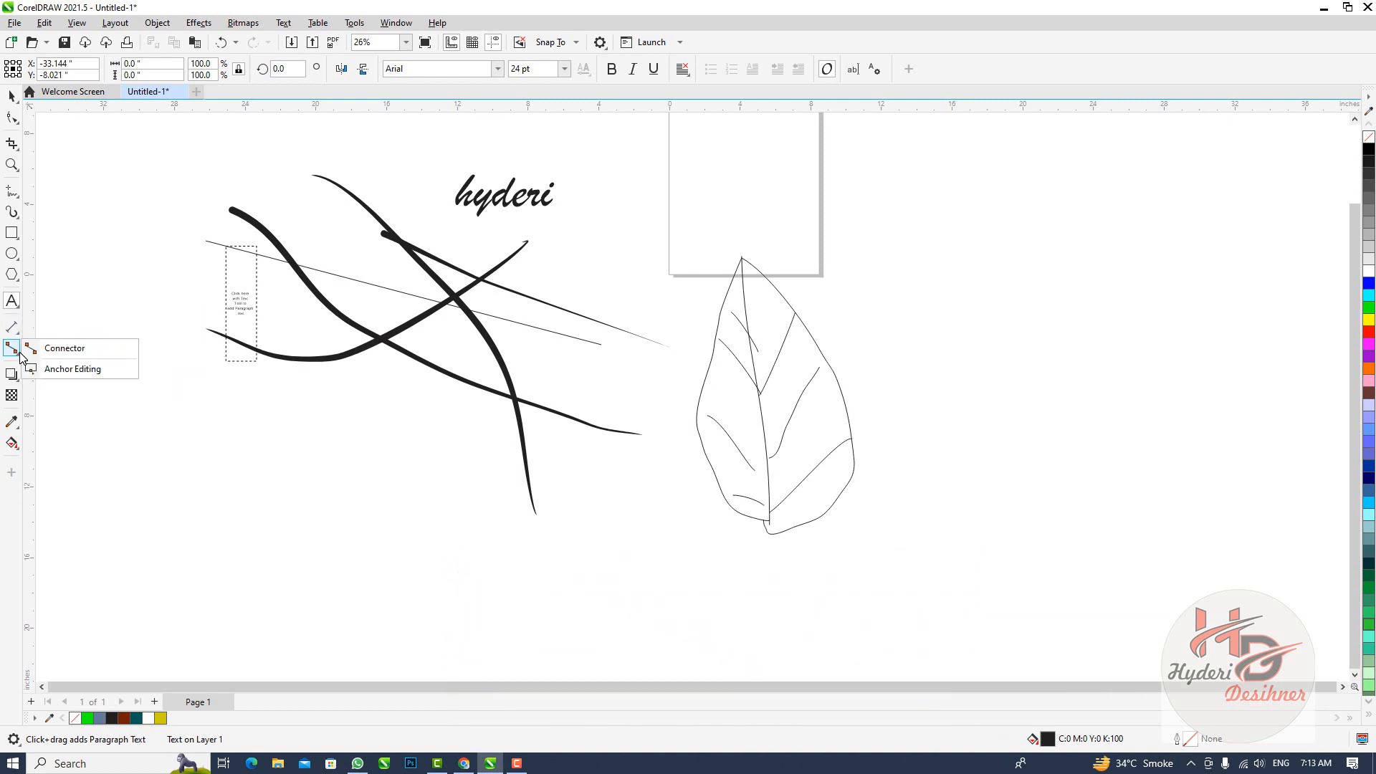
pyautogui.click(65, 351)
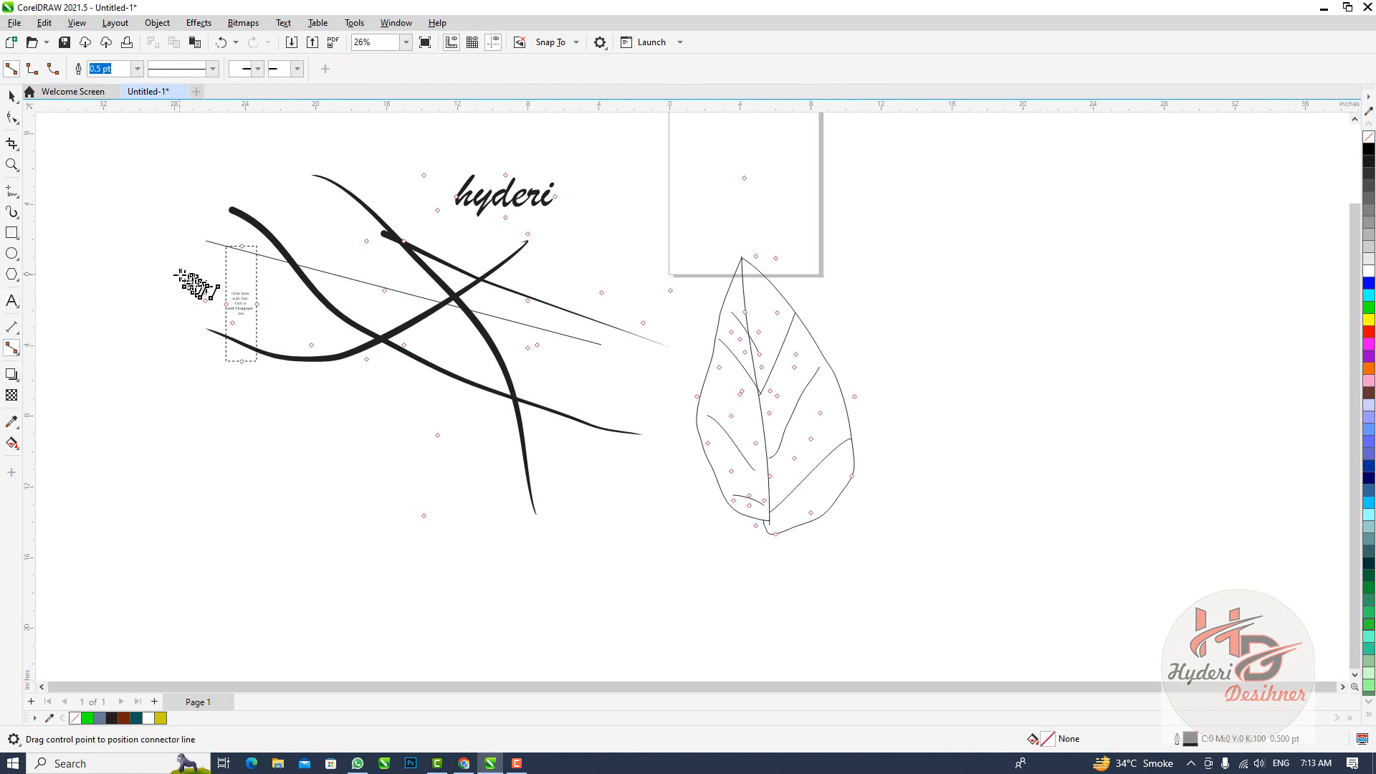
pyautogui.moveTo(180, 273)
pyautogui.mouseDown()
pyautogui.moveTo(288, 360)
pyautogui.moveTo(289, 428)
pyautogui.mouseUp()
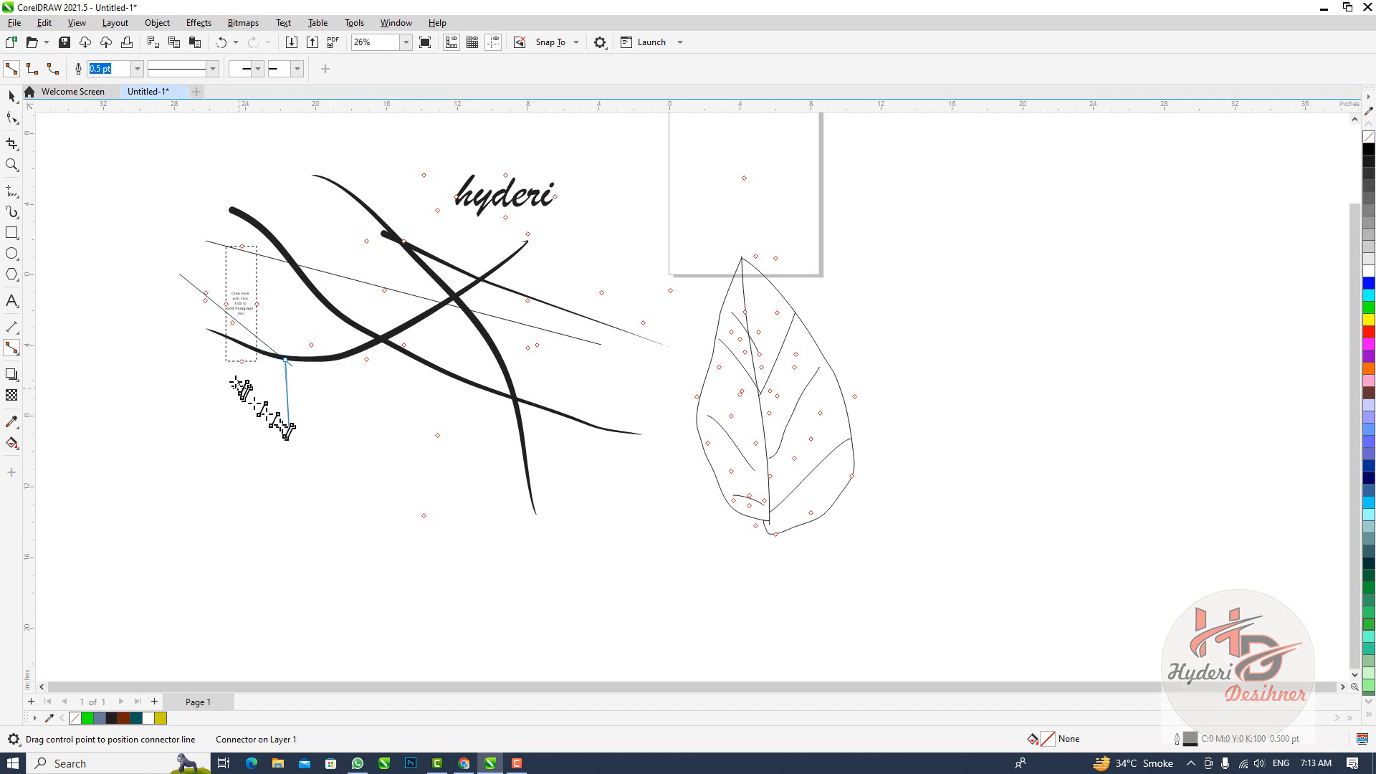
pyautogui.moveTo(228, 369); pyautogui.dragTo(257, 458)
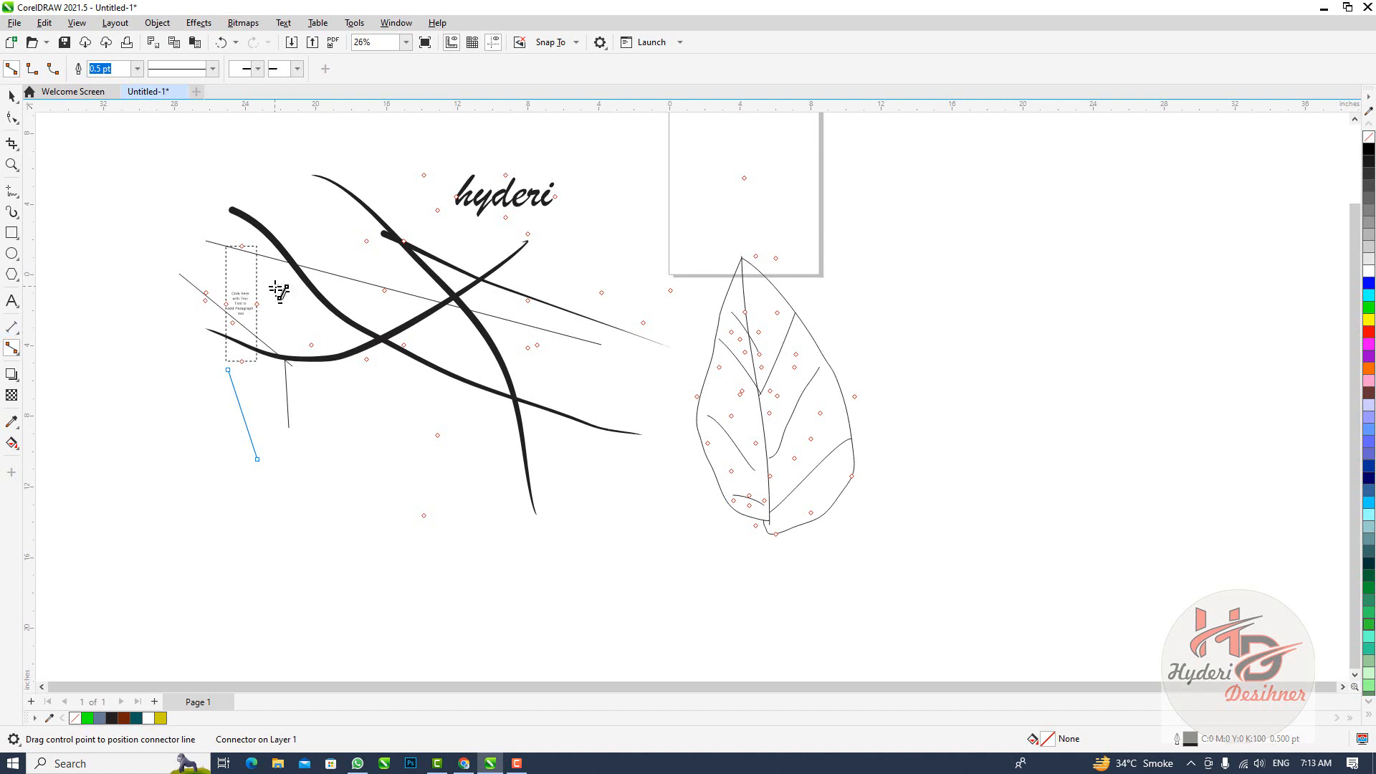
pyautogui.moveTo(237, 393); pyautogui.dragTo(211, 415)
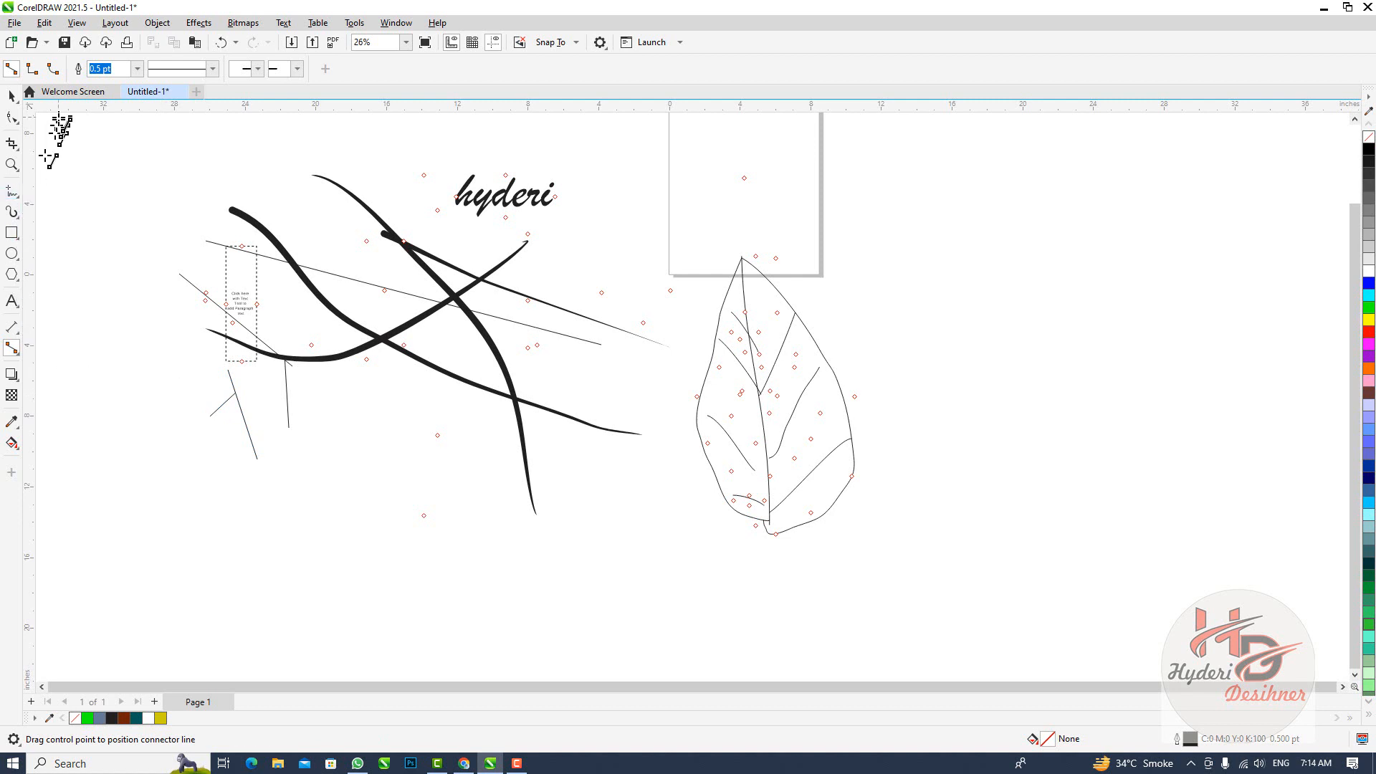
# Apply a flat drop shadow below the one-word artistic text, offset about -0.472 by -2.302 inches
pyautogui.click(18, 378)
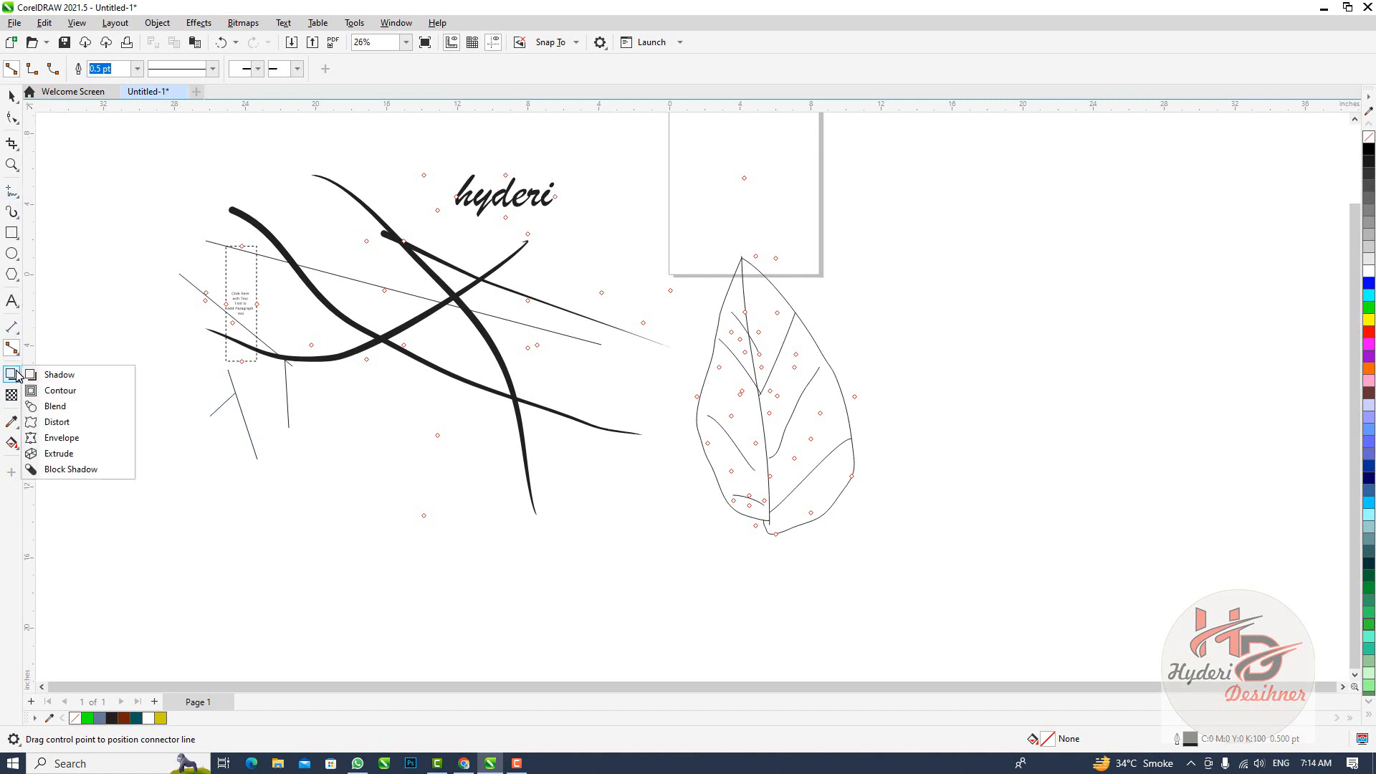
pyautogui.click(49, 375)
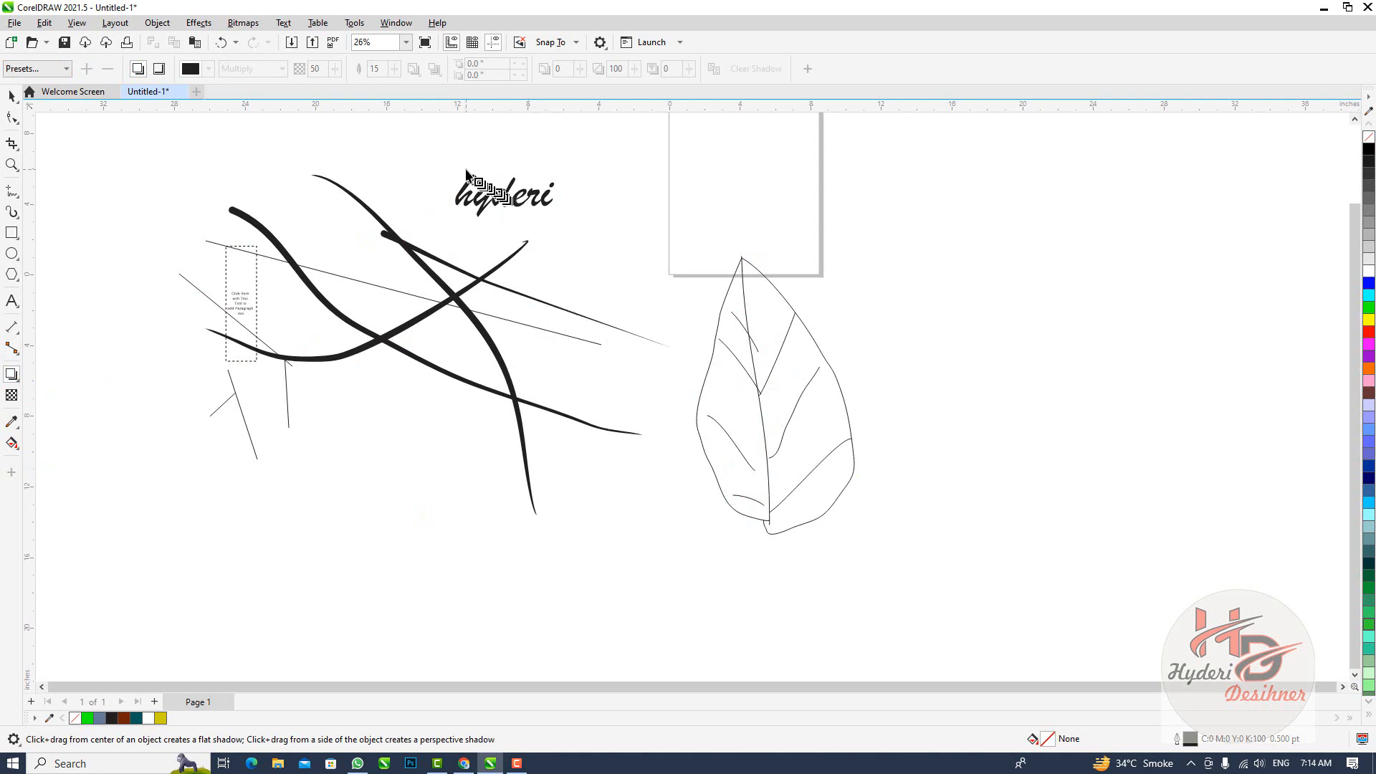
pyautogui.click(468, 202)
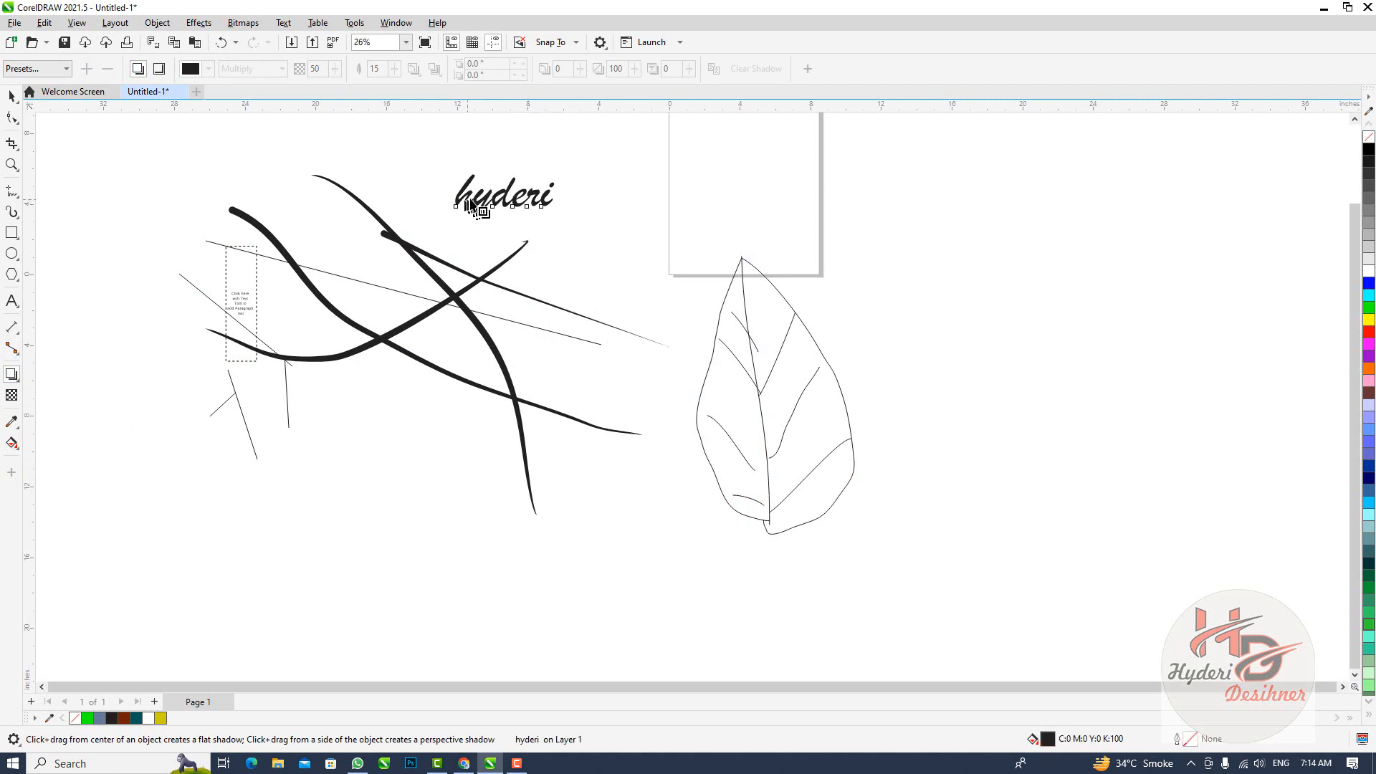
pyautogui.moveTo(489, 191); pyautogui.dragTo(493, 258)
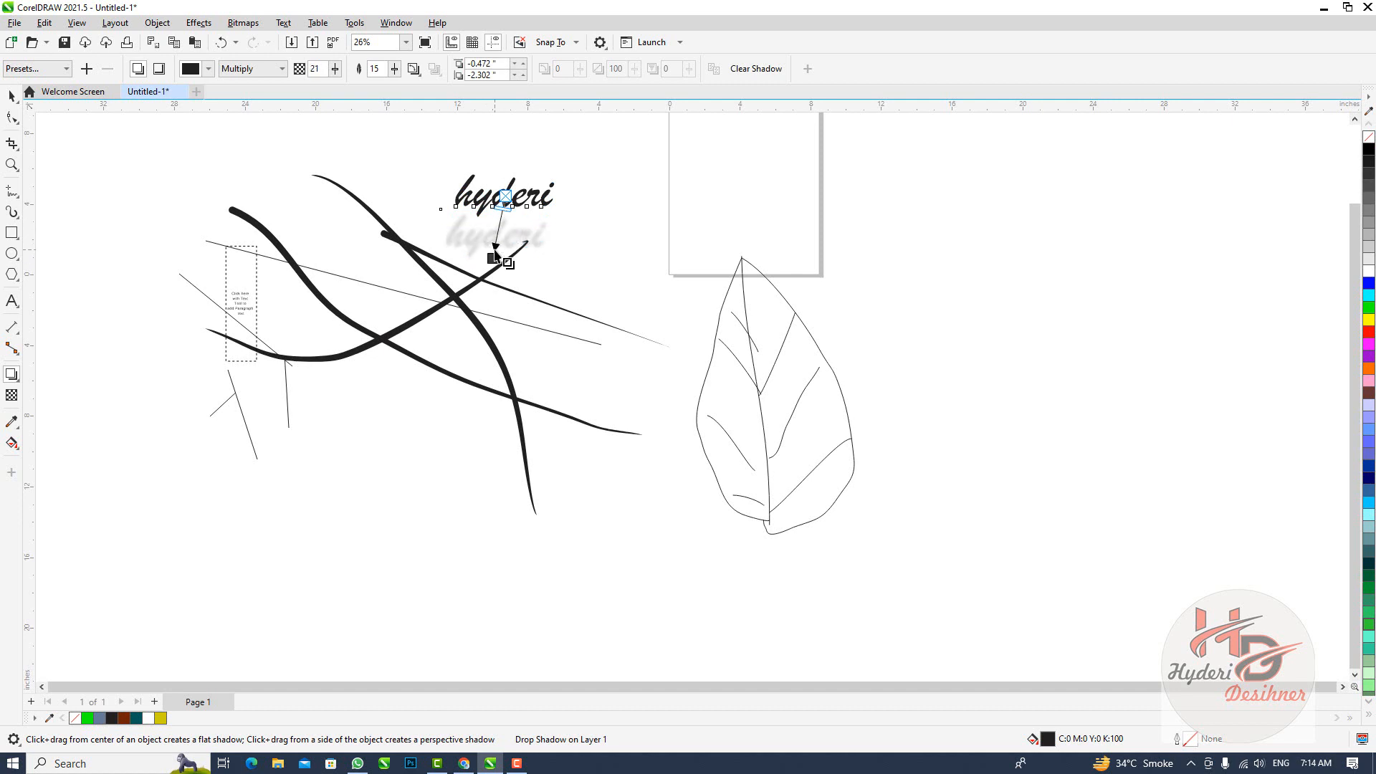
# Turn the text's drop shadow into an upward perspective shadow at 90 degrees with a stretch of 120, and inspect it closely
pyautogui.moveTo(494, 254); pyautogui.dragTo(505, 166)
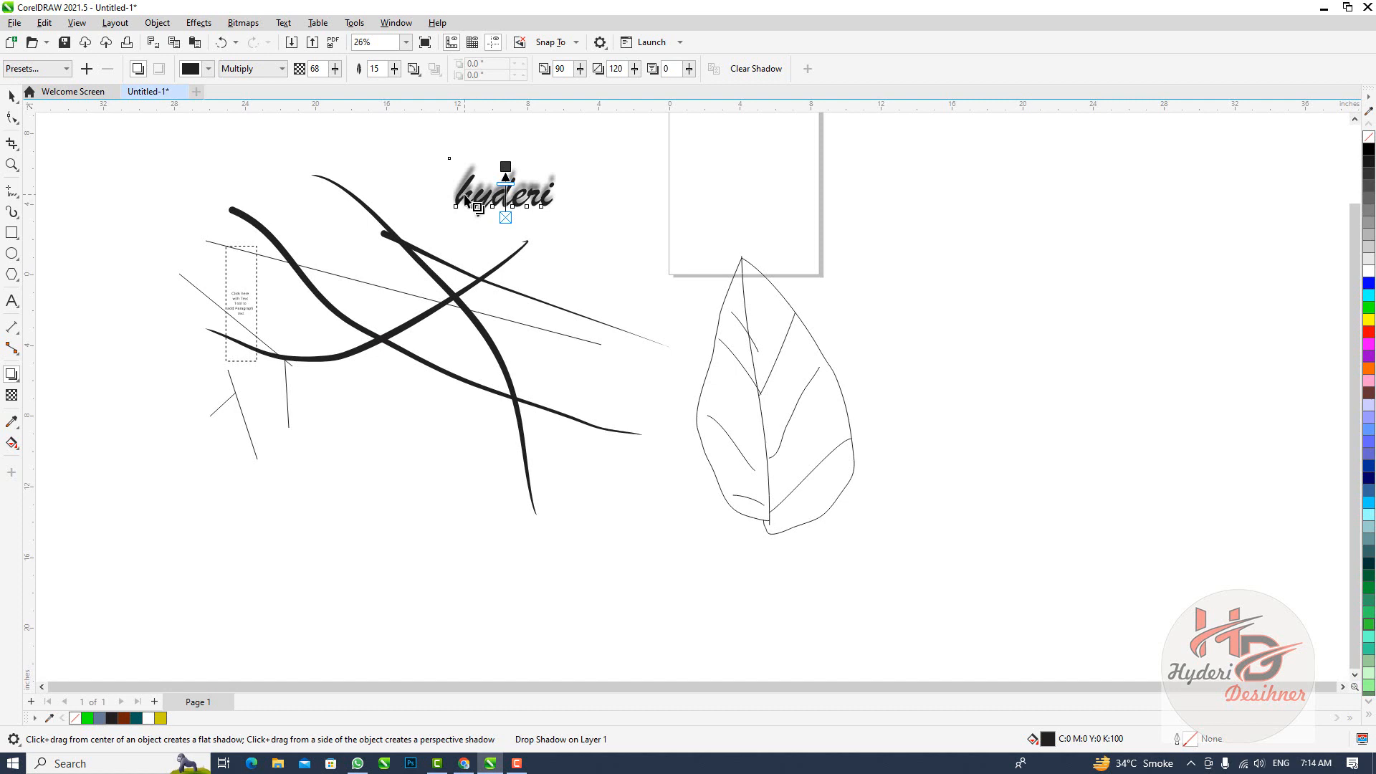
pyautogui.click(428, 183)
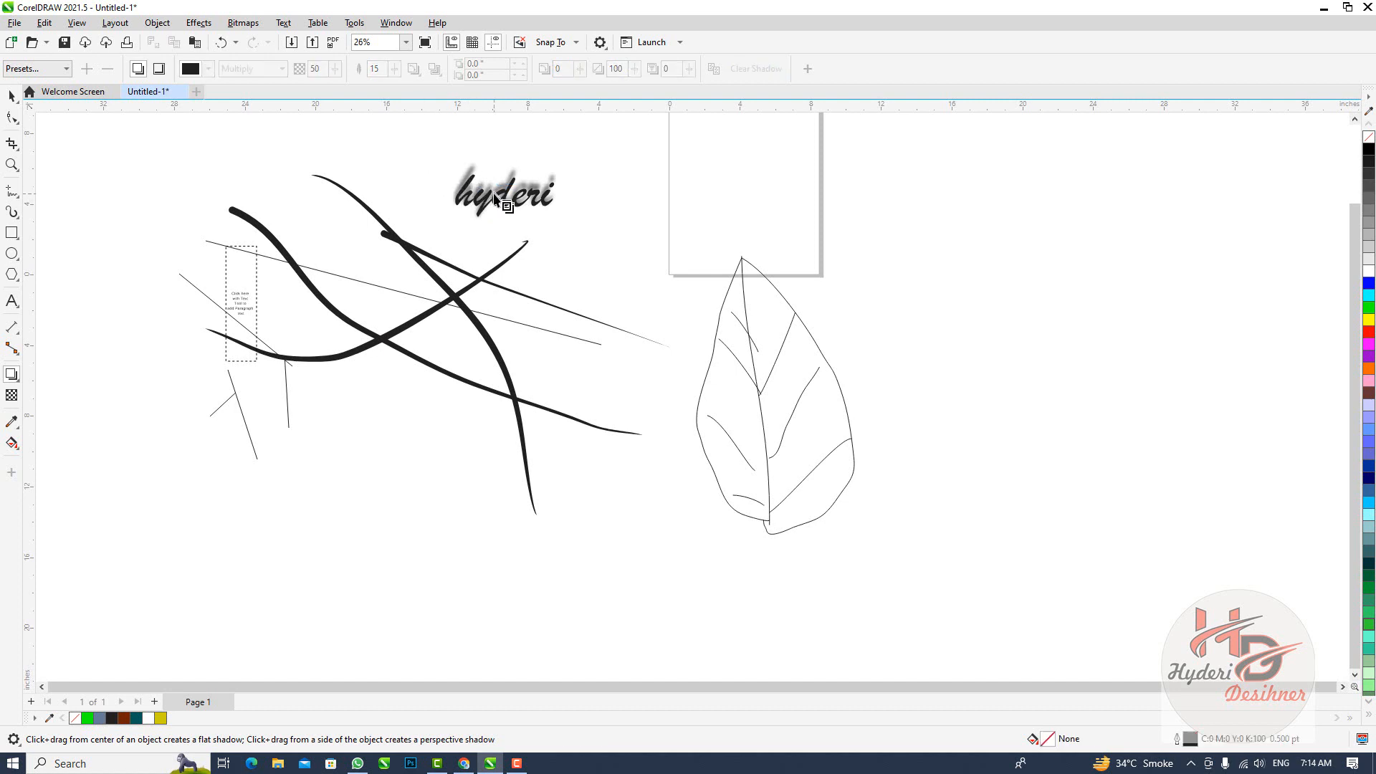
pyautogui.scroll(2, 504, 194)
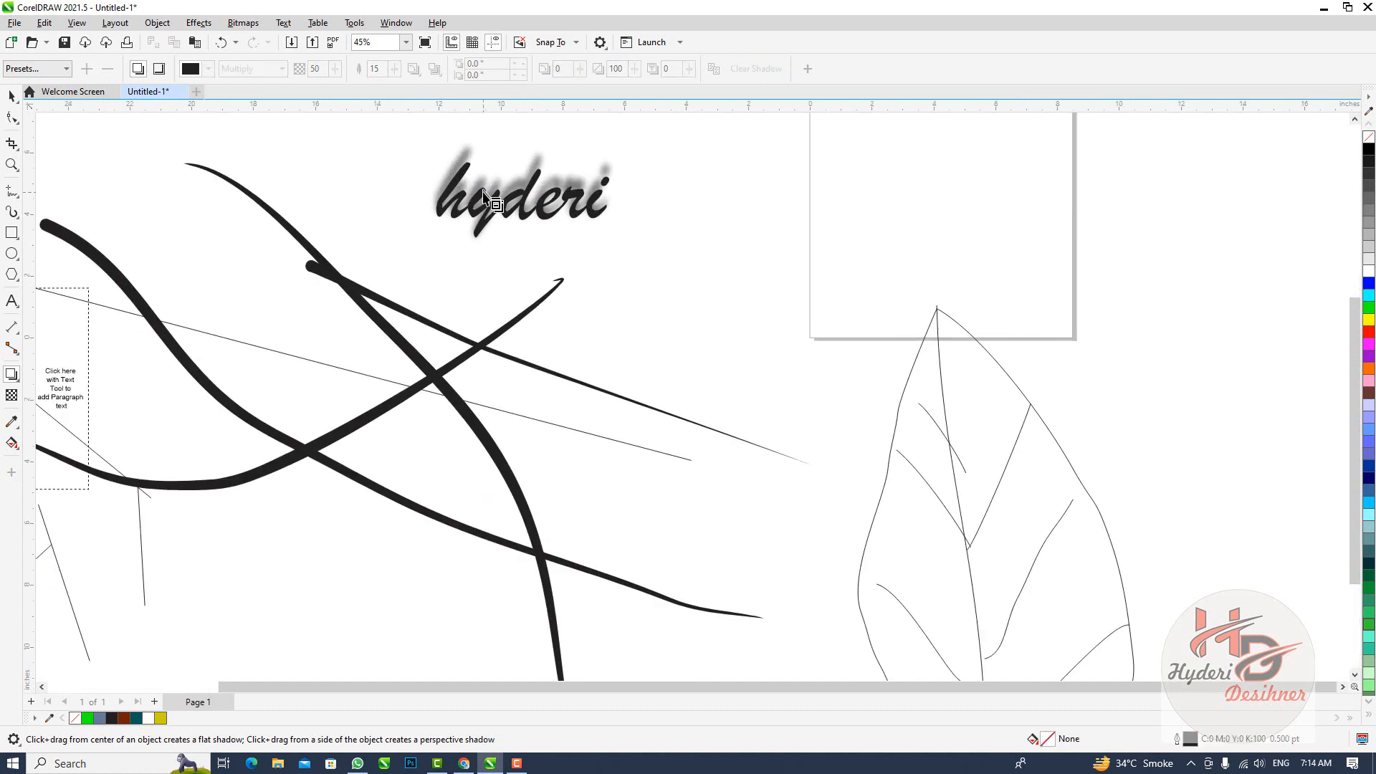
pyautogui.scroll(1, 483, 192)
pyautogui.scroll(-2, 344, 184)
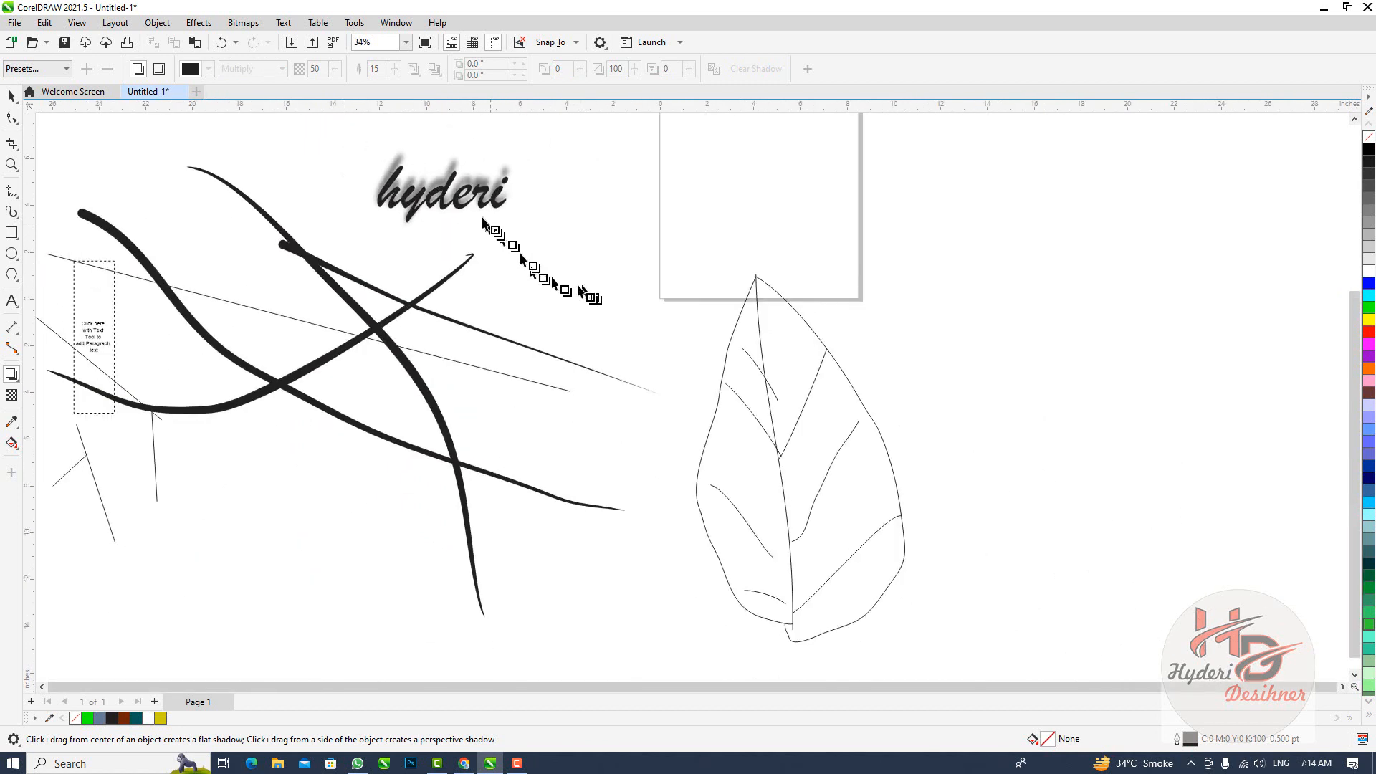
pyautogui.click(423, 222)
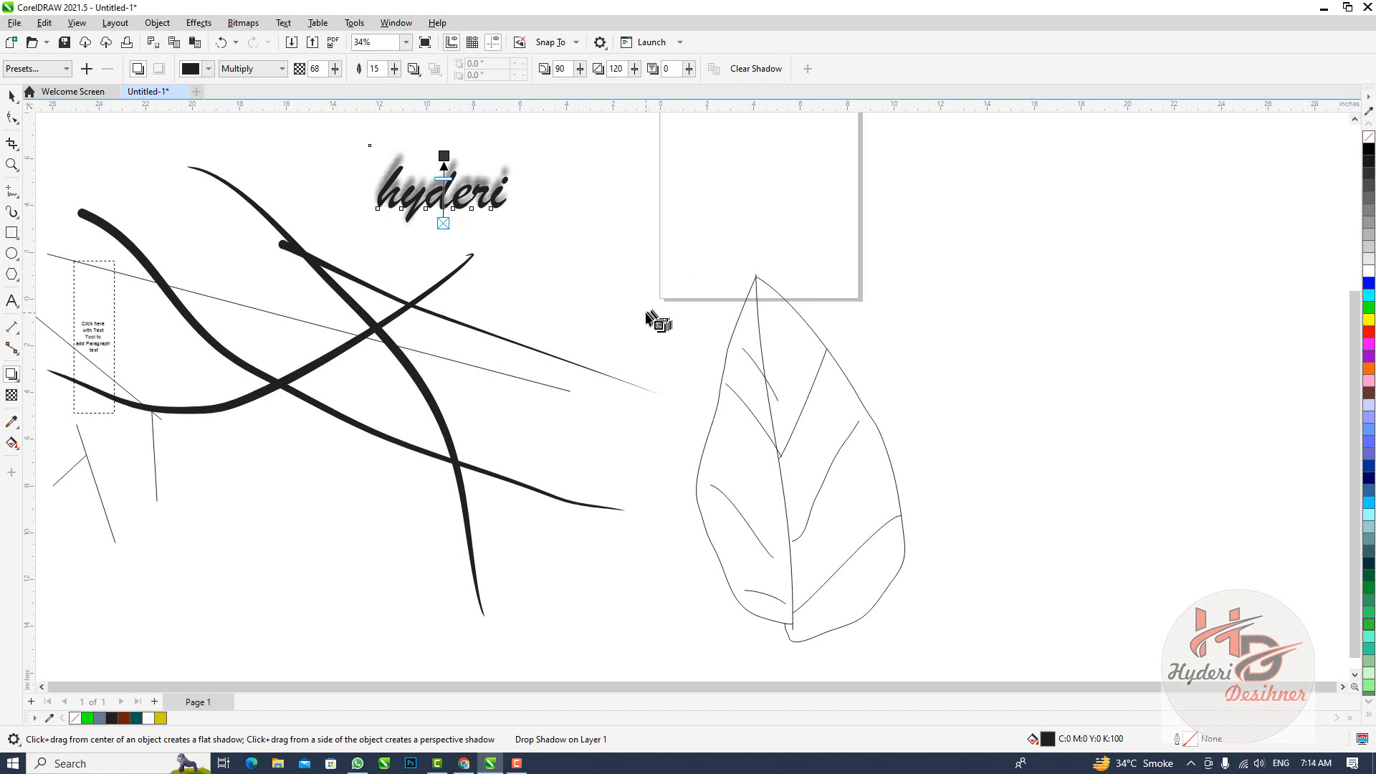
# Show the Views docker, and delete the paragraph text frame together with the connector lines around it
pyautogui.hotkey('ctrl', 'F2')
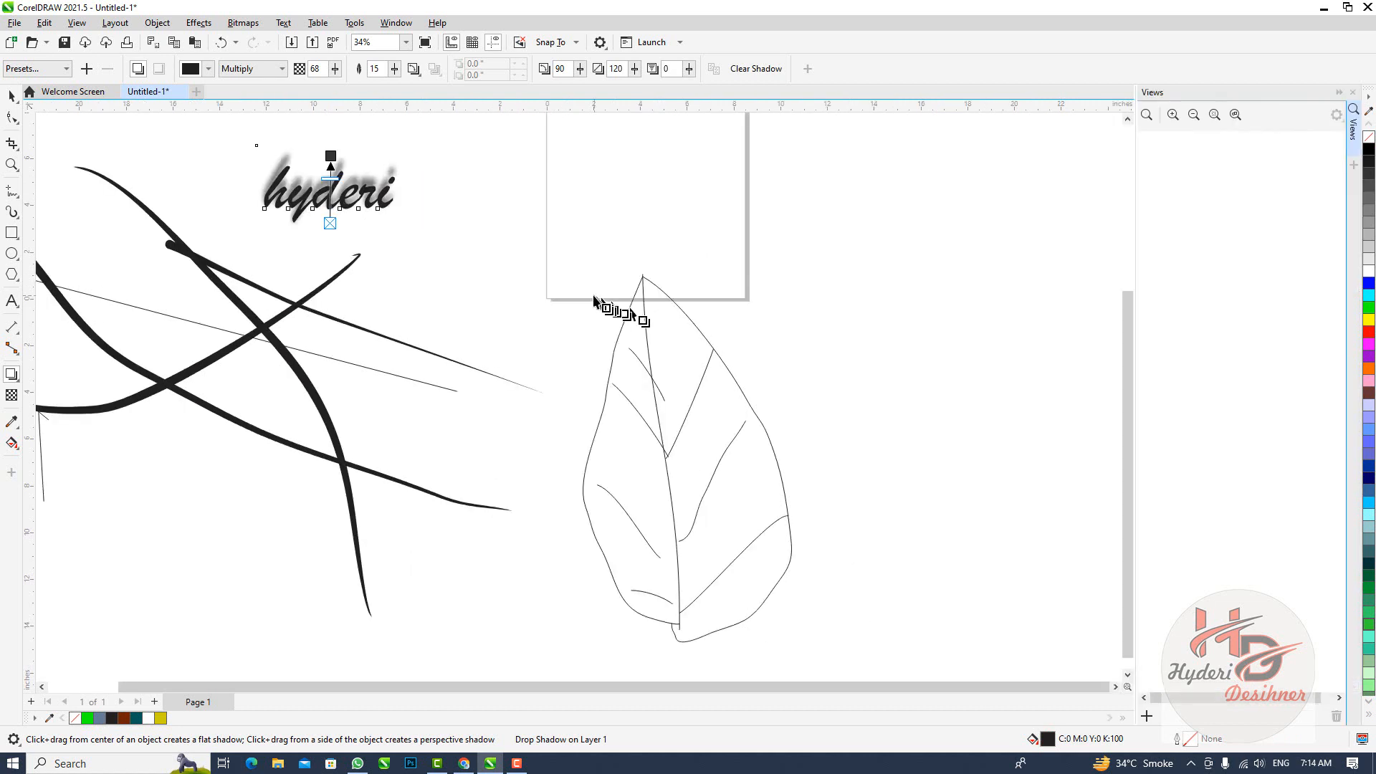
pyautogui.scroll(-5, 245, 285)
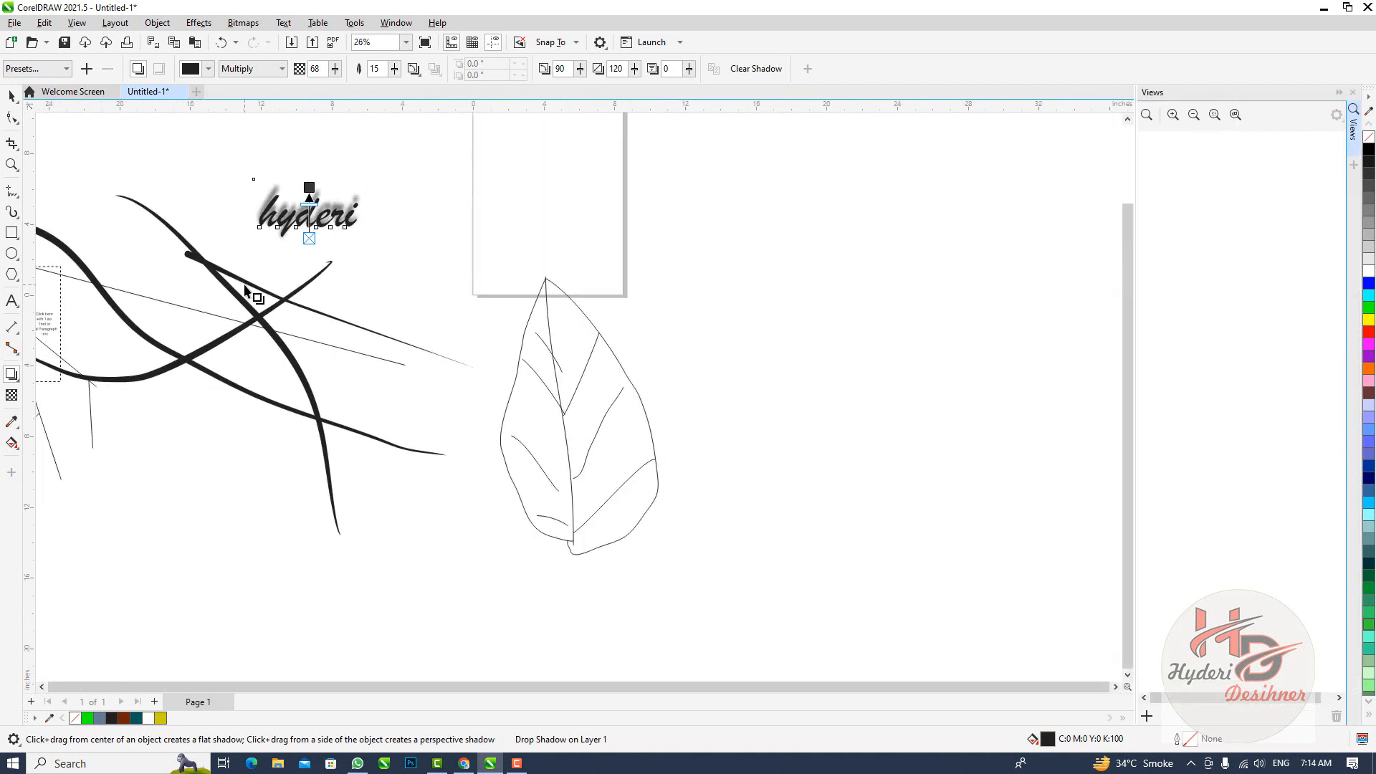
pyautogui.scroll(1, 113, 256)
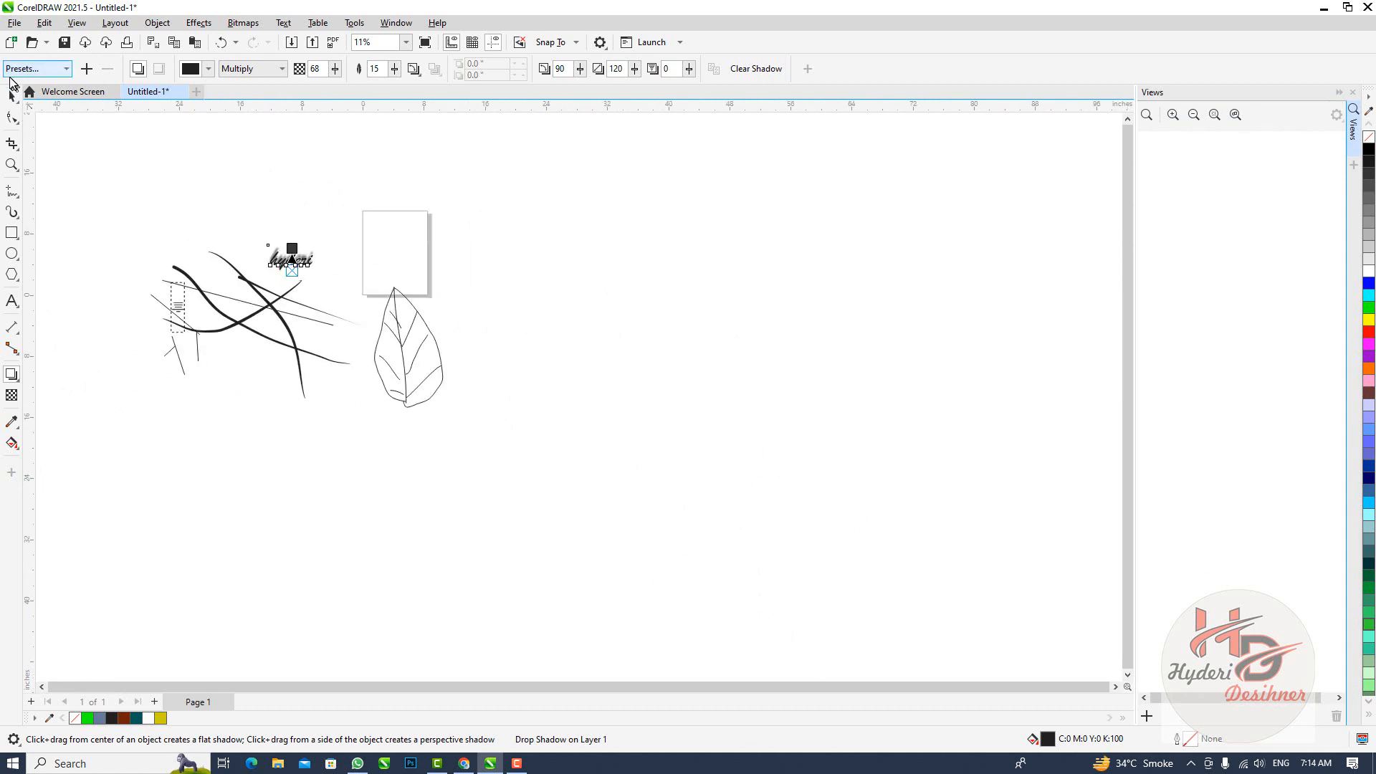
pyautogui.click(11, 95)
pyautogui.moveTo(61, 230)
pyautogui.mouseDown()
pyautogui.moveTo(215, 369)
pyautogui.moveTo(324, 430)
pyautogui.moveTo(243, 409)
pyautogui.mouseUp()
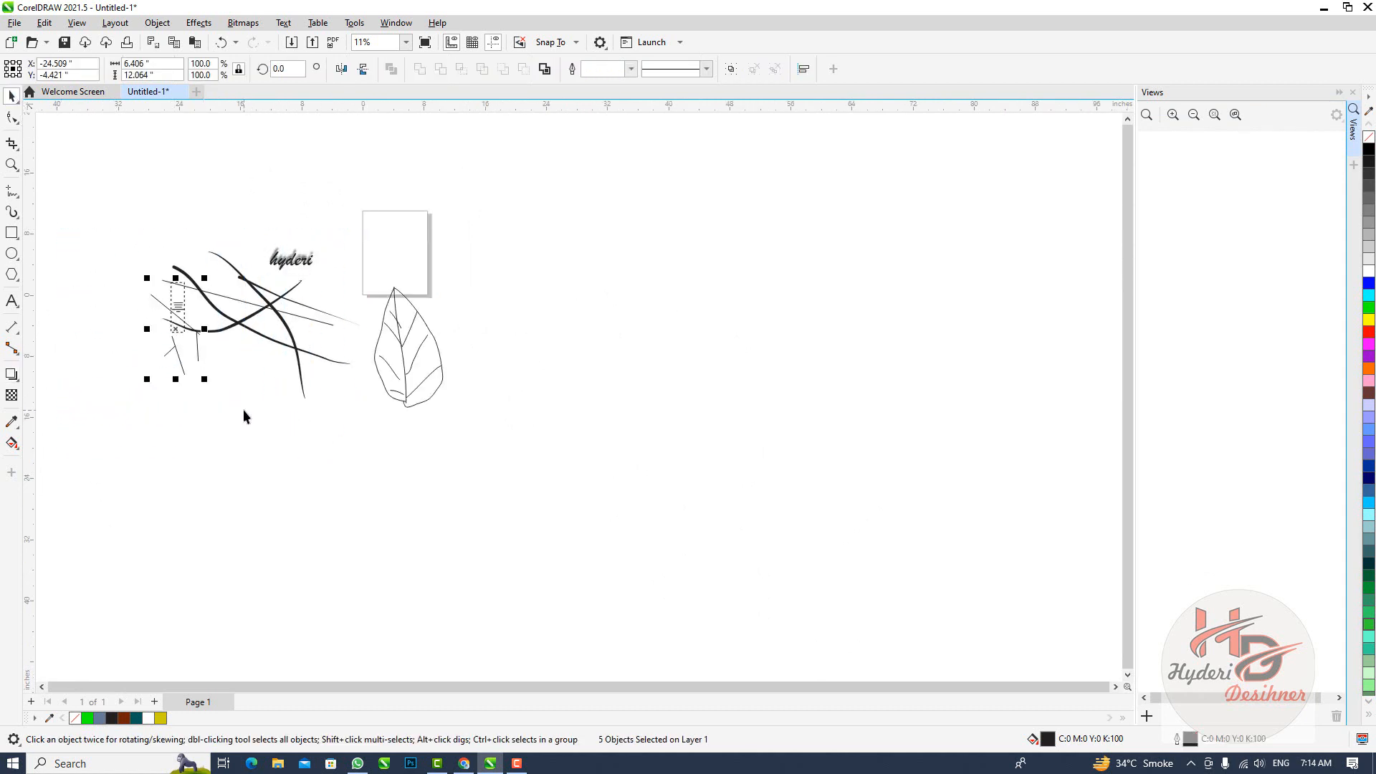
pyautogui.press('Delete')
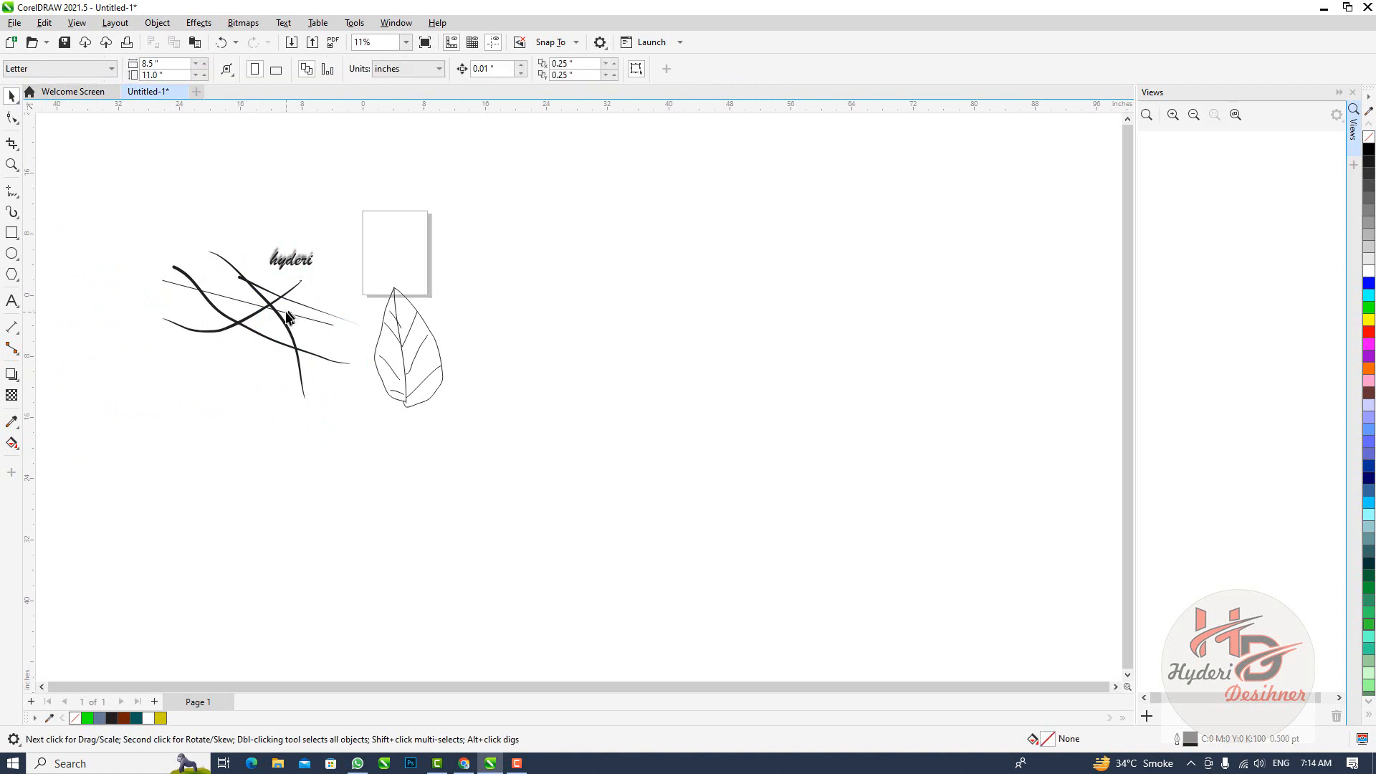
# Delete the straight line and all the Artistic Media strokes beside the page
pyautogui.click(287, 315)
pyautogui.press('Delete')
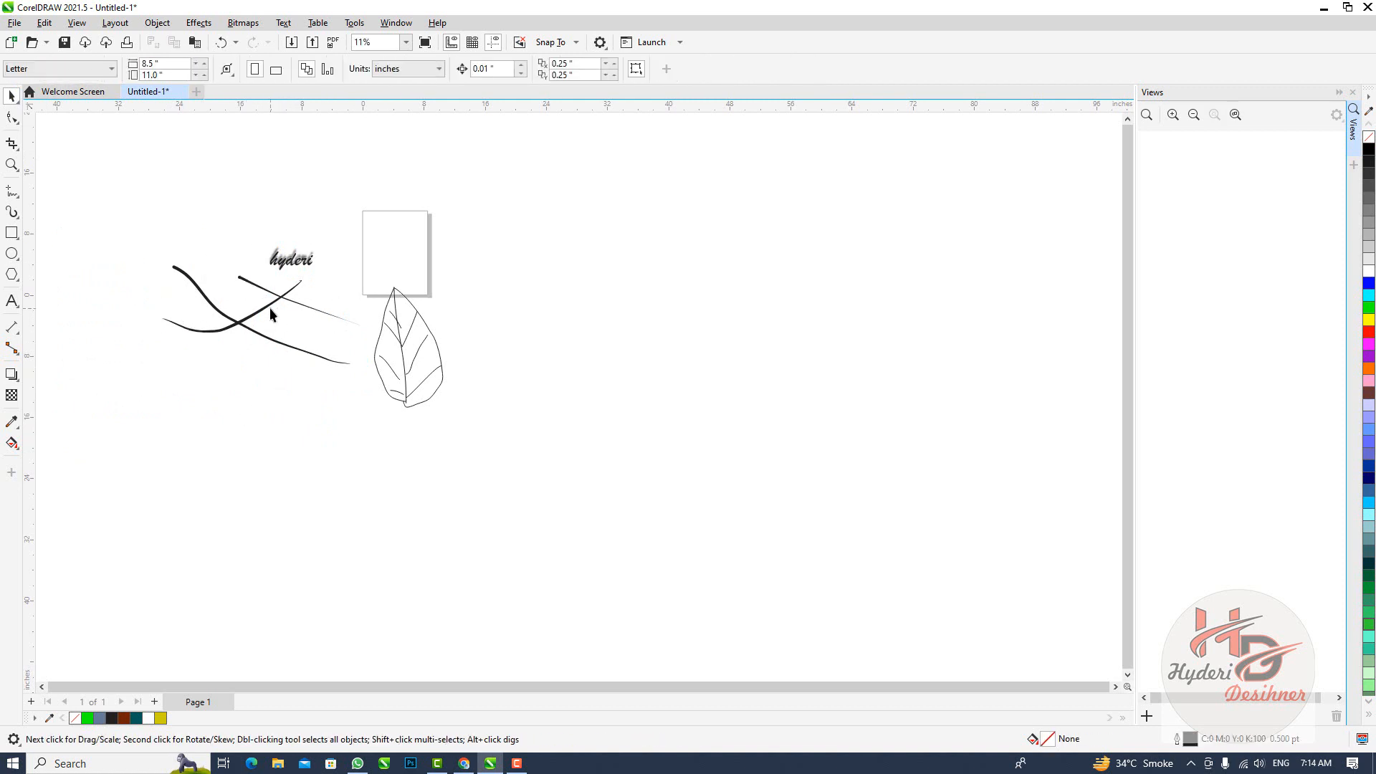
pyautogui.click(269, 308)
pyautogui.press('Delete')
pyautogui.click(277, 299)
pyautogui.press('Delete')
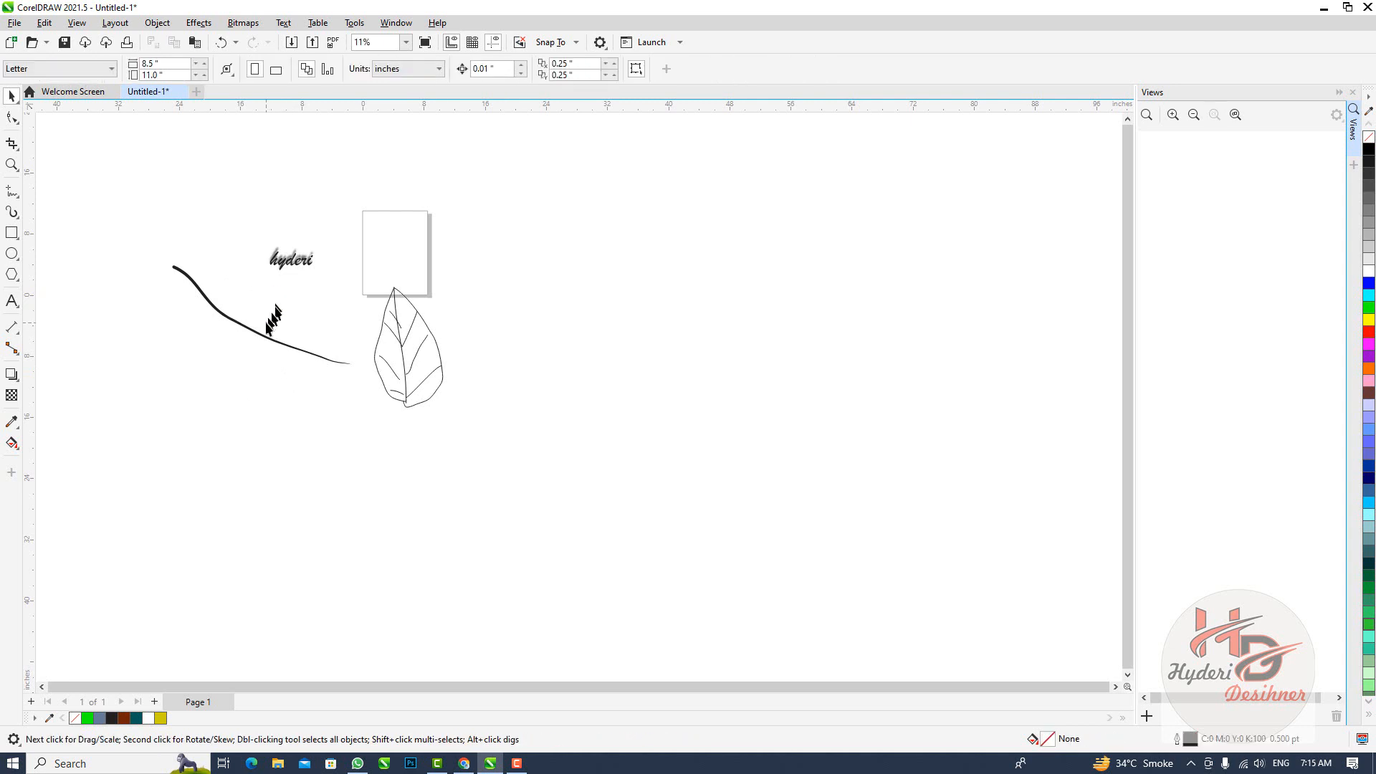
pyautogui.click(264, 335)
pyautogui.press('Delete')
# Delete the leaf's outline and all of its veins below the page
pyautogui.click(391, 355)
pyautogui.press('Delete')
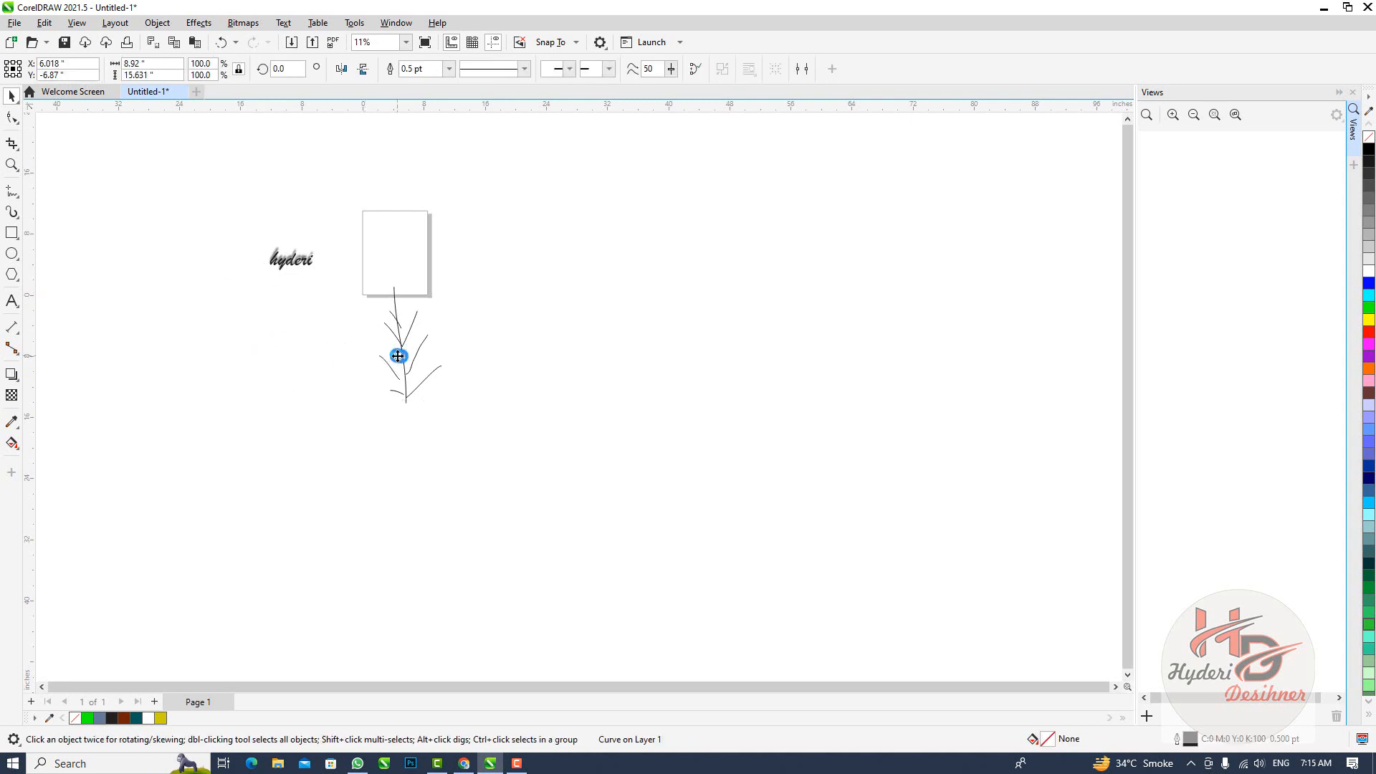
pyautogui.click(386, 308)
pyautogui.press('Delete')
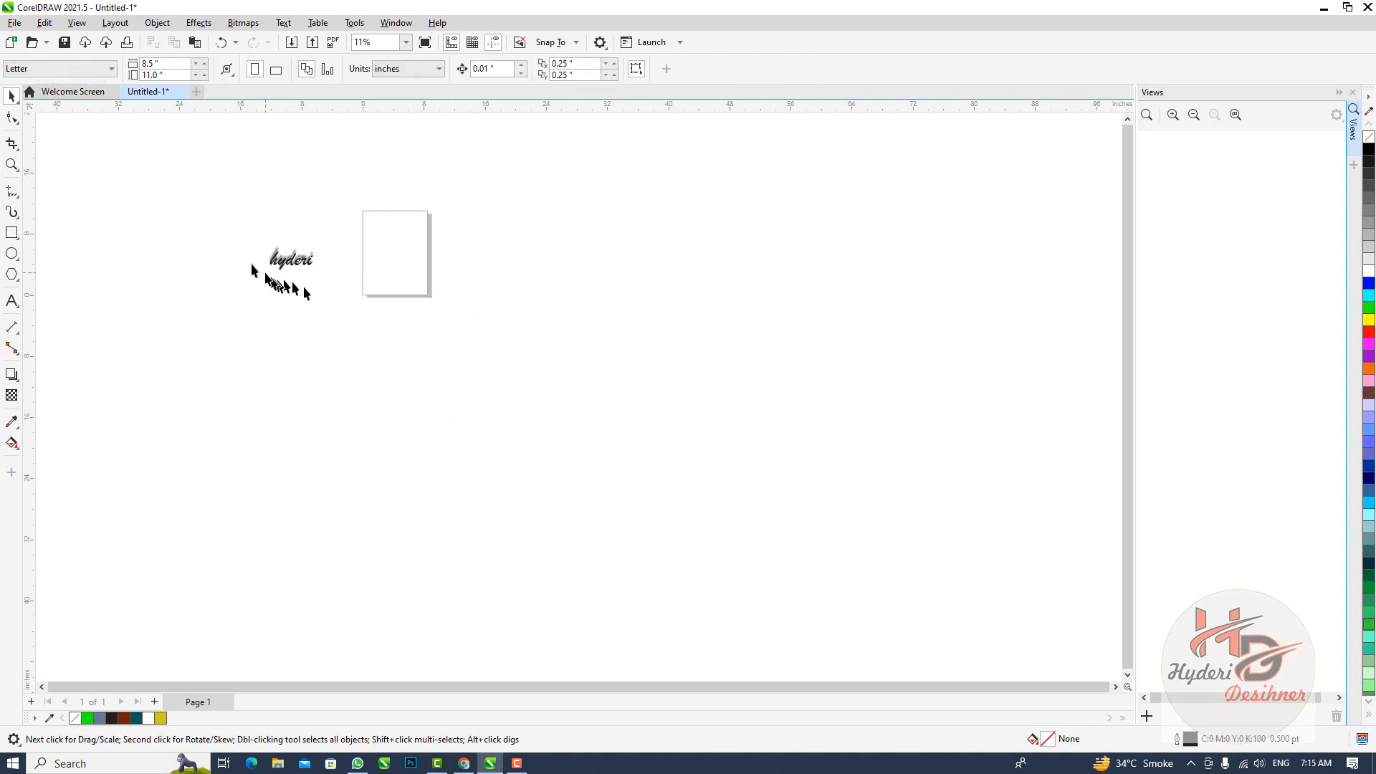
# Duplicate the shadowed text beside the page, and try blending the copy with the original using the Blend tool
pyautogui.moveTo(240, 217); pyautogui.dragTo(413, 375)
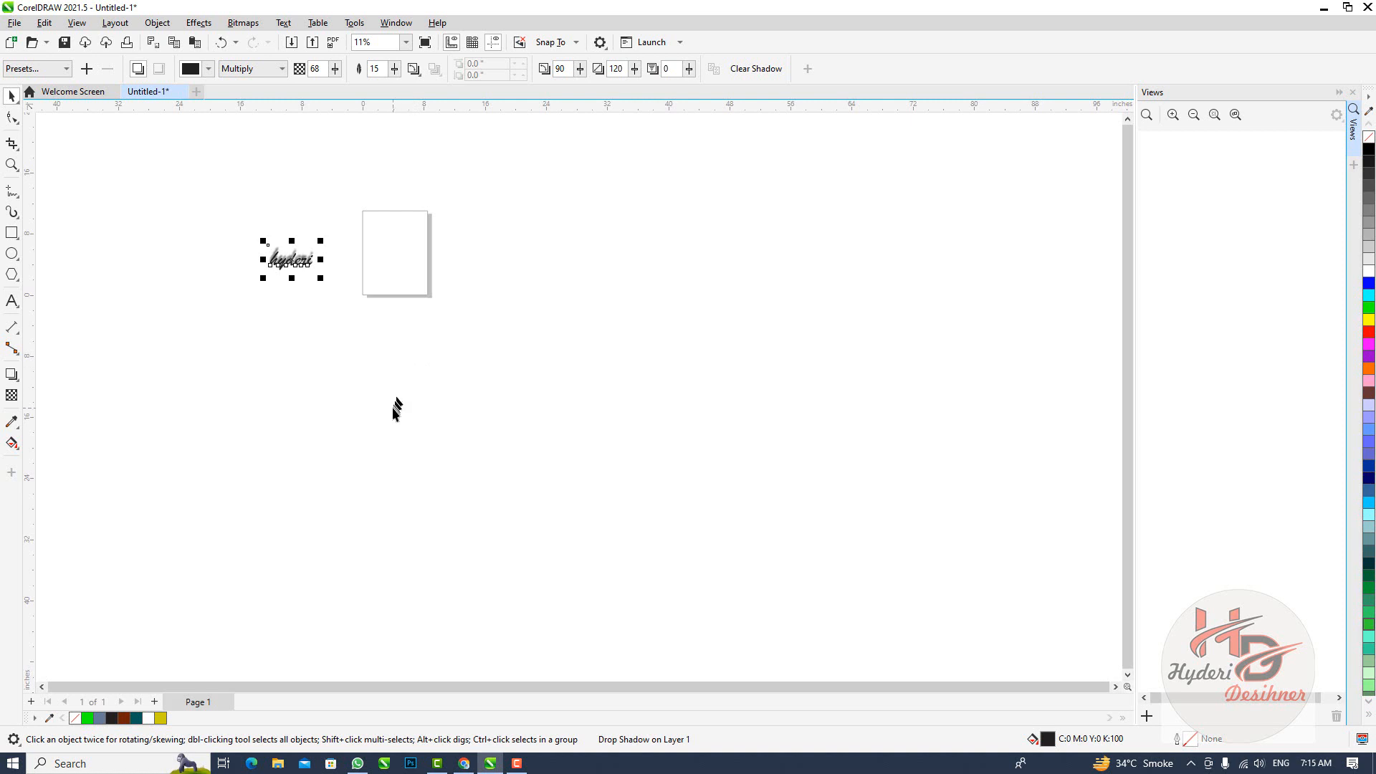
pyautogui.hotkey('shift', 'F2')
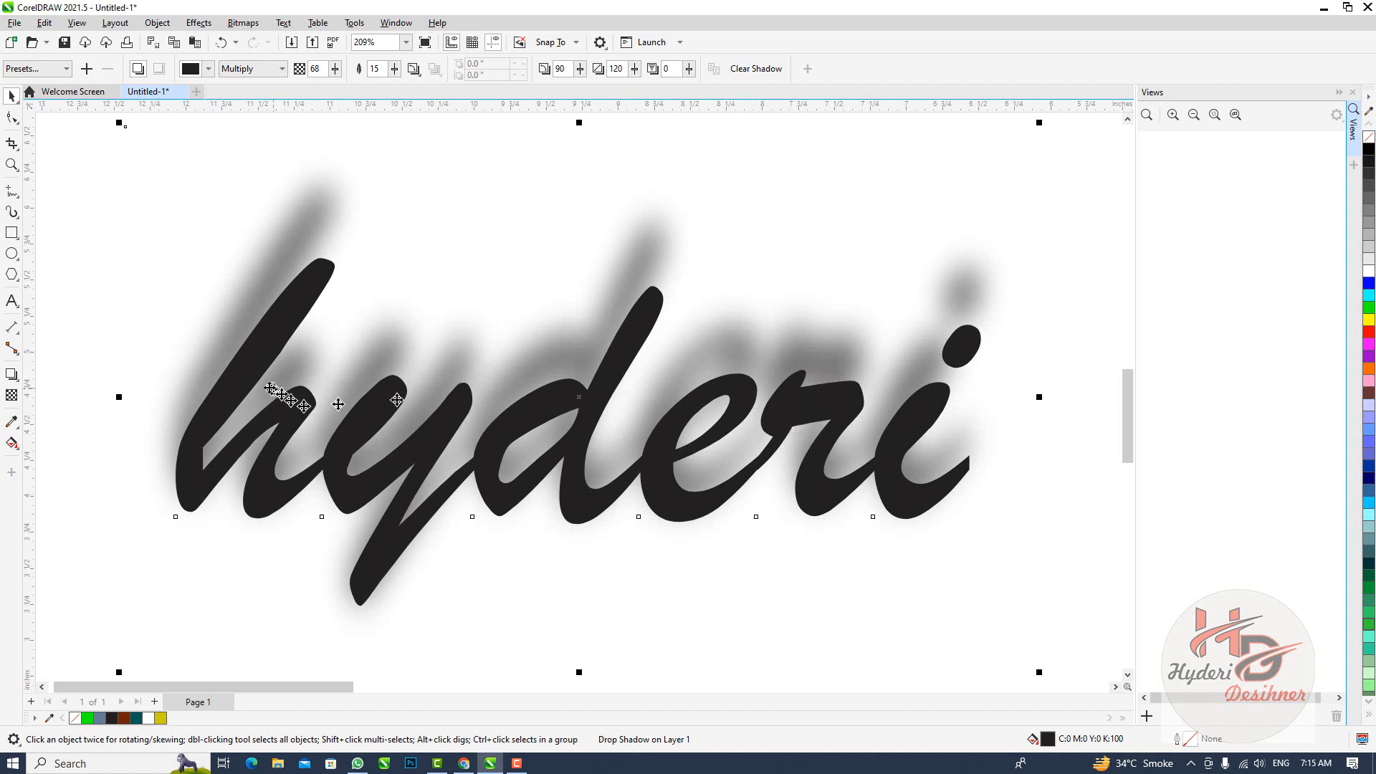
pyautogui.click(14, 380)
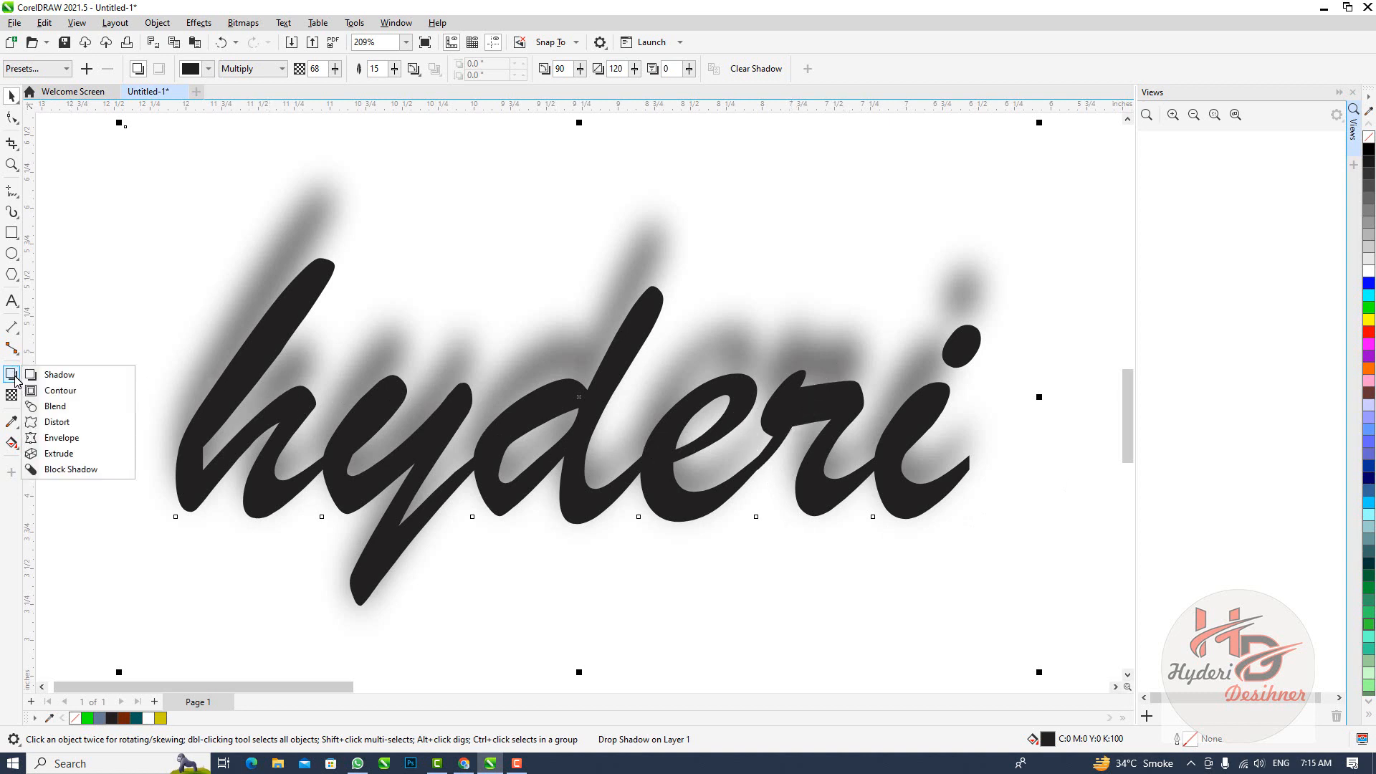
pyautogui.click(62, 406)
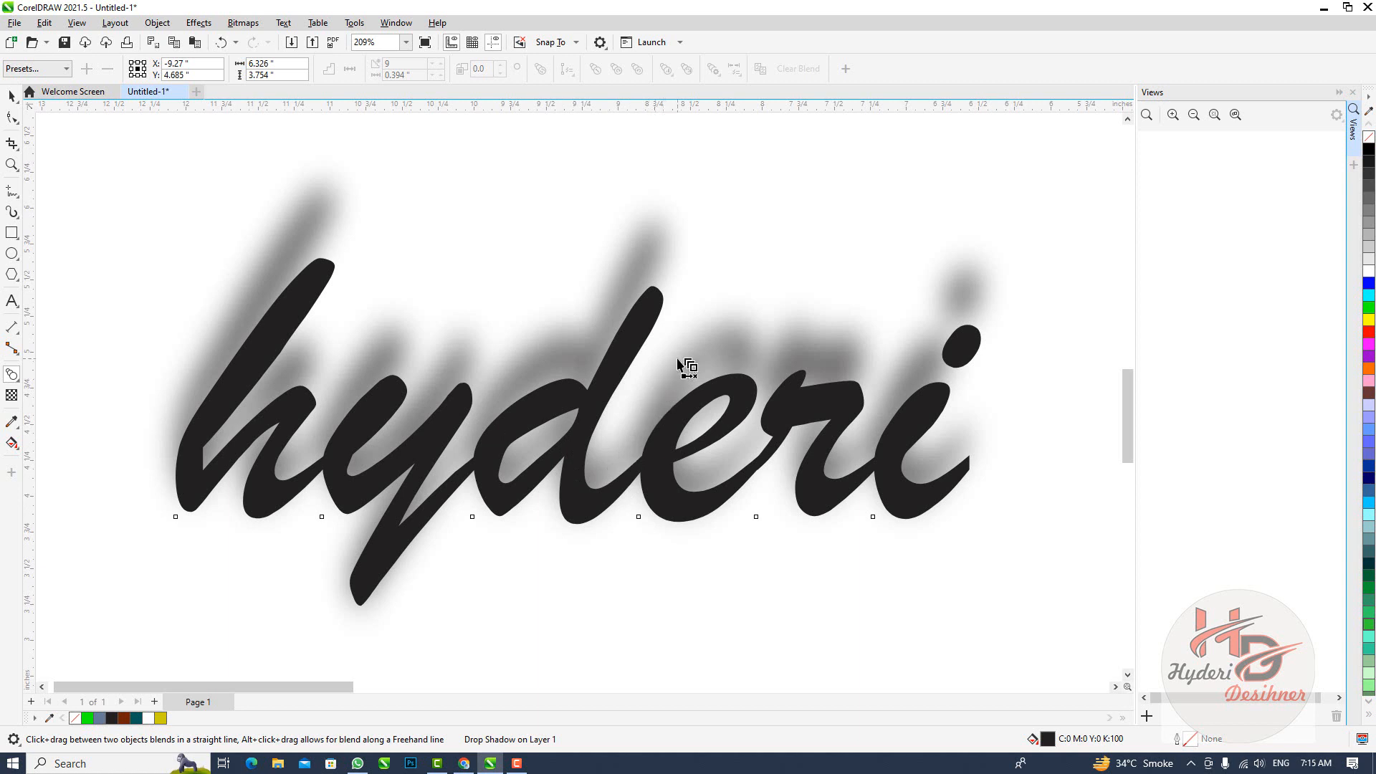
pyautogui.hotkey('ctrl', 'd')
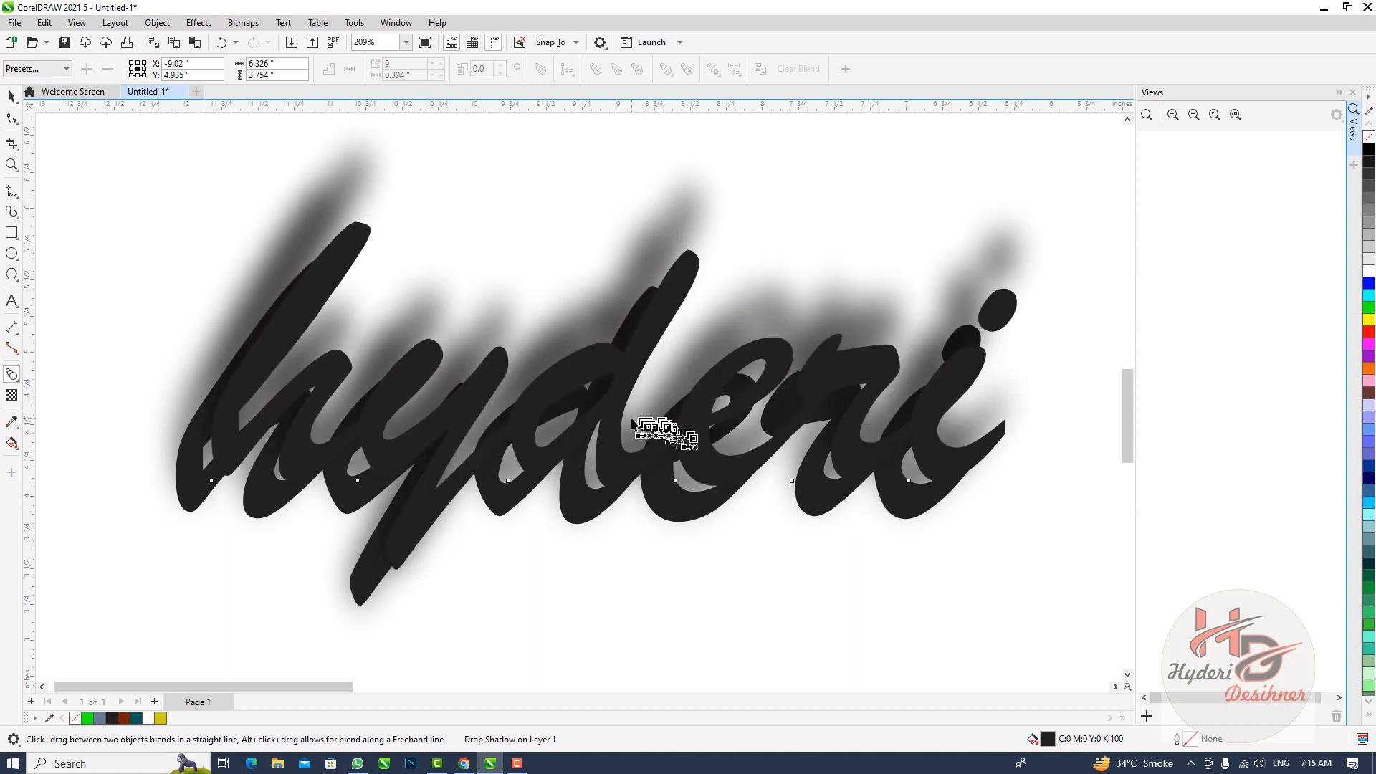
pyautogui.moveTo(614, 396); pyautogui.dragTo(609, 316)
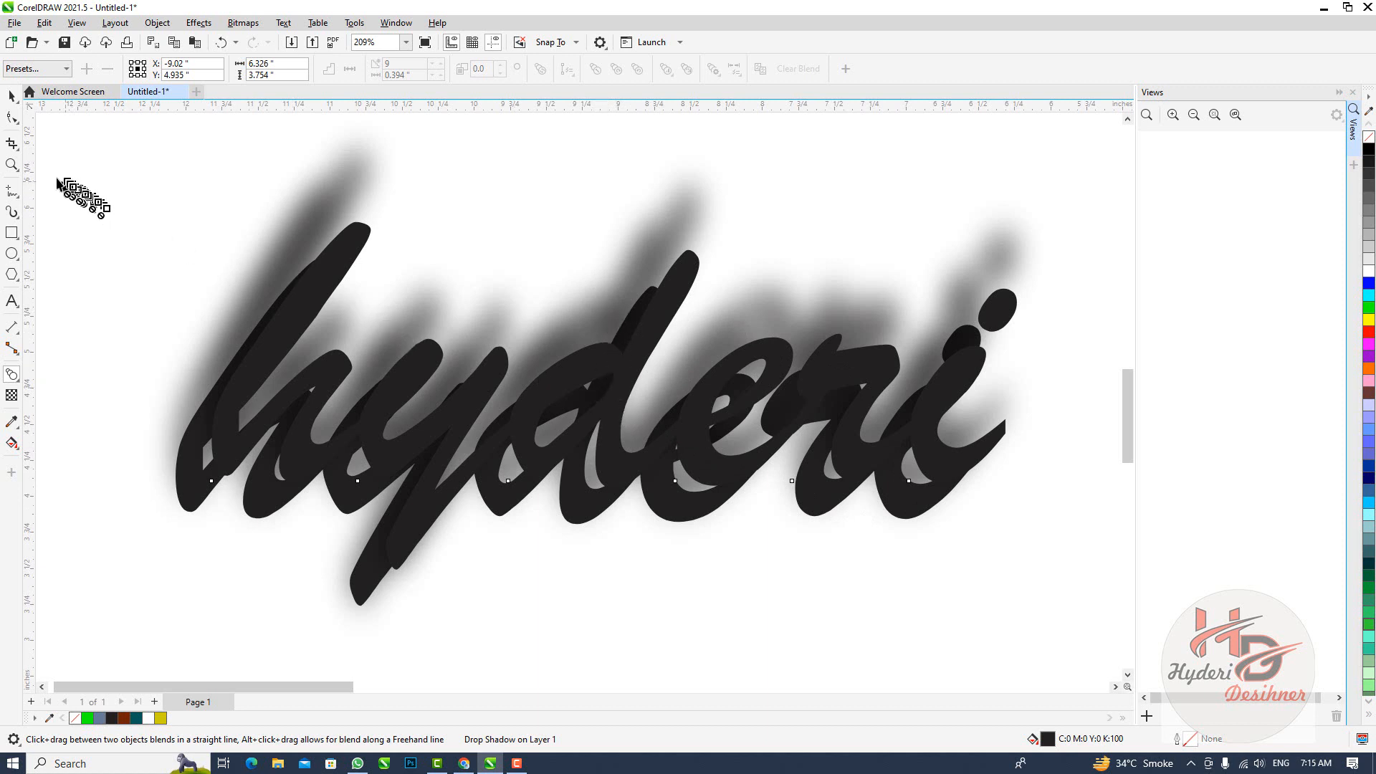
pyautogui.press('space')
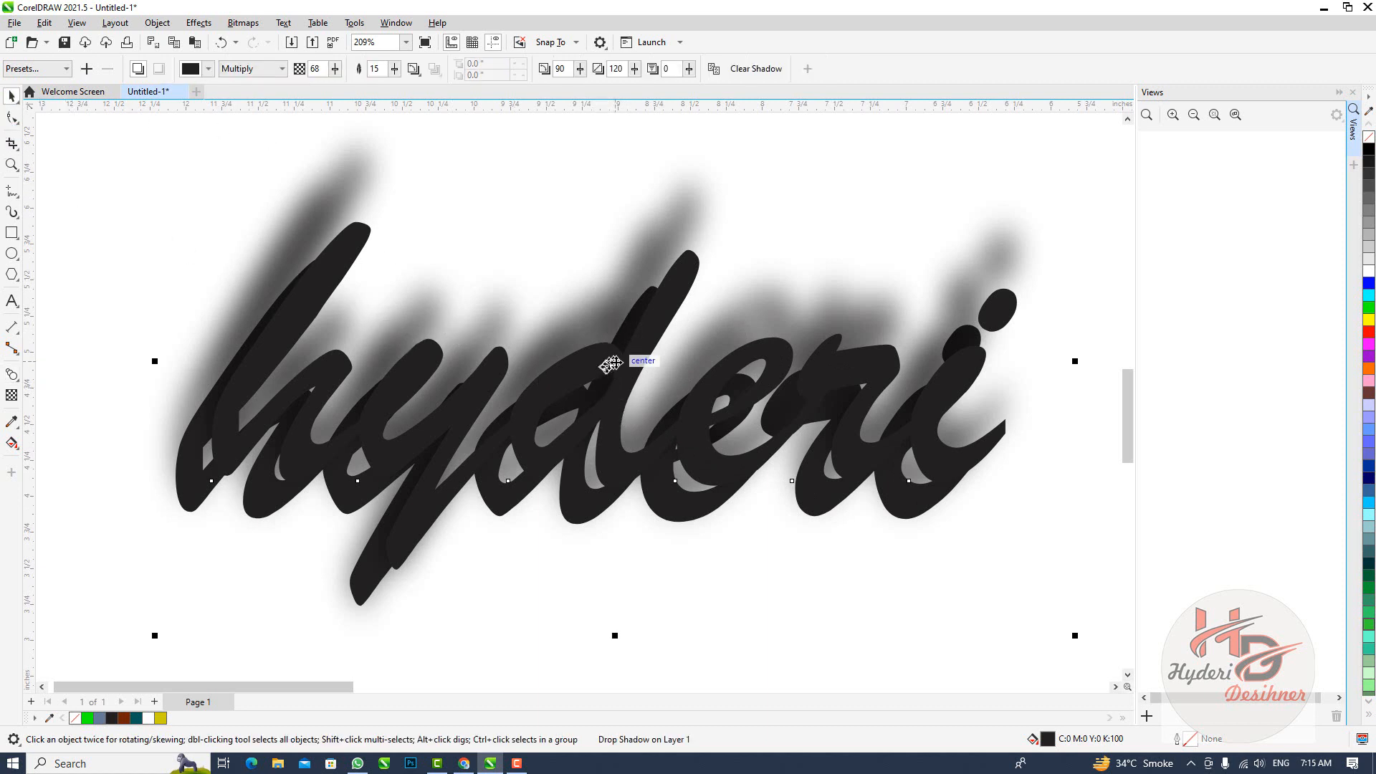
# Fill the duplicated text with blue, and position the copy overlapping the original, slightly below and to its left
pyautogui.moveTo(629, 359); pyautogui.dragTo(637, 284)
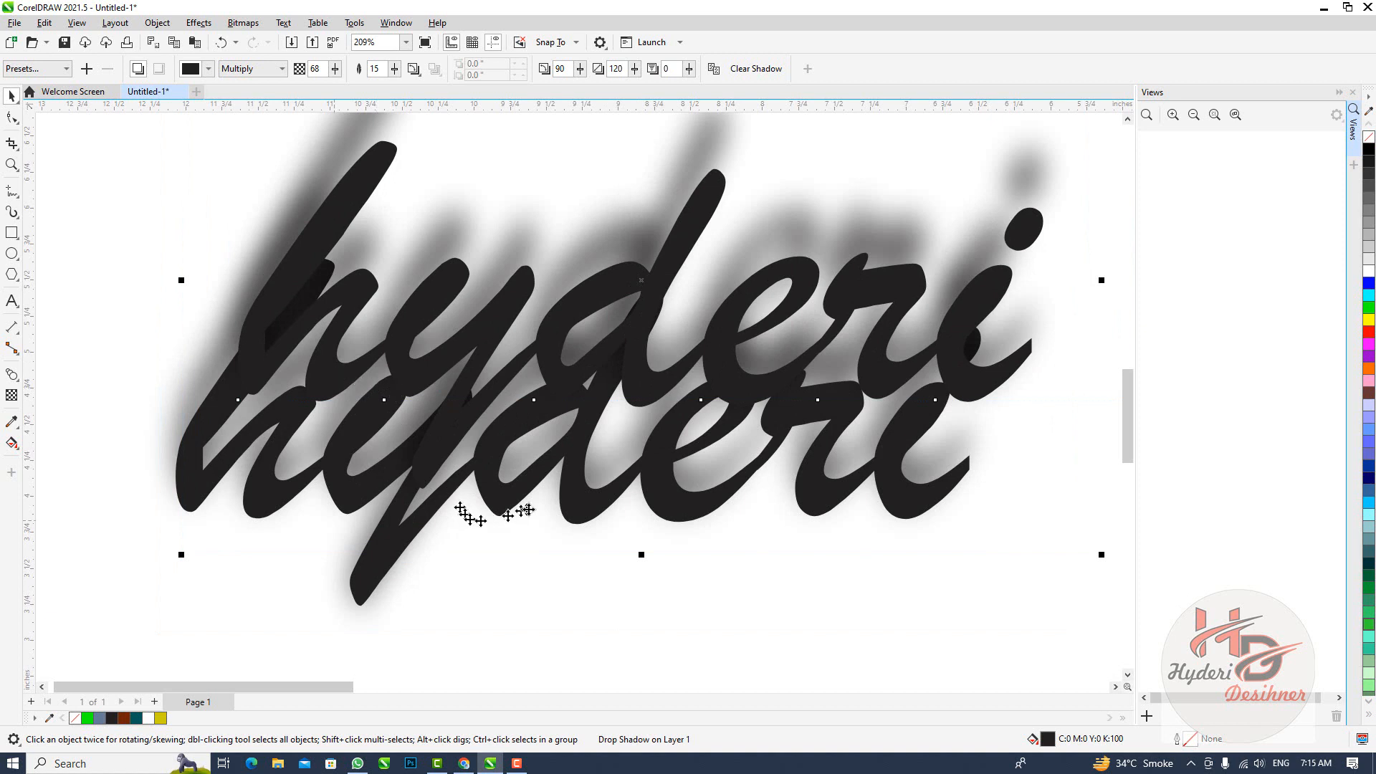
pyautogui.moveTo(529, 506); pyautogui.dragTo(467, 556)
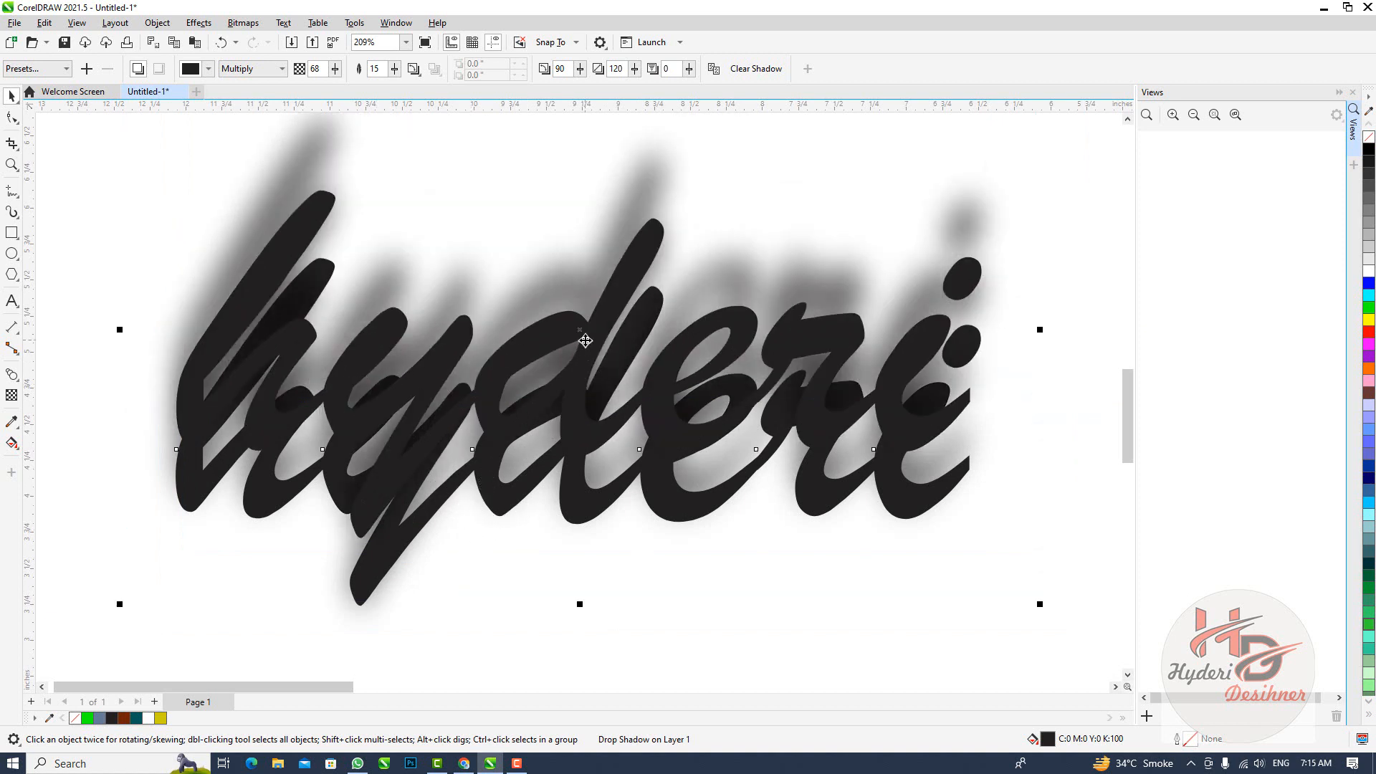
pyautogui.moveTo(582, 334); pyautogui.dragTo(681, 337)
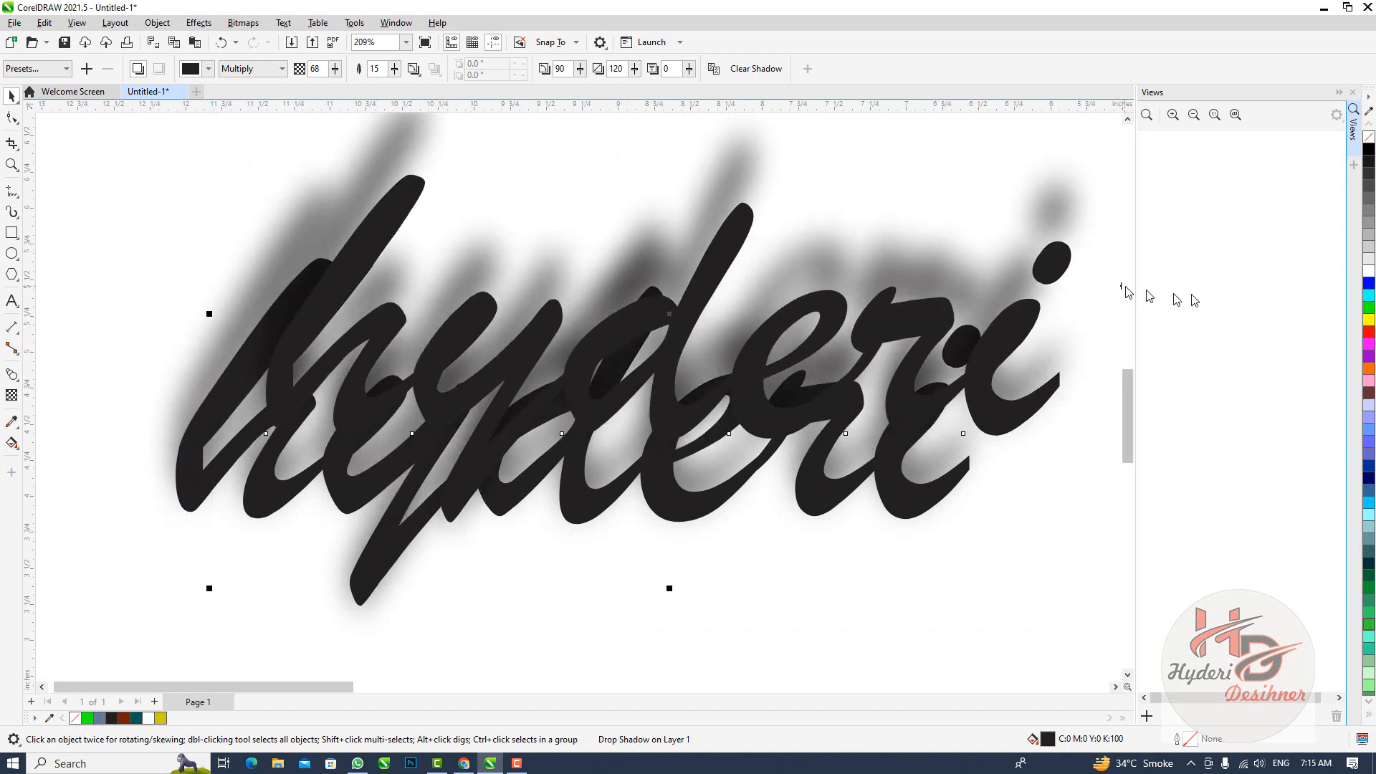
pyautogui.click(1370, 285)
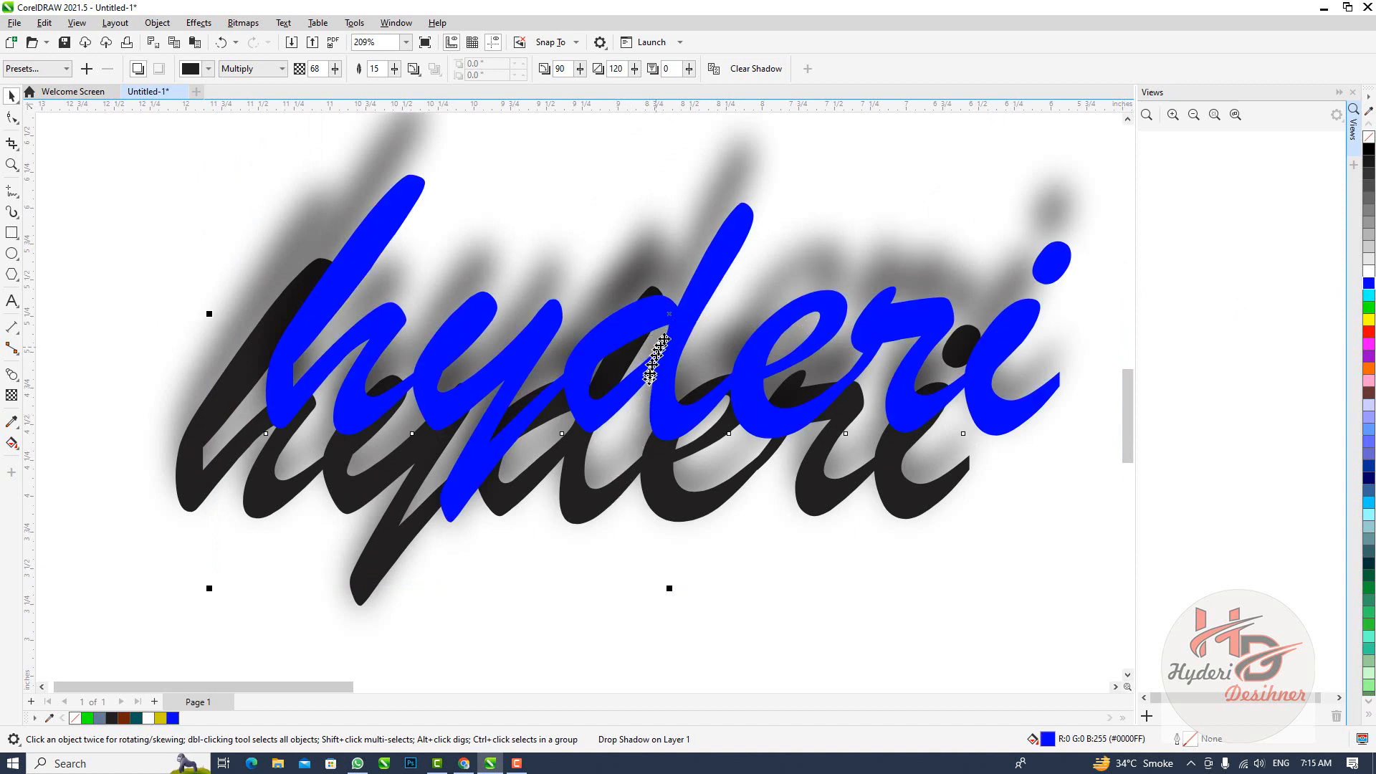
pyautogui.moveTo(670, 323); pyautogui.dragTo(523, 493)
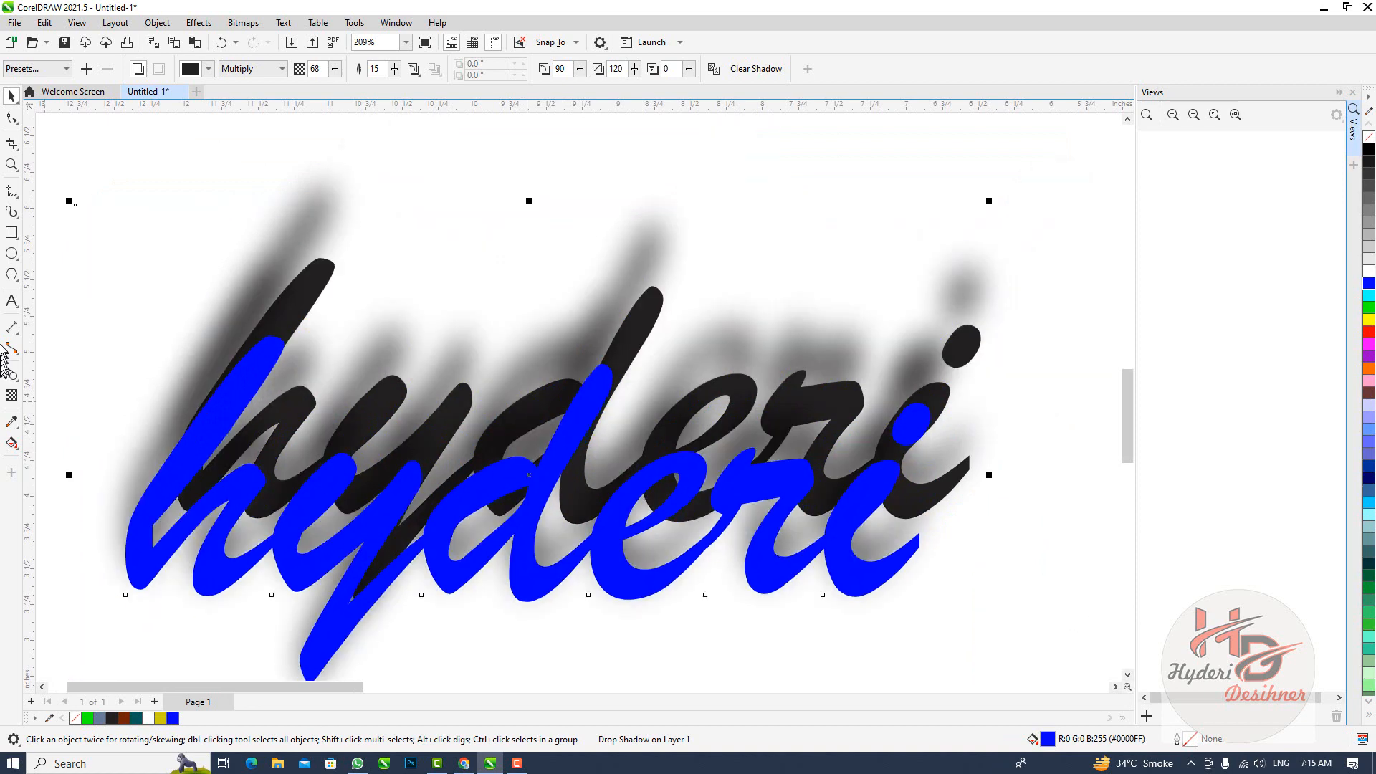
# Give the blue text copy a cyan outline, and activate the Shadow tool on it
pyautogui.click(13, 376)
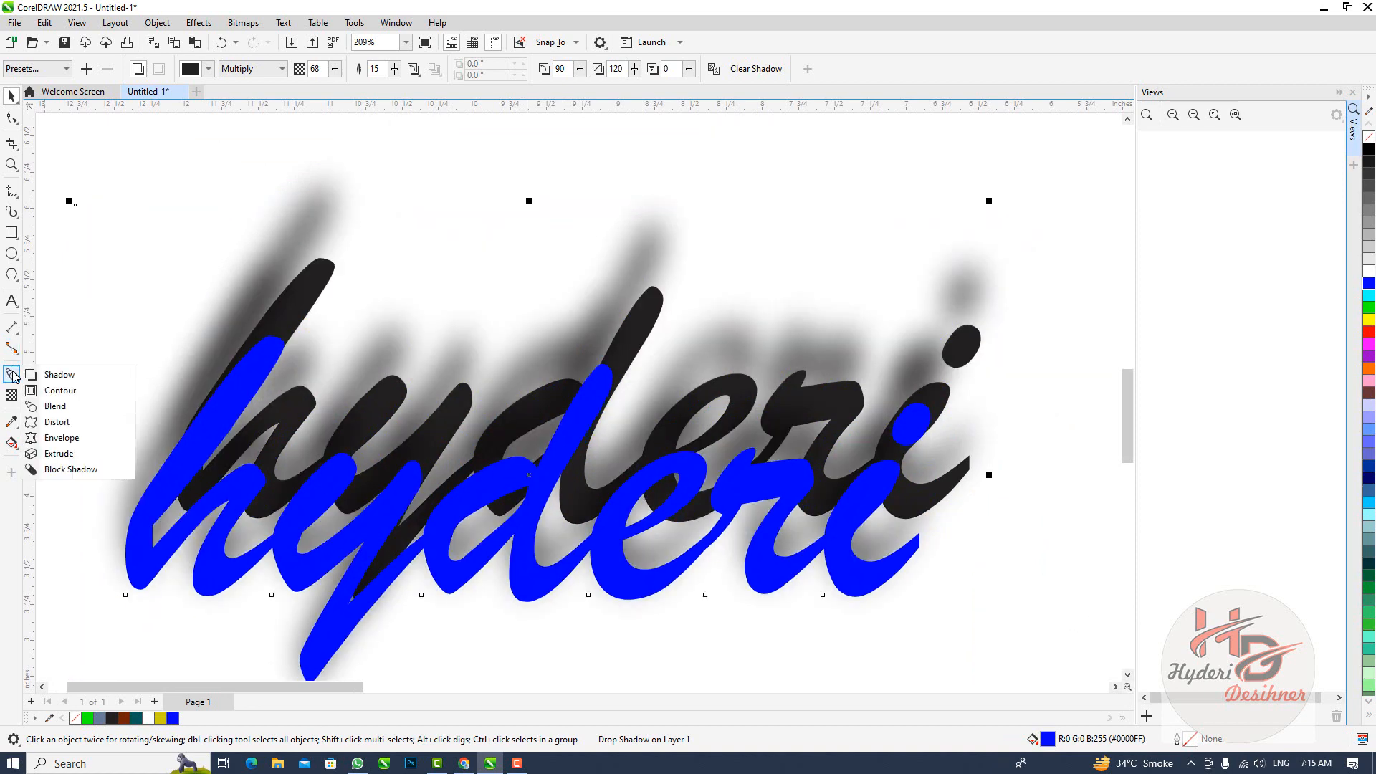
pyautogui.click(77, 408)
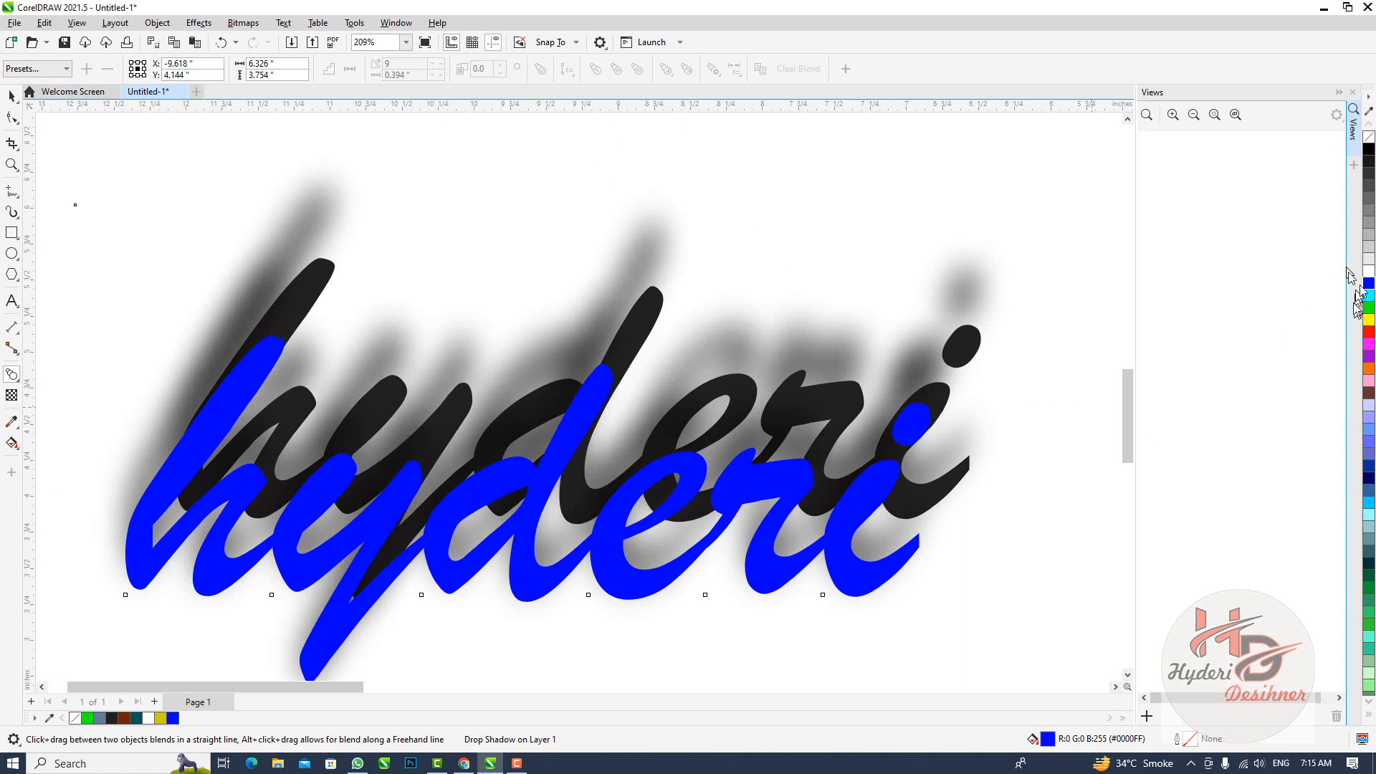
pyautogui.rightClick(1370, 295)
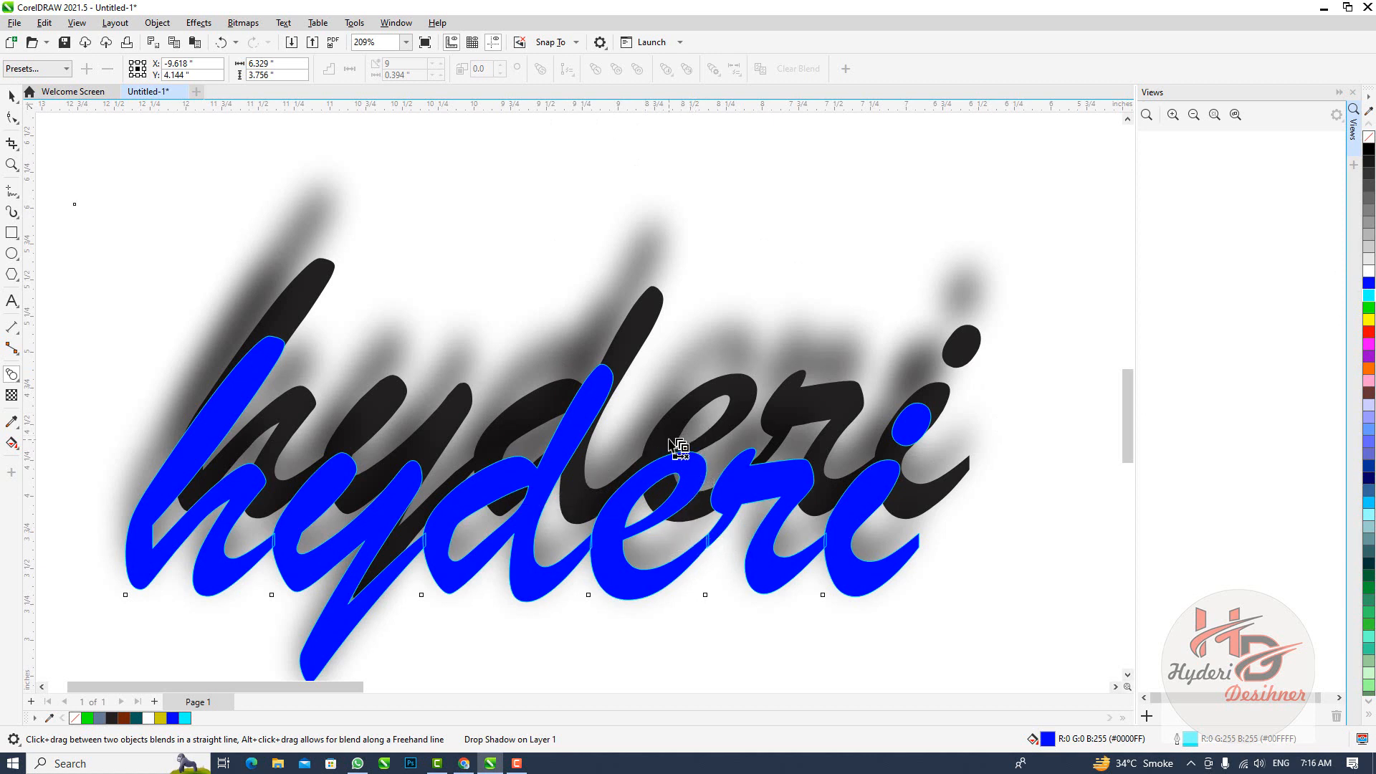
pyautogui.click(12, 95)
pyautogui.click(401, 394)
pyautogui.click(394, 398)
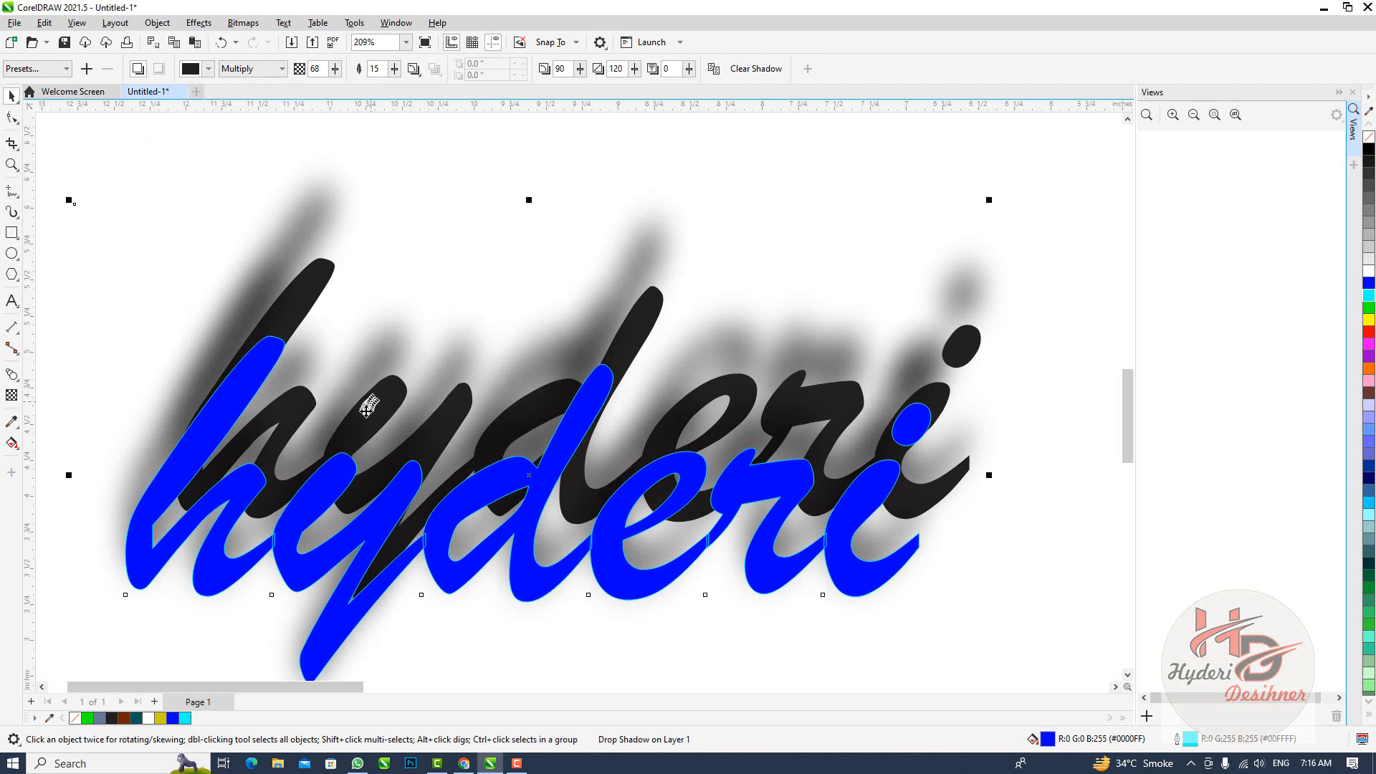
pyautogui.click(13, 378)
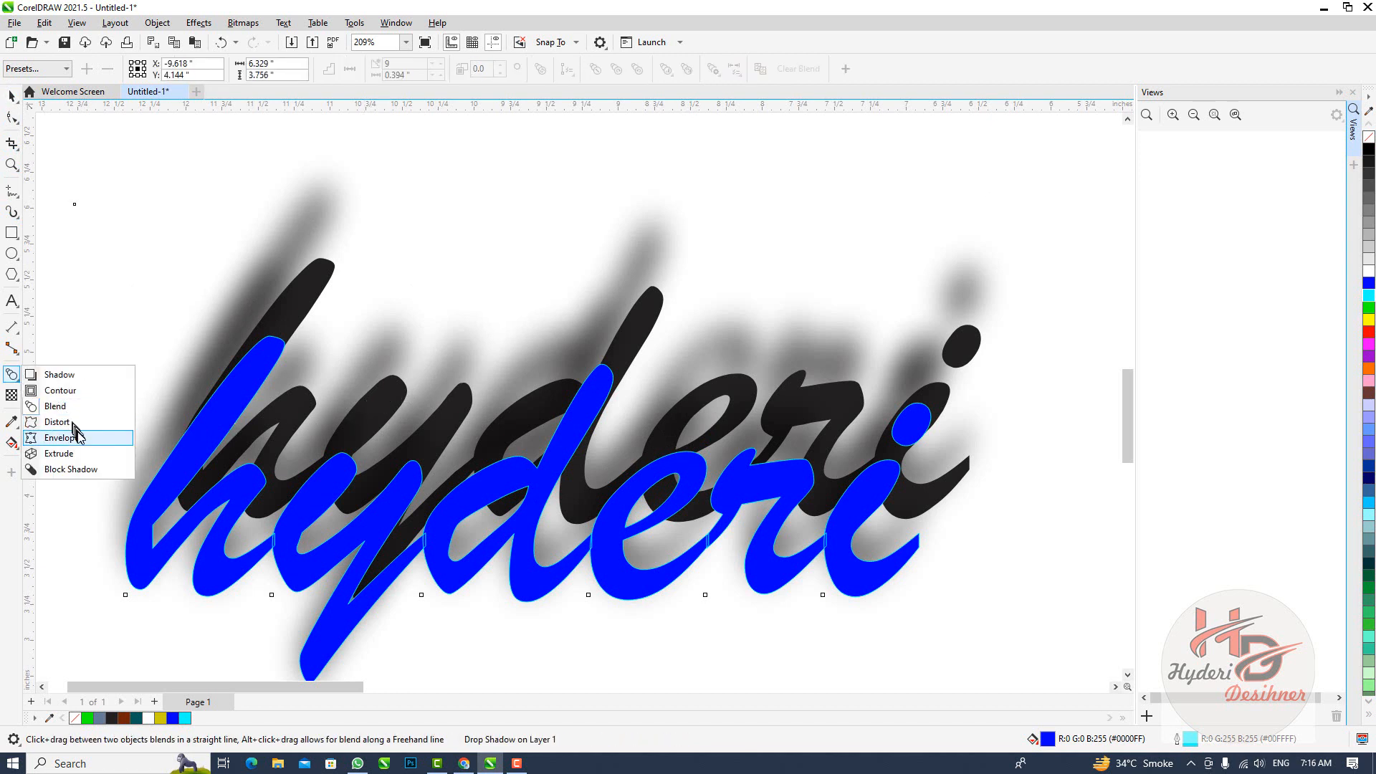
pyautogui.click(61, 375)
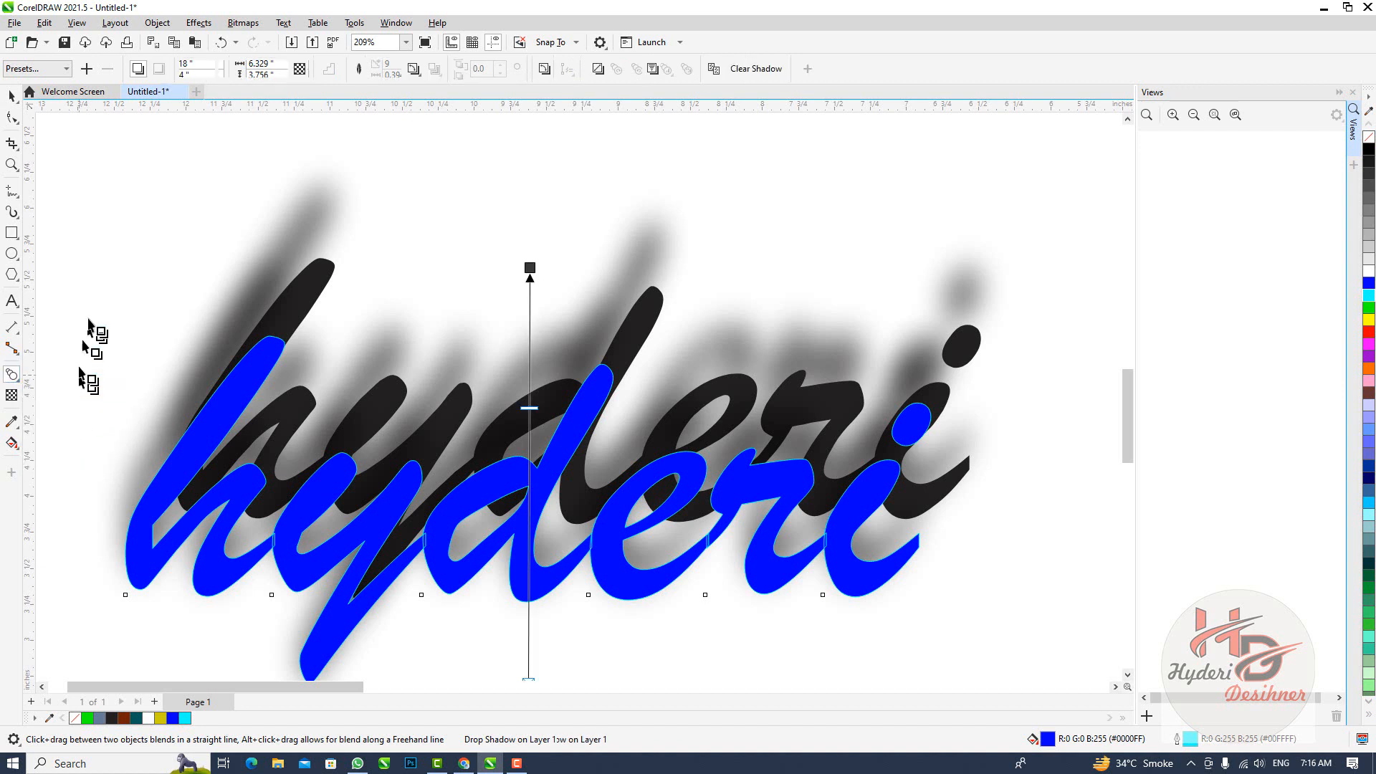
# Apply a linear fountain transparency to the blue text, fading from the letter y to just past the last letter at about 5 degrees
pyautogui.click(10, 398)
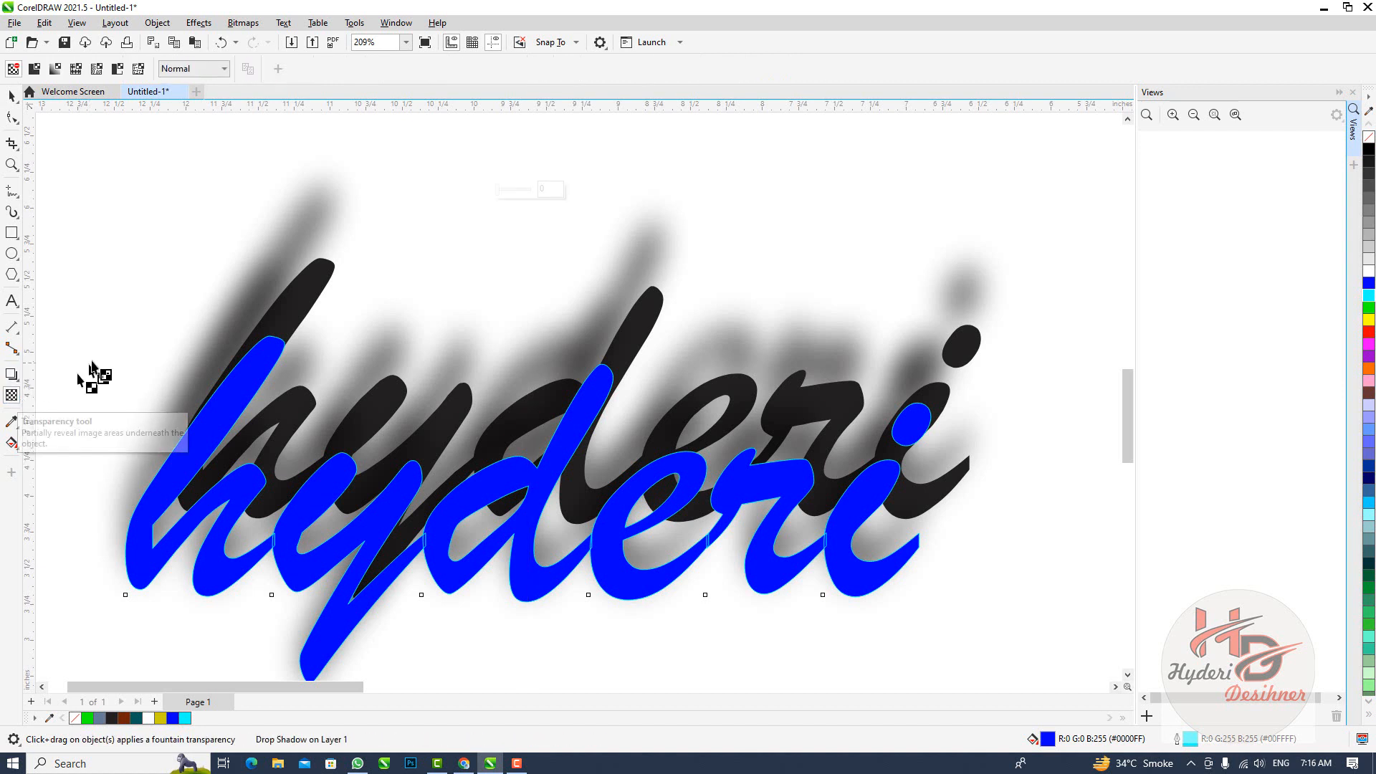
pyautogui.moveTo(213, 336); pyautogui.dragTo(1070, 450)
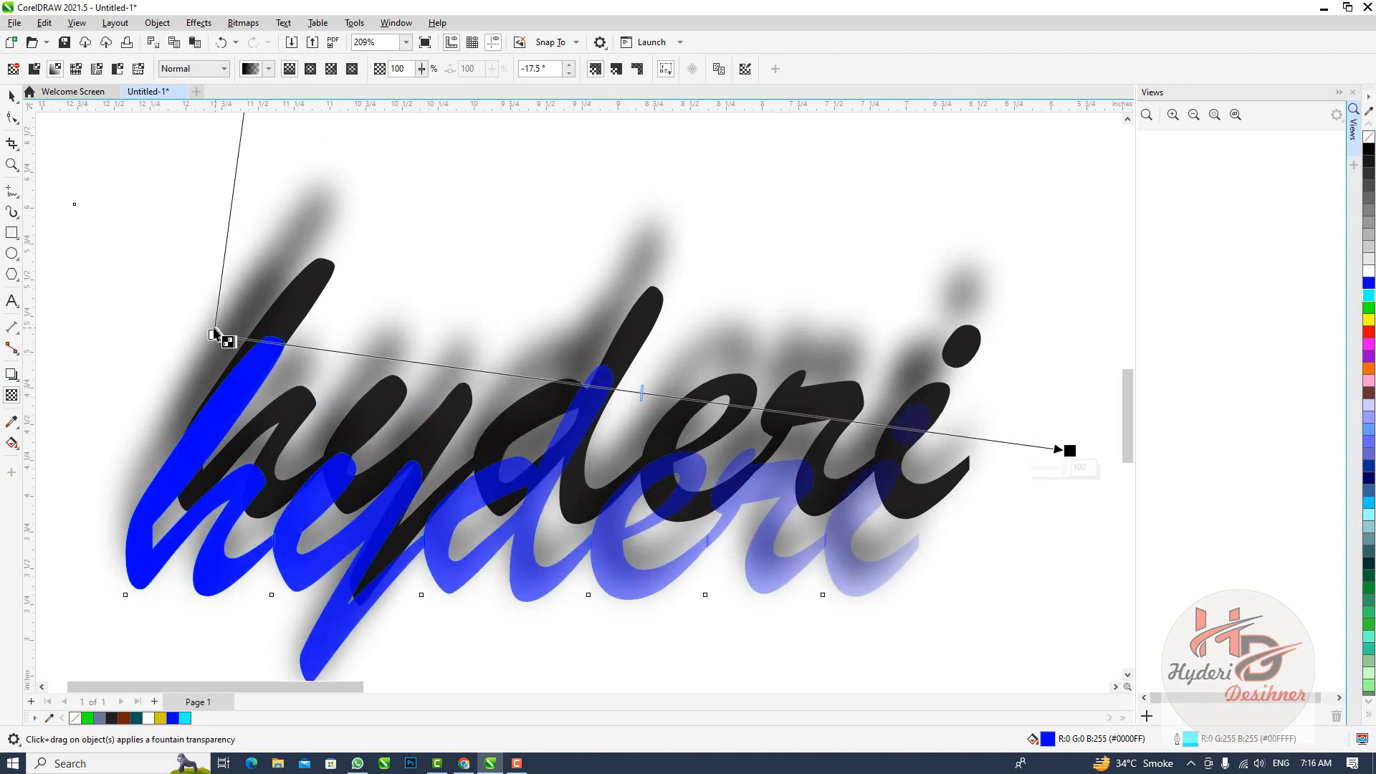
pyautogui.moveTo(214, 335); pyautogui.dragTo(1024, 447)
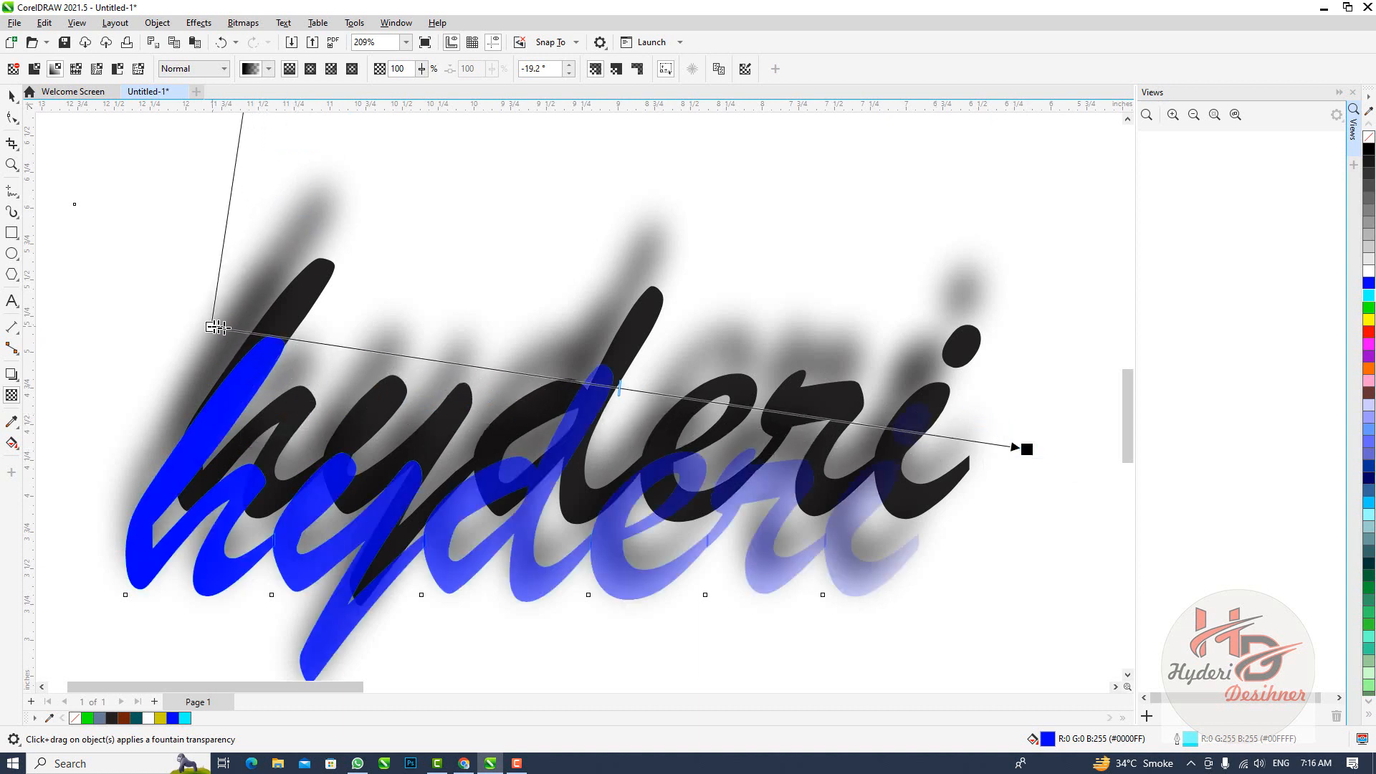
pyautogui.moveTo(216, 327); pyautogui.dragTo(421, 443)
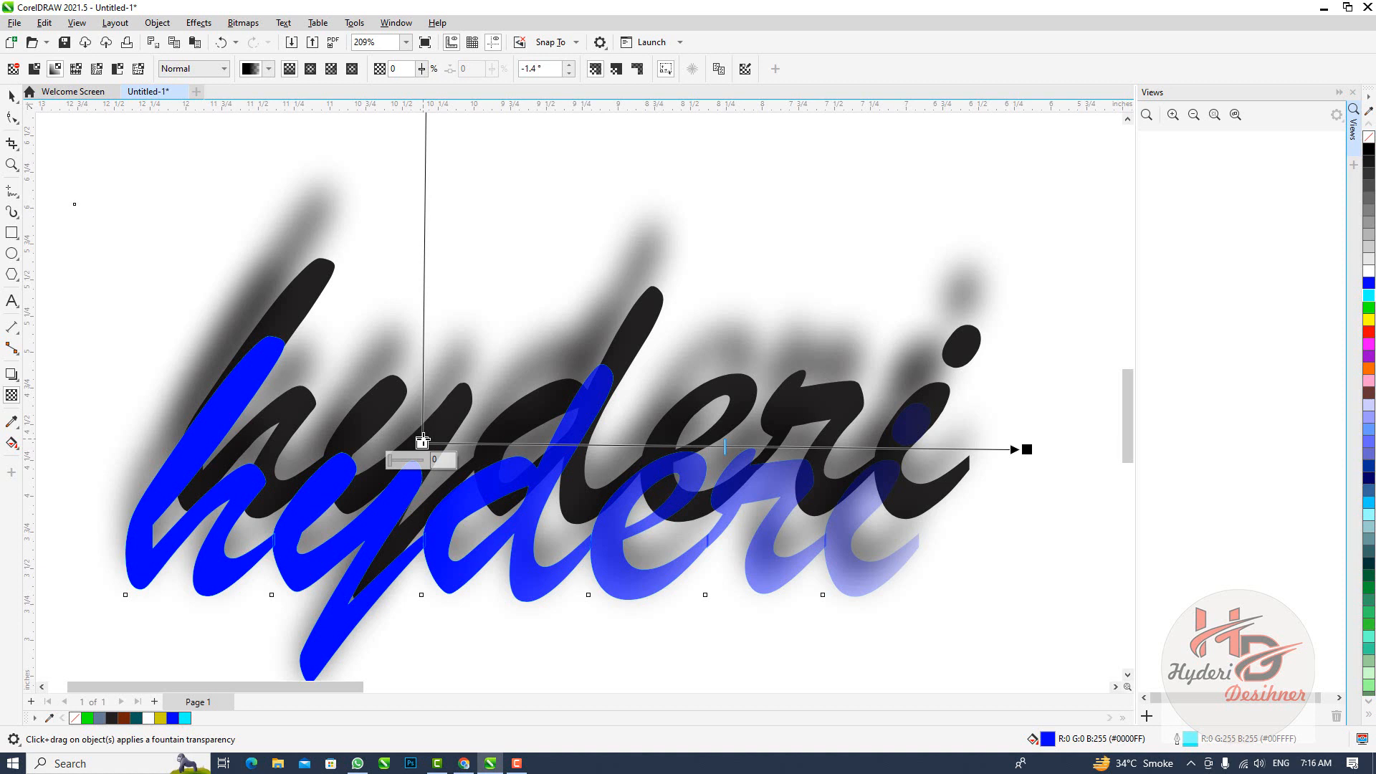
pyautogui.moveTo(423, 442); pyautogui.dragTo(435, 472)
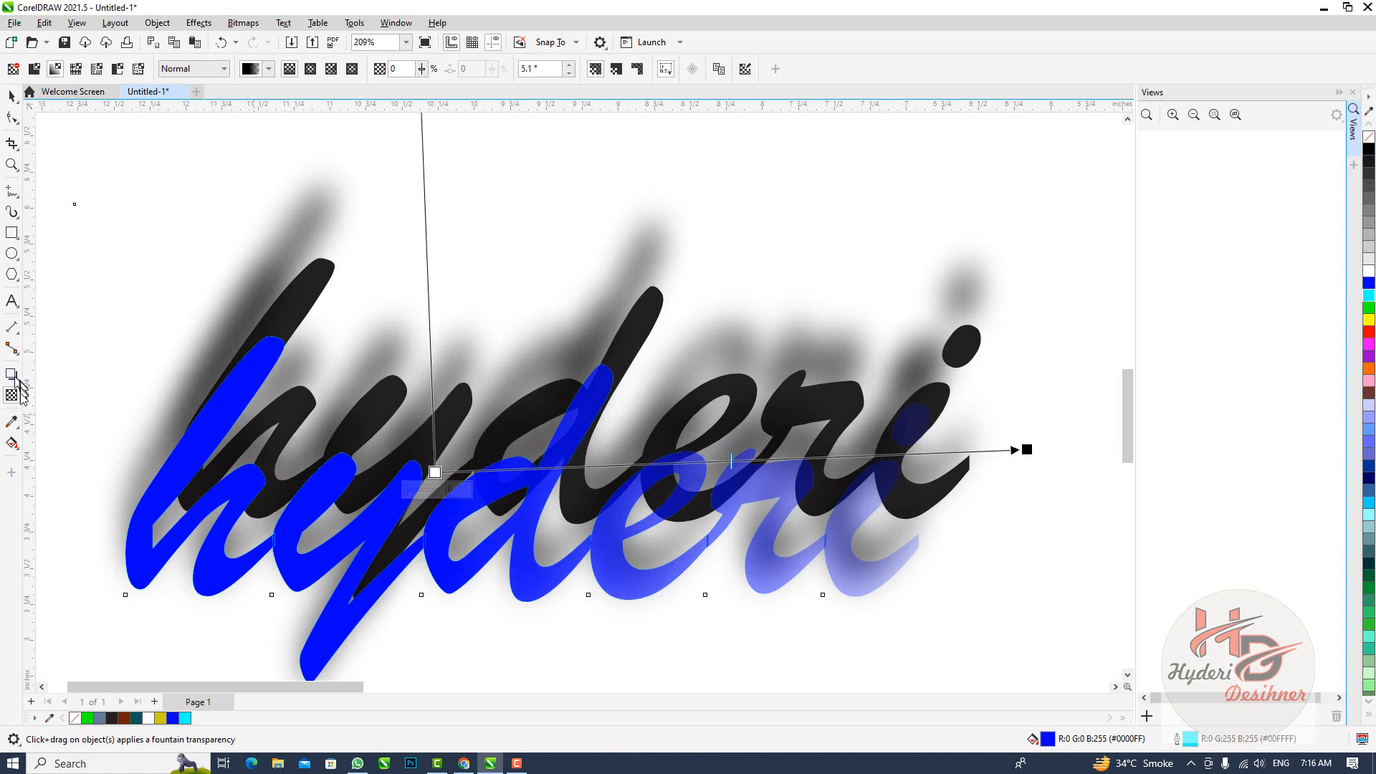
# Sample the text's blue with the Color Eyedropper and apply it to the outline, then fill the text cyan and reapply the sampled blue
pyautogui.click(15, 423)
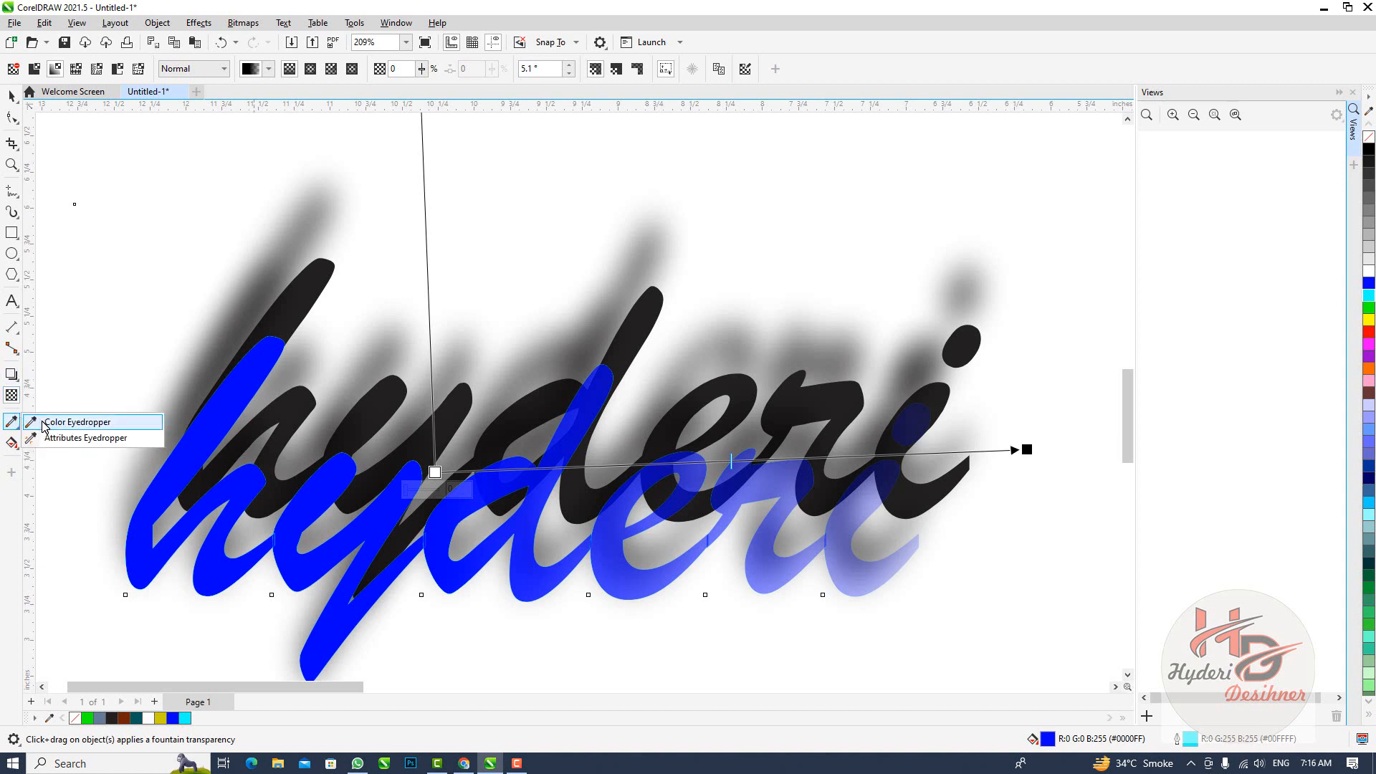
pyautogui.click(72, 422)
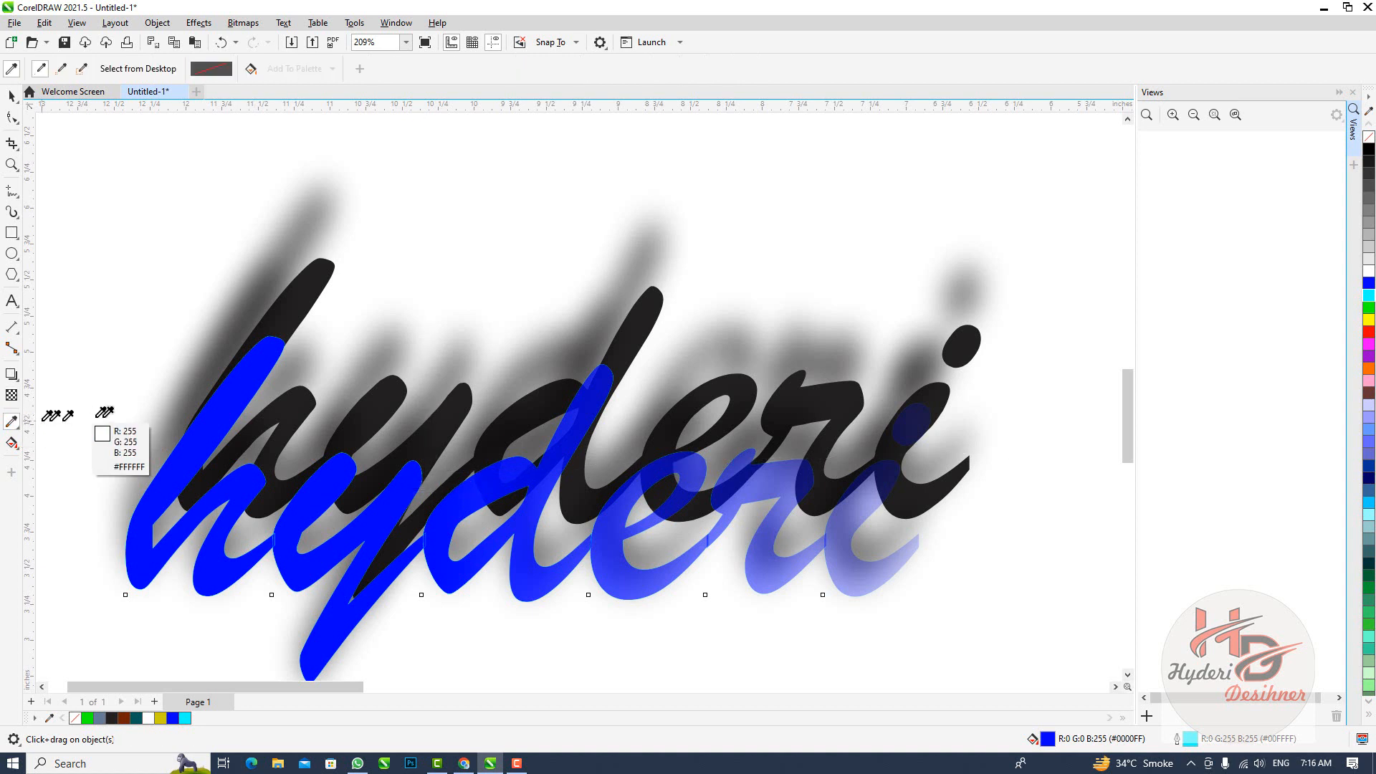
pyautogui.click(218, 414)
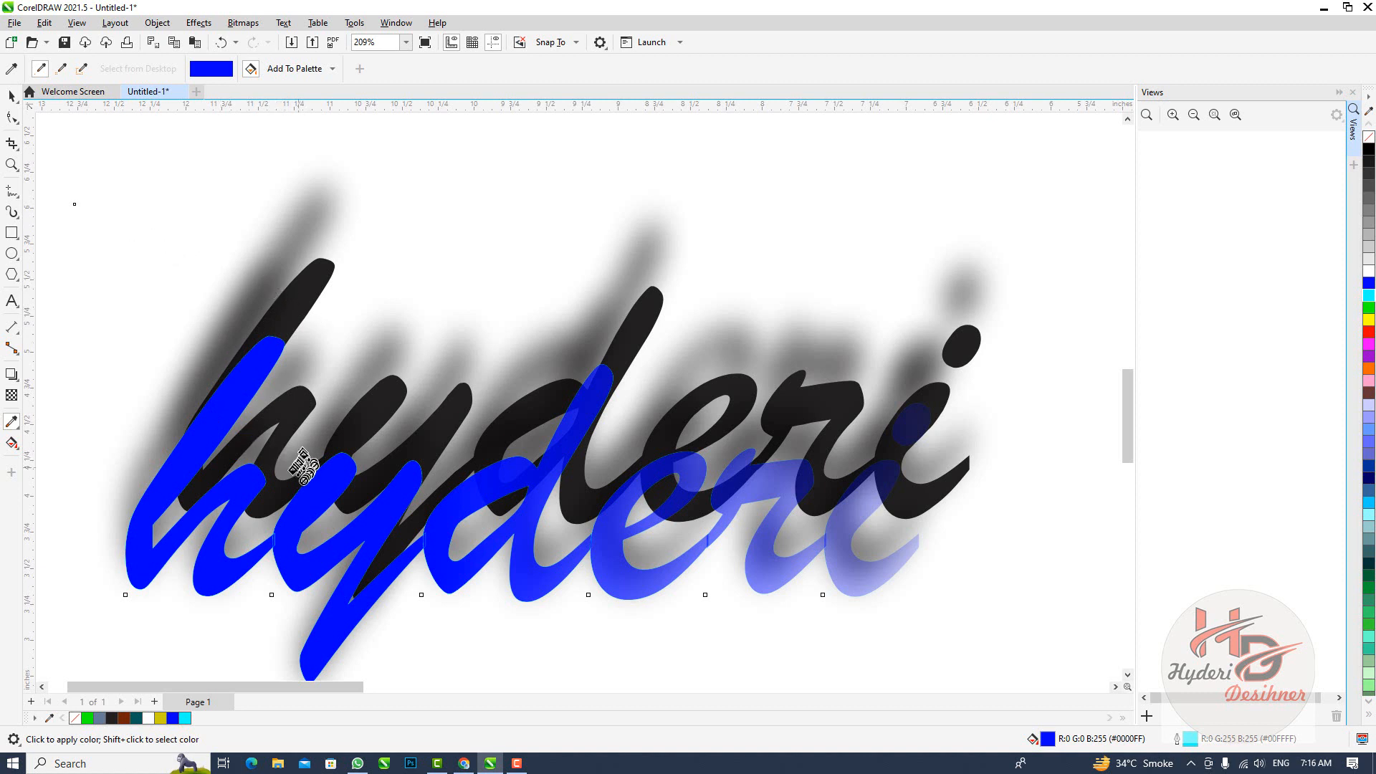
pyautogui.click(288, 499)
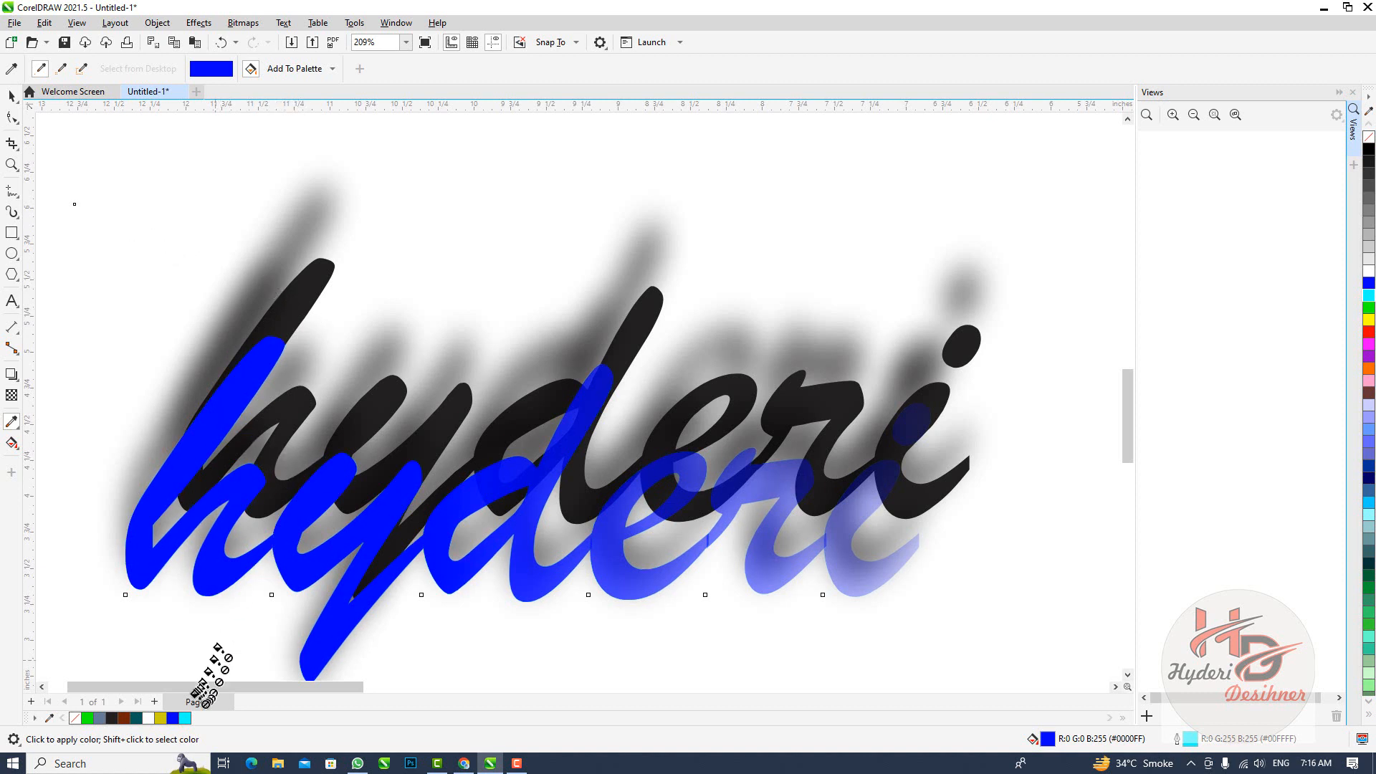
pyautogui.click(185, 719)
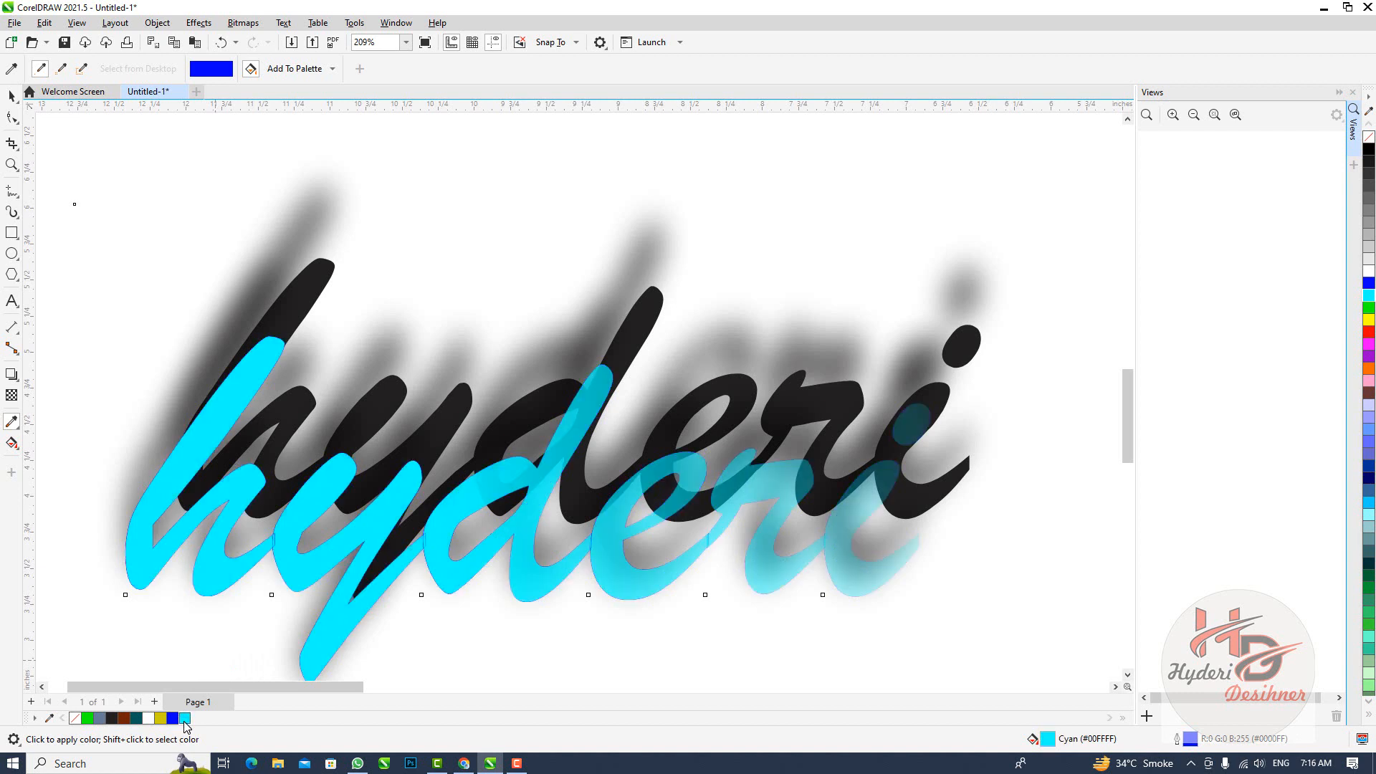
pyautogui.click(229, 389)
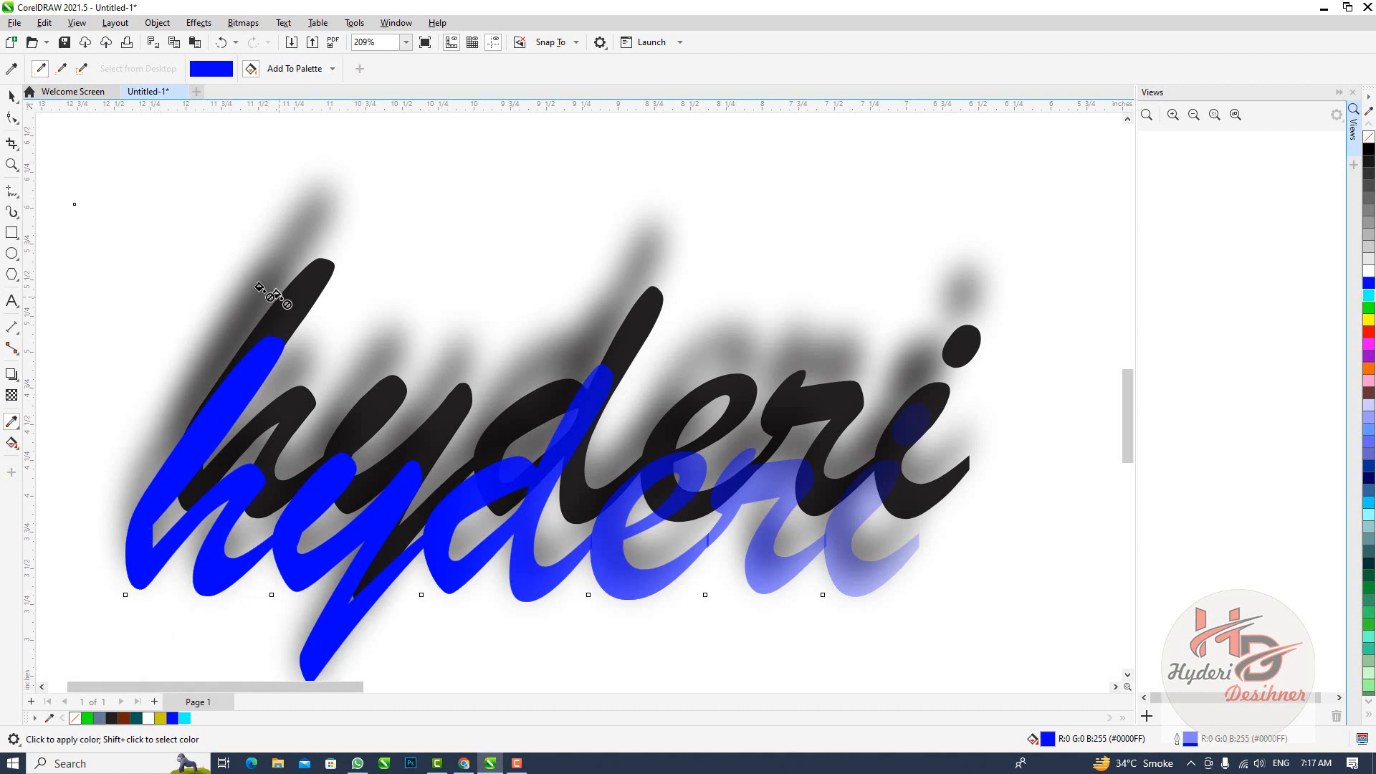
# Fill the enclosed regions of the blue copy's h and y using Smart Fill with blue-gray and a 0.5 pt black outline
pyautogui.click(17, 444)
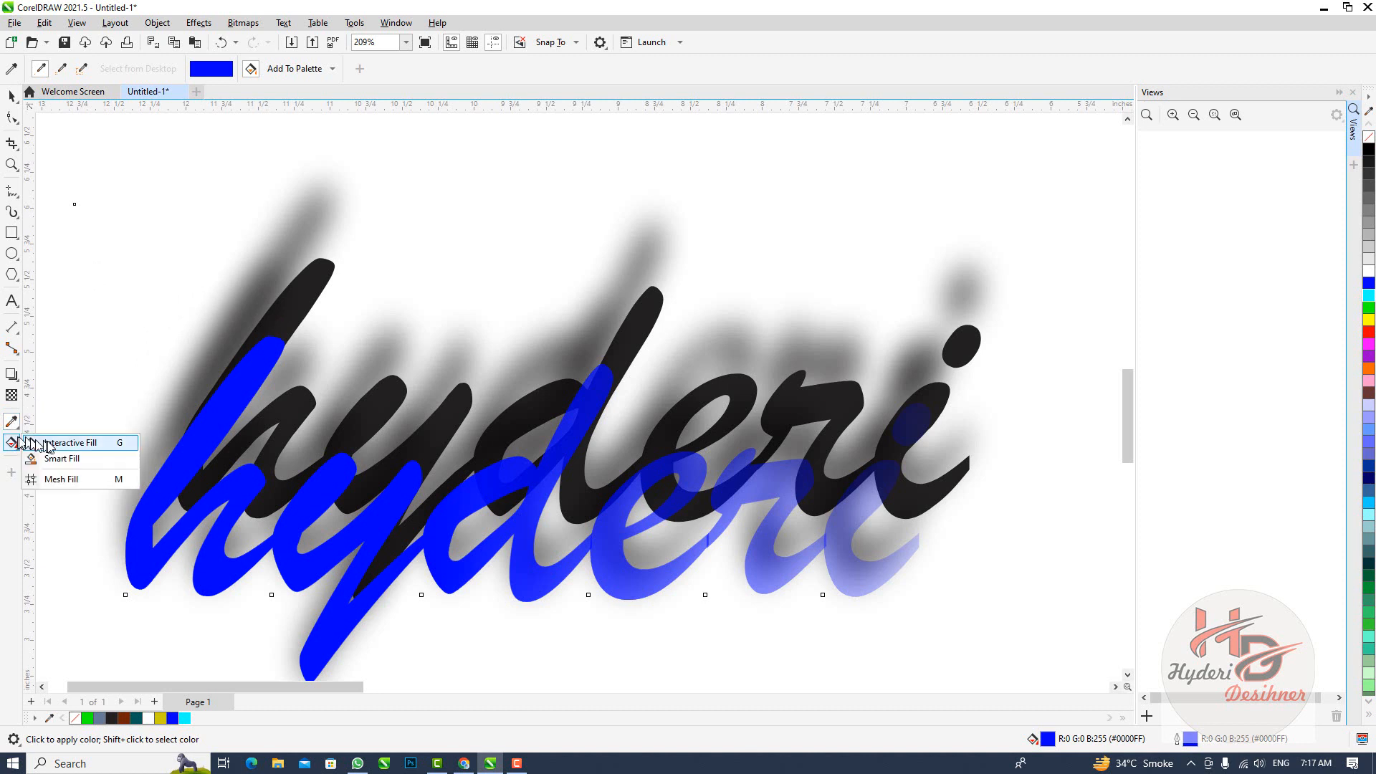
pyautogui.click(88, 459)
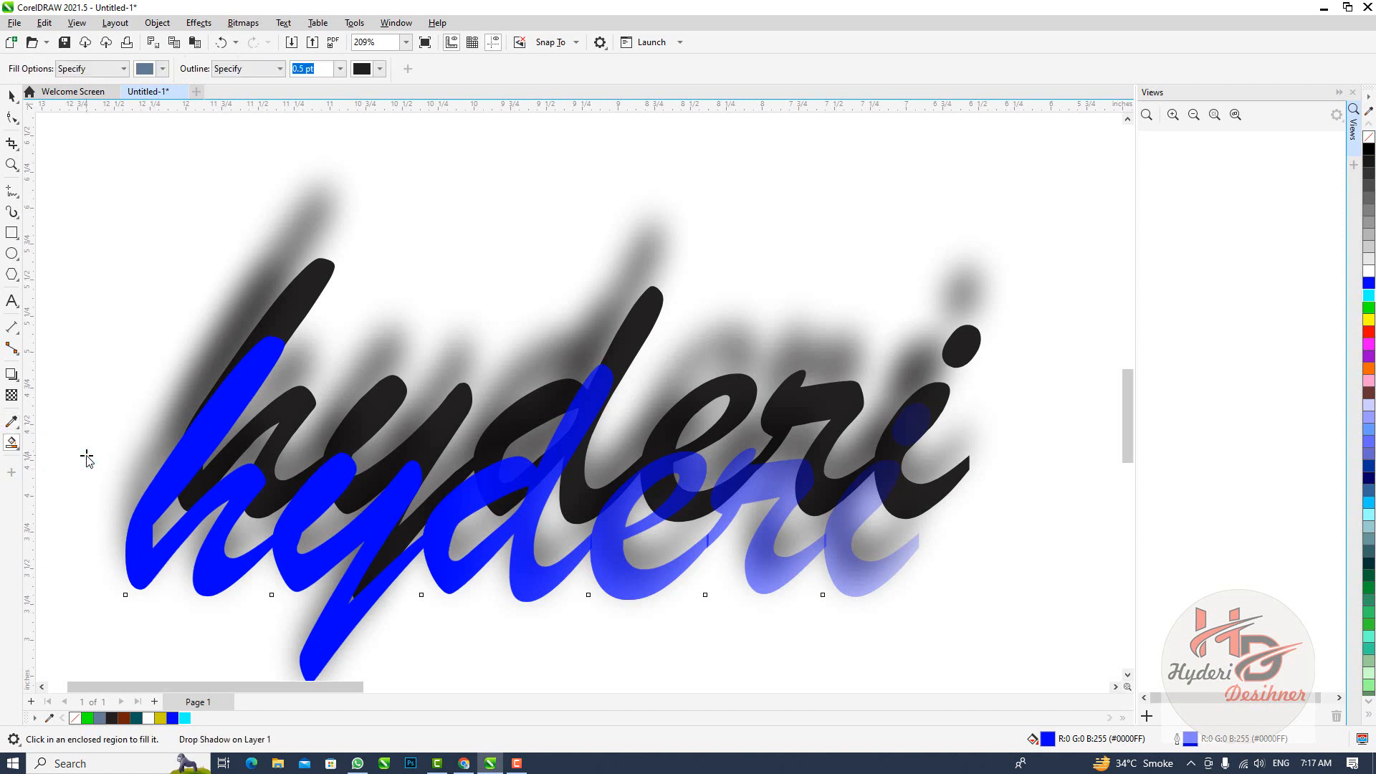
pyautogui.click(255, 348)
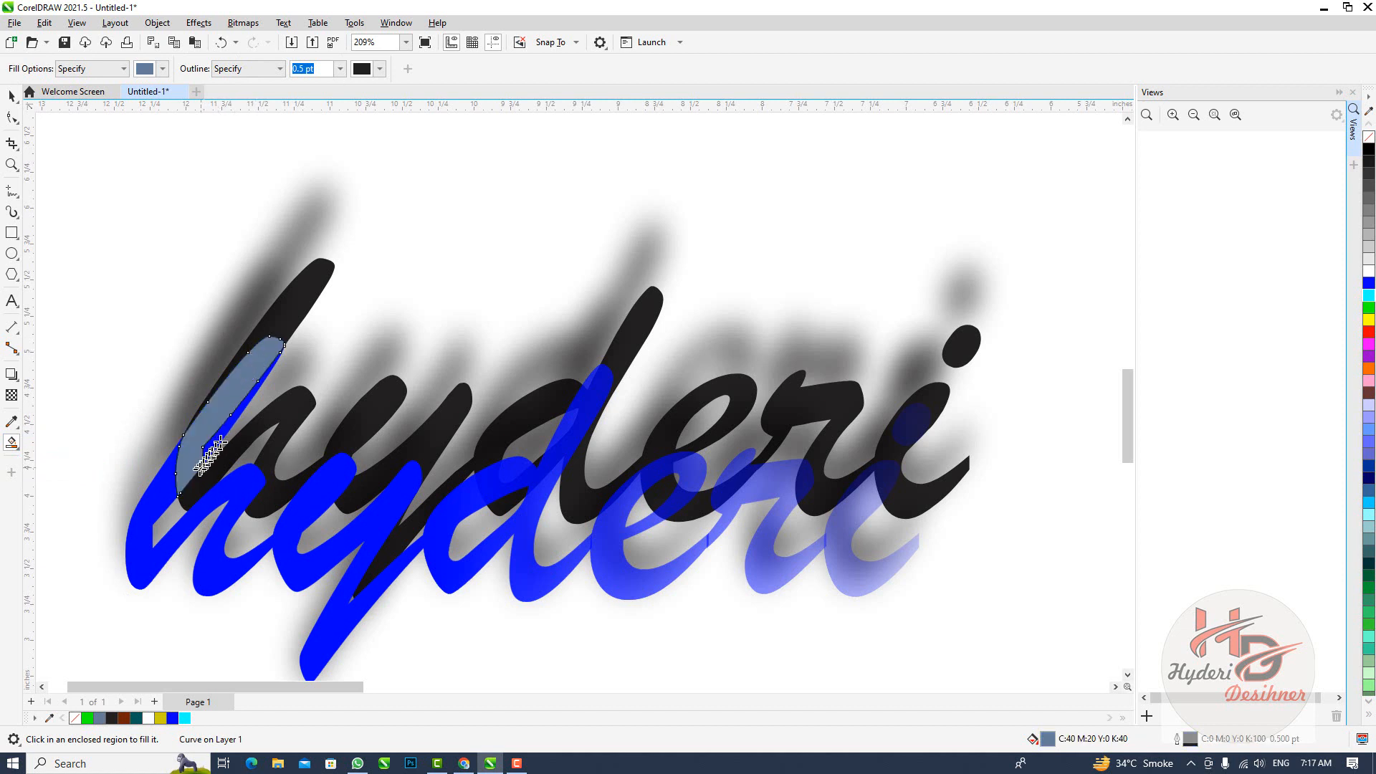
pyautogui.click(142, 513)
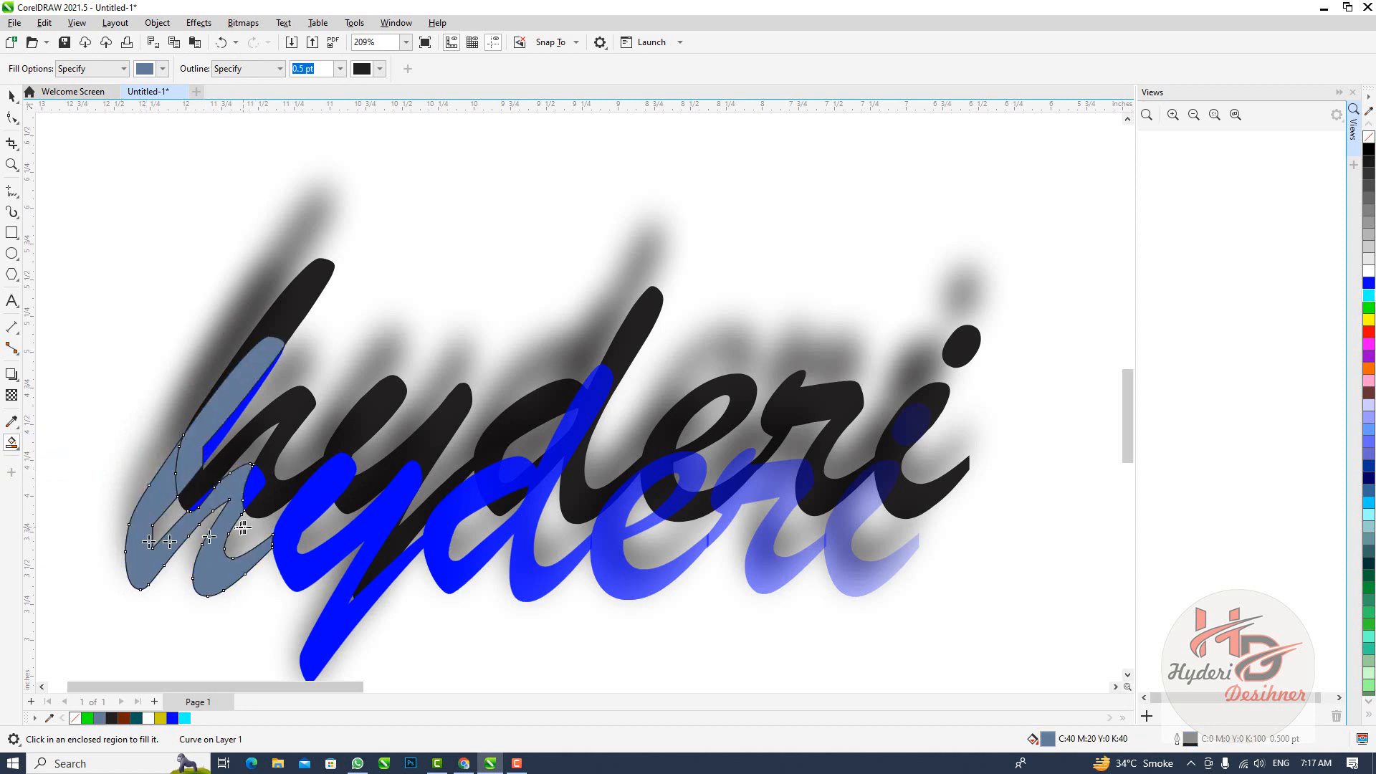
pyautogui.click(295, 521)
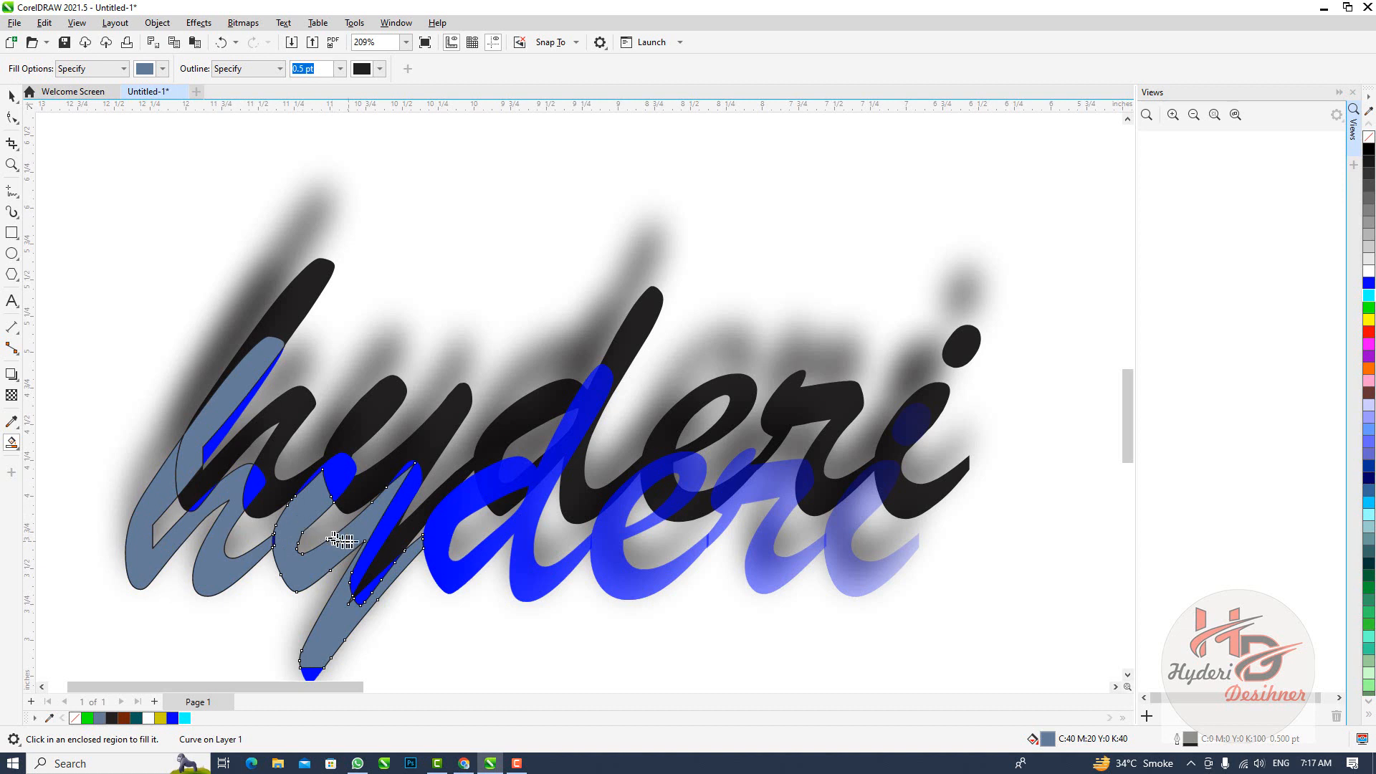
pyautogui.click(387, 530)
pyautogui.click(326, 473)
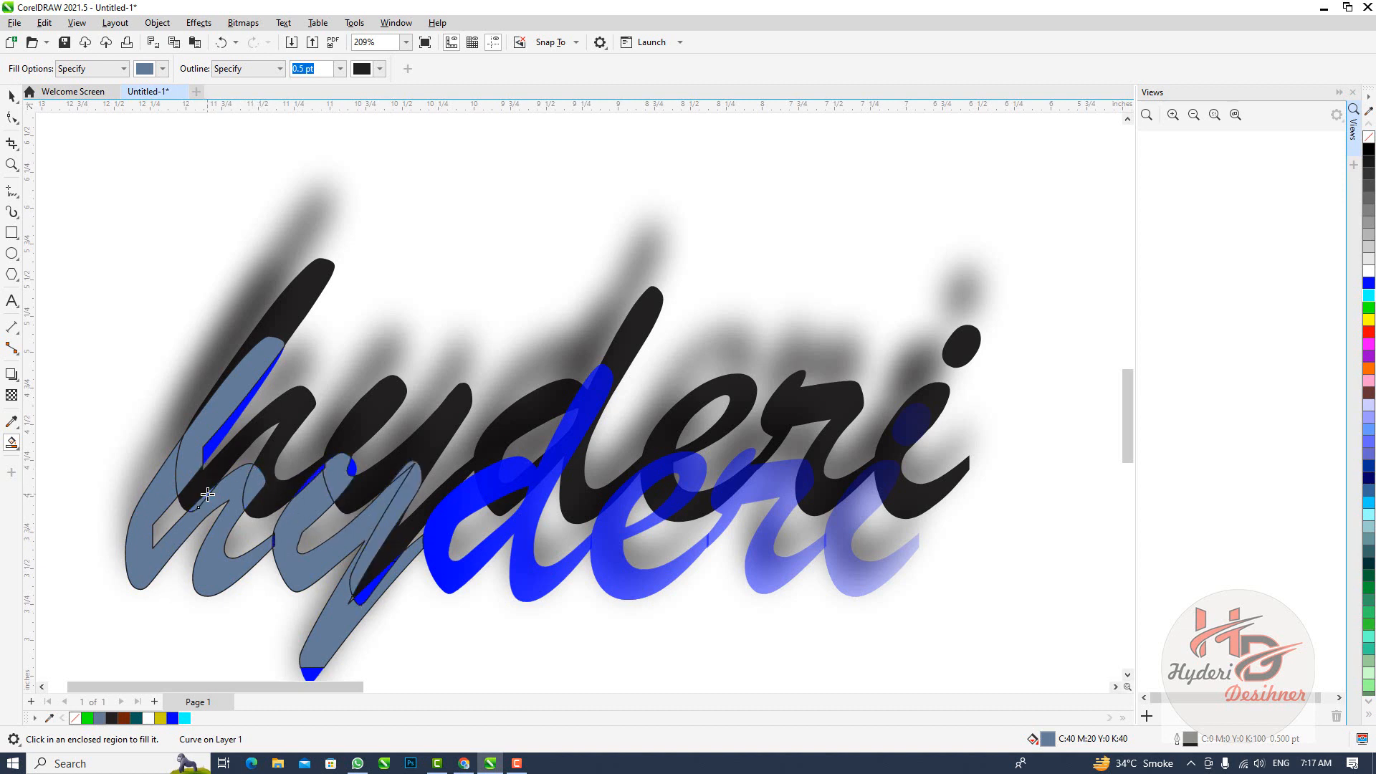
# Fill the remaining sliver beside the blue h with Smart Fill, and move the h's upper-stroke piece above the lettering
pyautogui.click(242, 419)
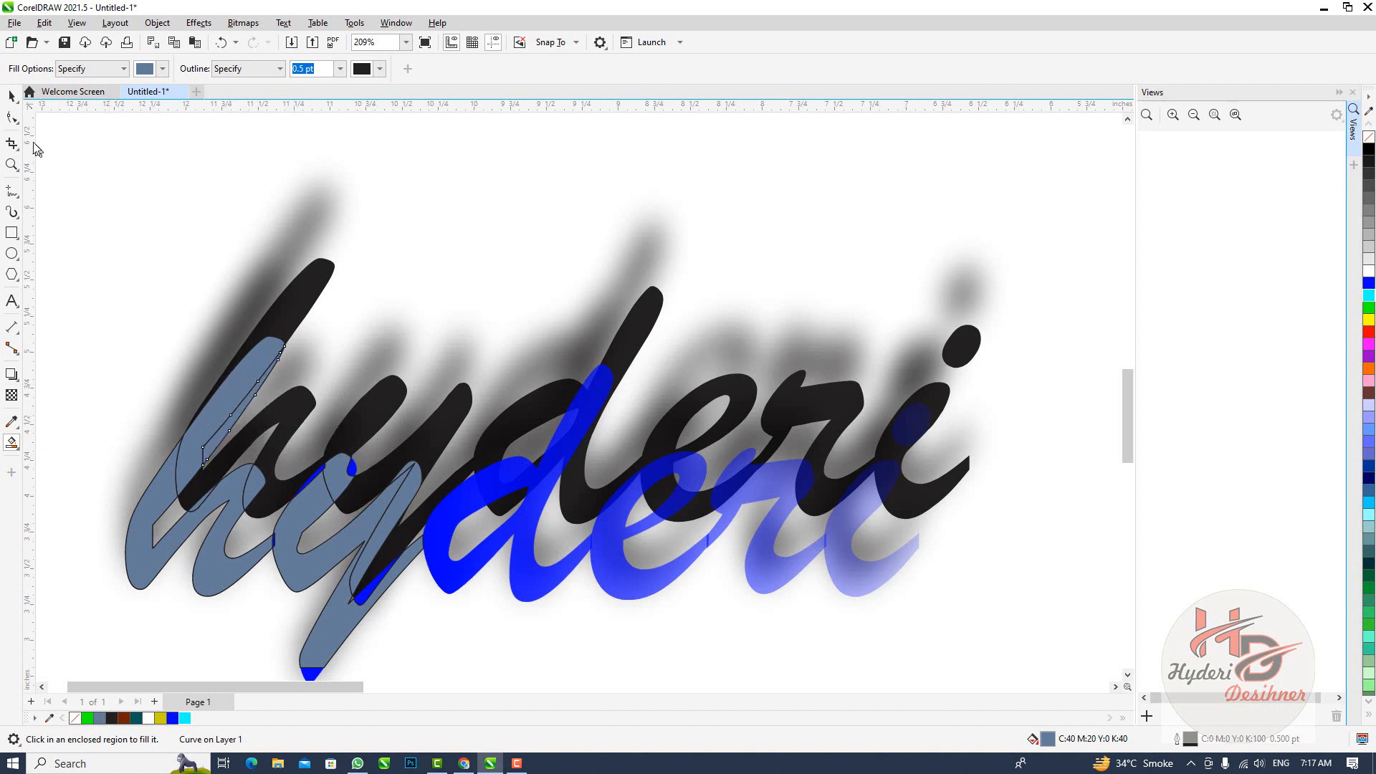
pyautogui.click(12, 95)
pyautogui.moveTo(215, 417); pyautogui.dragTo(415, 230)
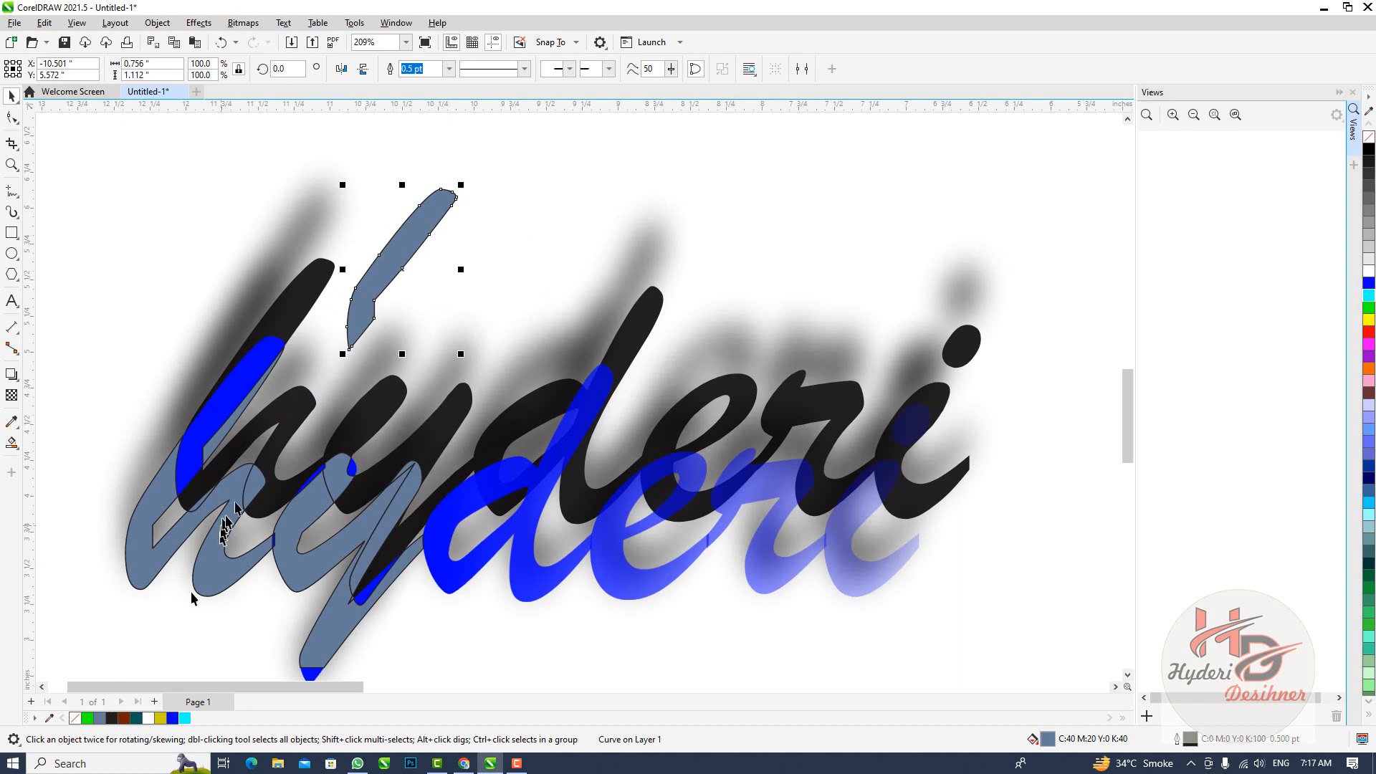
# Shift the narrow sliver and the lower h fill piece slightly to the left of the blue h
pyautogui.click(228, 438)
pyautogui.hotkey('ctrl', 'e')
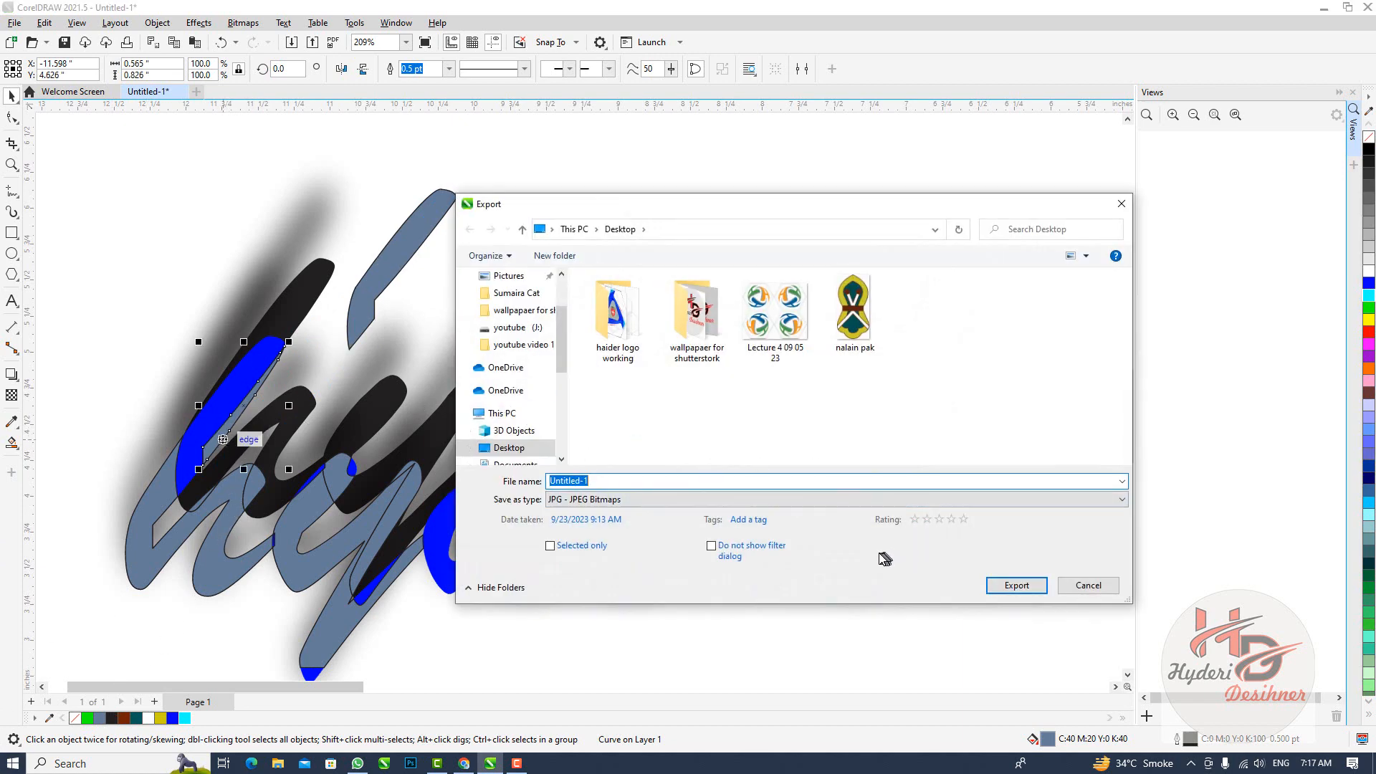
pyautogui.click(1080, 586)
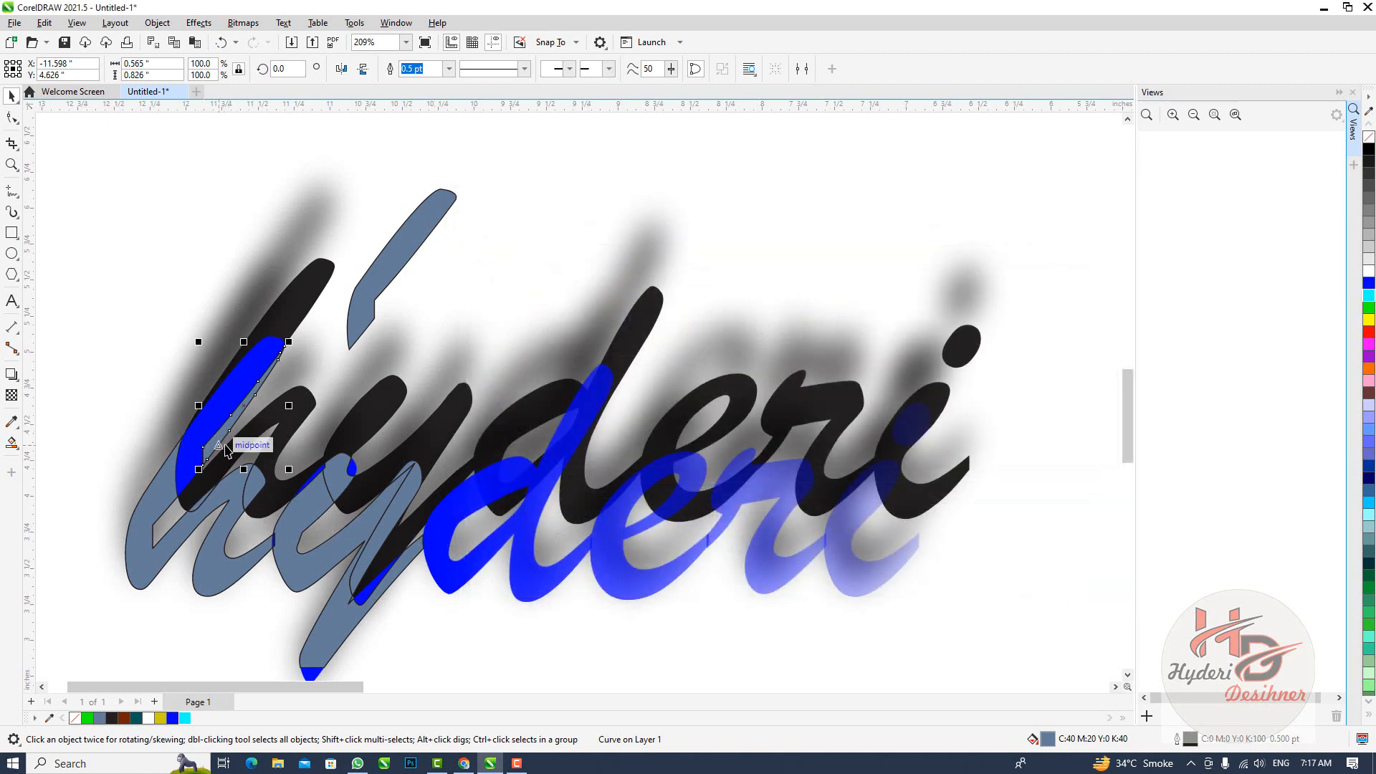
pyautogui.moveTo(226, 450); pyautogui.dragTo(194, 446)
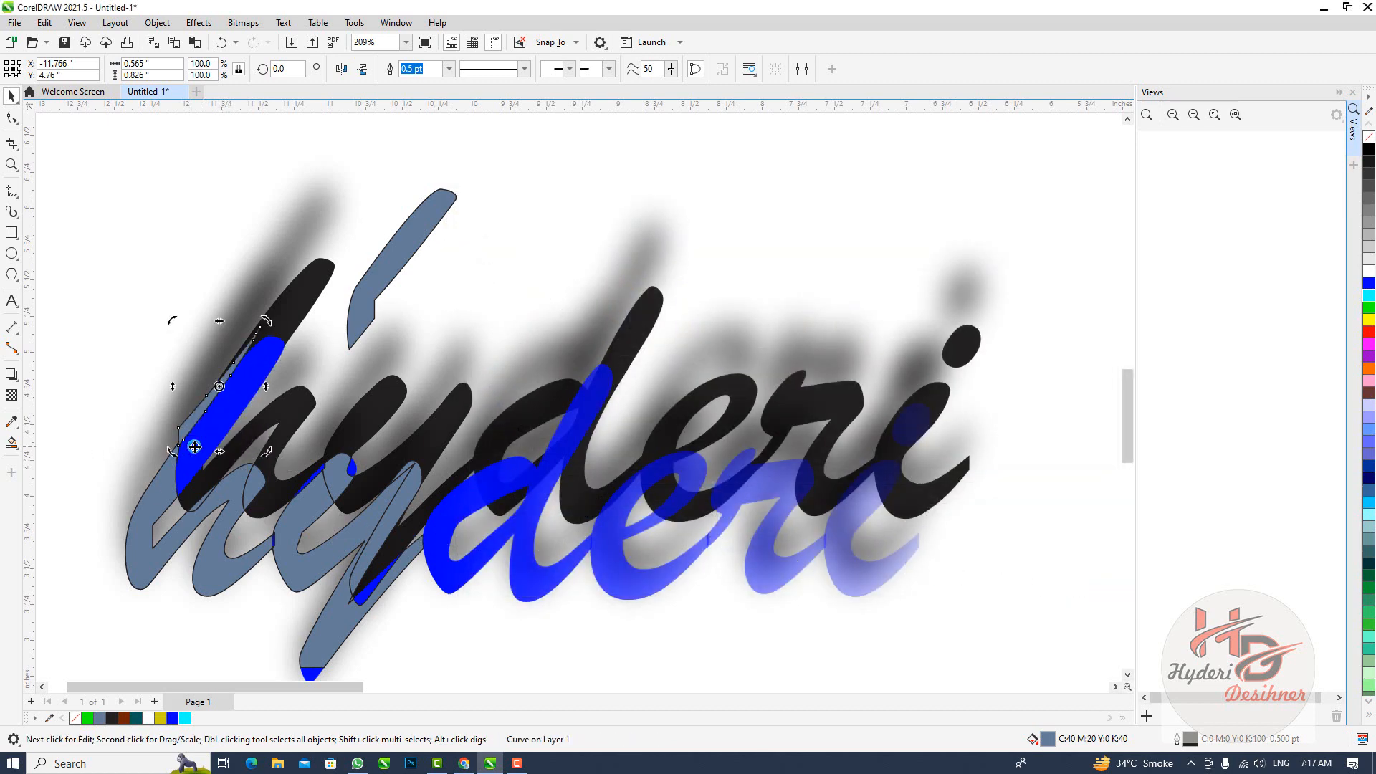
pyautogui.click(166, 486)
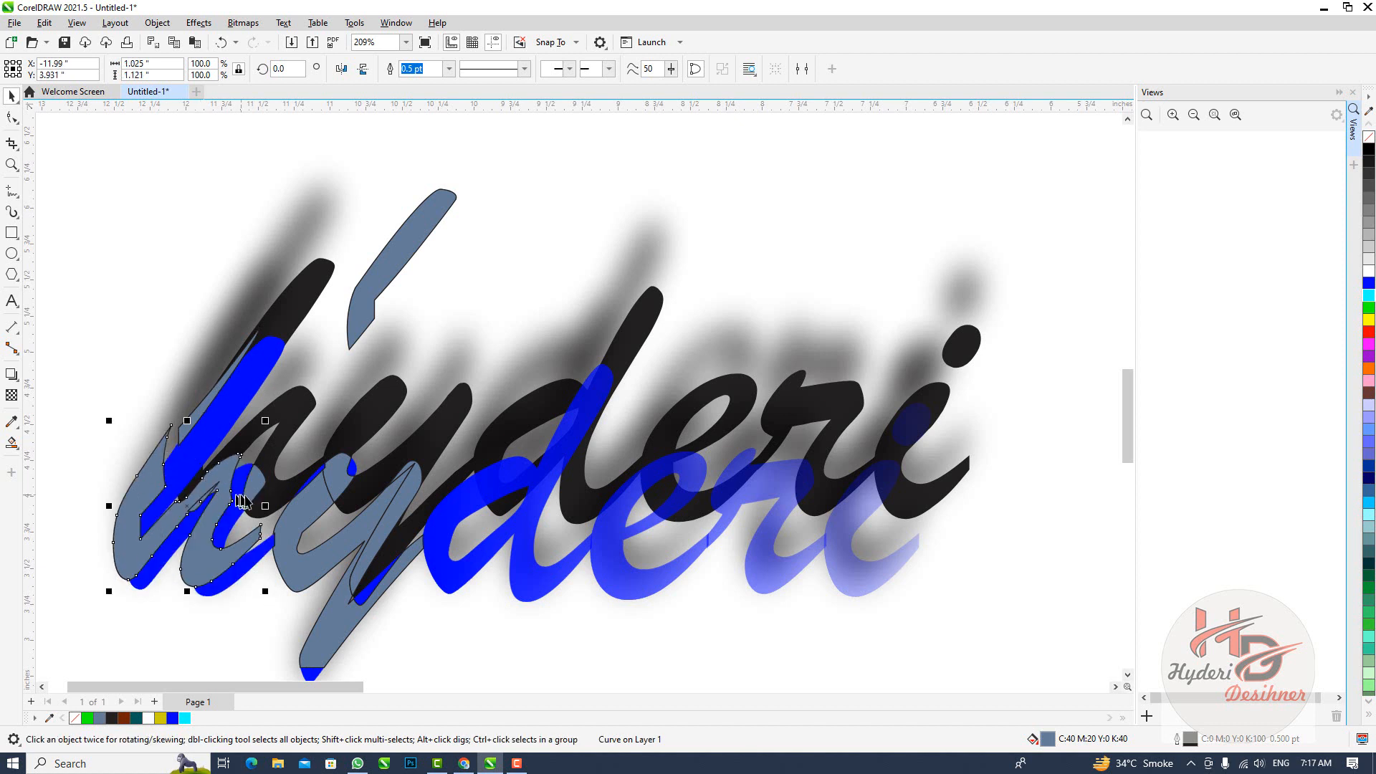
# Move the y pieces, lower h piece, small overlap pieces and narrow sliver off the blue text to the area above it
pyautogui.click(280, 534)
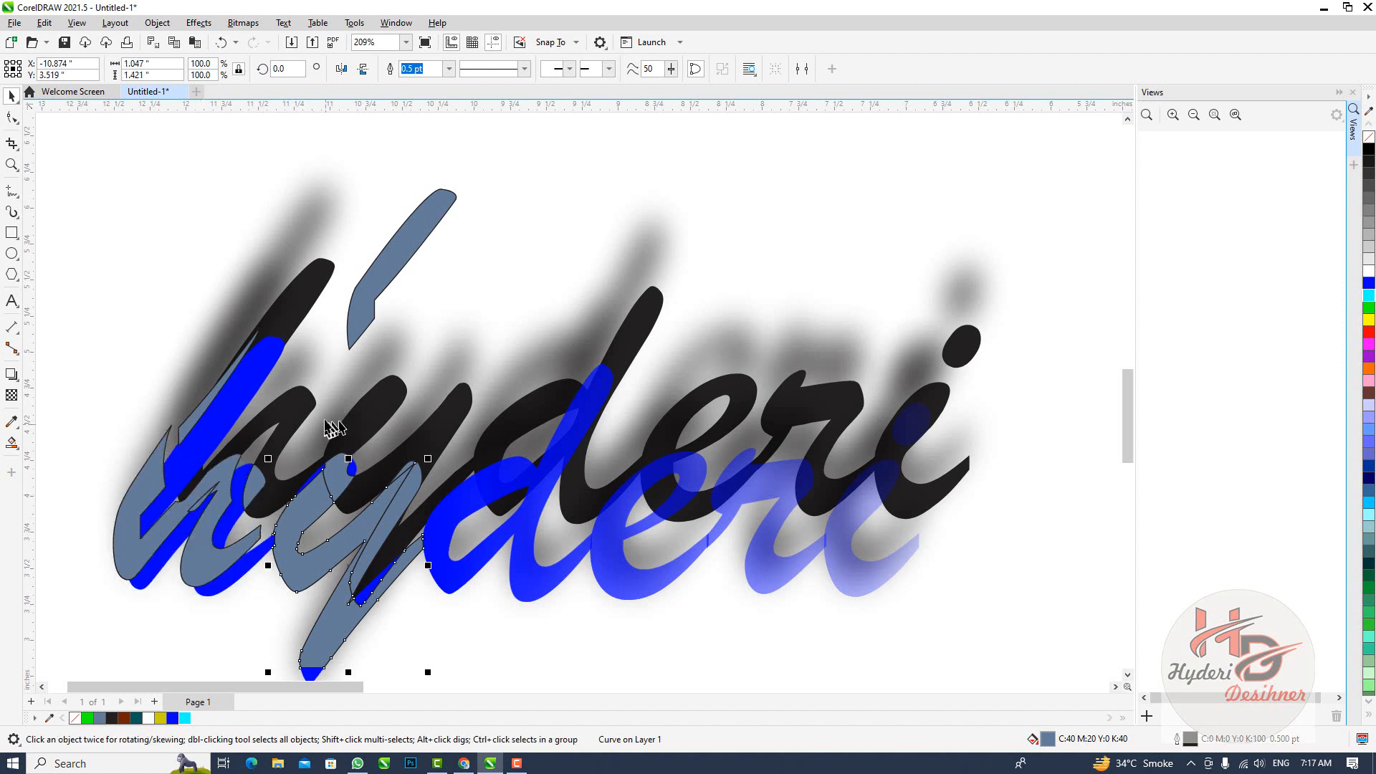
pyautogui.moveTo(351, 587); pyautogui.dragTo(494, 300)
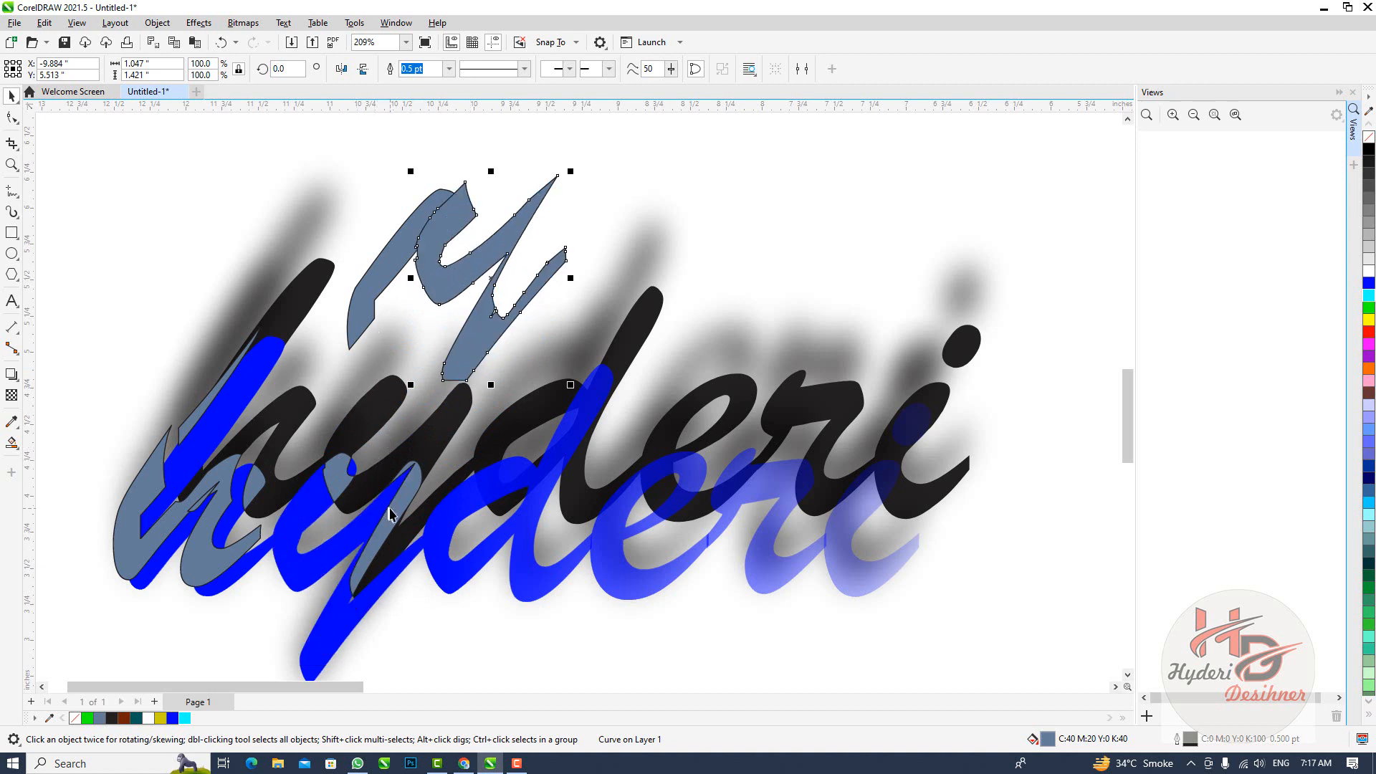
pyautogui.moveTo(389, 513); pyautogui.dragTo(433, 172)
pyautogui.moveTo(255, 485); pyautogui.dragTo(518, 203)
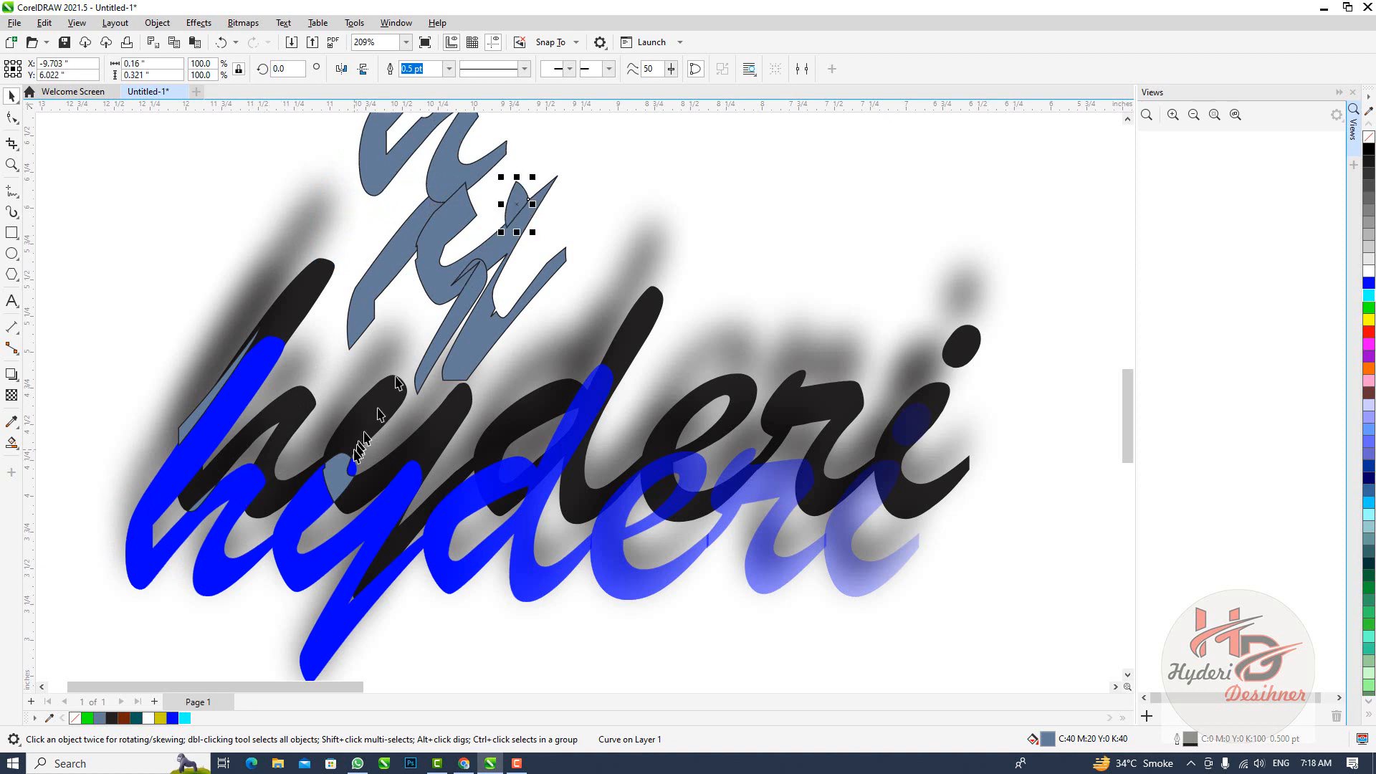
pyautogui.moveTo(354, 469); pyautogui.dragTo(487, 296)
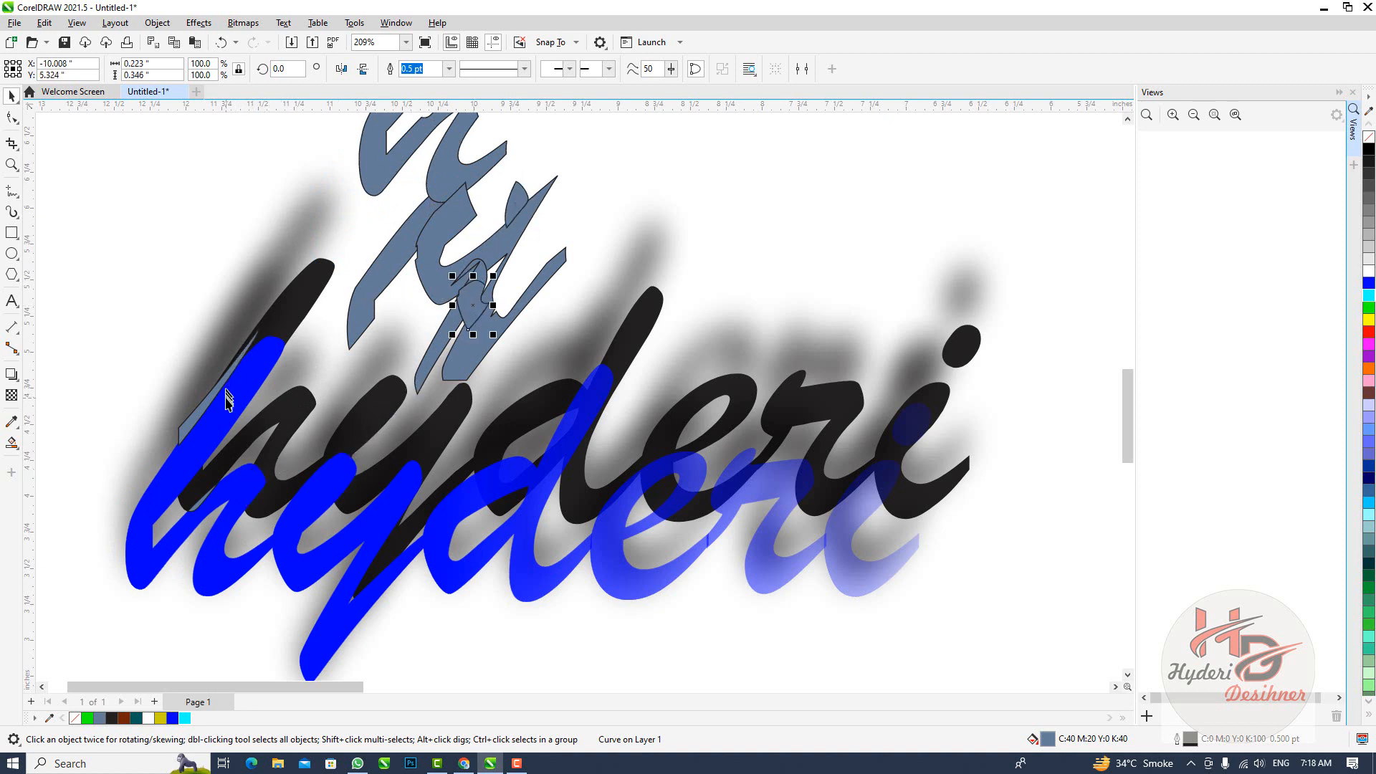
pyautogui.moveTo(213, 401); pyautogui.dragTo(485, 213)
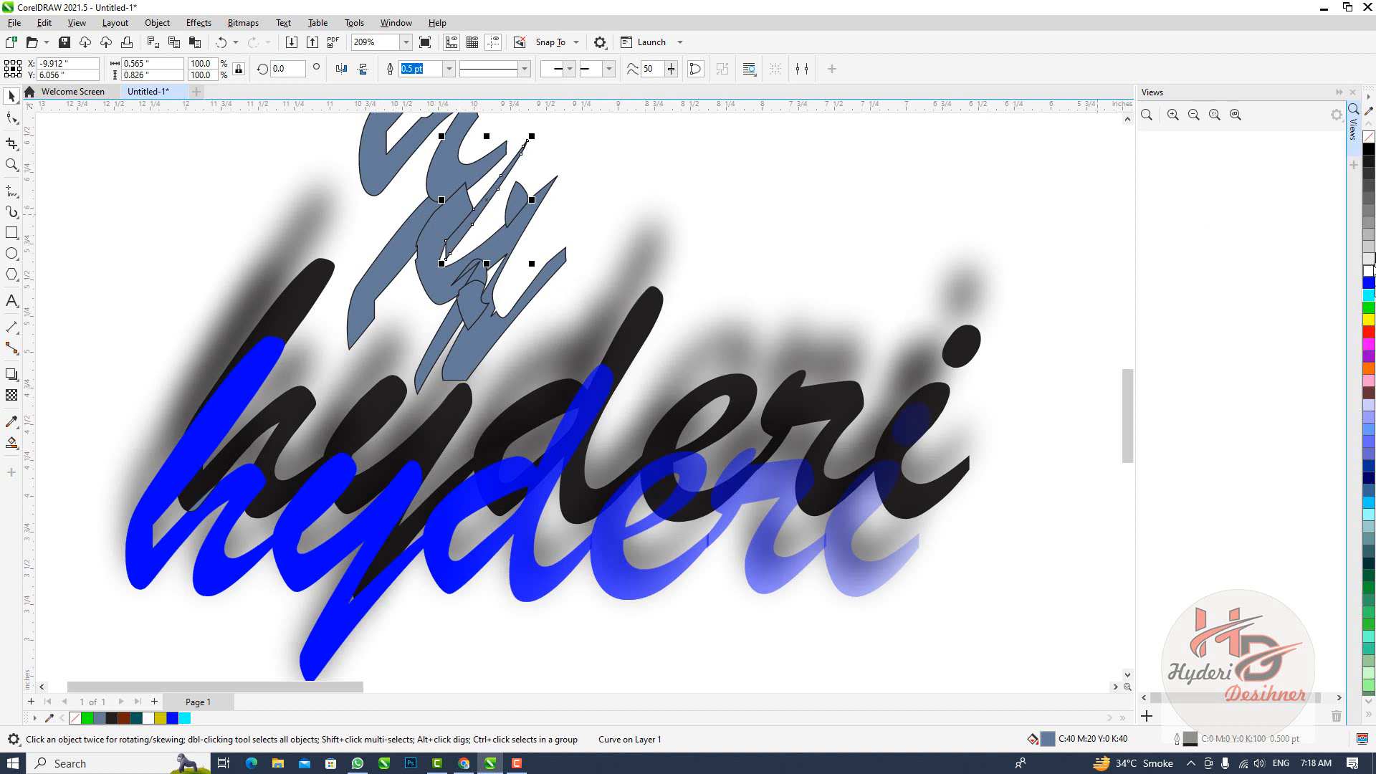
# Recolor the moved narrow sliver cyan, the large y piece red and the slim y stroke dark blue
pyautogui.click(1368, 295)
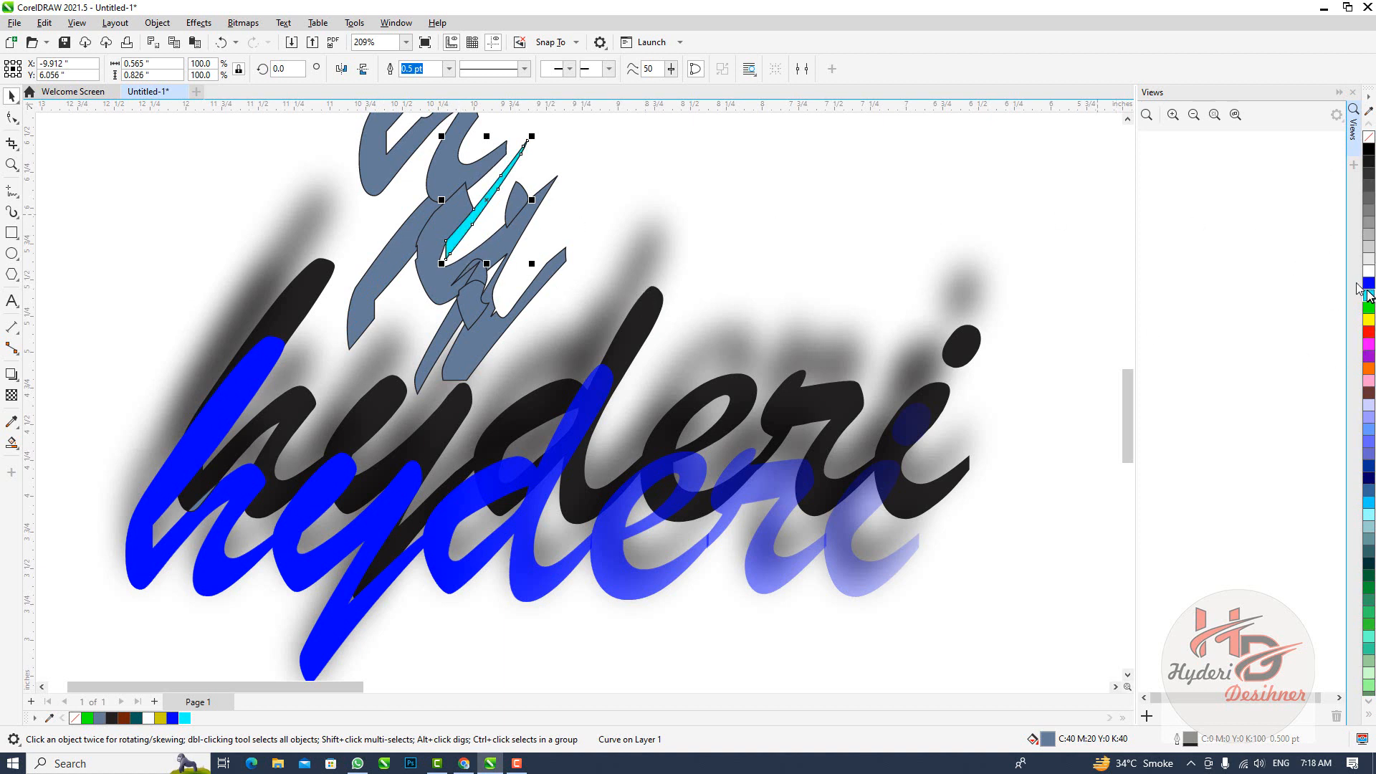
pyautogui.click(470, 228)
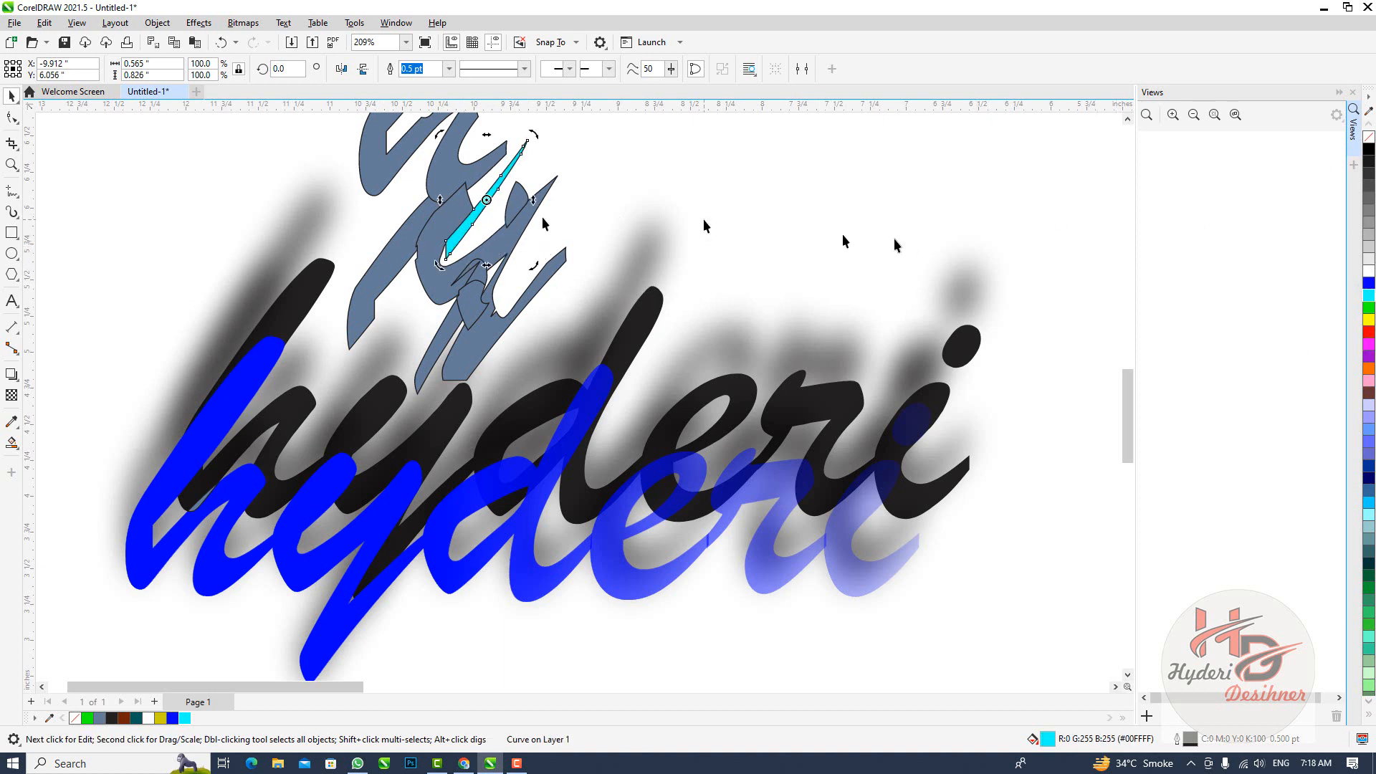
pyautogui.click(427, 239)
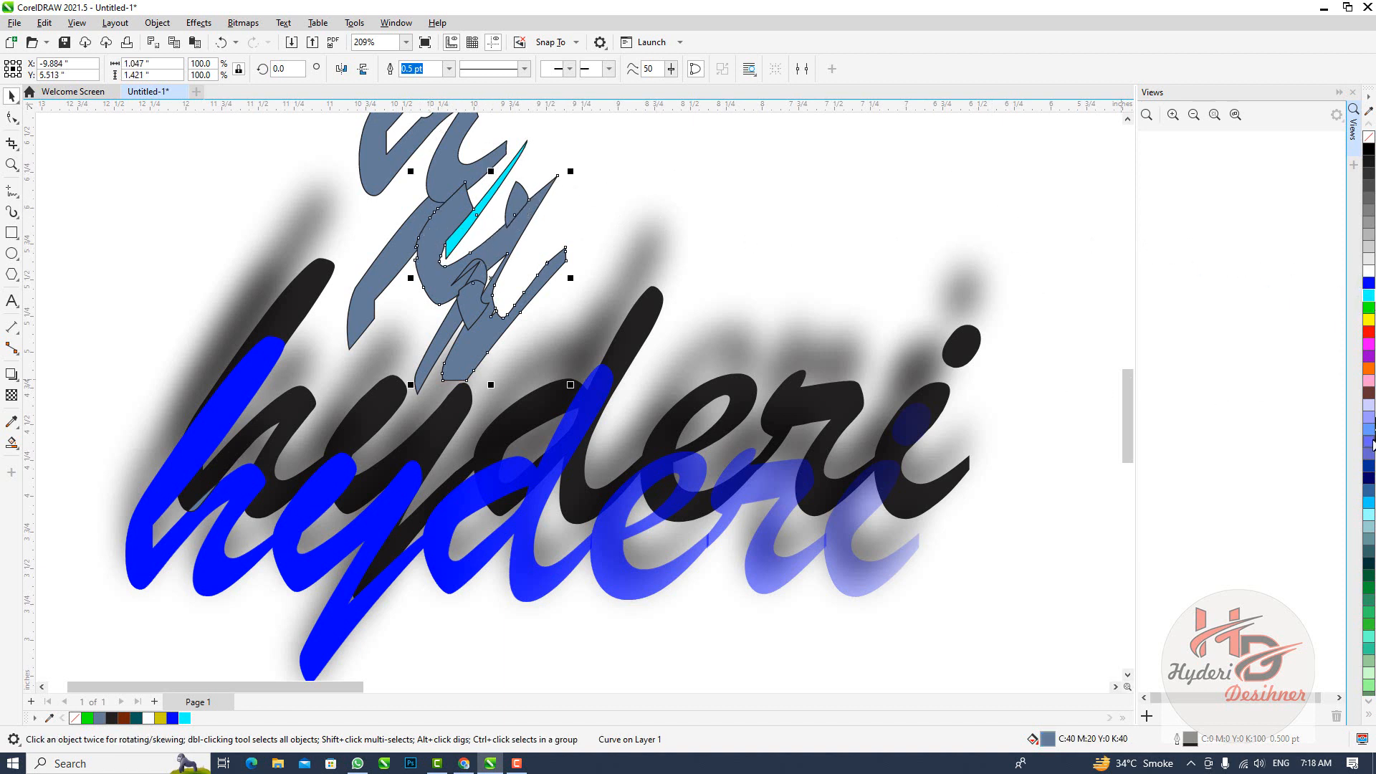
pyautogui.click(1368, 334)
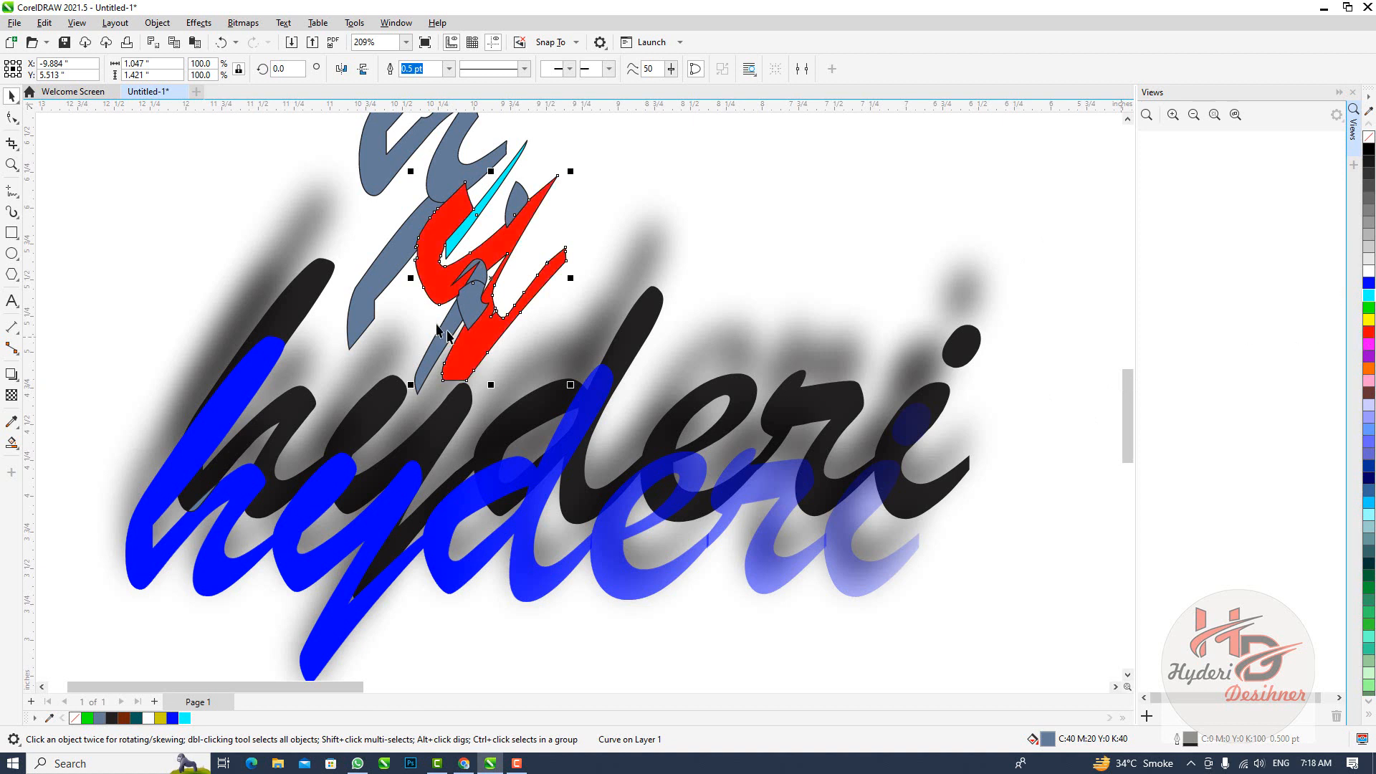
pyautogui.click(439, 345)
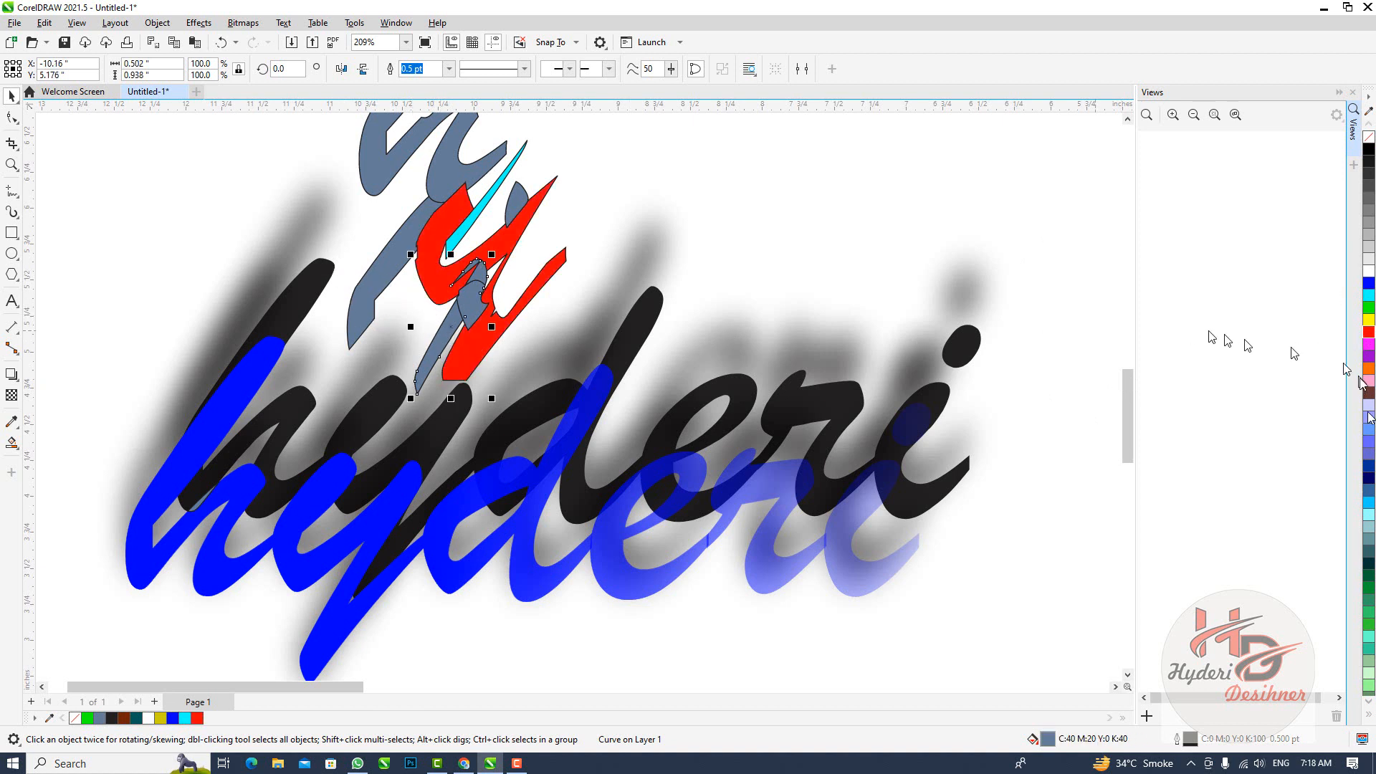
pyautogui.click(1367, 466)
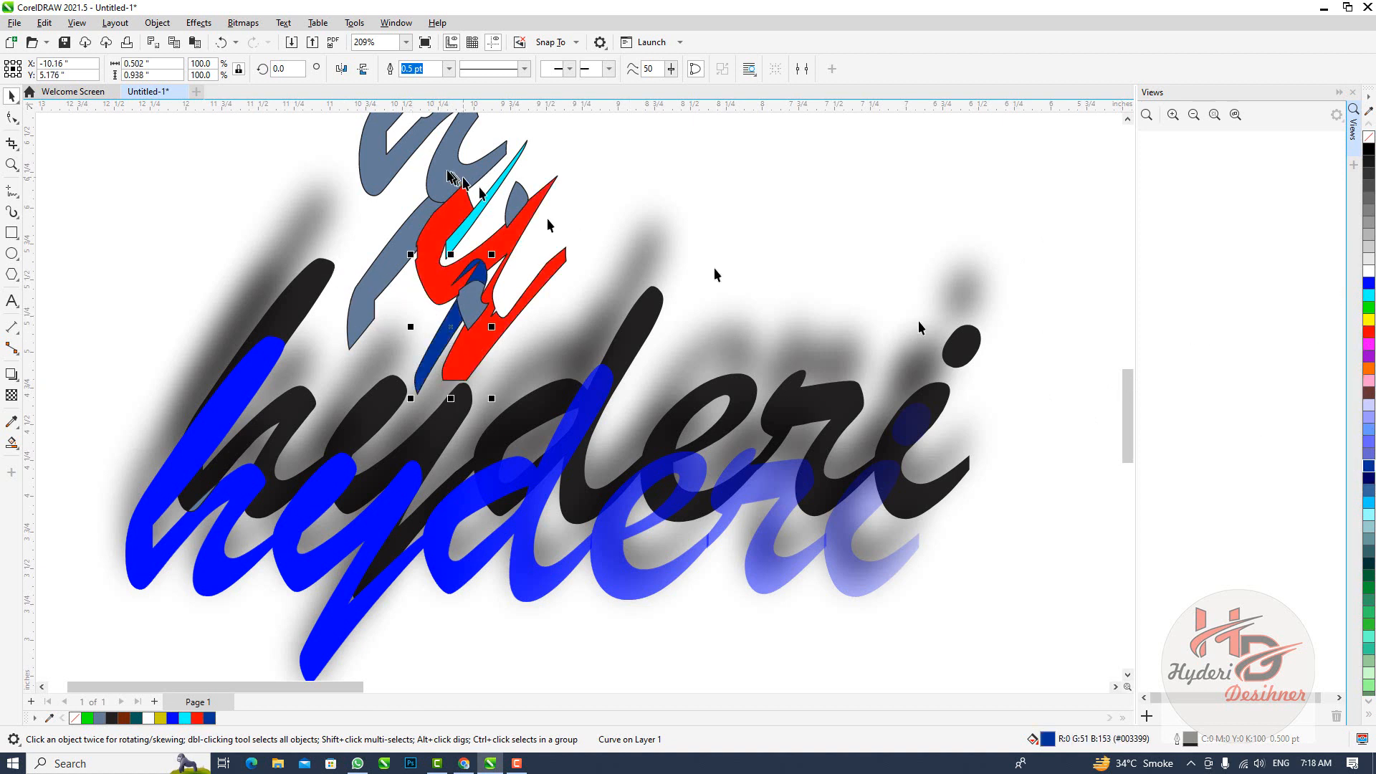
# Recolor the moved upper-stroke piece of the h green and its lower piece blue
pyautogui.click(393, 287)
pyautogui.click(1369, 307)
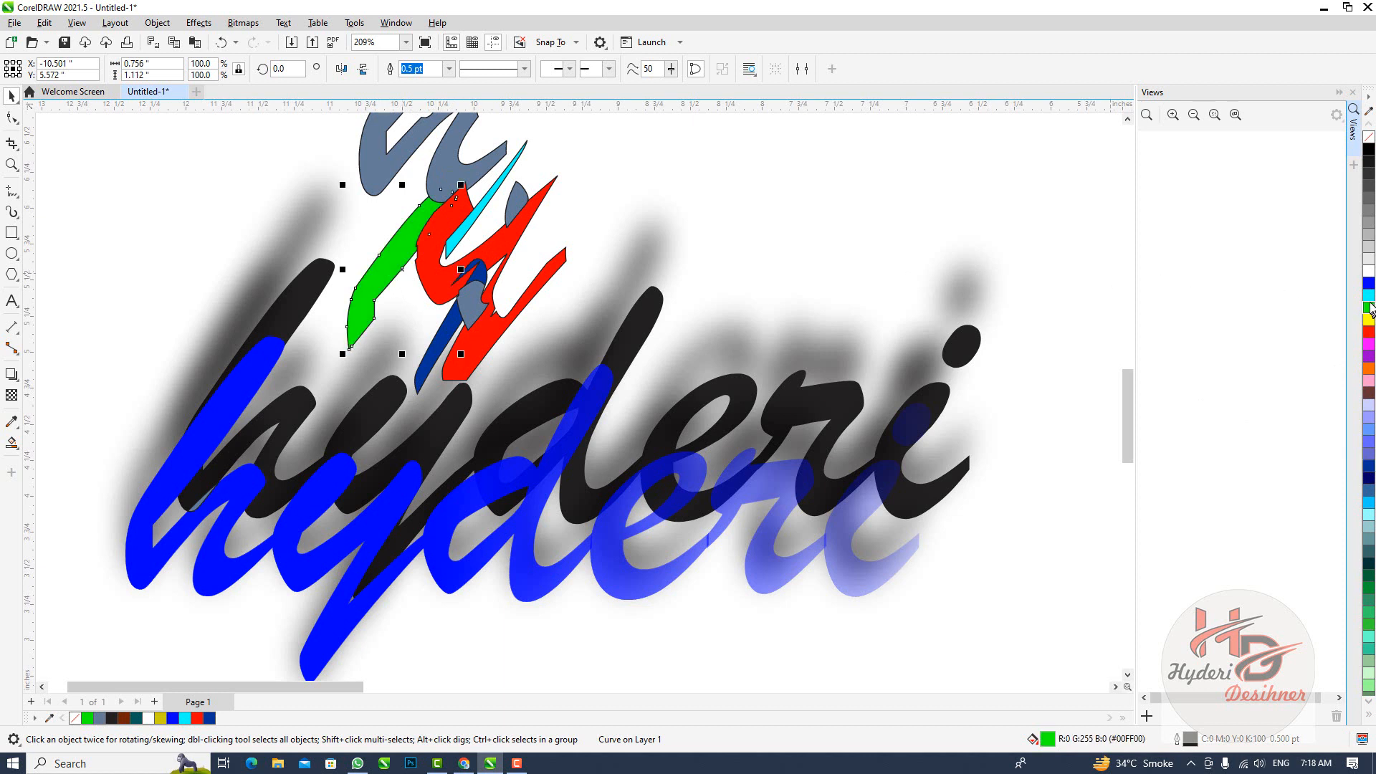
pyautogui.click(445, 164)
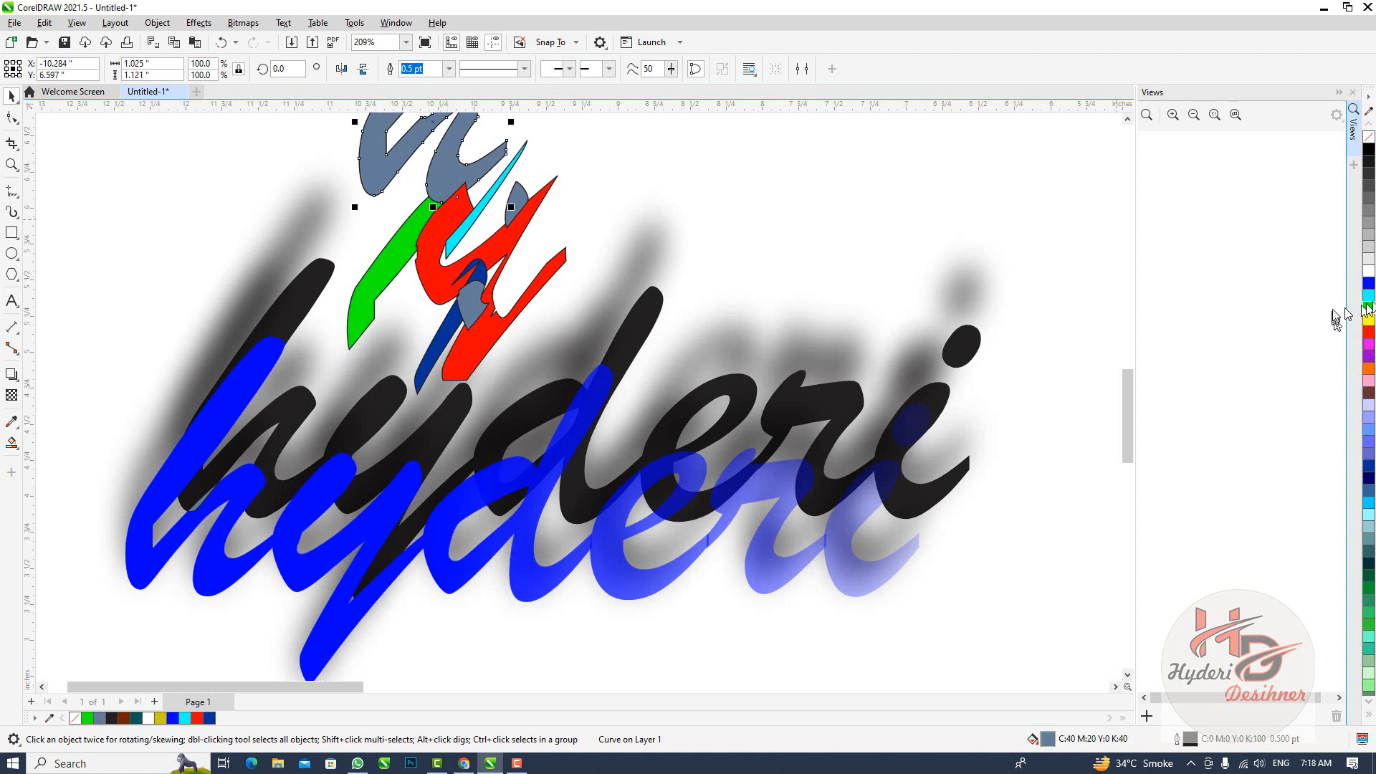
pyautogui.click(1369, 284)
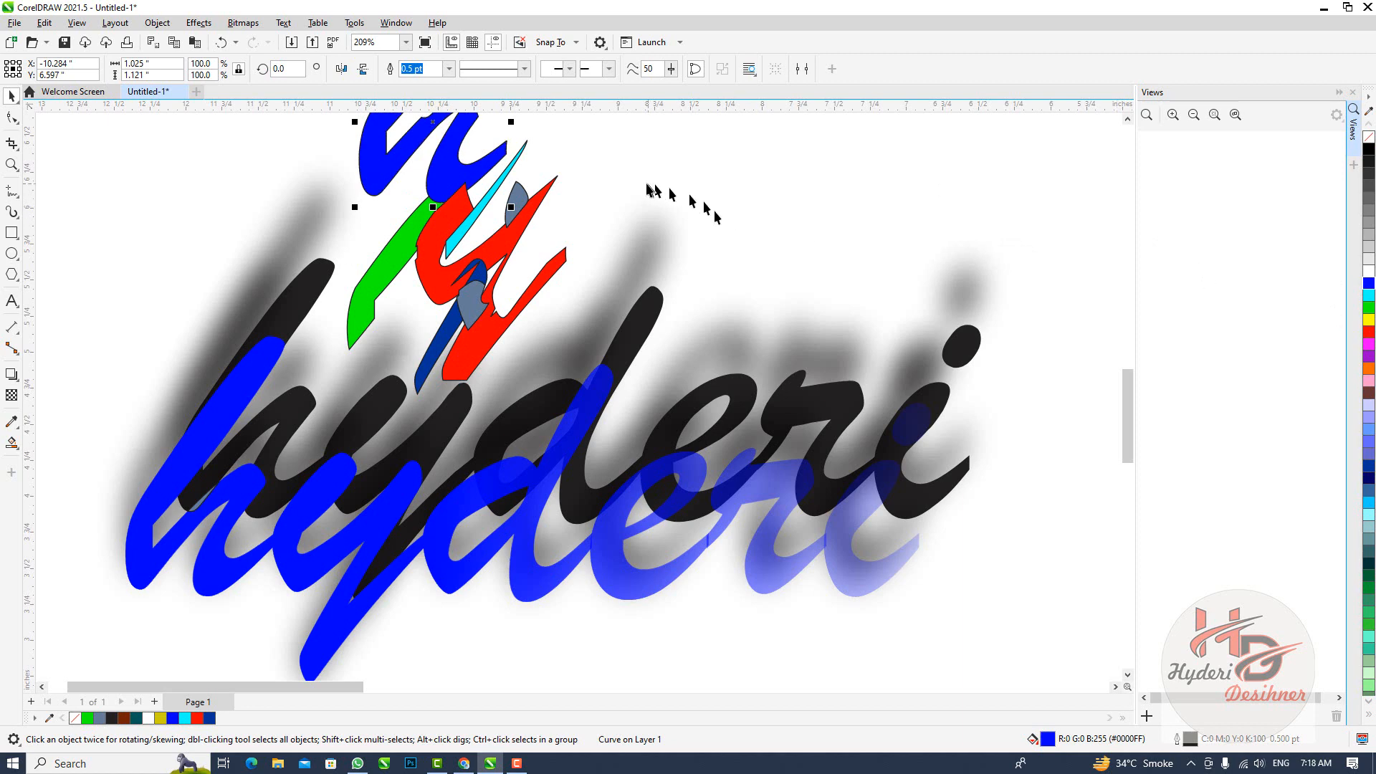
pyautogui.scroll(-3, 652, 191)
pyautogui.scroll(2, 247, 336)
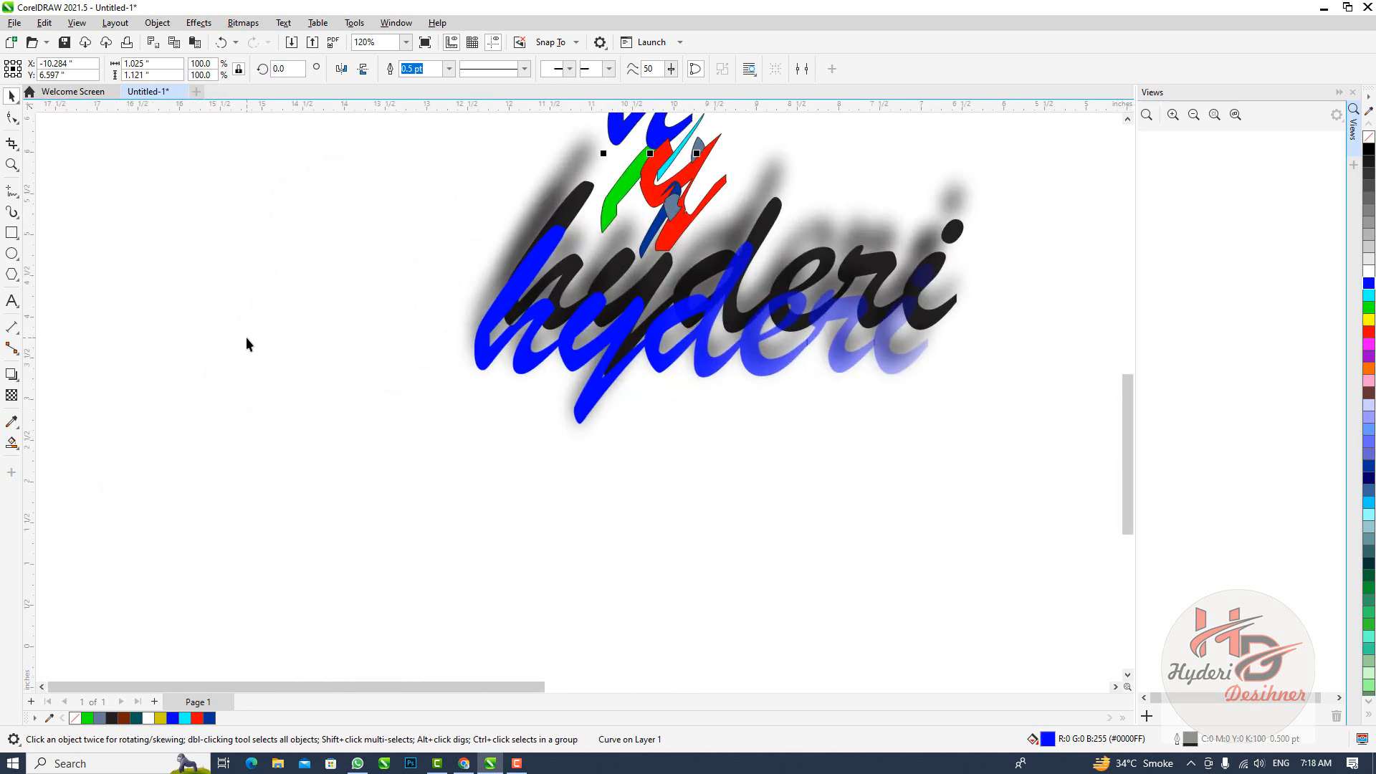
pyautogui.scroll(1, 268, 332)
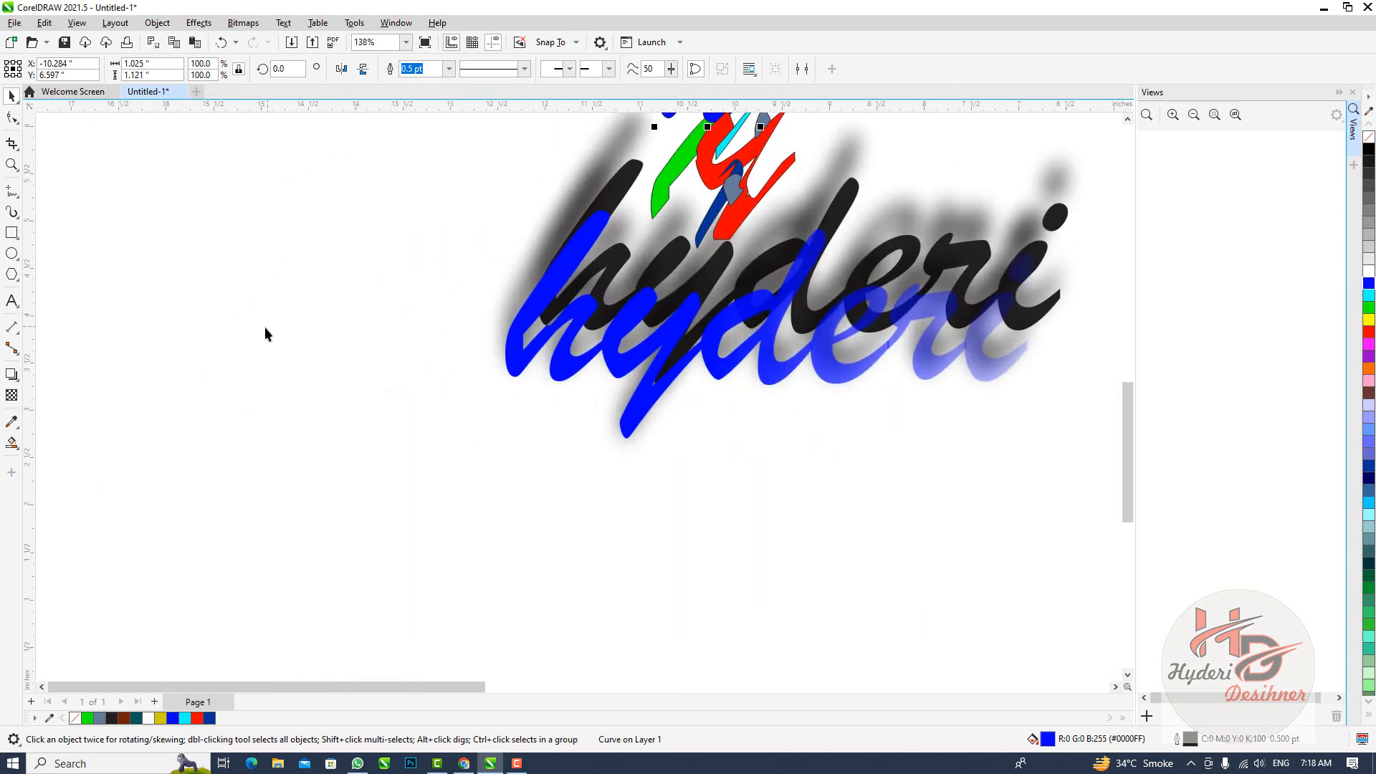
pyautogui.scroll(1, 268, 348)
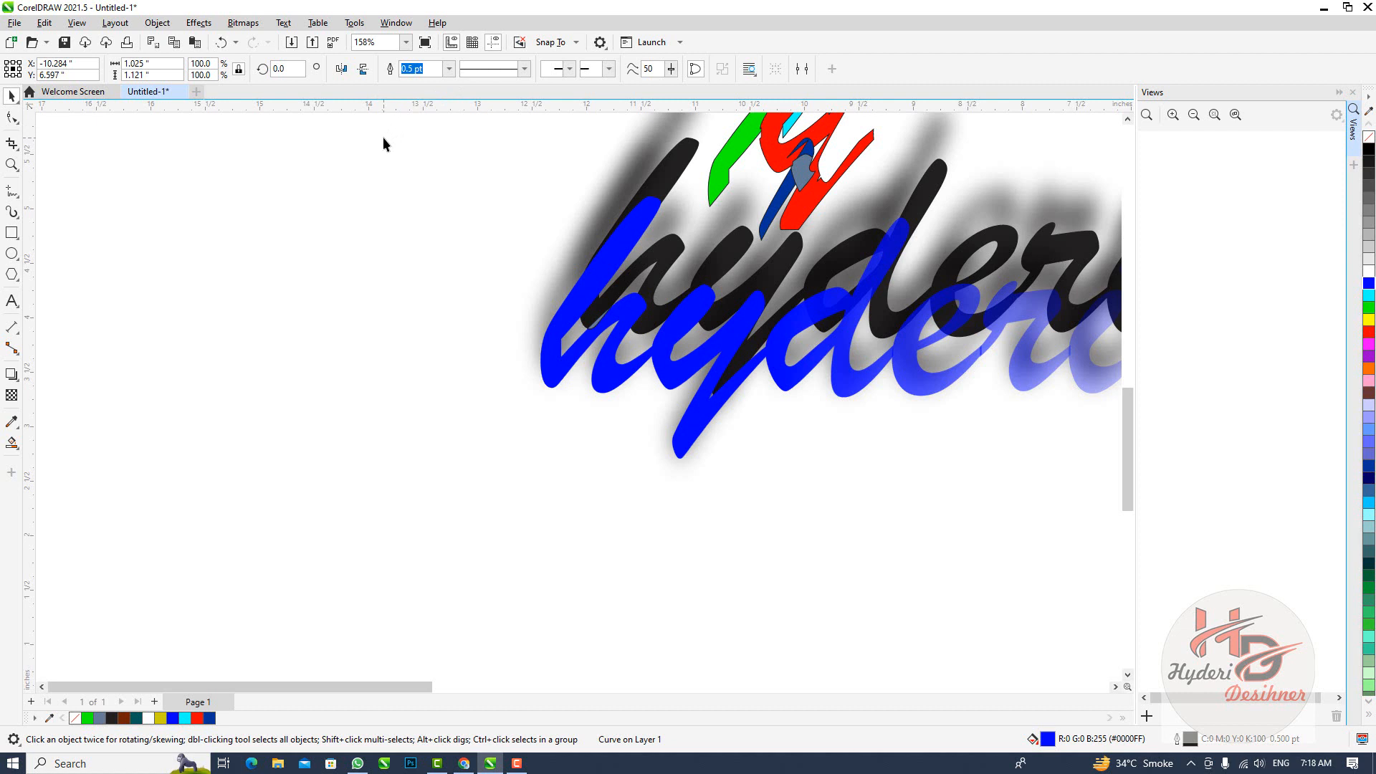
pyautogui.scroll(-2, 359, 235)
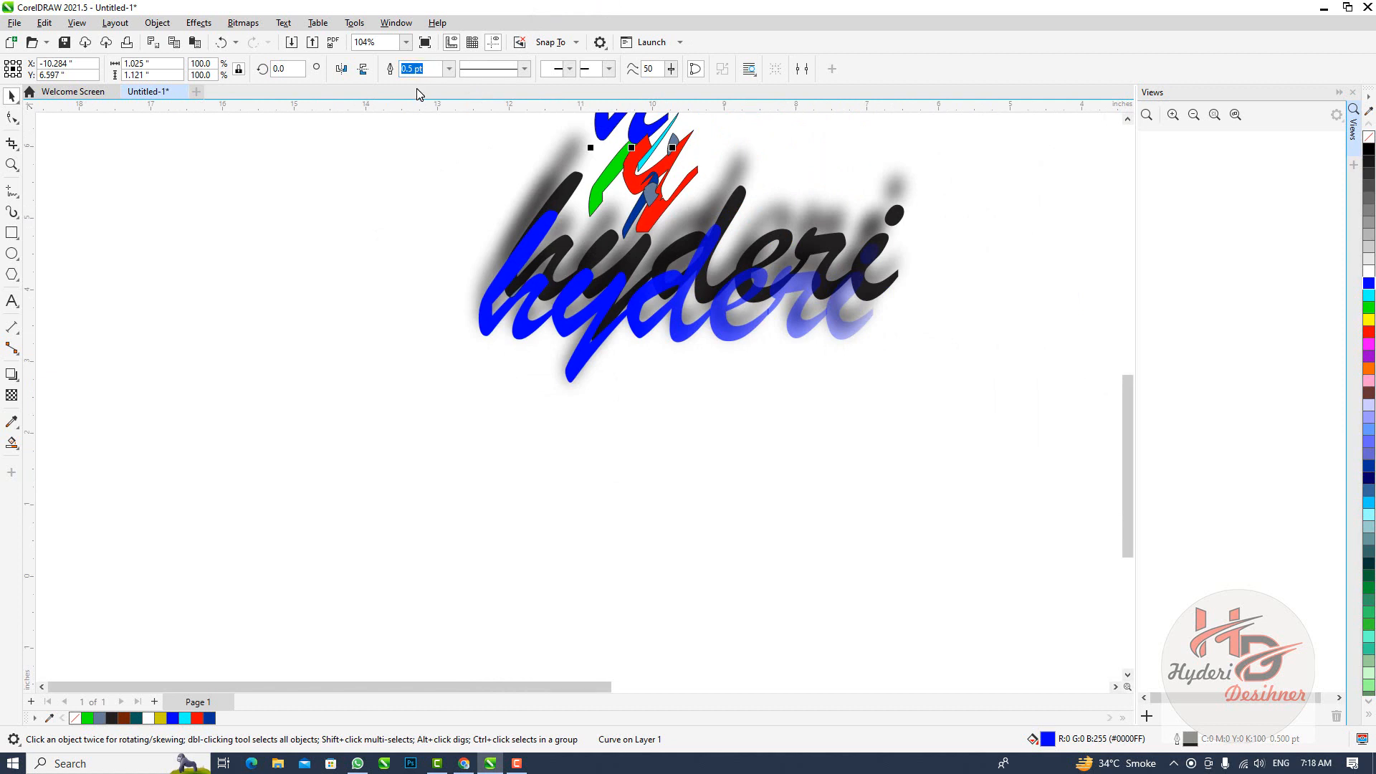
pyautogui.scroll(2, 401, 123)
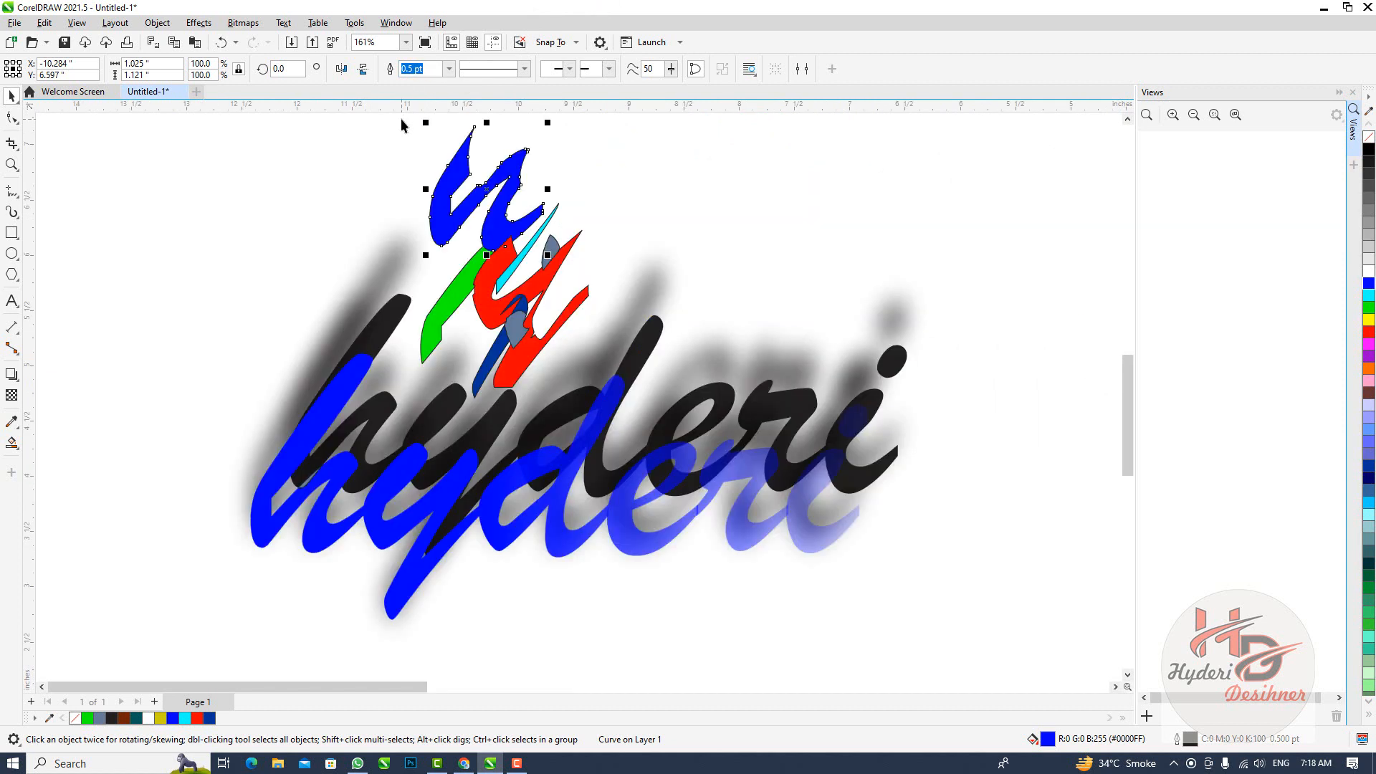